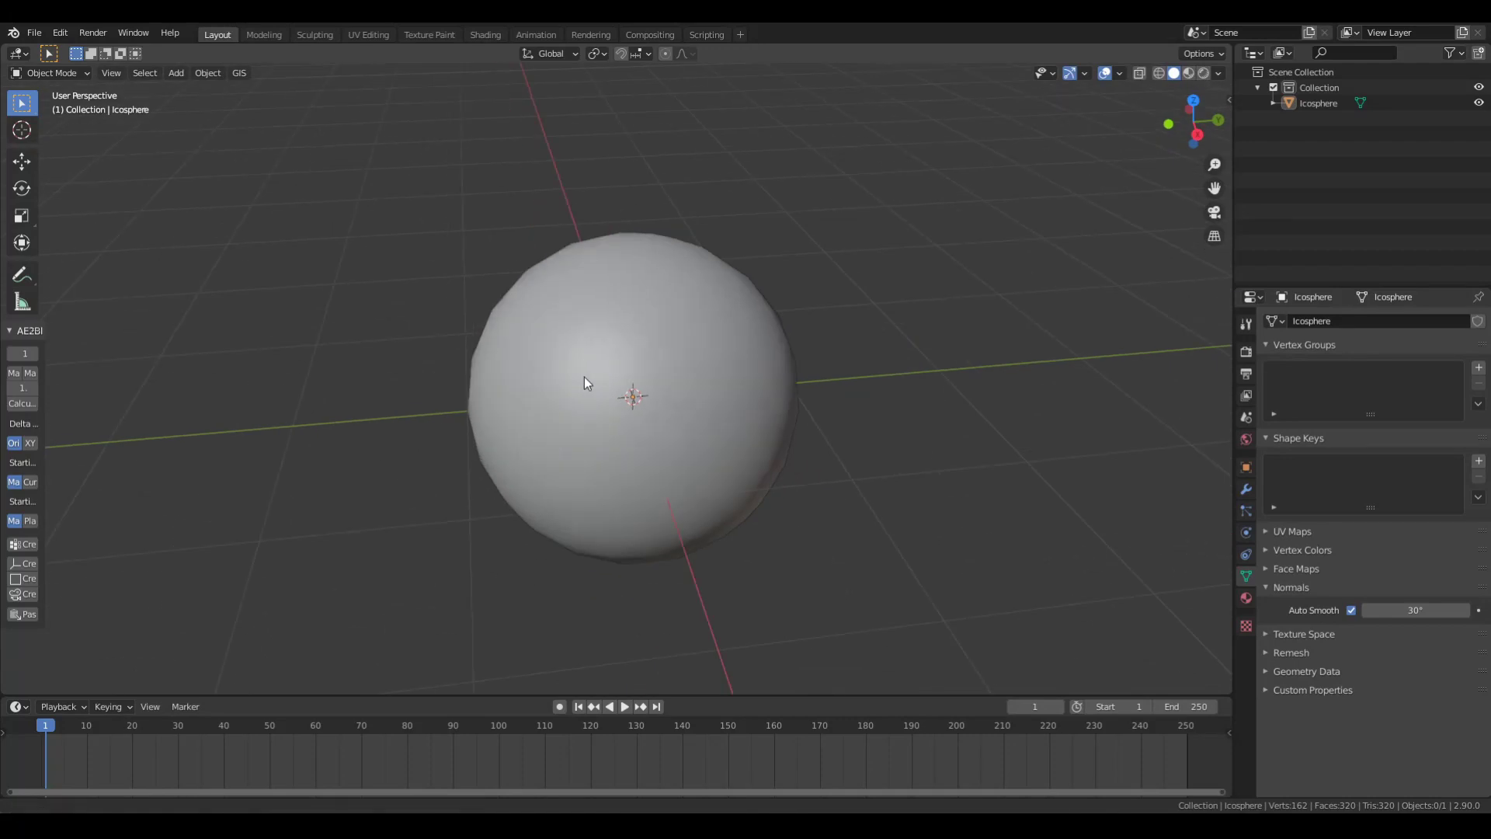
Step: Switch the icosphere into Edit Mode to work on its vertices and edges
key(Tab)
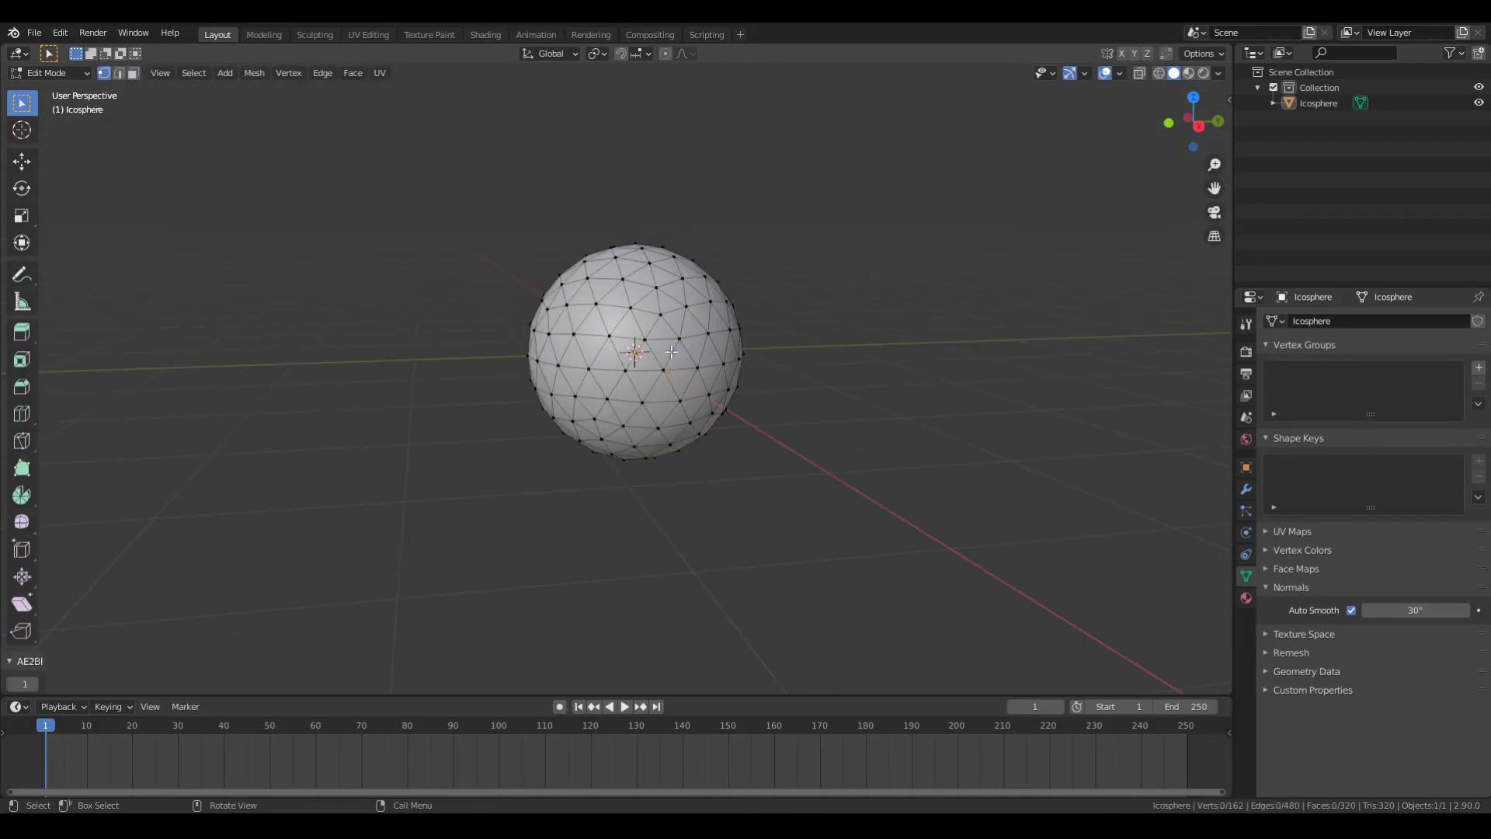
Step: Enable Proportional Editing with Random falloff and make the first vertex displacements
click(682, 53)
click(663, 170)
key(s)
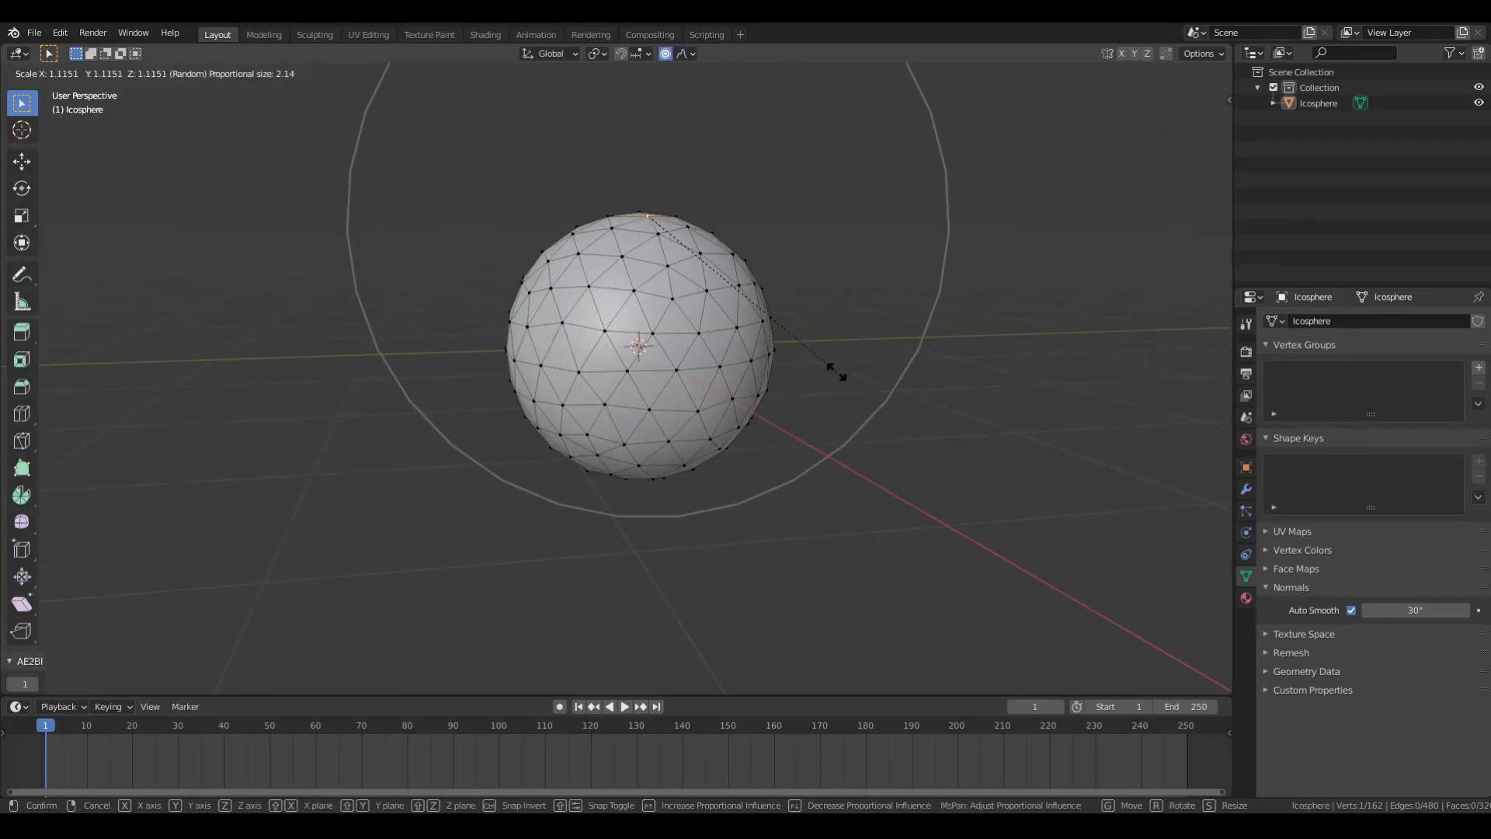
click(702, 346)
click(692, 52)
click(682, 230)
key(g)
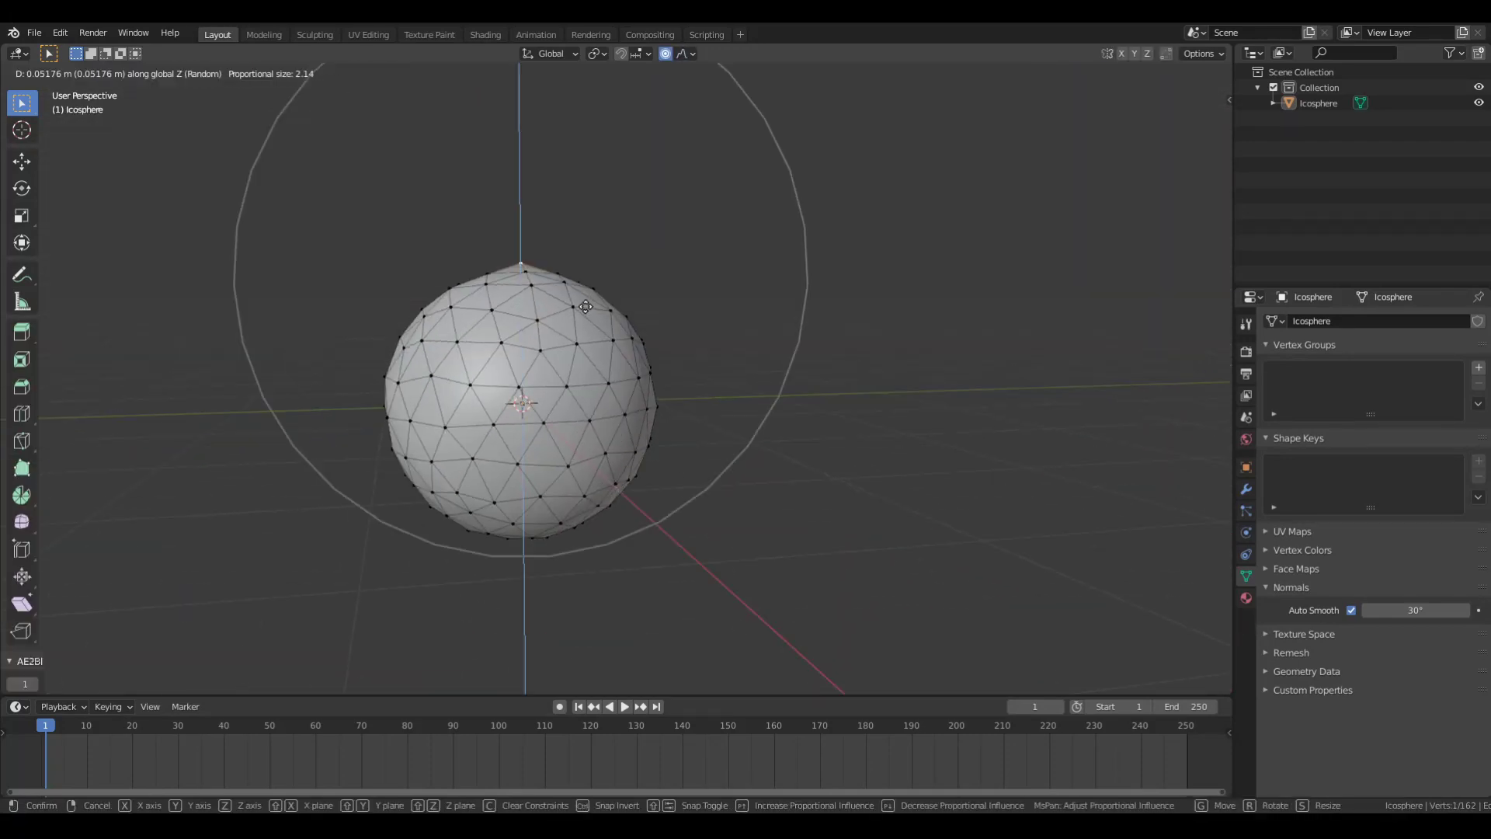
click(604, 322)
Step: Move more vertices along the X axis with random proportional falloff to distort the sphere
key(g)
click(672, 387)
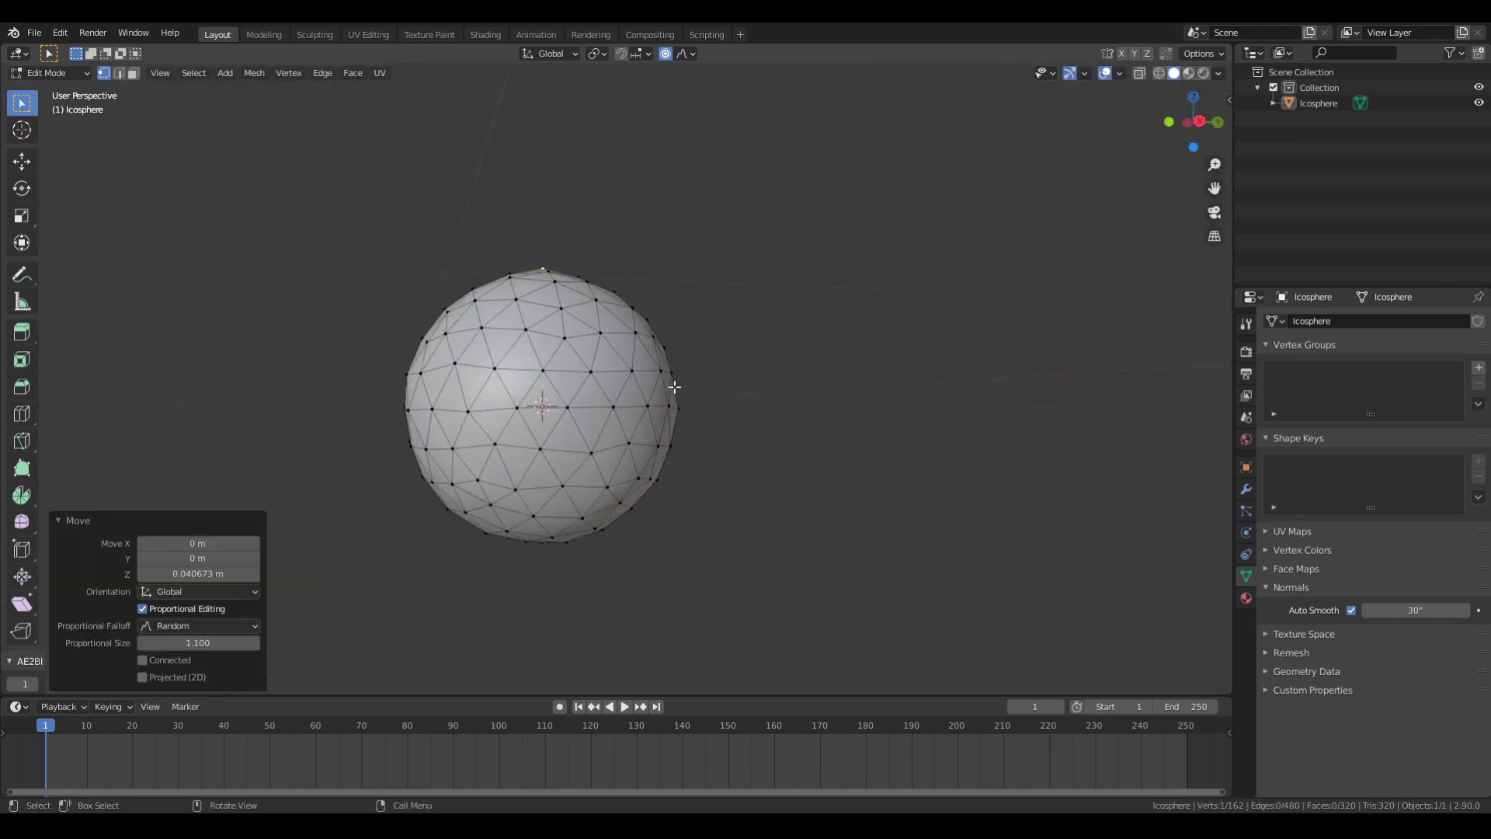
key(g)
key(x)
click(693, 411)
key(g)
key(x)
click(687, 365)
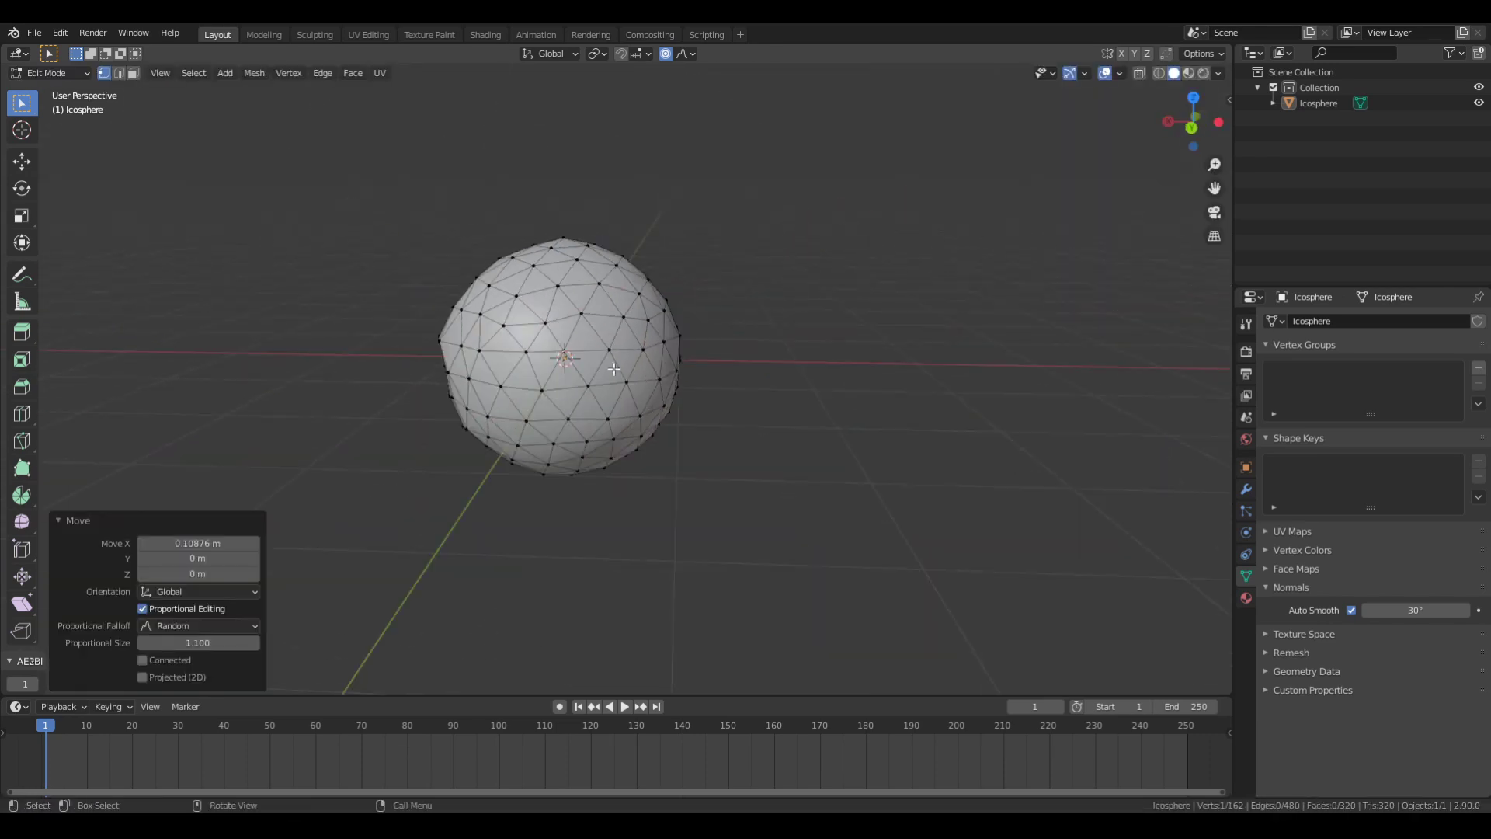
key(g)
key(x)
click(675, 458)
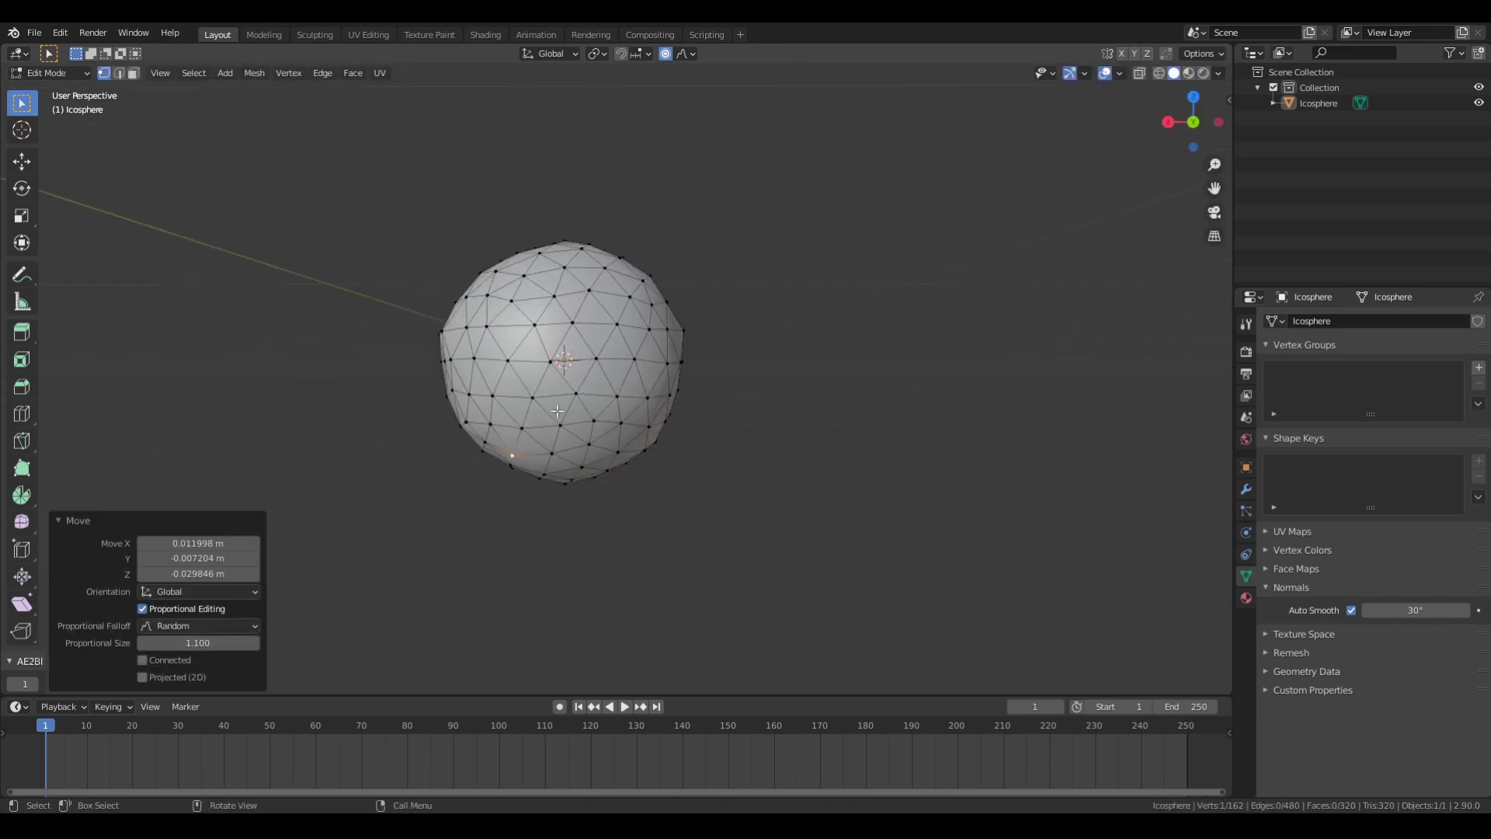
Step: Make a final random proportional move and switch to face selection
middle_drag(676, 458, 468, 437)
key(g)
click(629, 418)
key(3)
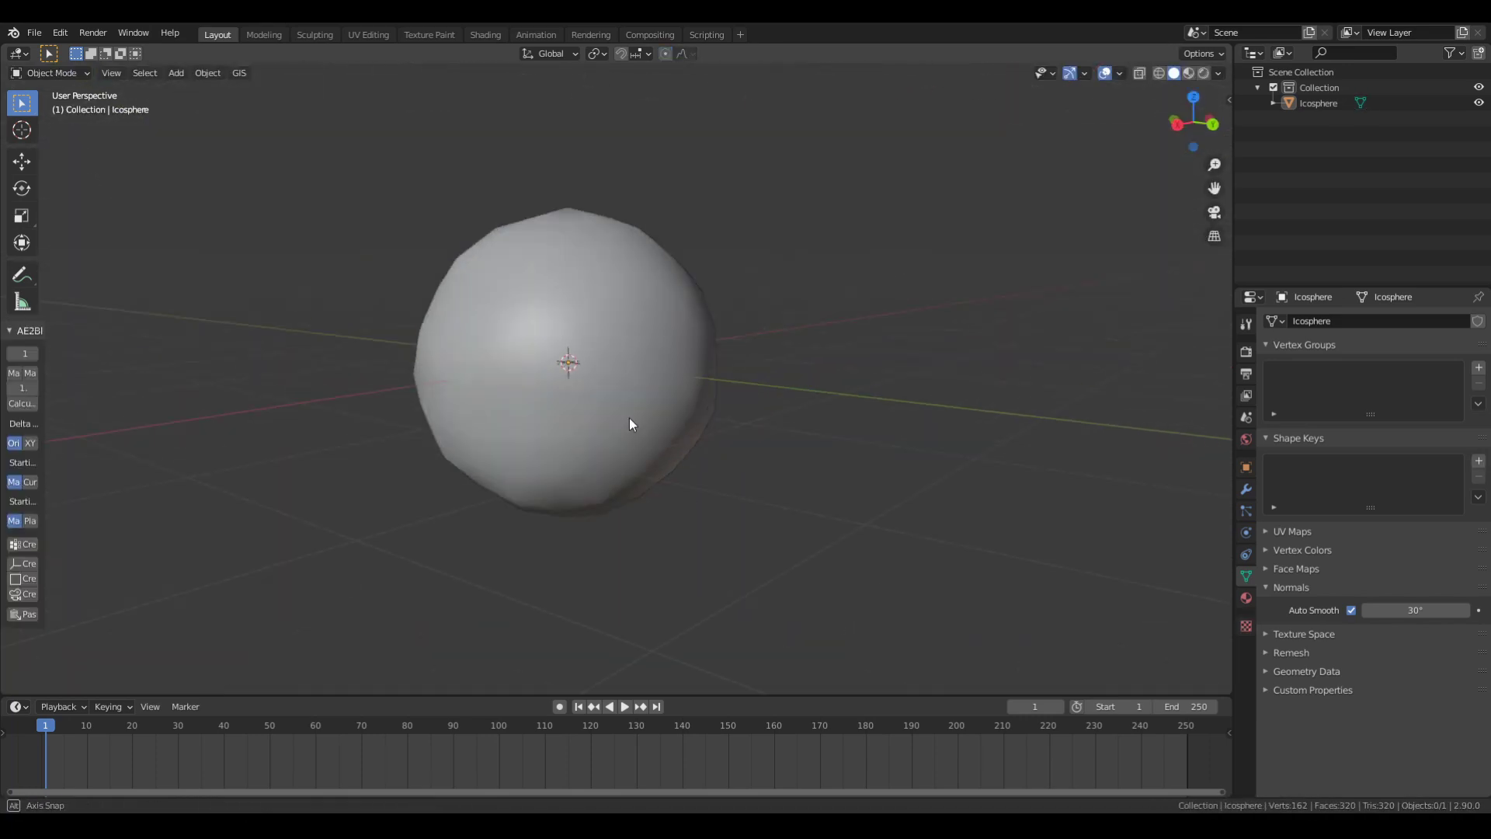
mouse_move(629, 418)
middle_down()
mouse_move(724, 415)
mouse_move(773, 366)
middle_up()
Step: Select the top pole pentagon, inset it, and turn off Proportional Editing
key(1)
key(ctrl+KP_Add)
key(ctrl+KP_Subtract)
scroll(772, 366, up, 2)
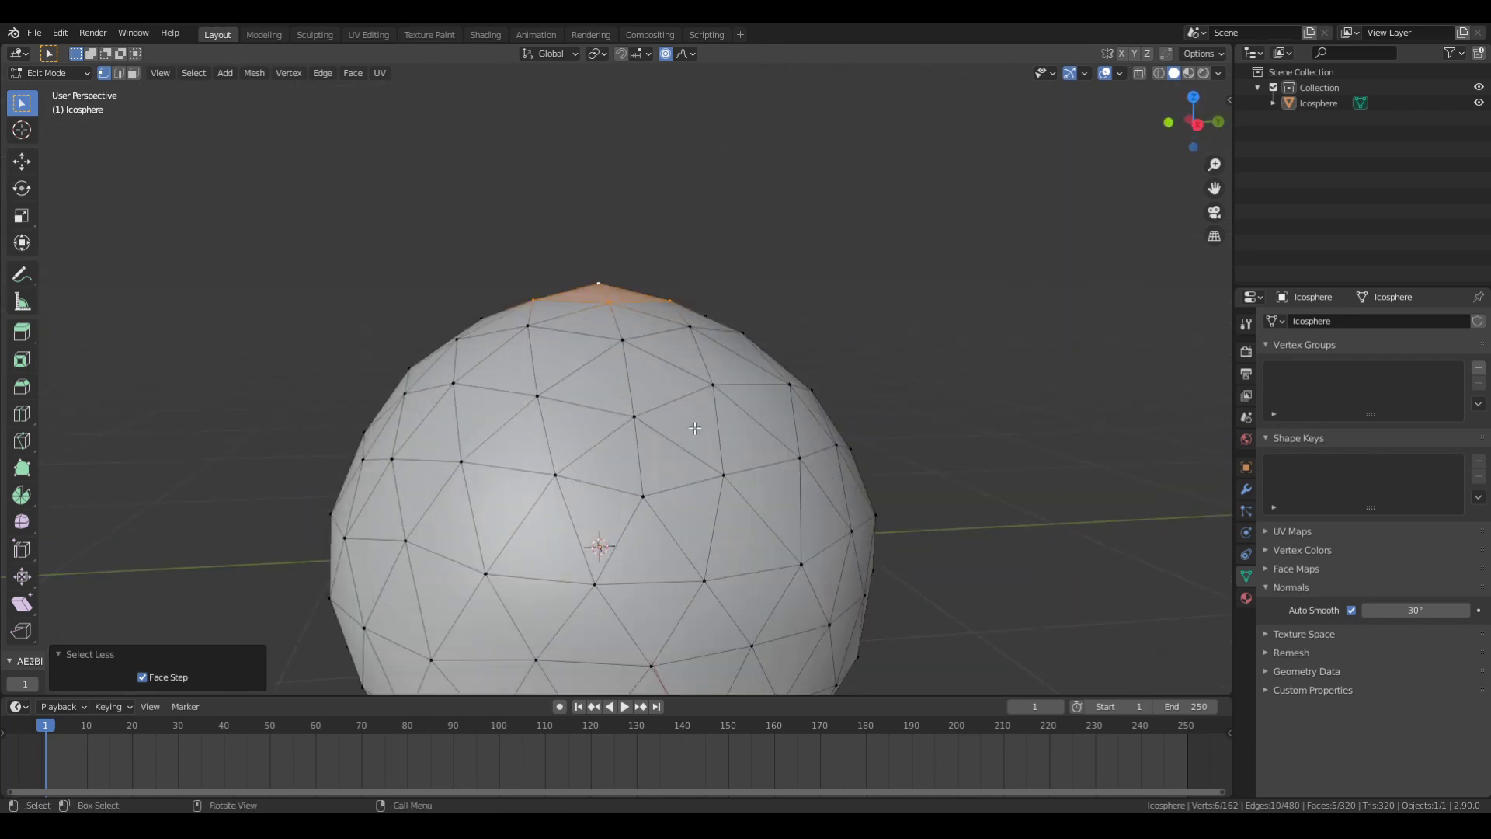
key(i)
click(651, 439)
click(691, 54)
Step: Reselect the icosphere from the right-side view and return to Edit Mode
key(Tab)
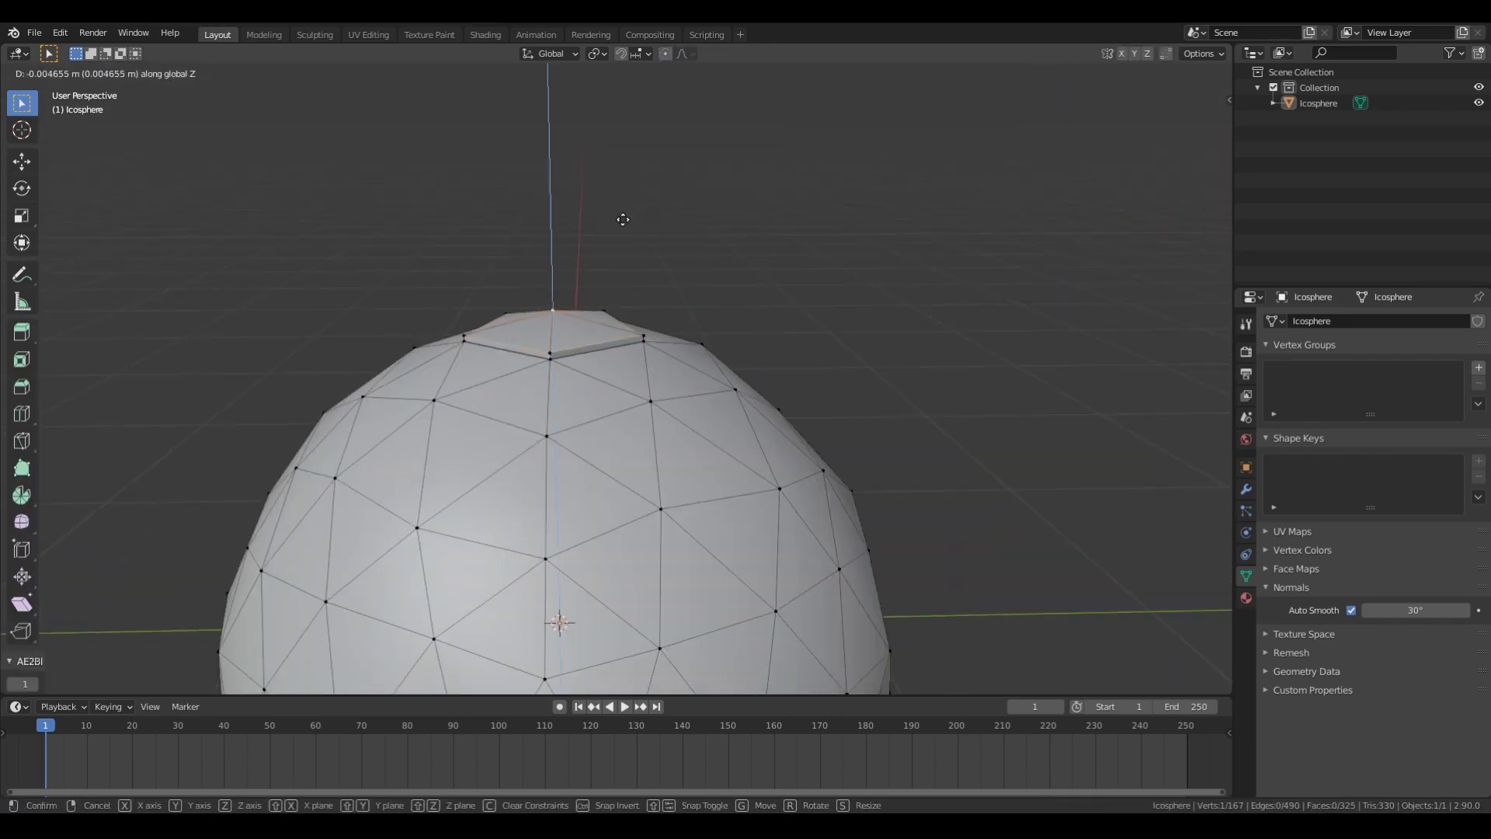
mouse_move(623, 223)
middle_down()
mouse_move(632, 370)
mouse_move(701, 360)
middle_up()
scroll(701, 360, down, 3)
click(655, 389)
key(KP_3)
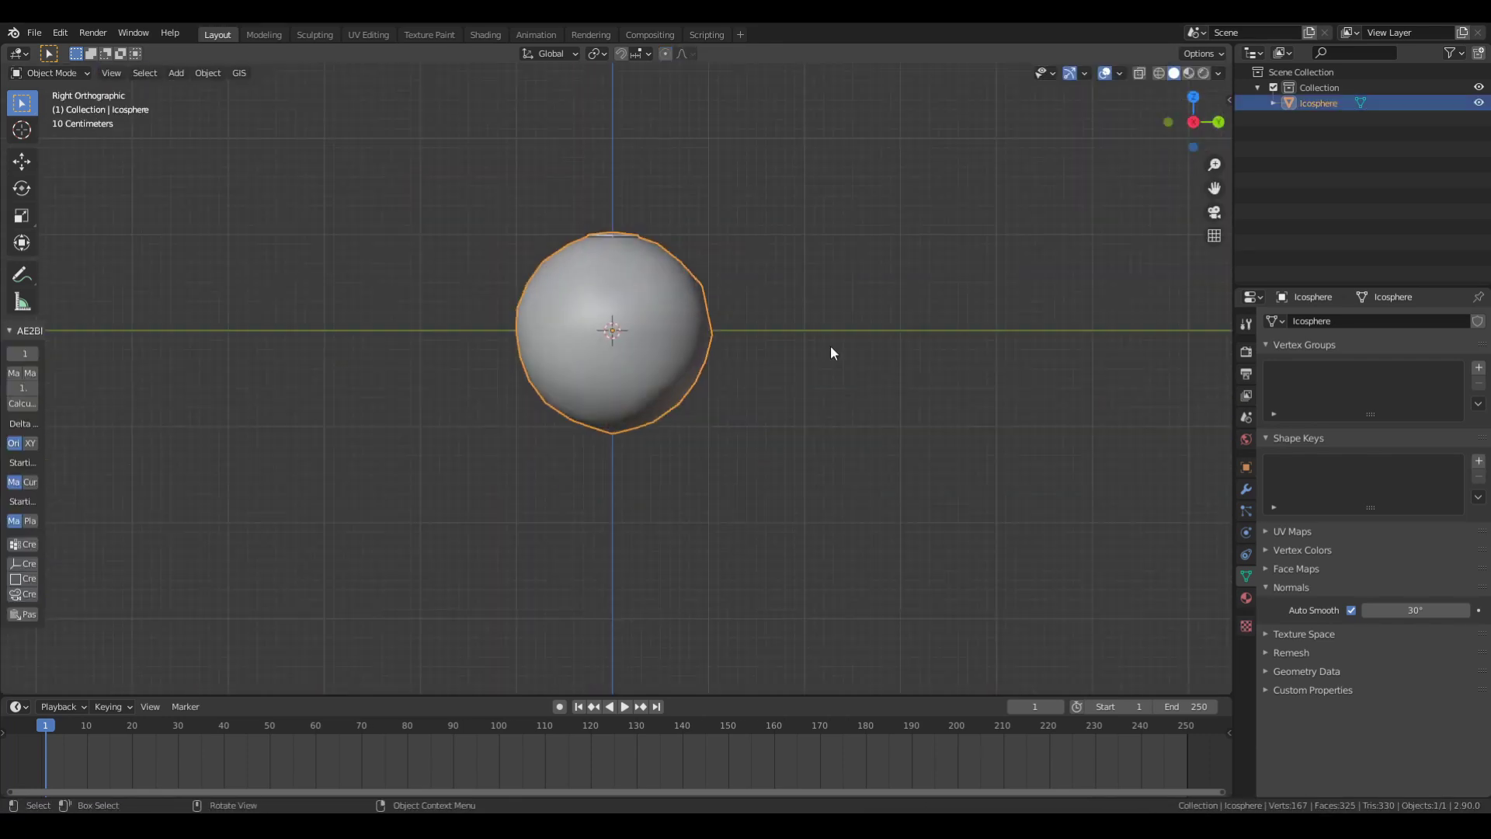
scroll(829, 353, up, 2)
key(Tab)
middle_drag(614, 342, 645, 381)
Step: Select a single face and grow it into a patch of faces
key(3)
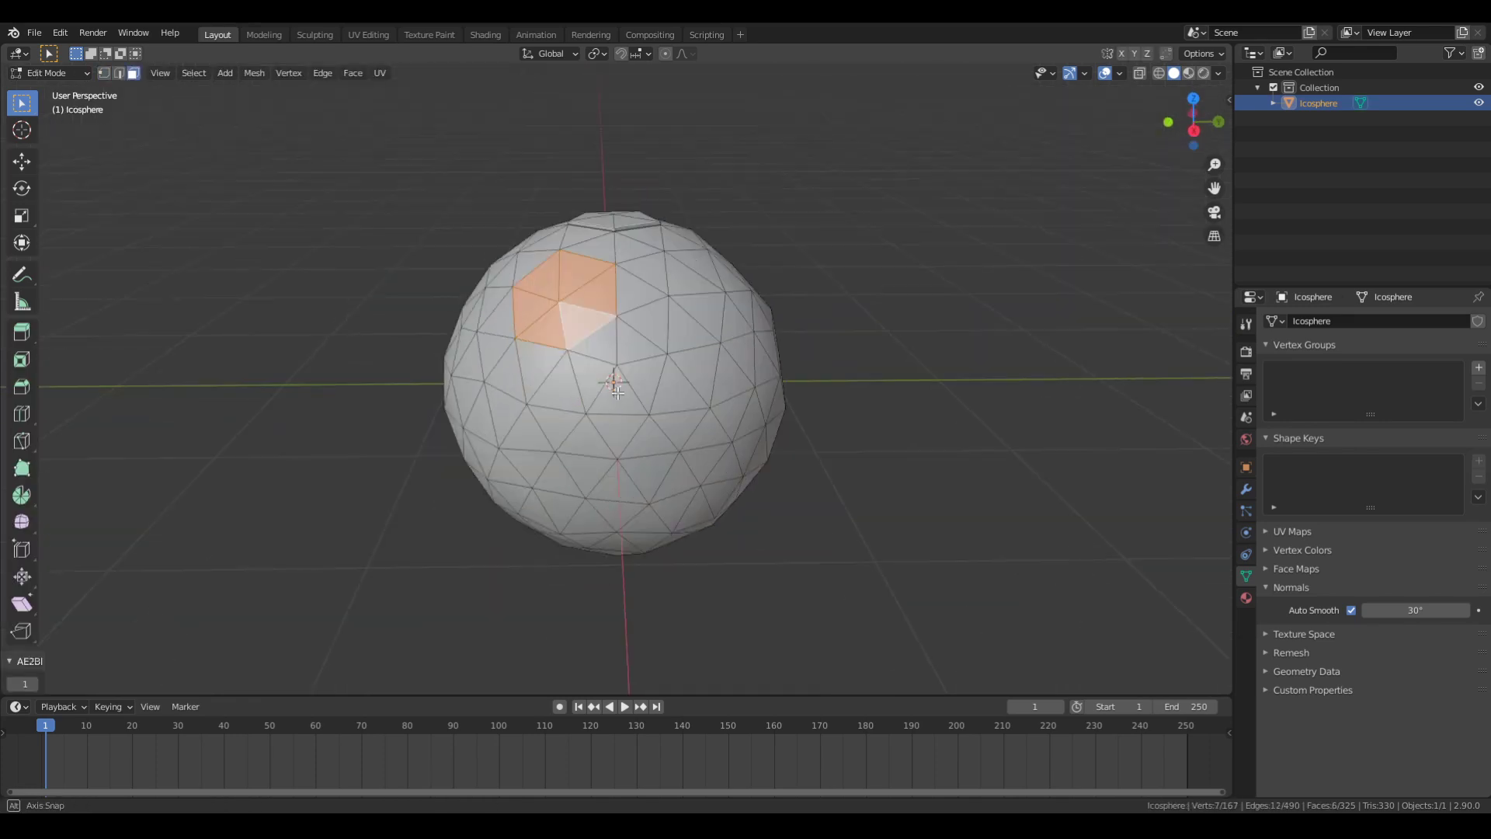
shift+click(595, 266)
mouse_move(534, 436)
middle_down()
mouse_move(595, 265)
mouse_move(541, 301)
middle_up()
key(ctrl+KP_Add)
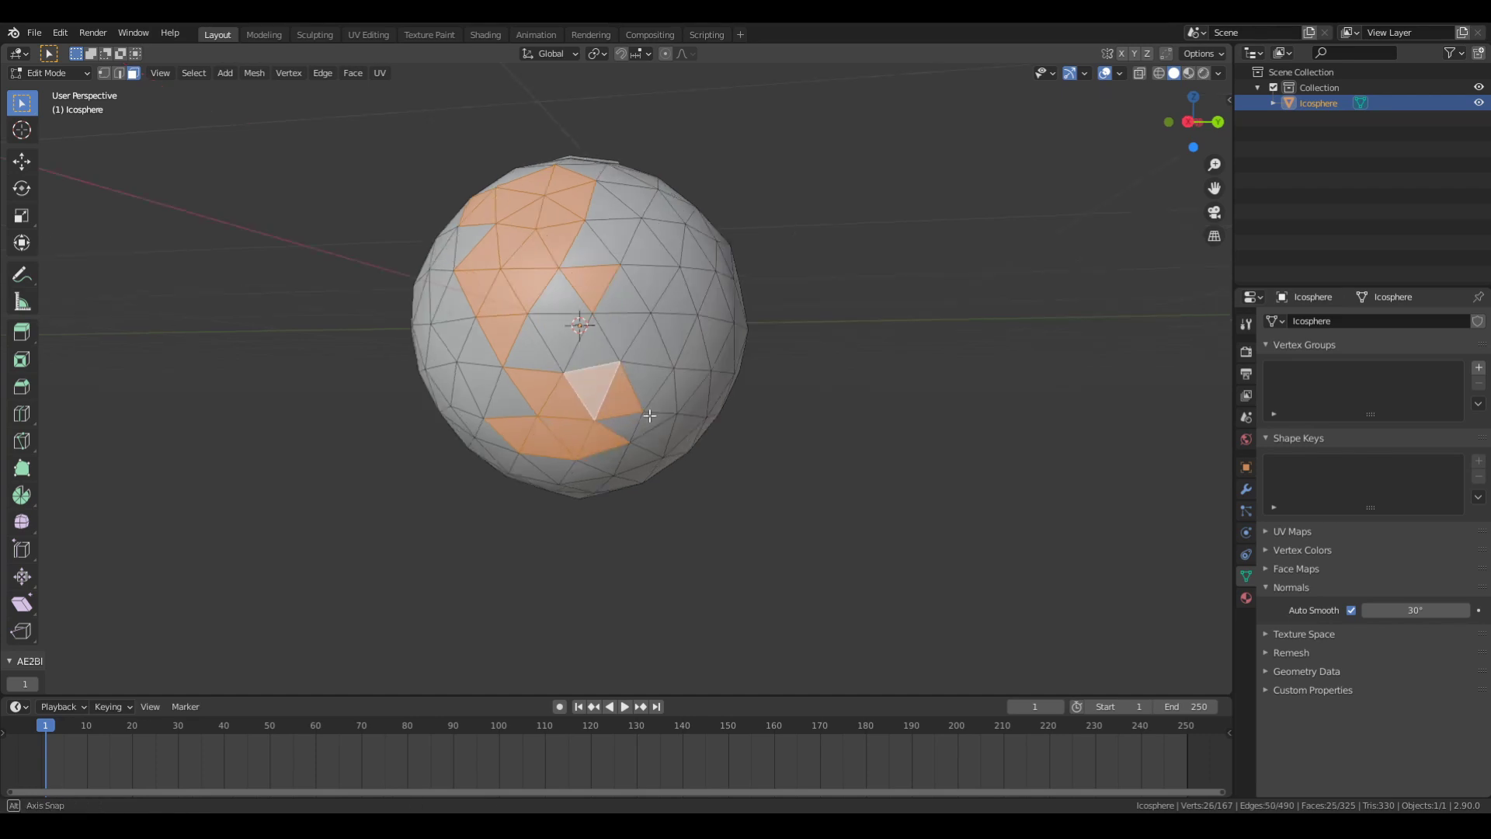
mouse_move(578, 436)
middle_down()
mouse_move(606, 412)
mouse_move(614, 453)
mouse_move(567, 445)
mouse_move(696, 369)
middle_up()
key(Tab)
Step: Add two more faces to the selection and toggle Edit Mode to check the result
key(Tab)
ctrl+click(689, 306)
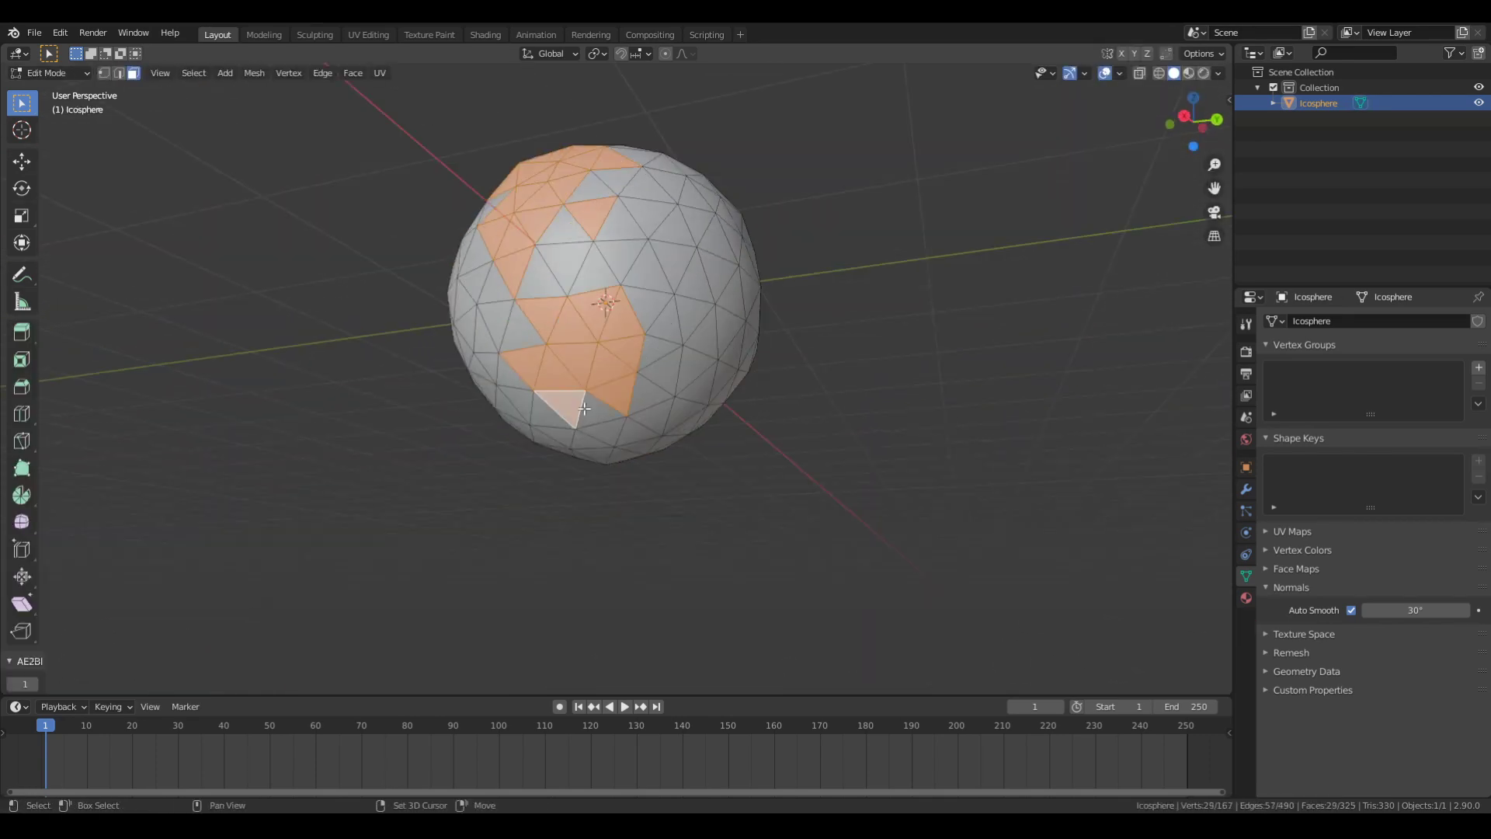
mouse_move(689, 306)
middle_down()
mouse_move(616, 385)
mouse_move(634, 338)
mouse_move(664, 358)
mouse_move(621, 342)
mouse_move(644, 393)
mouse_move(616, 356)
middle_up()
shift+click(633, 338)
key(Tab)
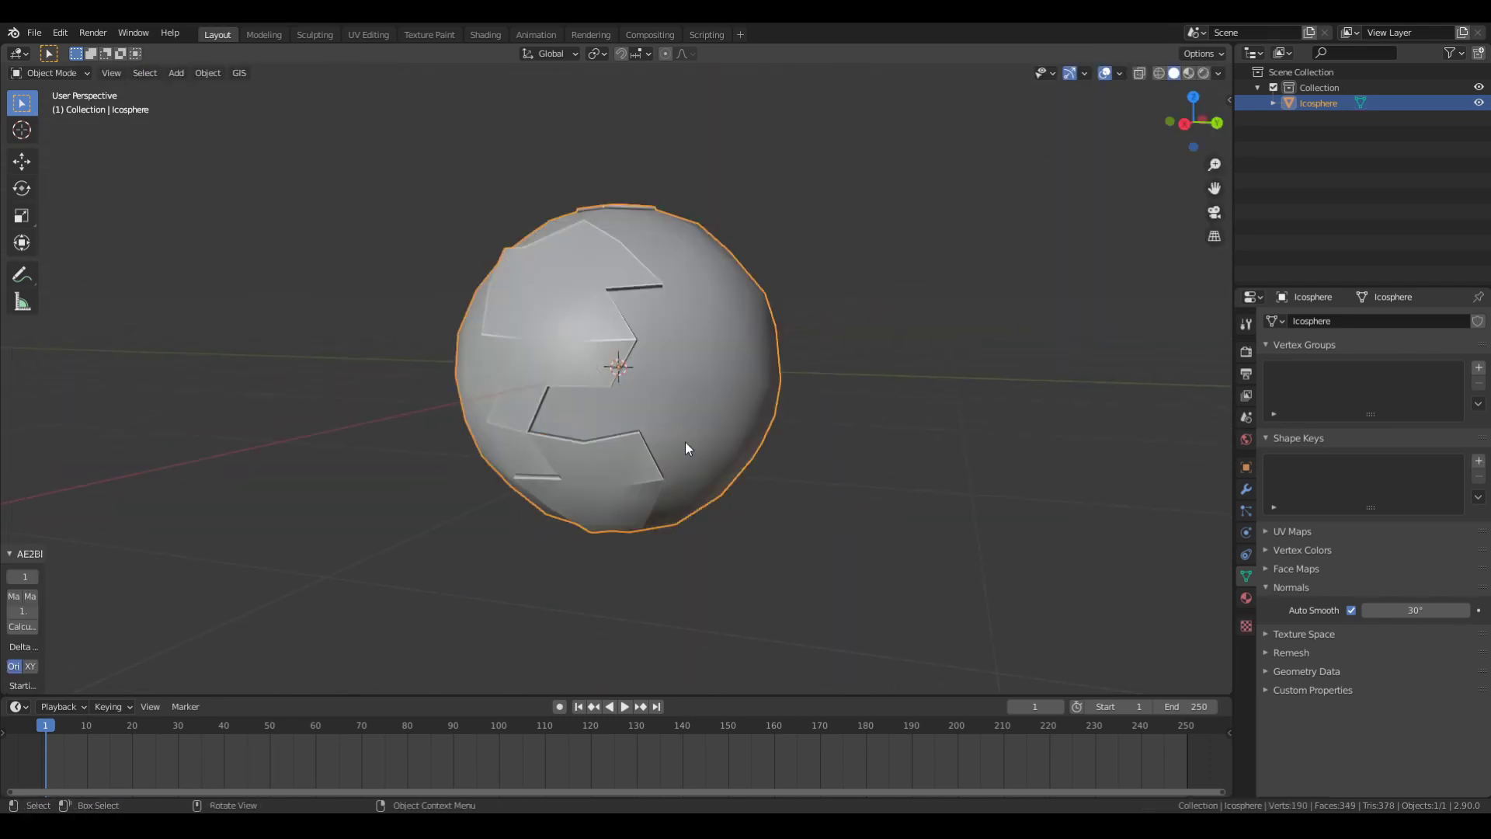
mouse_move(685, 441)
middle_down()
mouse_move(735, 459)
mouse_move(646, 427)
mouse_move(654, 440)
mouse_move(691, 426)
mouse_move(590, 365)
middle_up()
key(Tab)
key(Tab)
Step: Clear the selection, circle-select the seven central faces, then undo the experimental face changes
key(Tab)
key(alt+a)
key(c)
drag(553, 345, 574, 385)
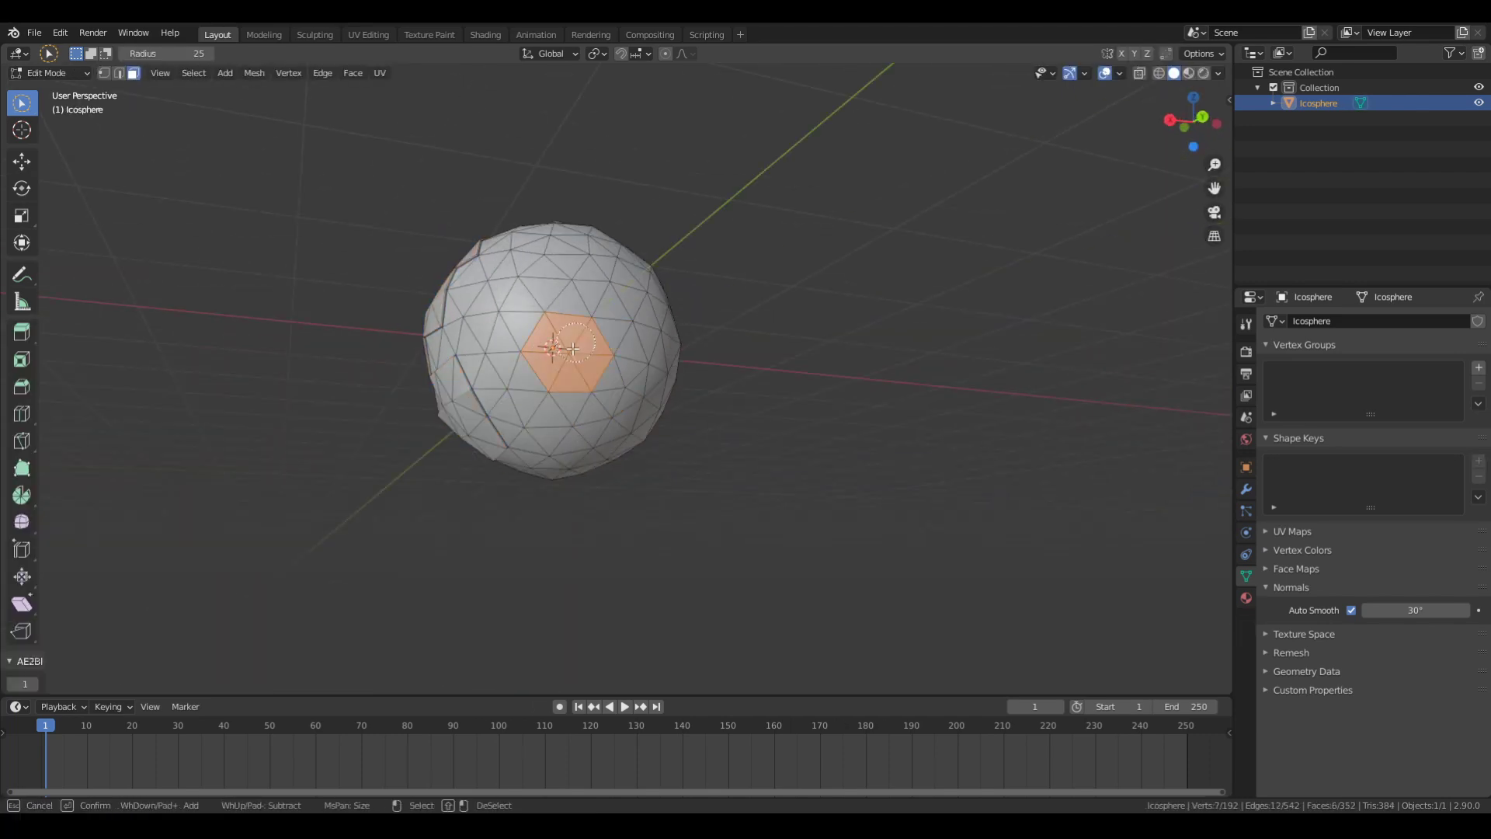
middle_drag(574, 349, 699, 423)
key(ctrl+z)
key(ctrl+z)
key(Tab)
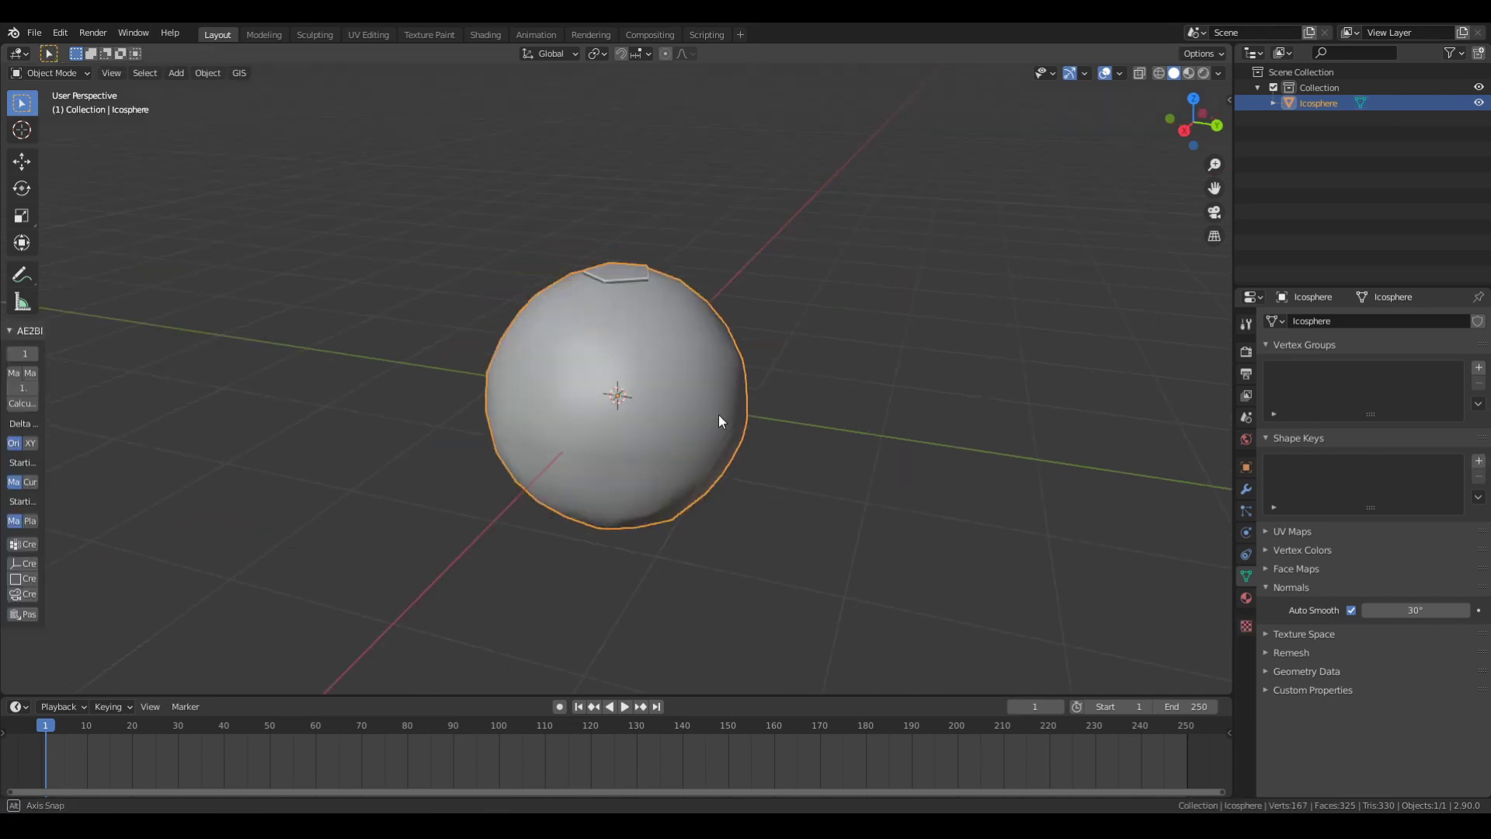
Step: Set the material's Base Color to an Image Texture using Earth.jpg
click(1246, 597)
scroll(943, 399, up, 3)
click(1353, 508)
click(1041, 611)
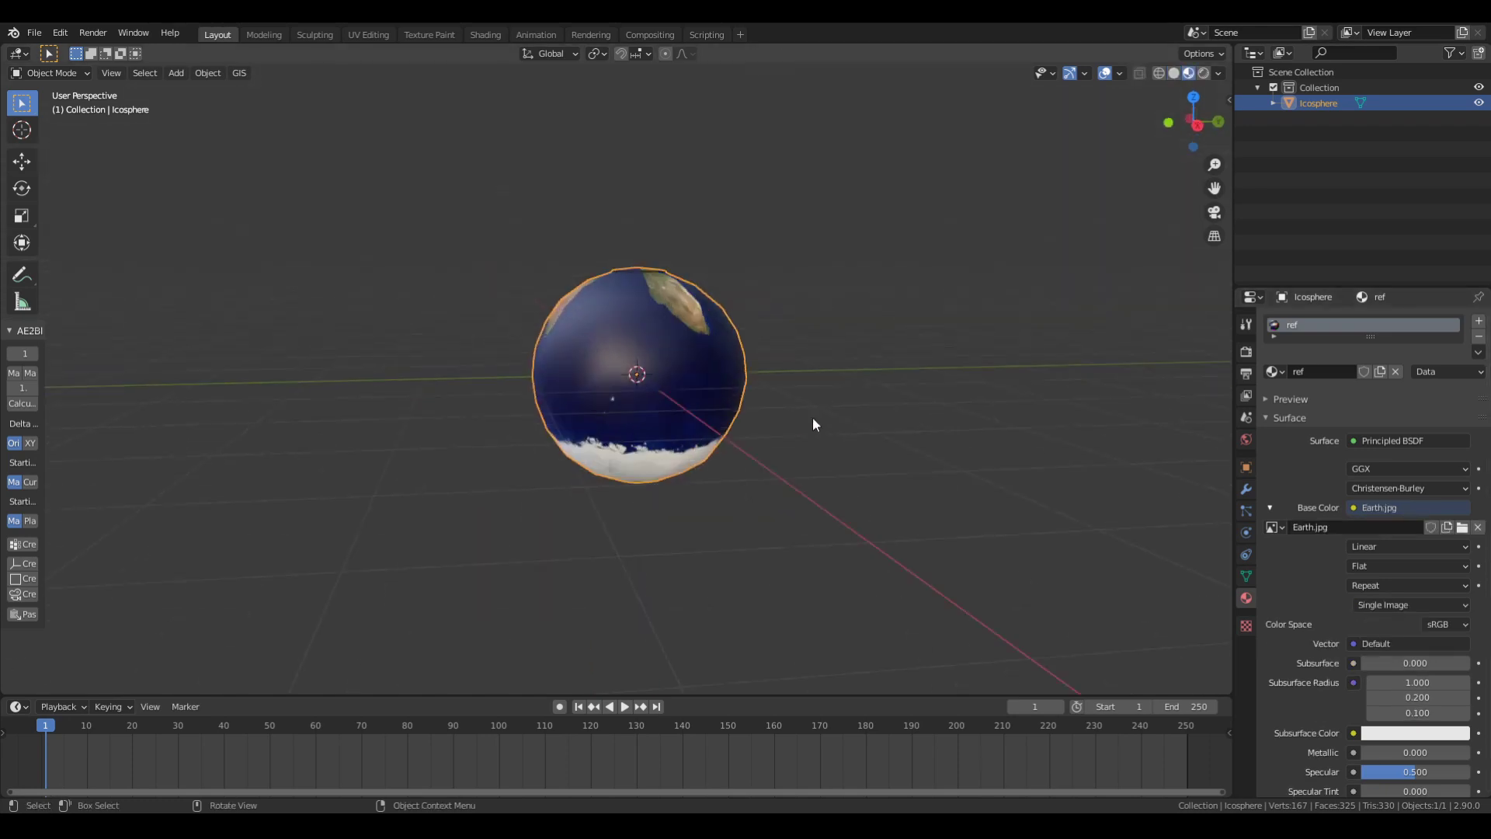
middle_drag(350, 441, 609, 398)
Step: In UV Editing, scale and move the UVs along X to span the whole Earth map
click(368, 34)
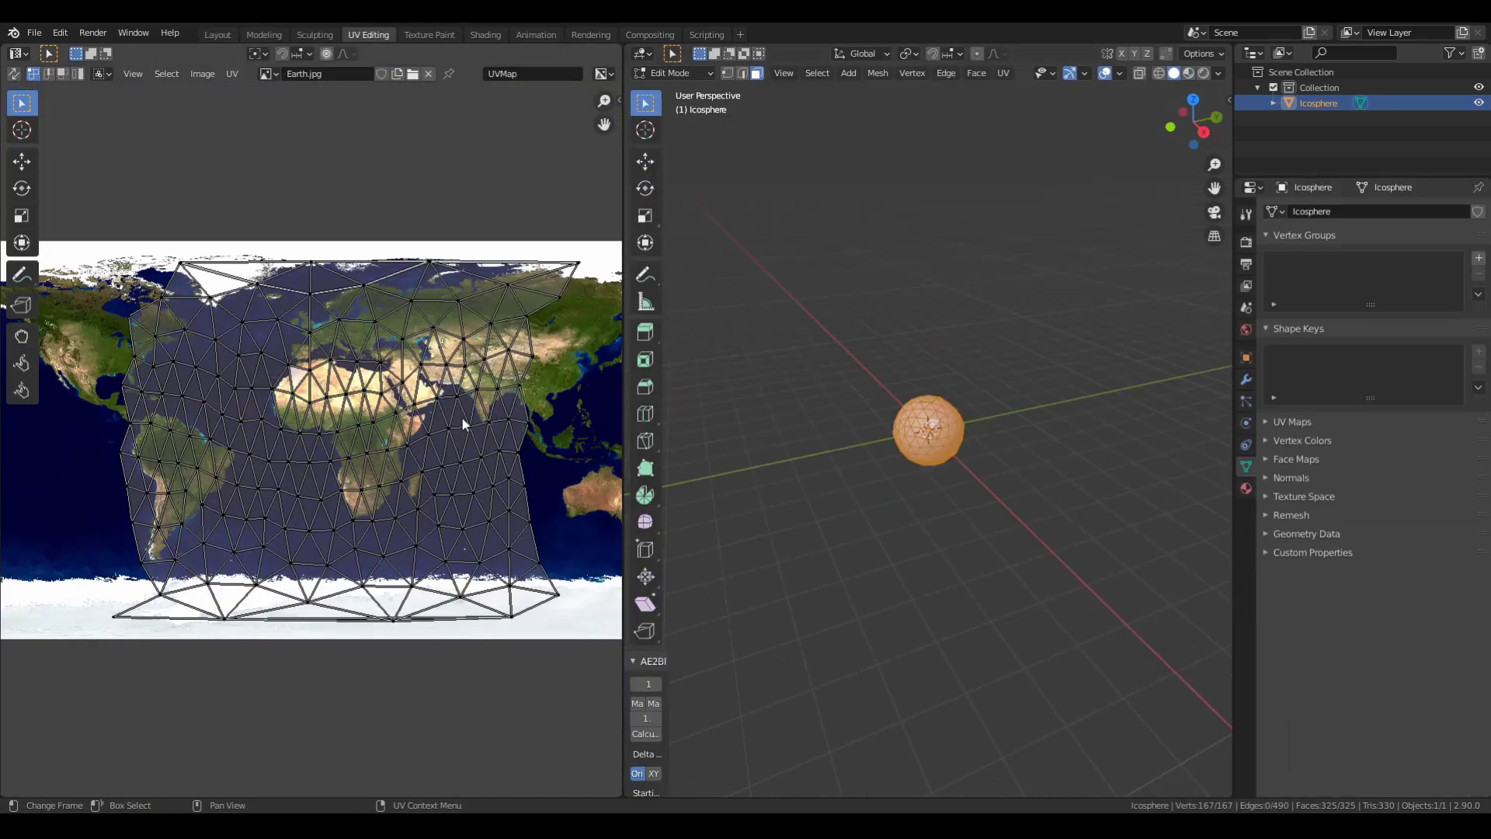
key(s)
key(x)
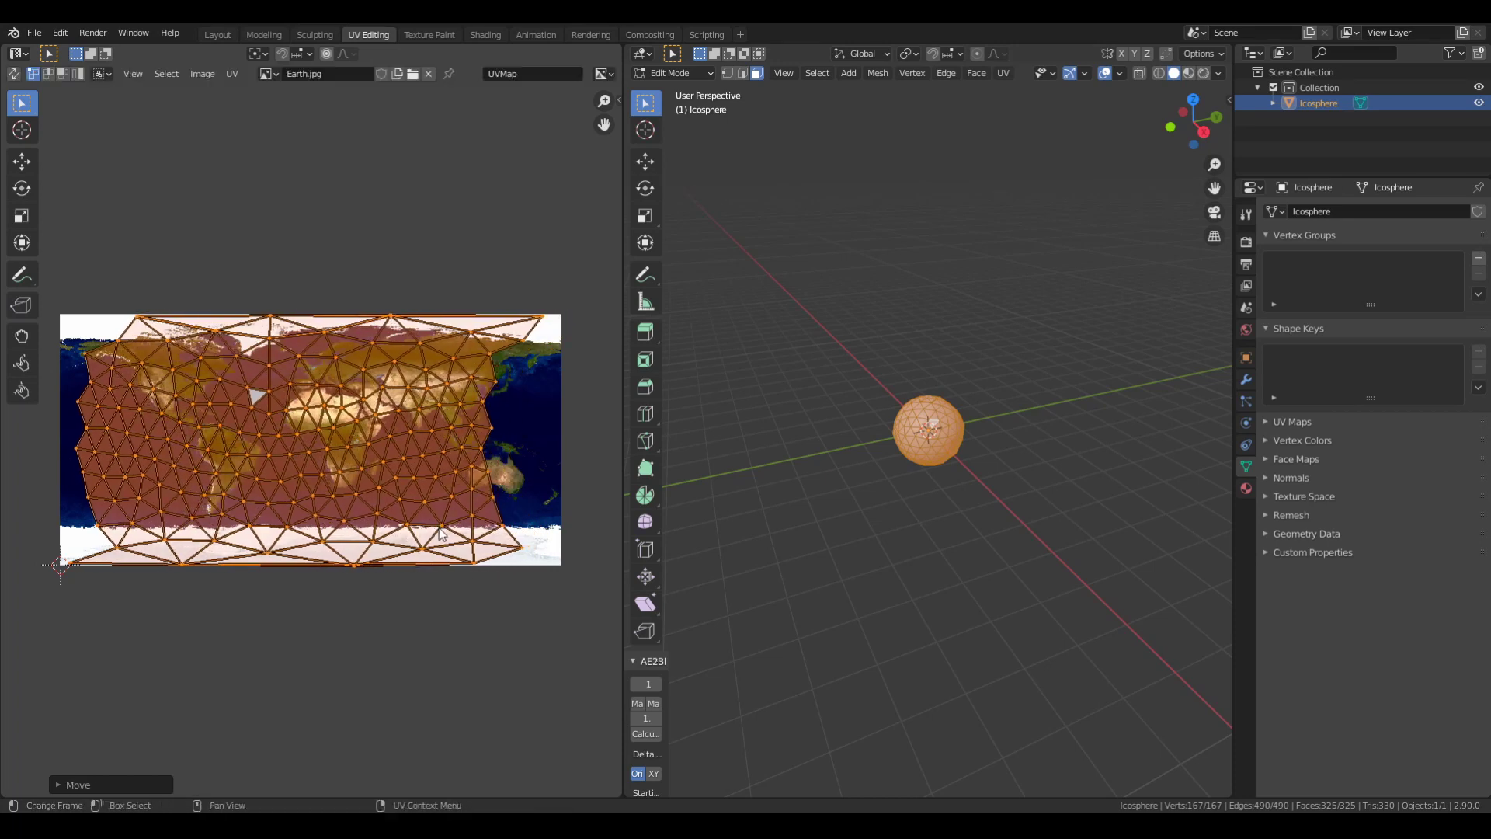
key(g)
key(x)
click(509, 495)
key(s)
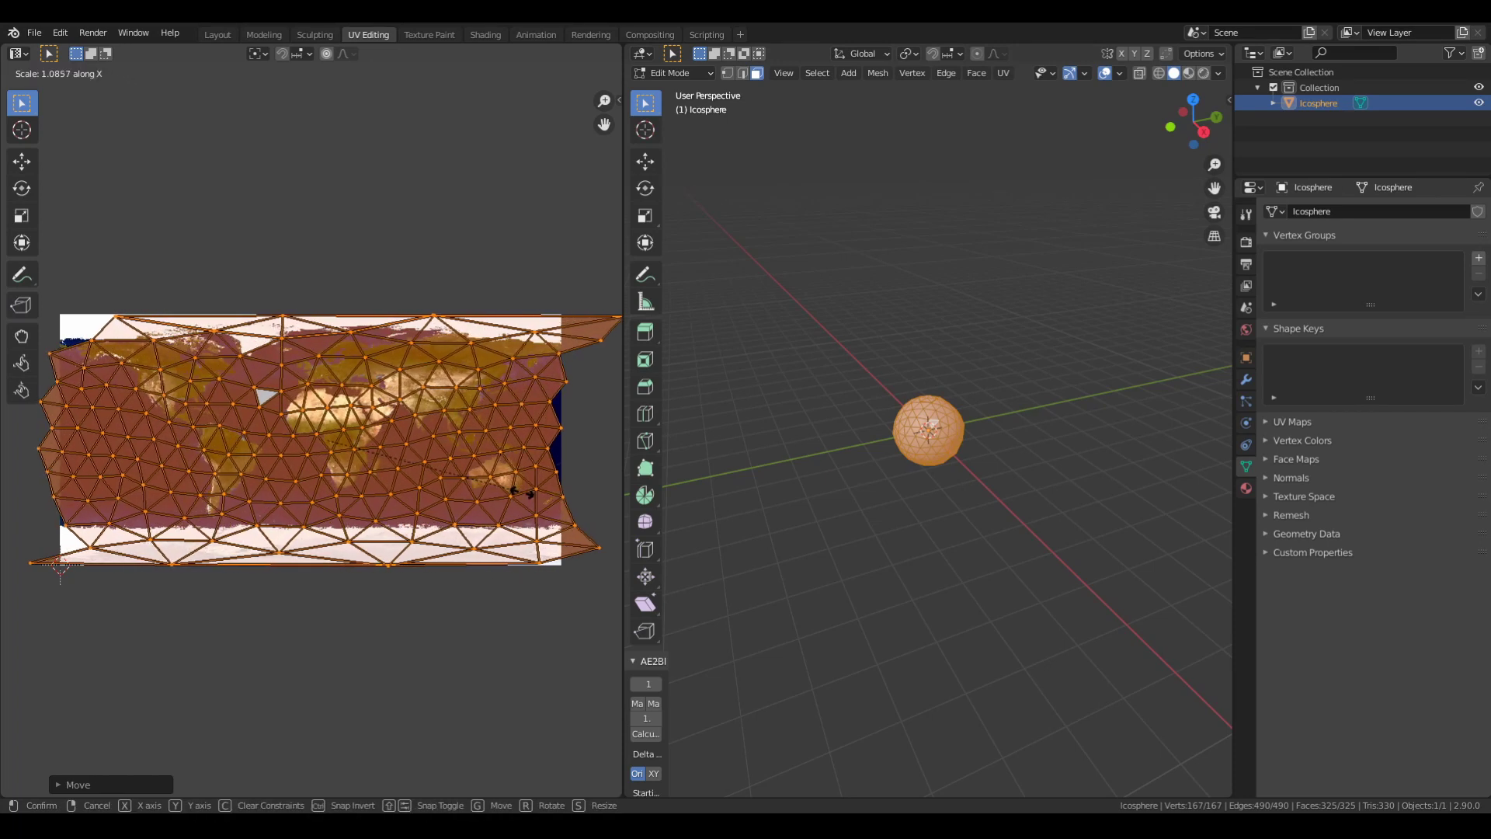
key(x)
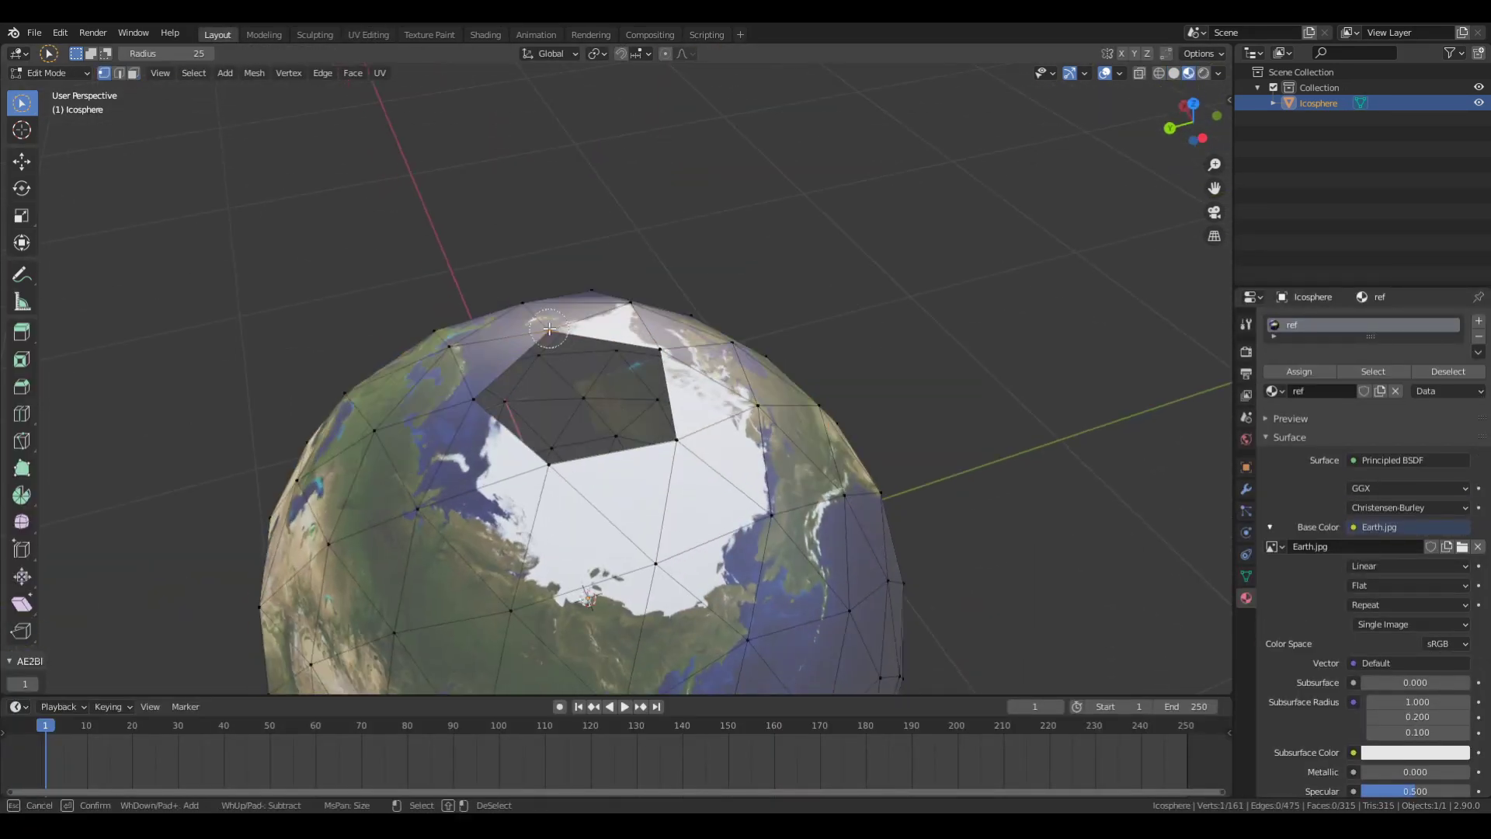
Step: Fill the hole near the north pole with a single face
key(f)
key(ctrl+z)
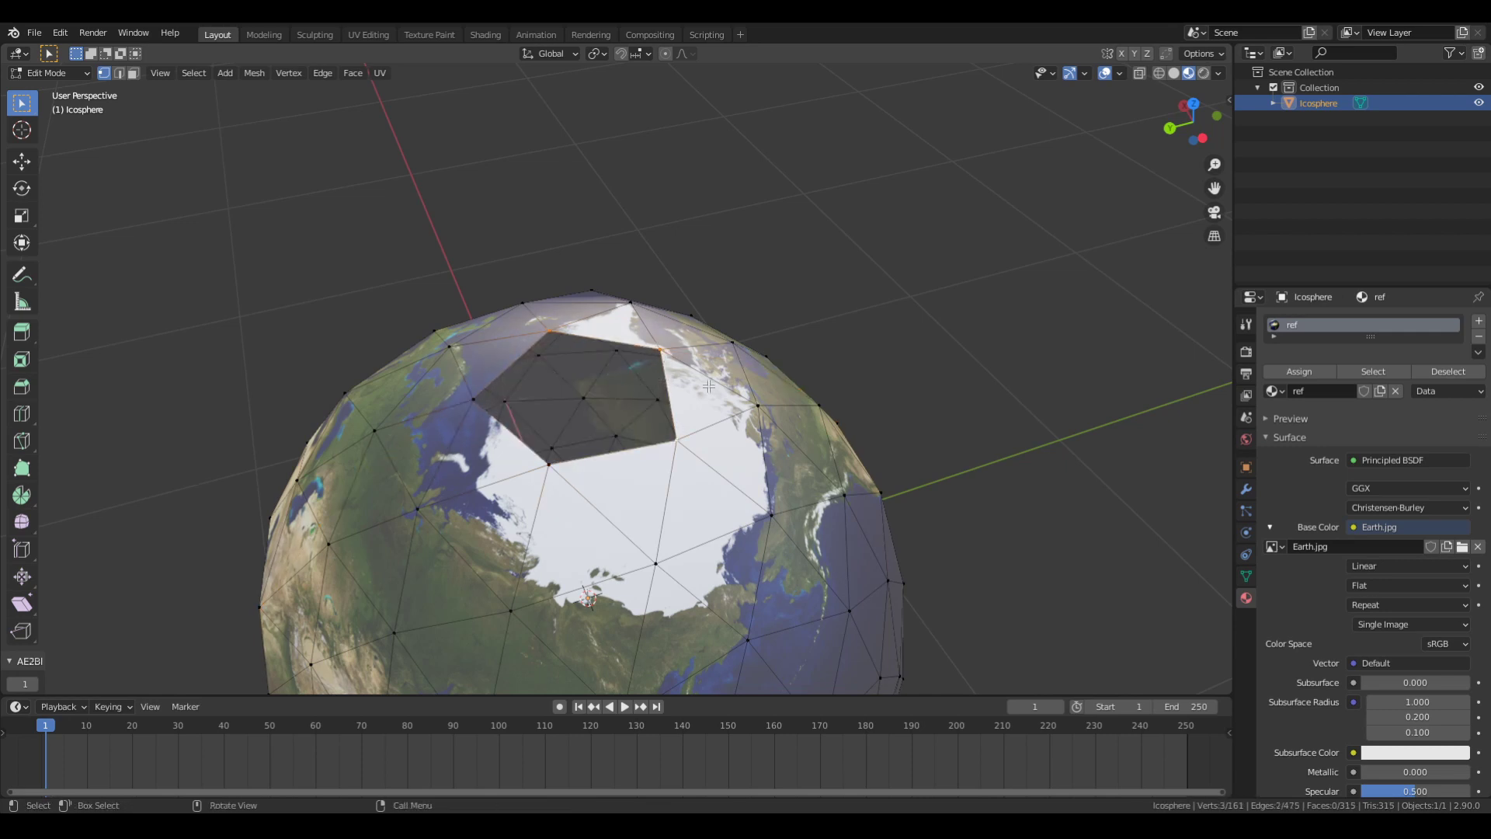
key(f)
scroll(647, 505, down, 3)
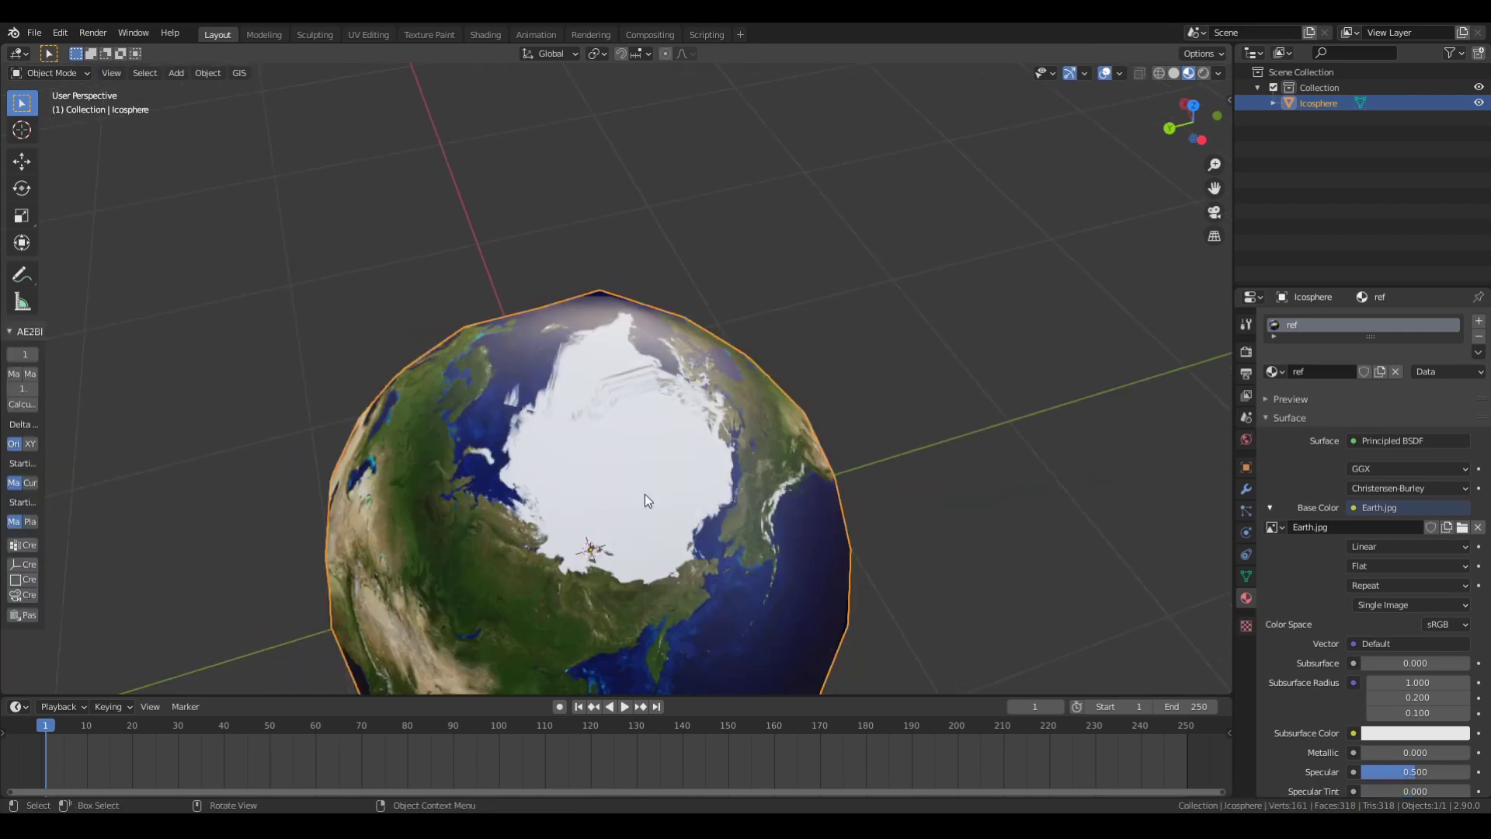
middle_drag(647, 506, 614, 469)
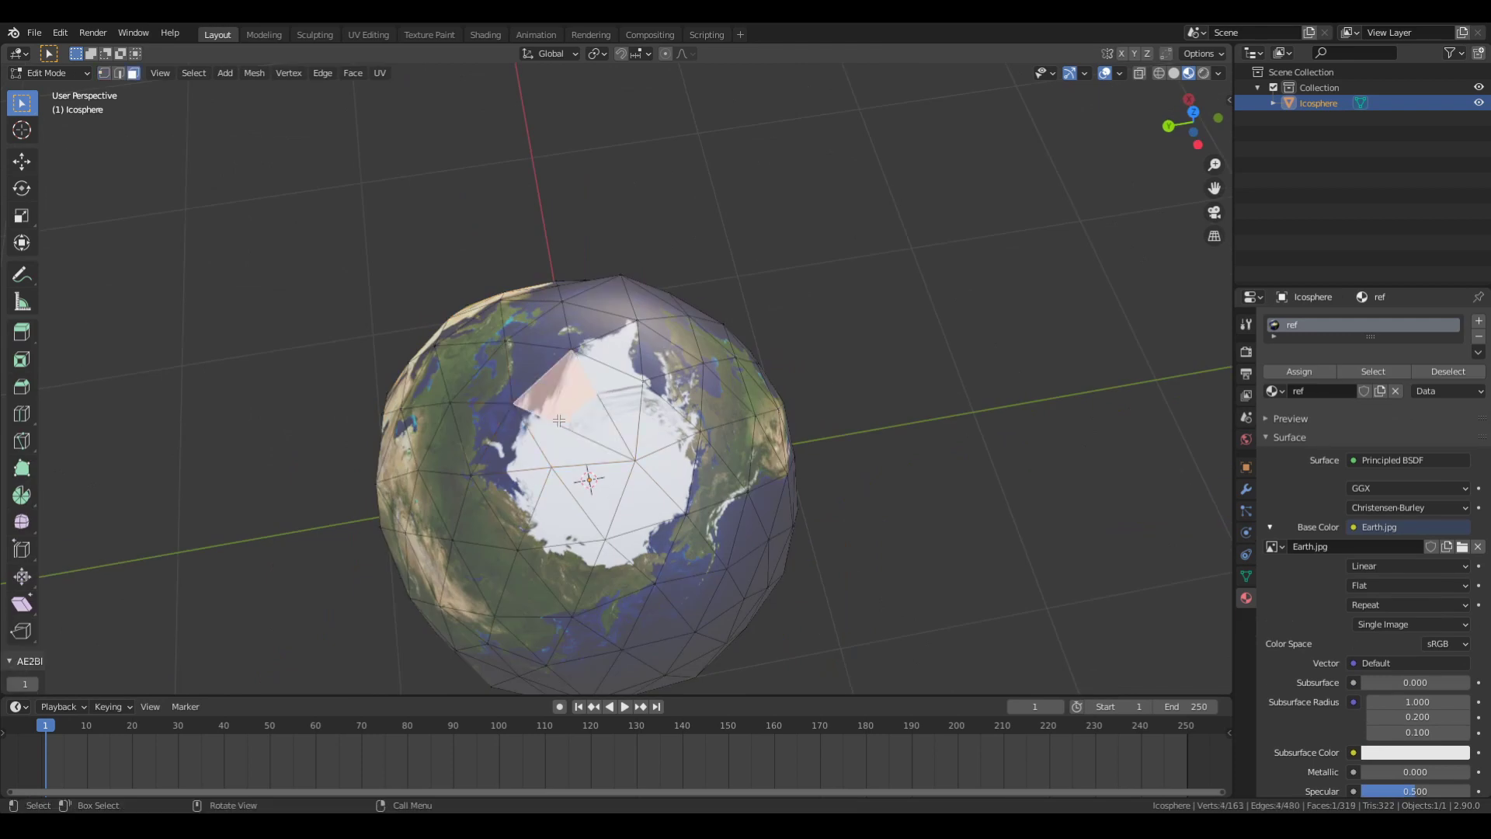
key(ctrl+z)
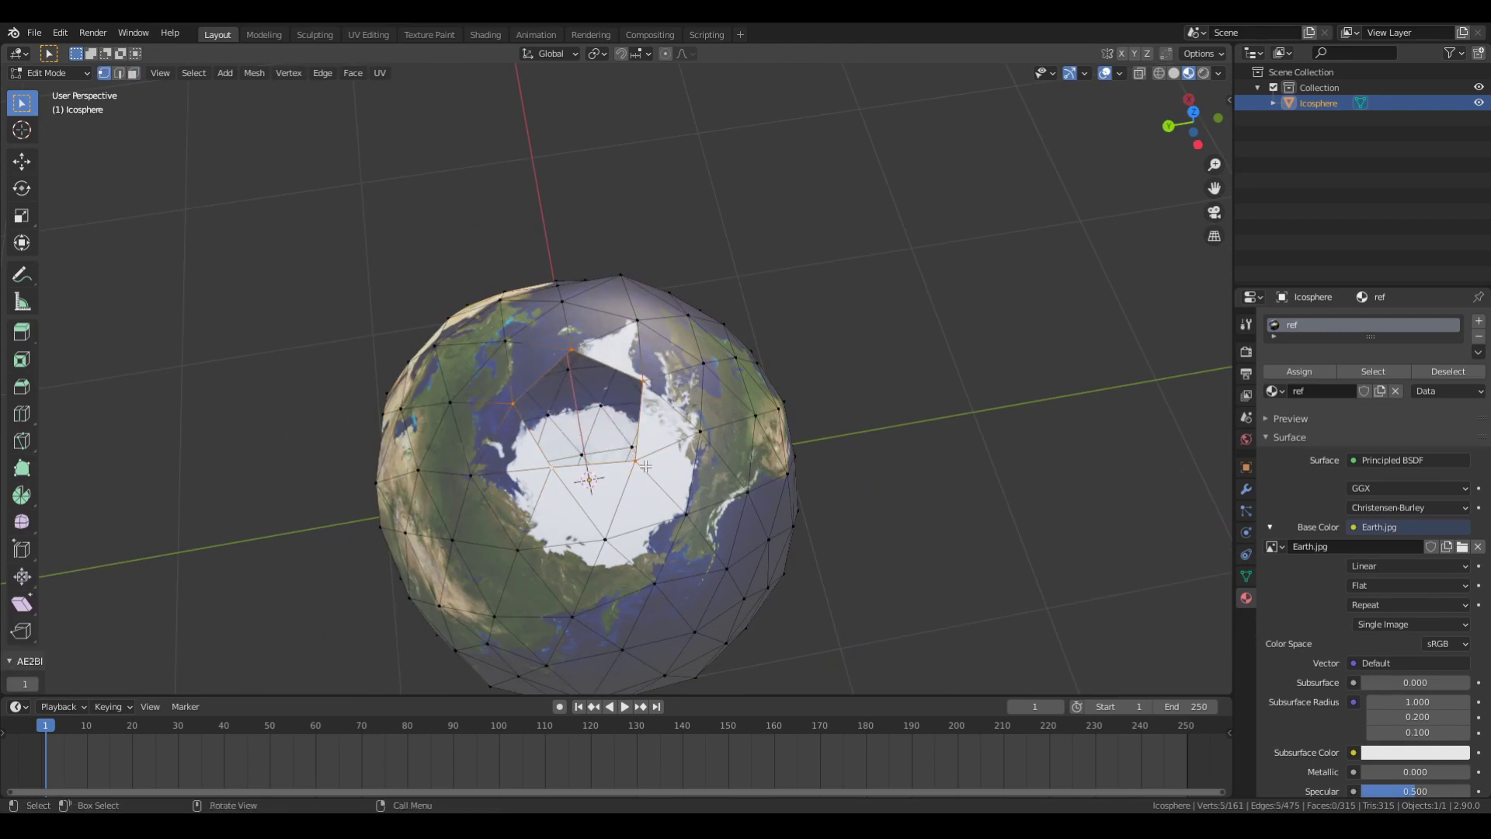
key(f)
Step: Knife-cut new edges along the Arctic ice outline, then leave Edit Mode
key(k)
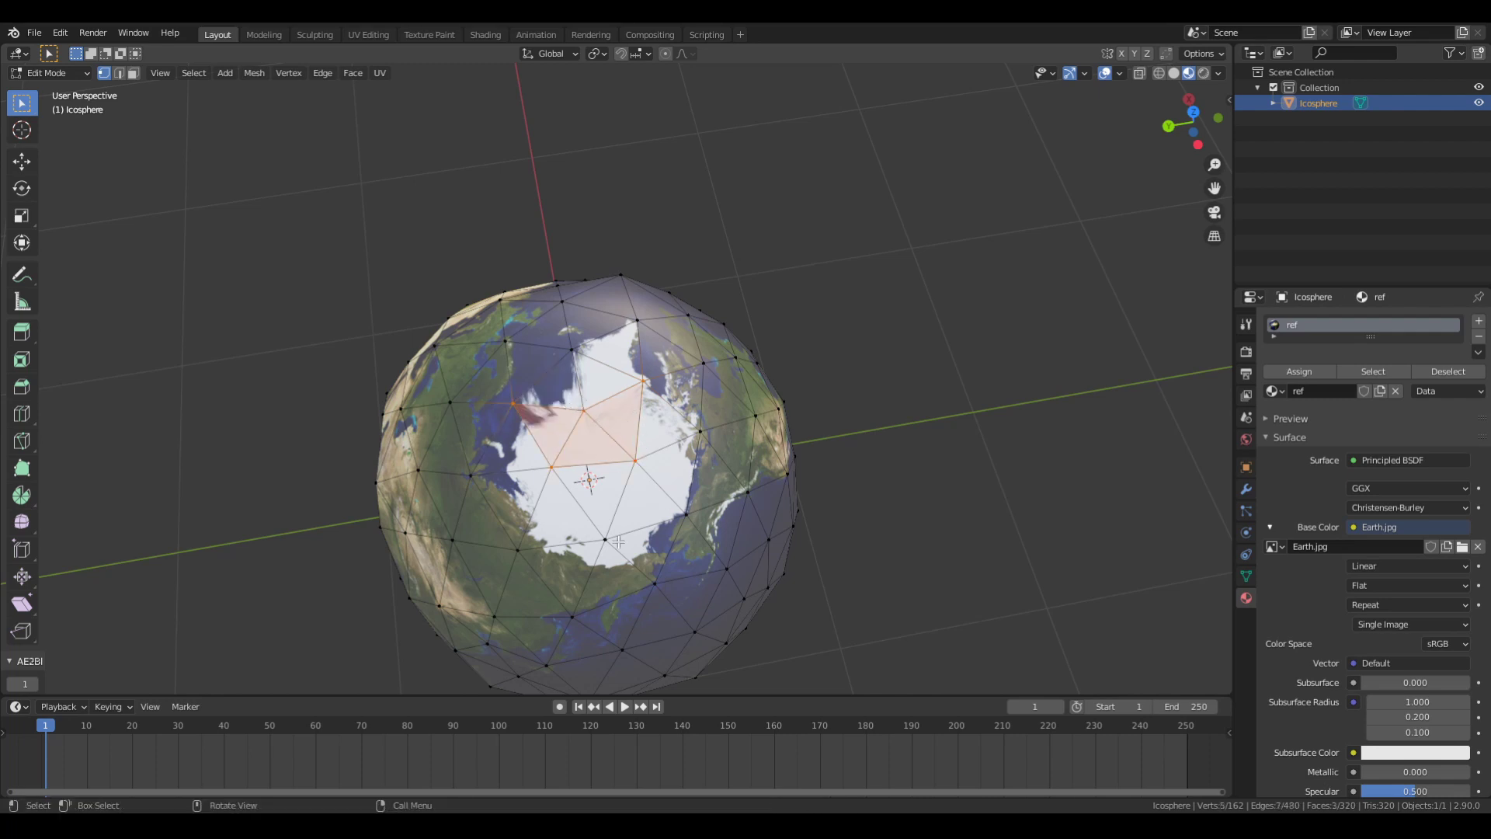
key(3)
middle_drag(619, 542, 617, 486)
click(617, 486)
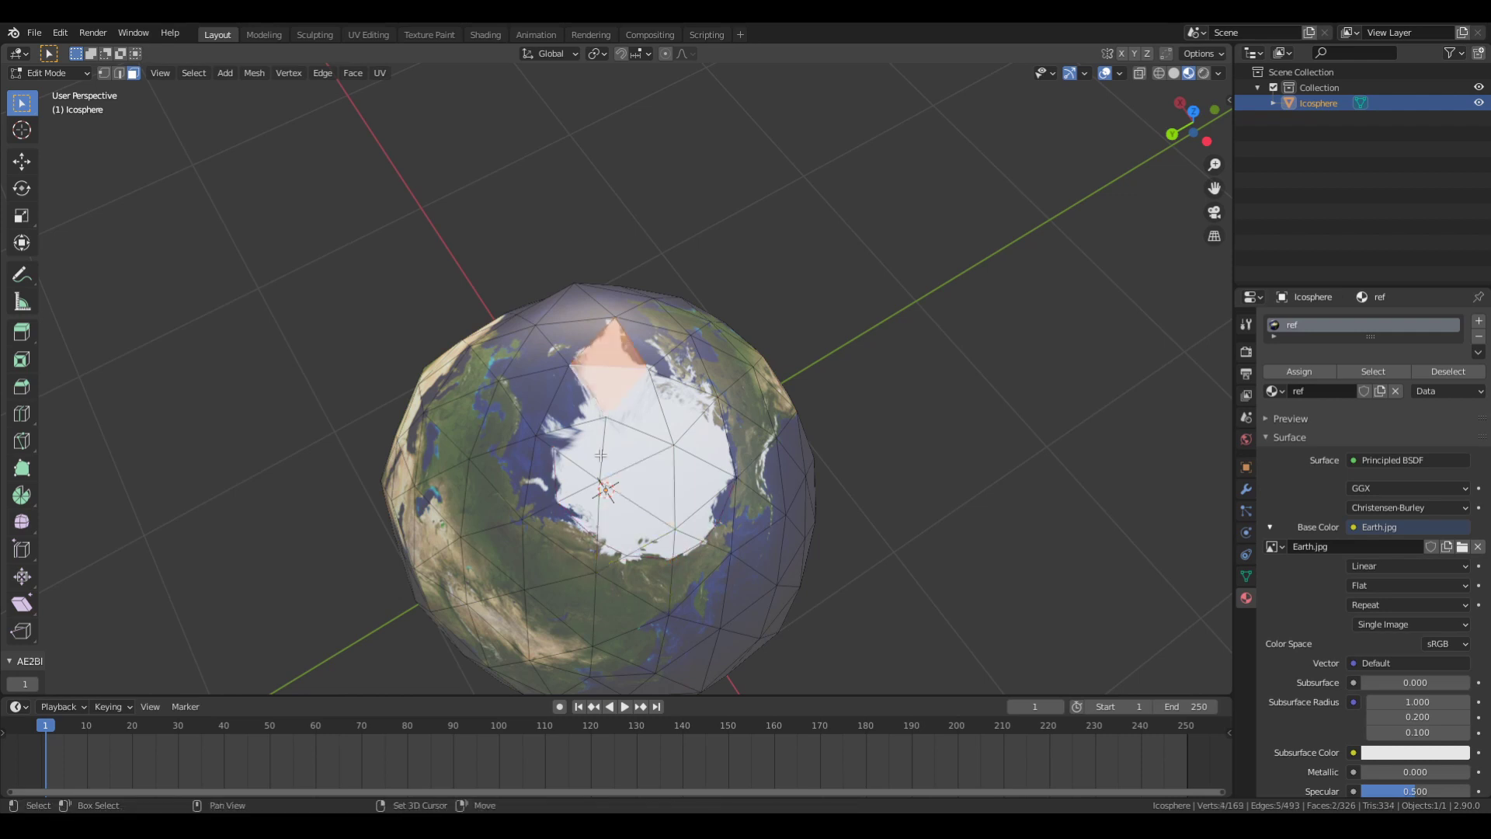
shift+click(670, 547)
middle_drag(652, 505, 617, 455)
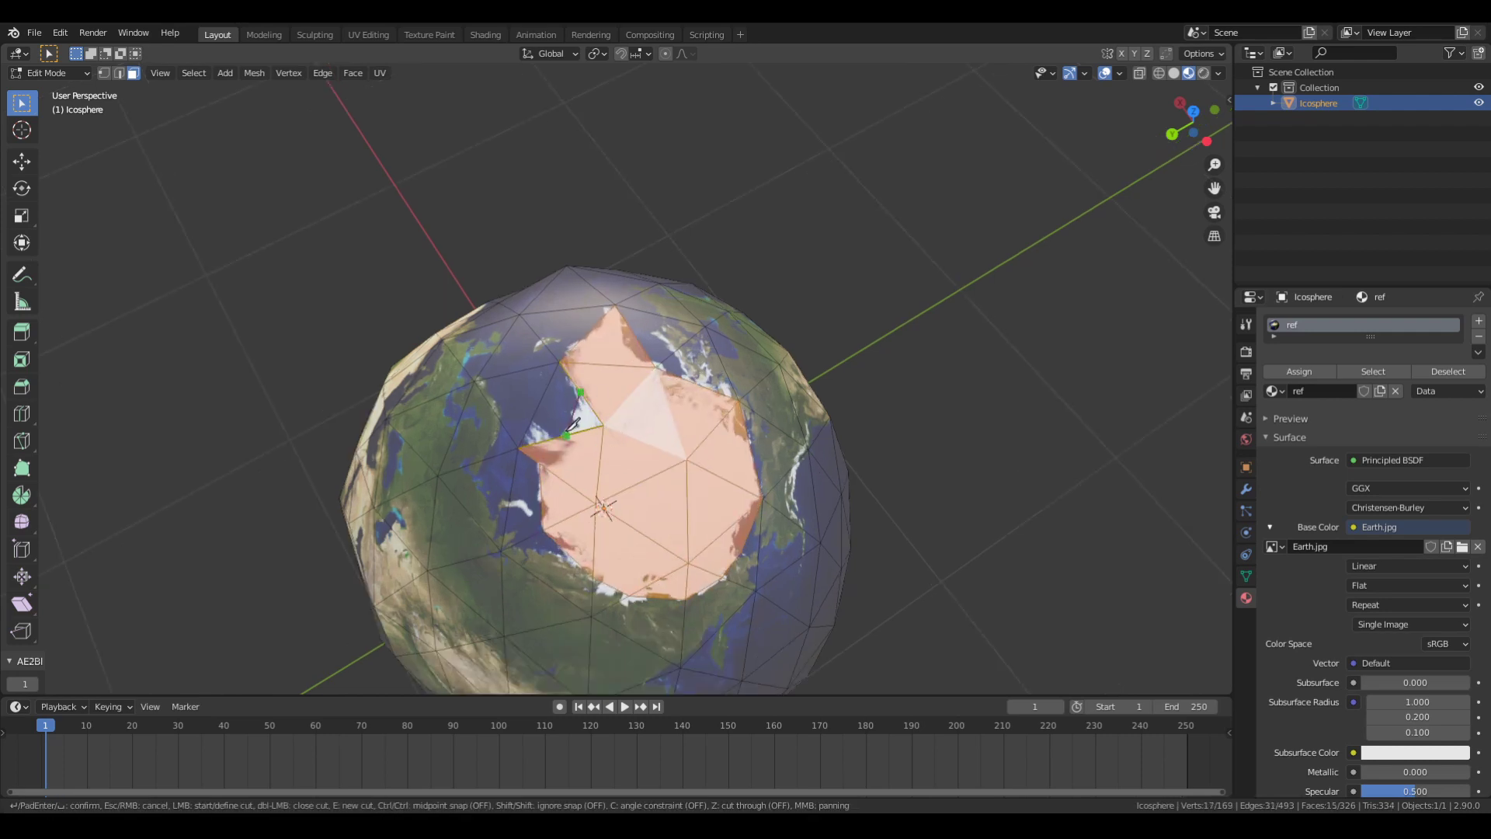
key(Escape)
key(Tab)
Step: Rotate the globe from the right-side view and return to Edit Mode in perspective
click(1191, 122)
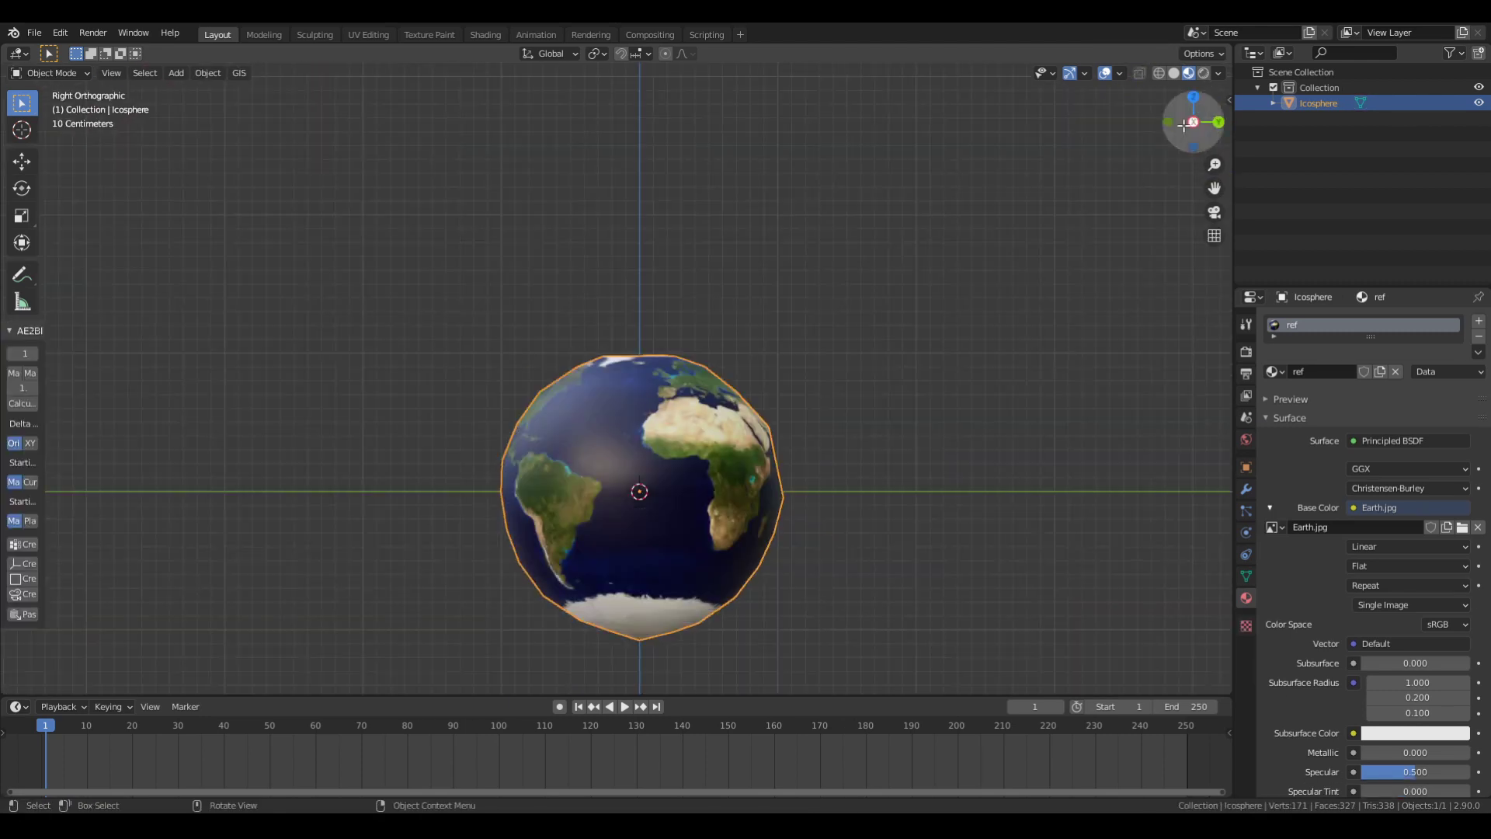
key(r)
click(949, 393)
key(Tab)
mouse_move(948, 393)
middle_down()
mouse_move(715, 306)
mouse_move(1013, 371)
mouse_move(645, 466)
mouse_move(859, 500)
mouse_move(738, 466)
mouse_move(760, 423)
mouse_move(1010, 320)
mouse_move(756, 425)
mouse_move(640, 389)
mouse_move(631, 444)
middle_up()
scroll(859, 500, up, 3)
Step: Extrude the selected top faces along normals, shrink/fatten them, then clear the selection
key(alt+e)
click(731, 455)
key(alt+s)
click(756, 425)
click(631, 444)
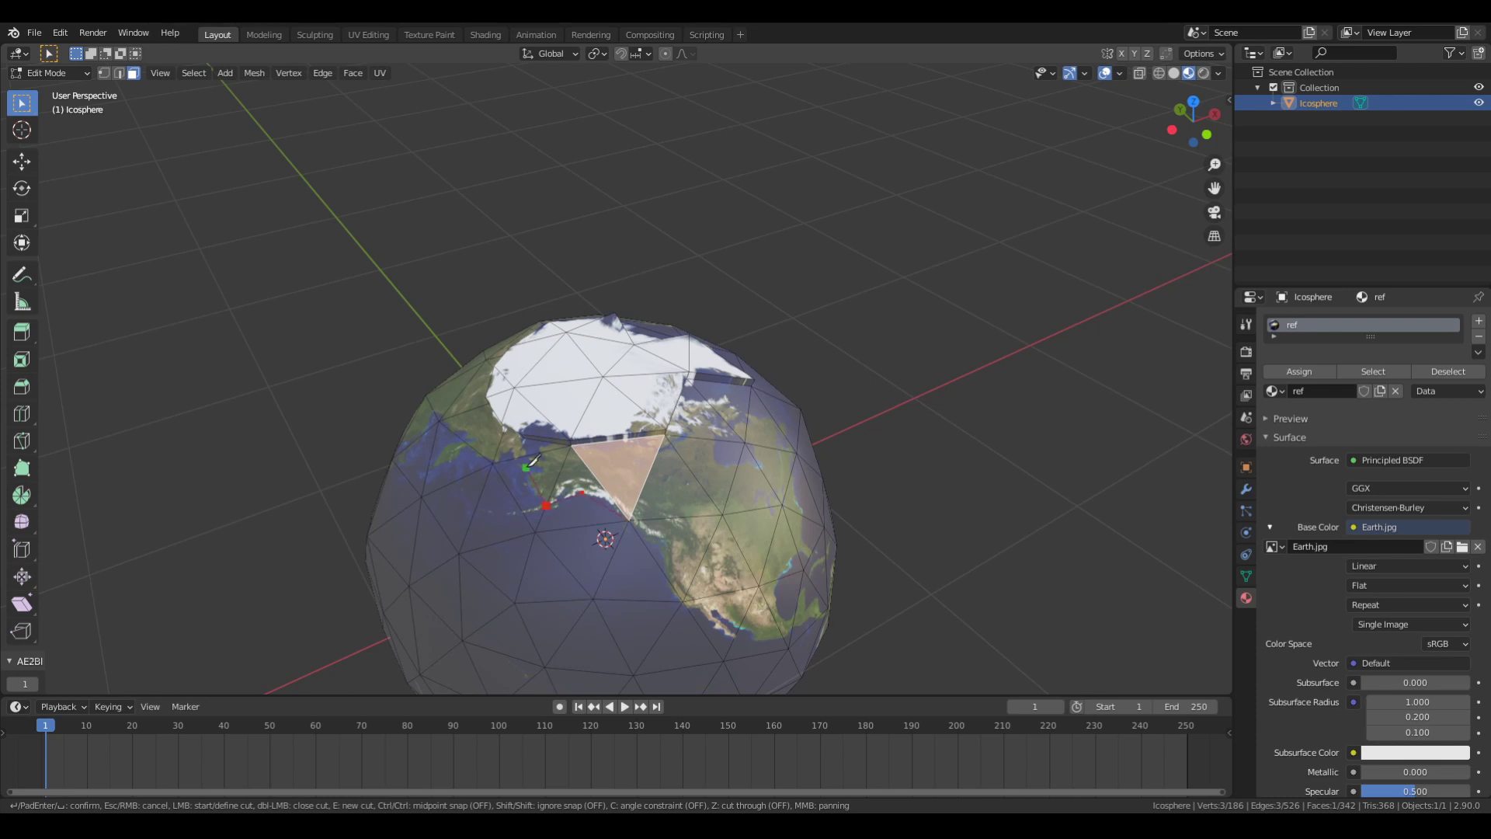
middle_drag(550, 465, 633, 497)
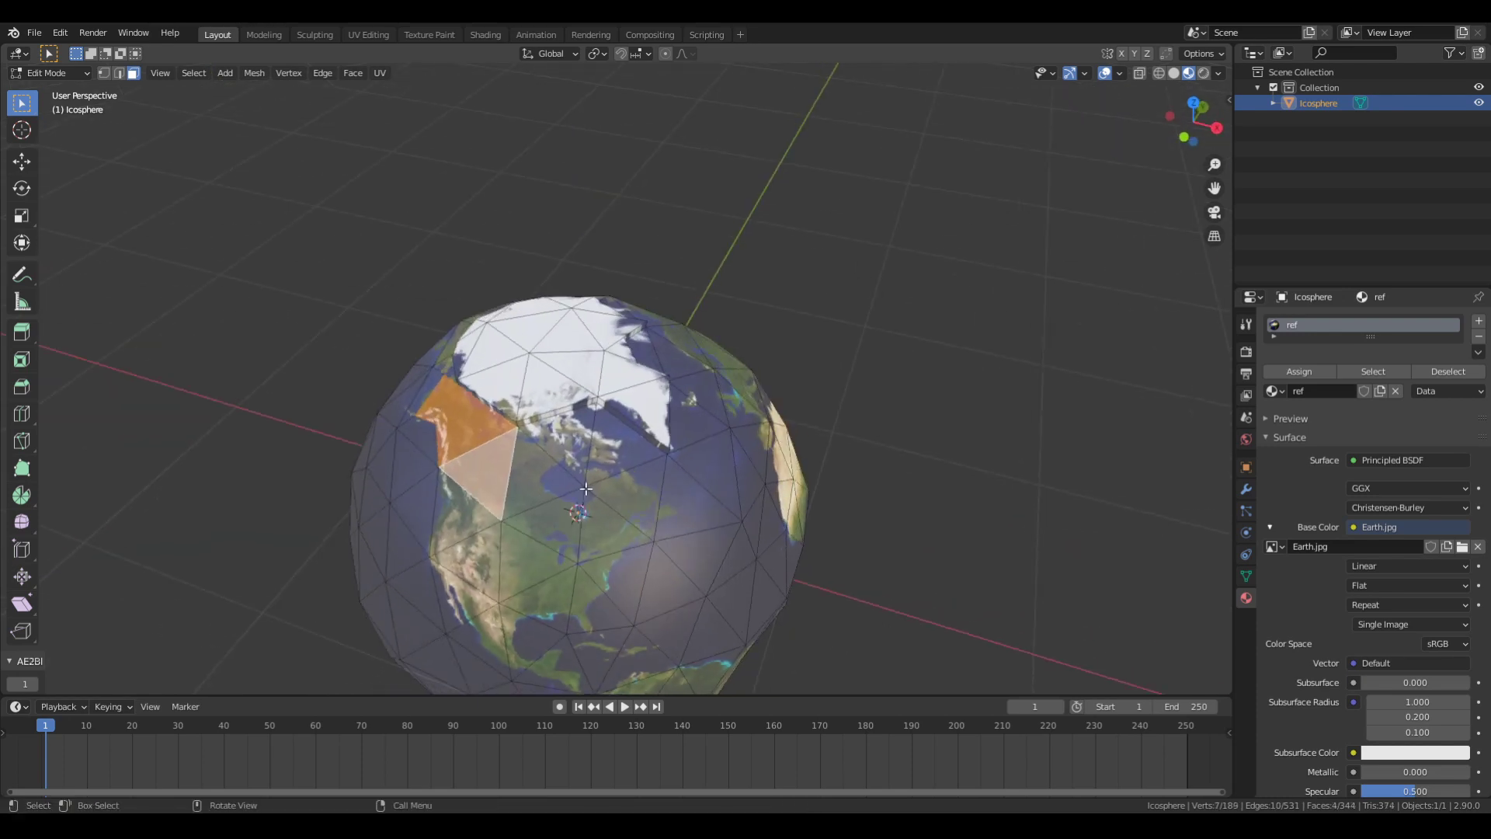
key(alt+a)
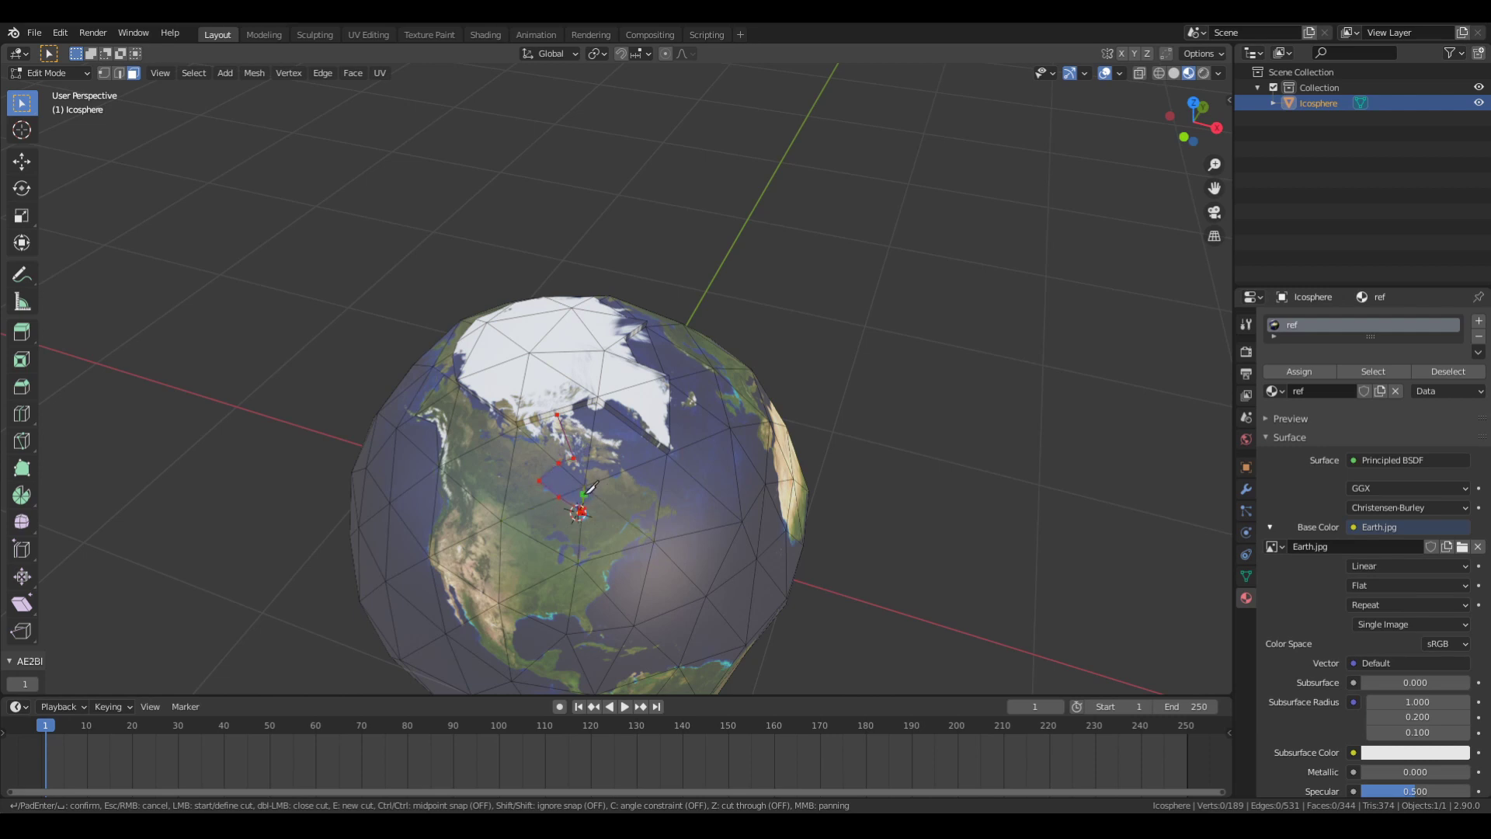
scroll(593, 502, up, 2)
Step: Select faces over North America and slide a vertex onto the coastline, confirming the cut
click(497, 396)
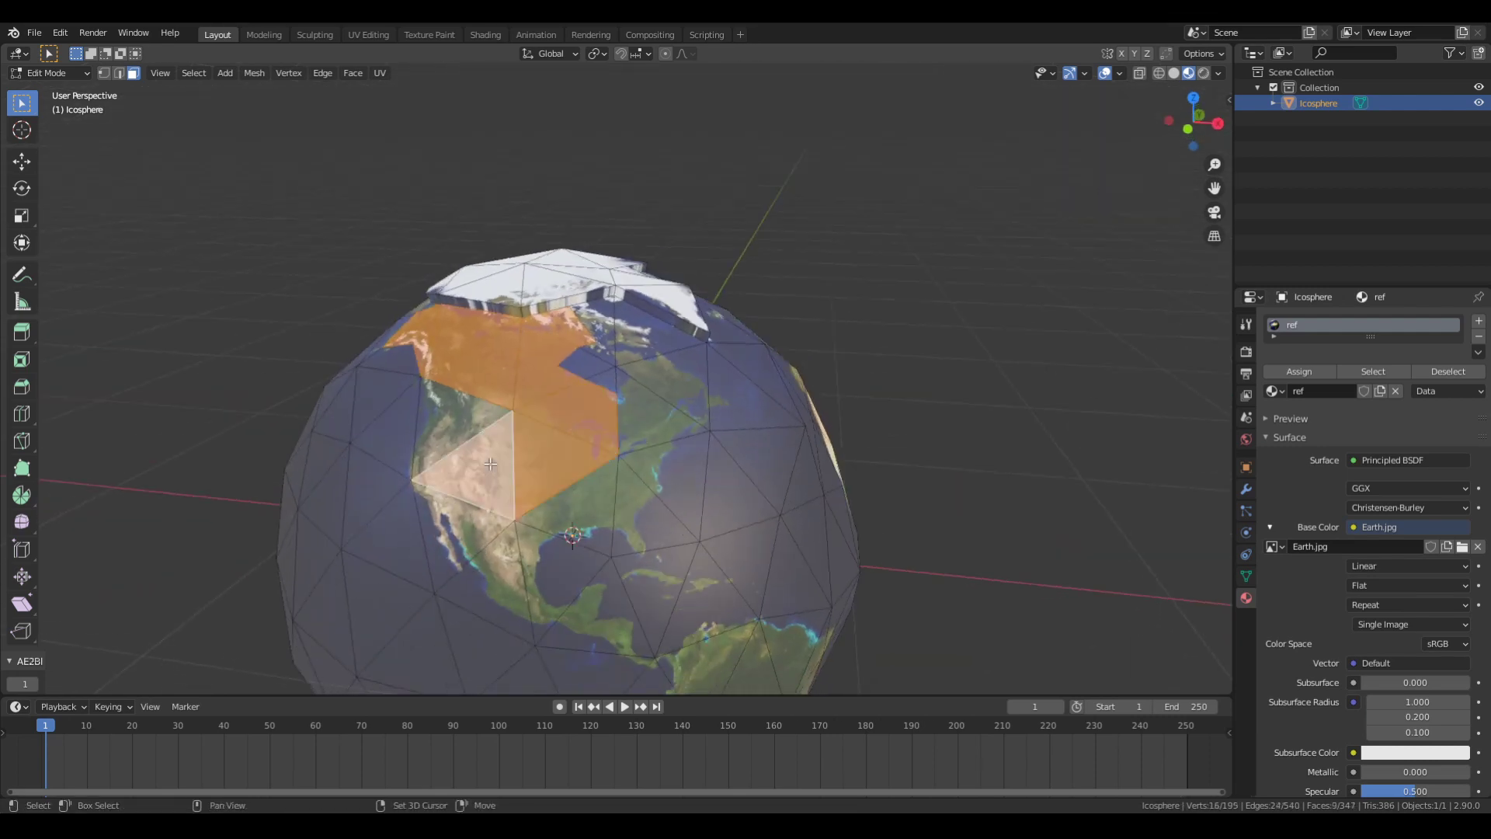
middle_drag(497, 397, 576, 523)
click(576, 523)
key(shift+v)
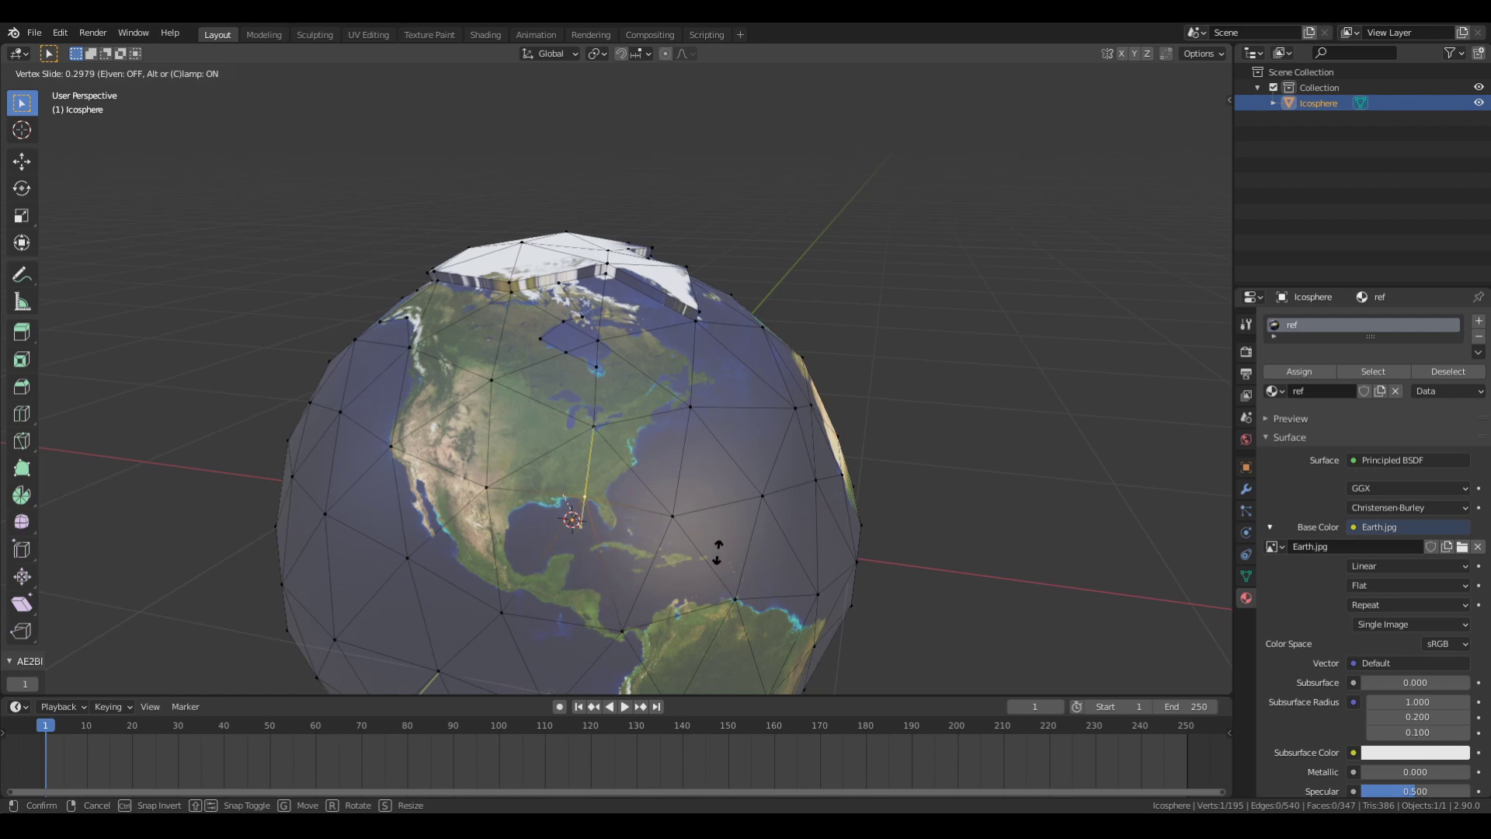
click(720, 555)
scroll(626, 478, up, 1)
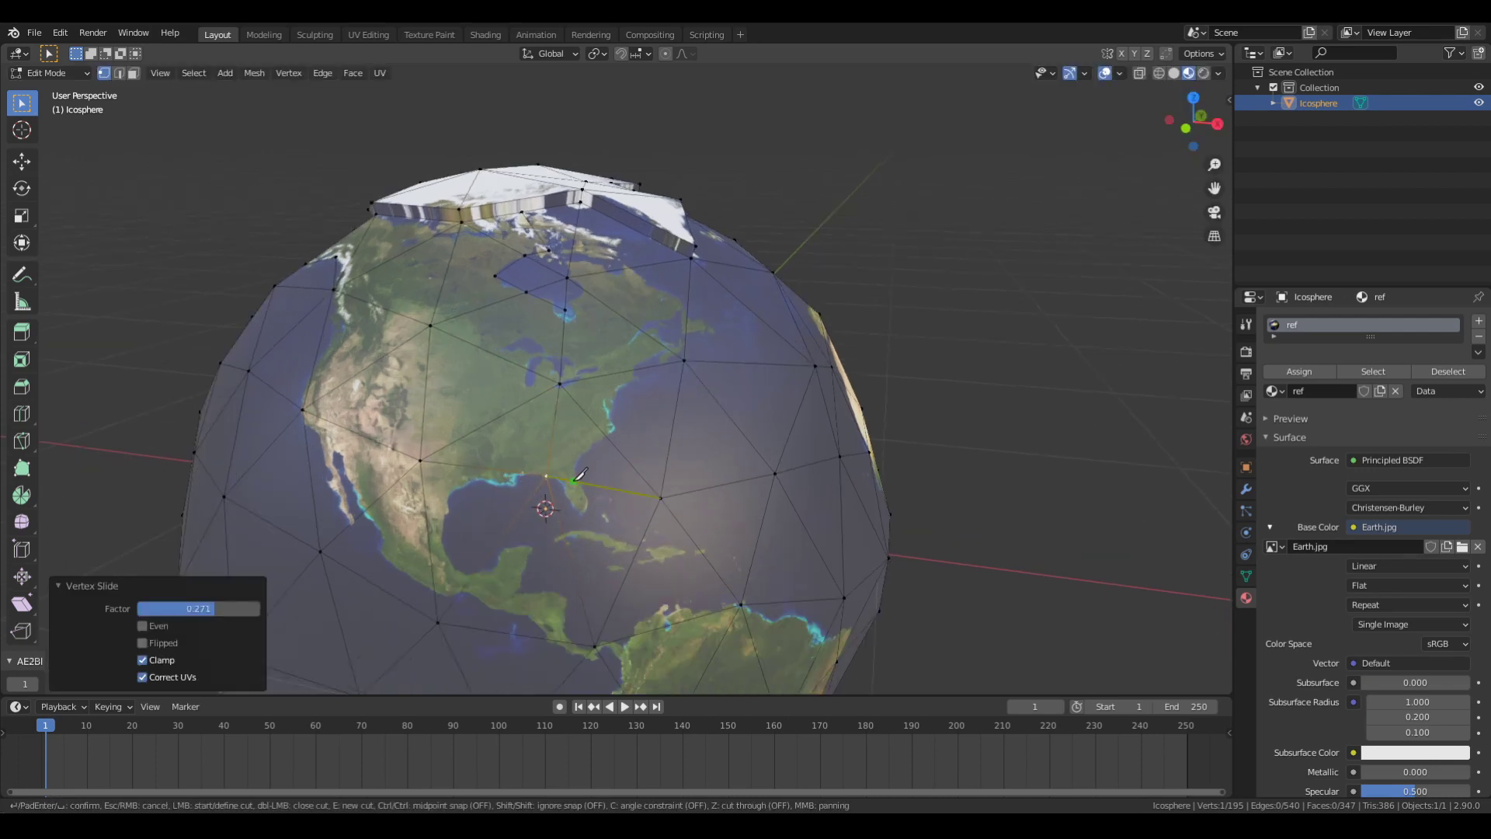
key(Return)
Step: Confirm the coastline cut and grow then shrink the selection over North America
middle_drag(644, 364, 590, 573)
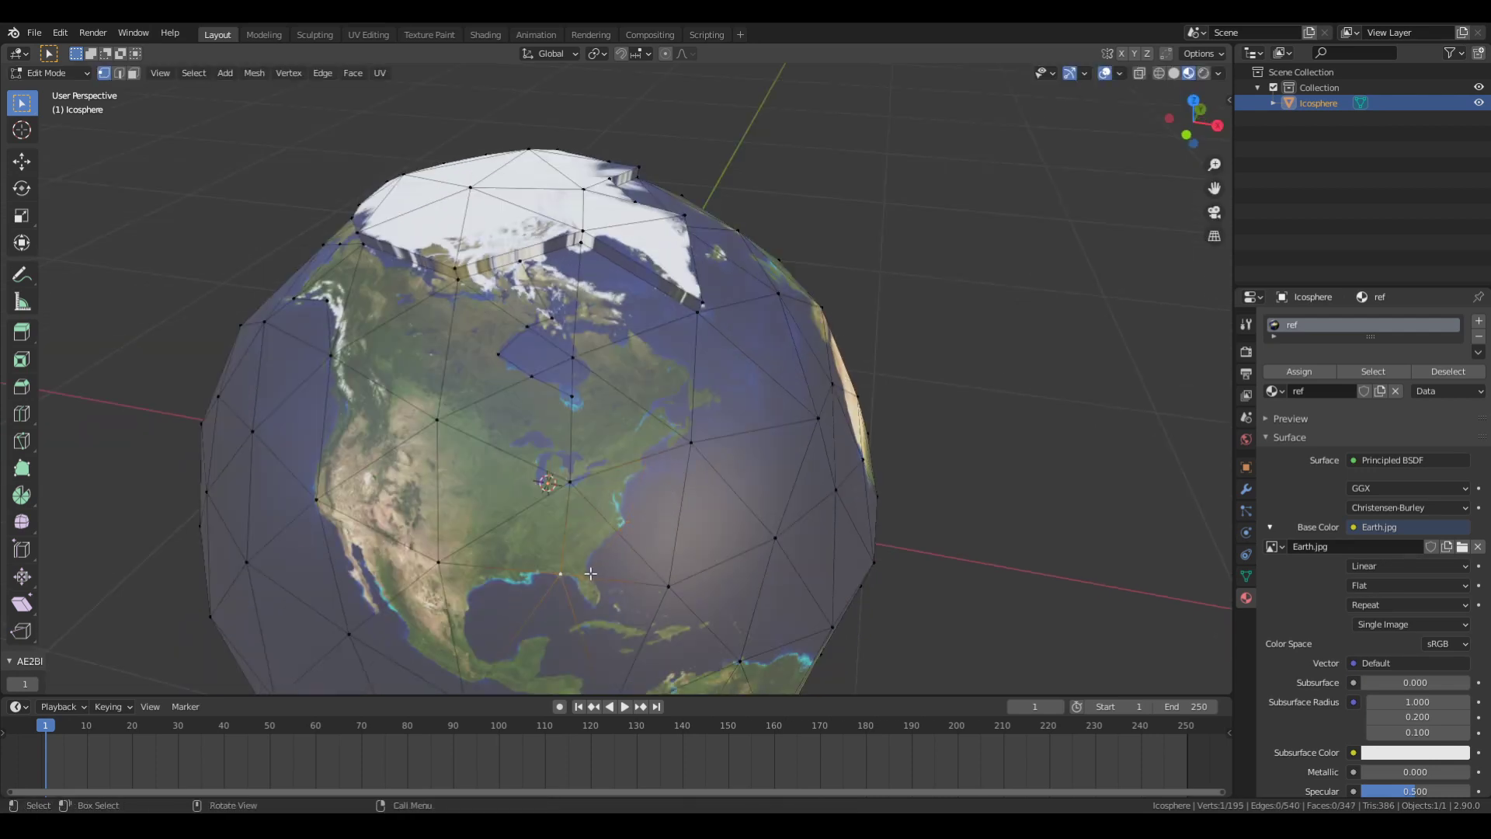
middle_drag(623, 443, 646, 442)
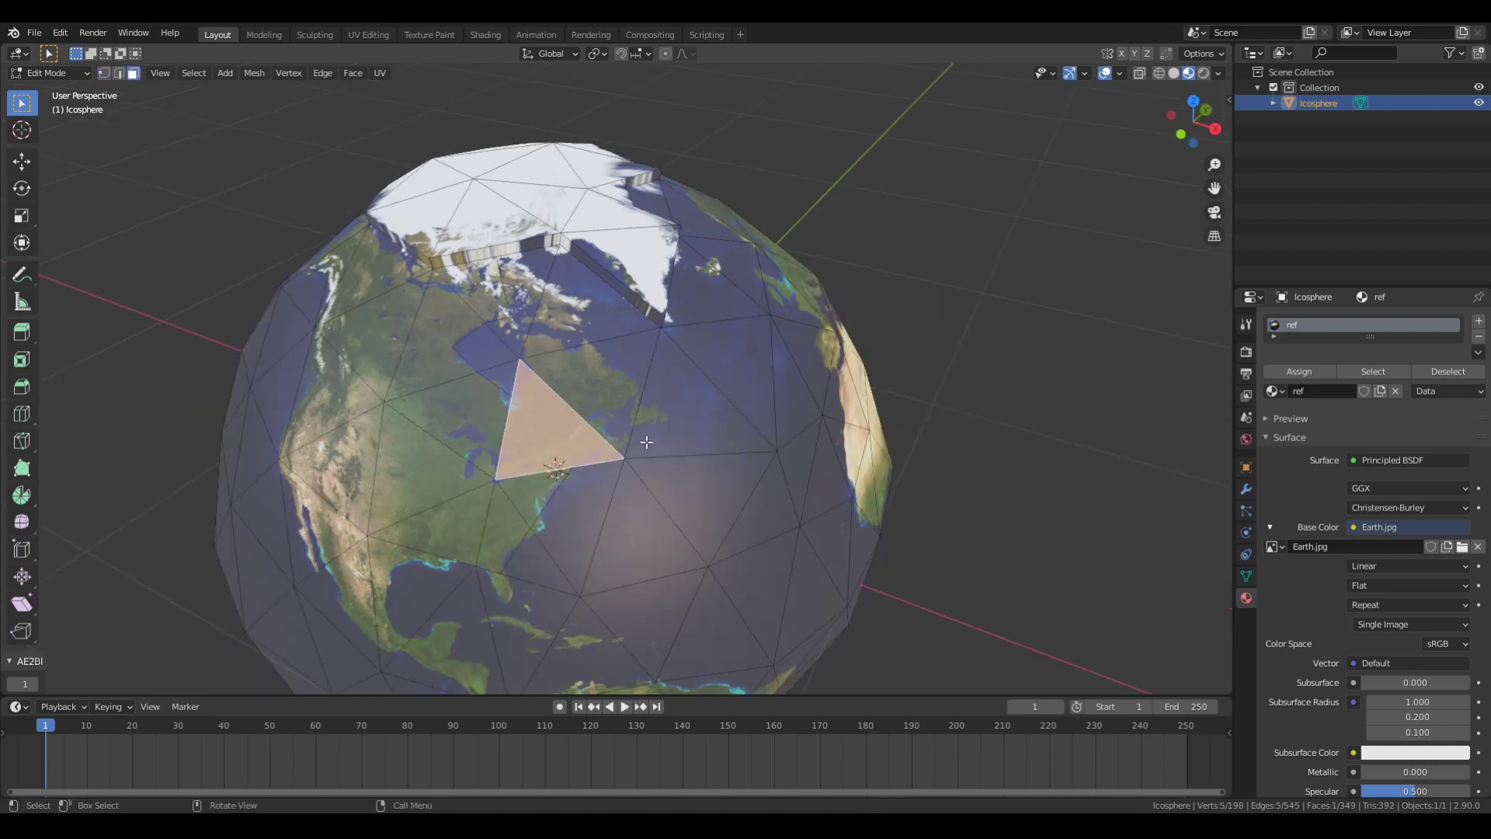
key(Return)
key(ctrl+KP_Add)
key(ctrl+KP_Add)
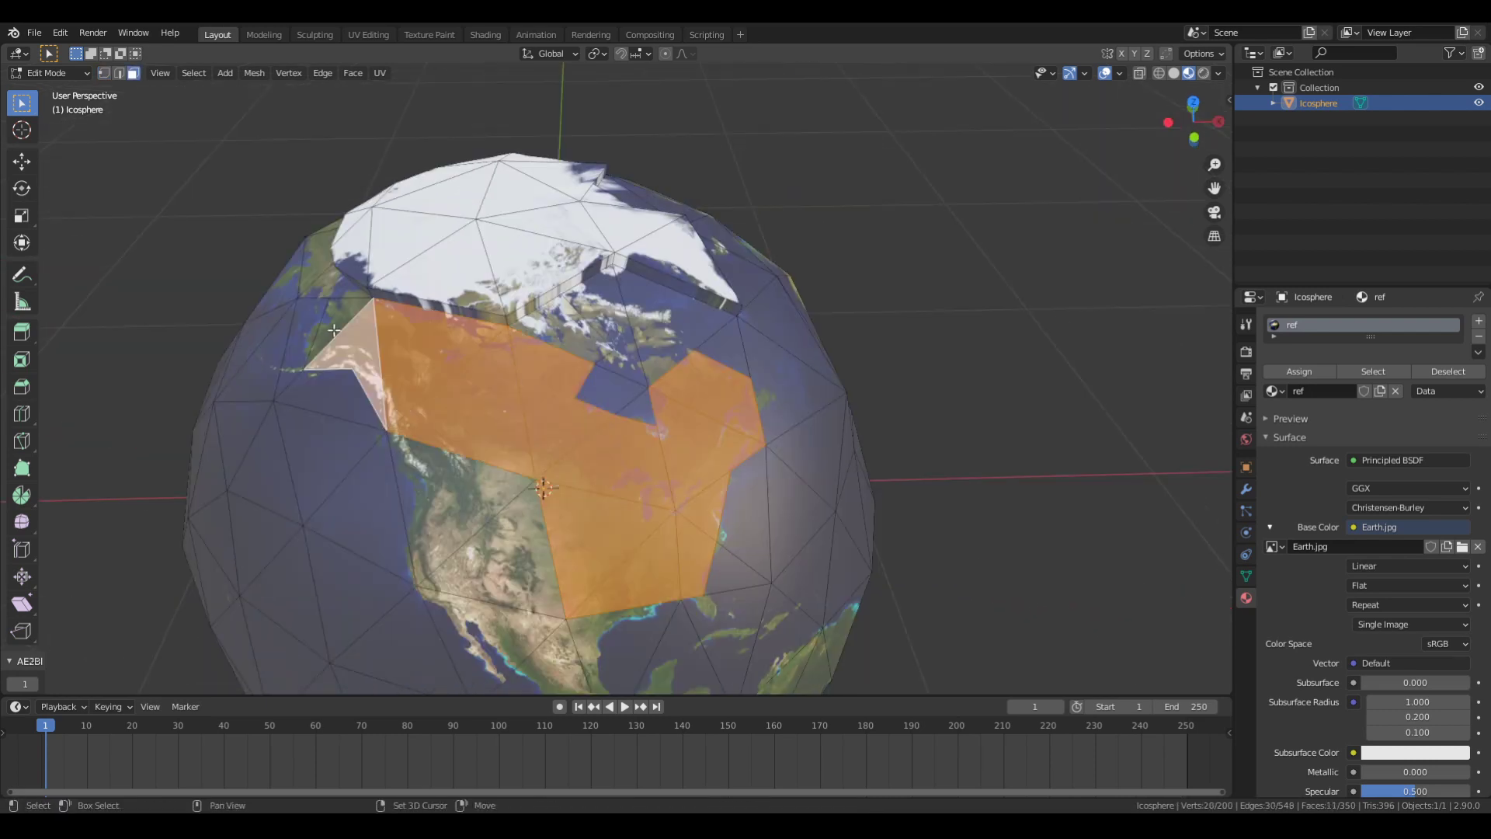
mouse_move(648, 383)
middle_down()
mouse_move(569, 467)
mouse_move(542, 461)
middle_up()
key(ctrl+KP_Subtract)
key(ctrl+KP_Subtract)
Step: Knife-cut the Baja California coast and merge the stray vertices near Mexico
key(k)
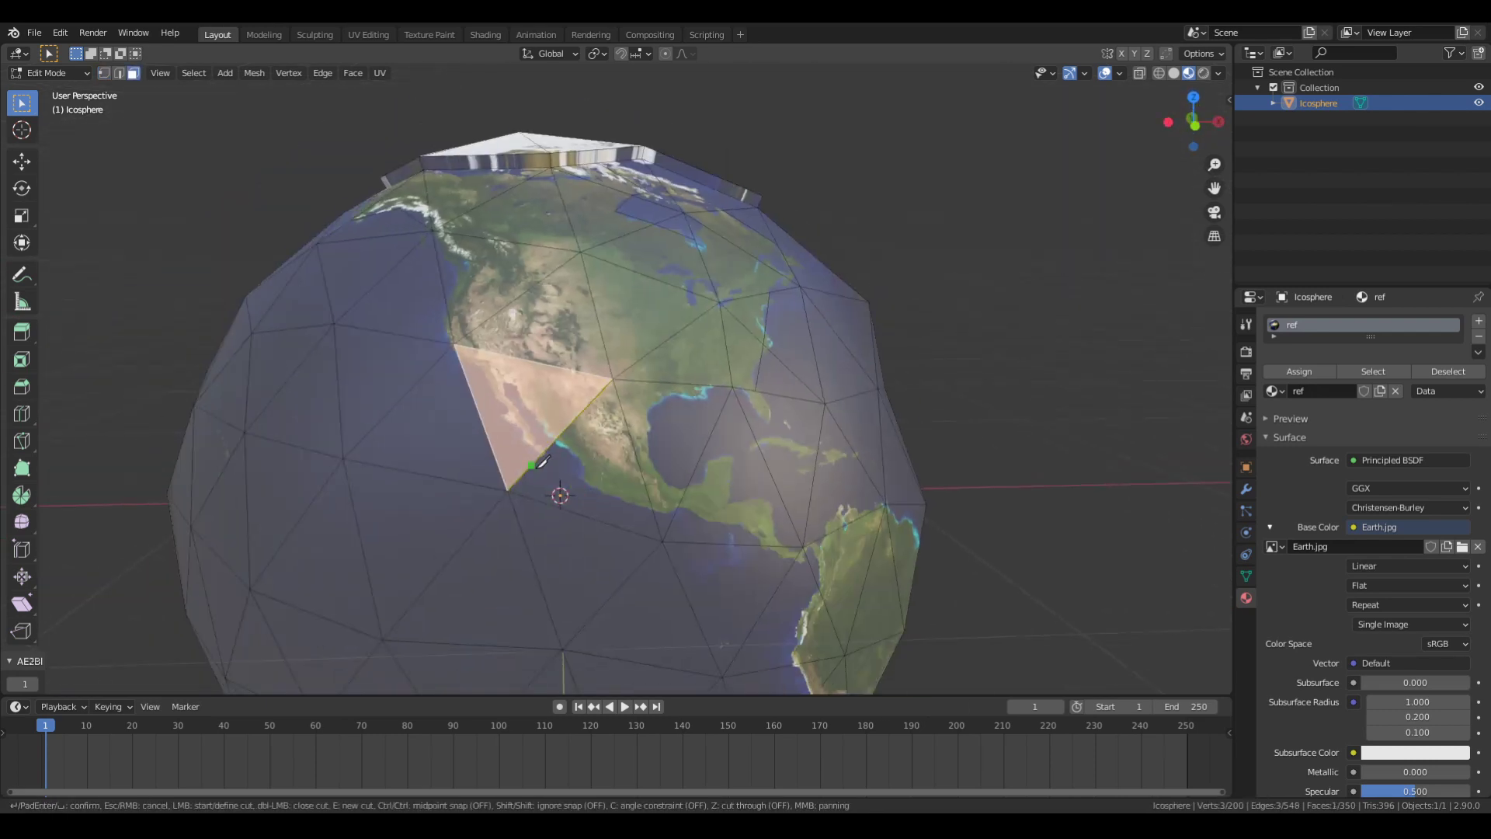
key(Return)
middle_drag(534, 365, 531, 455)
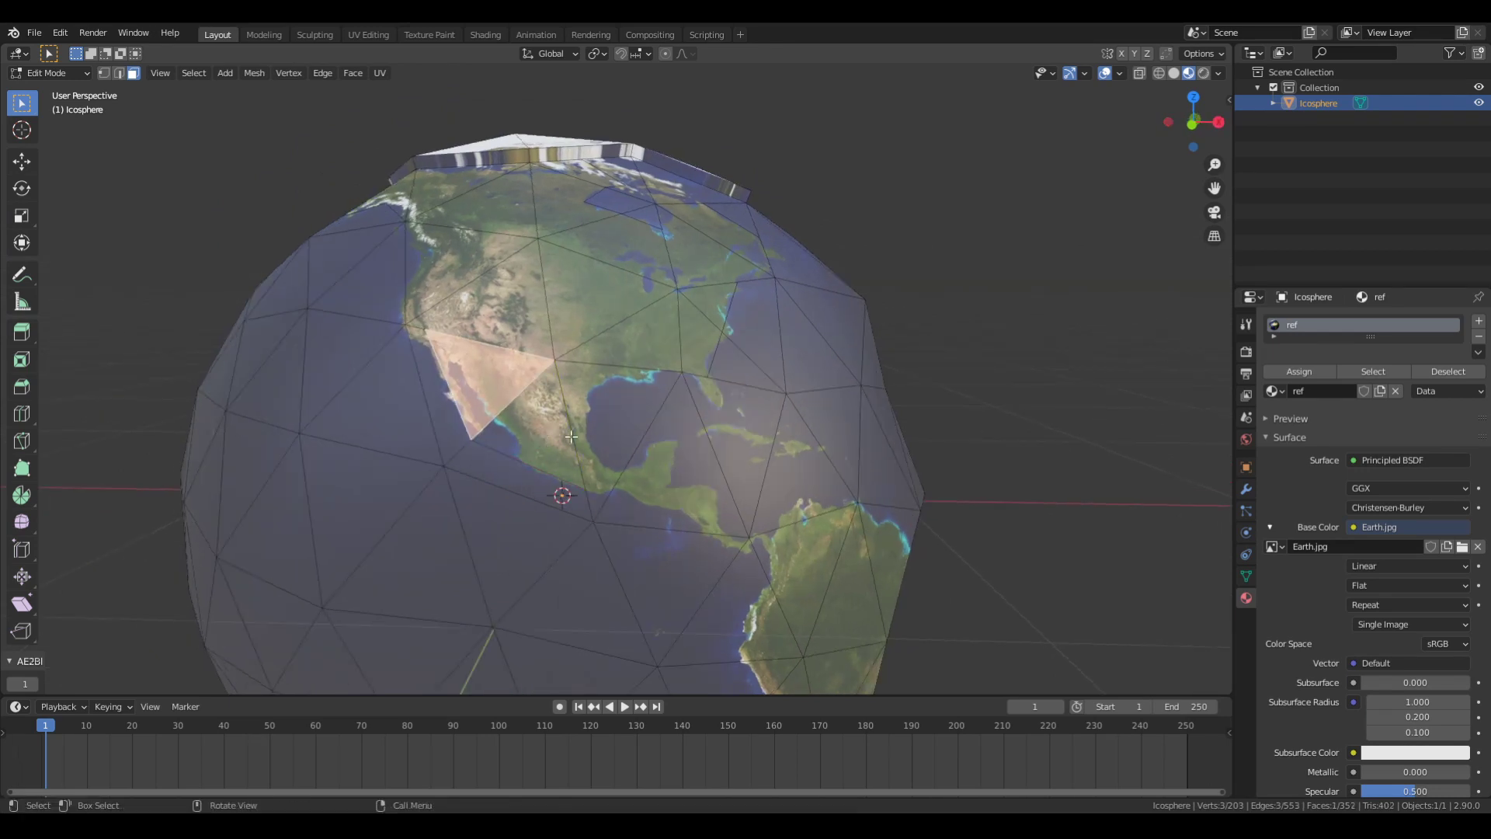
click(572, 437)
key(1)
click(586, 490)
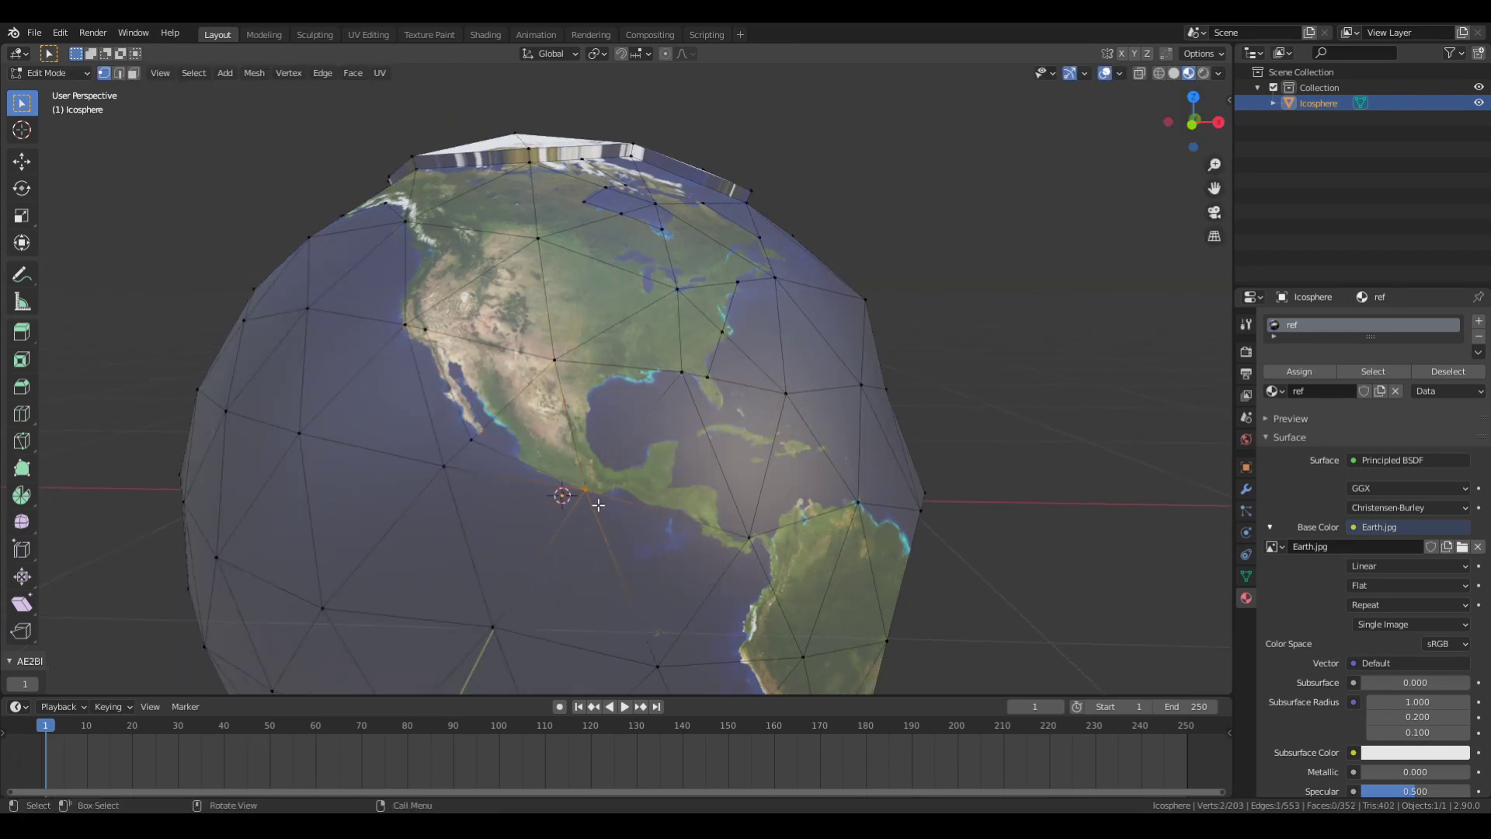
key(m)
click(649, 568)
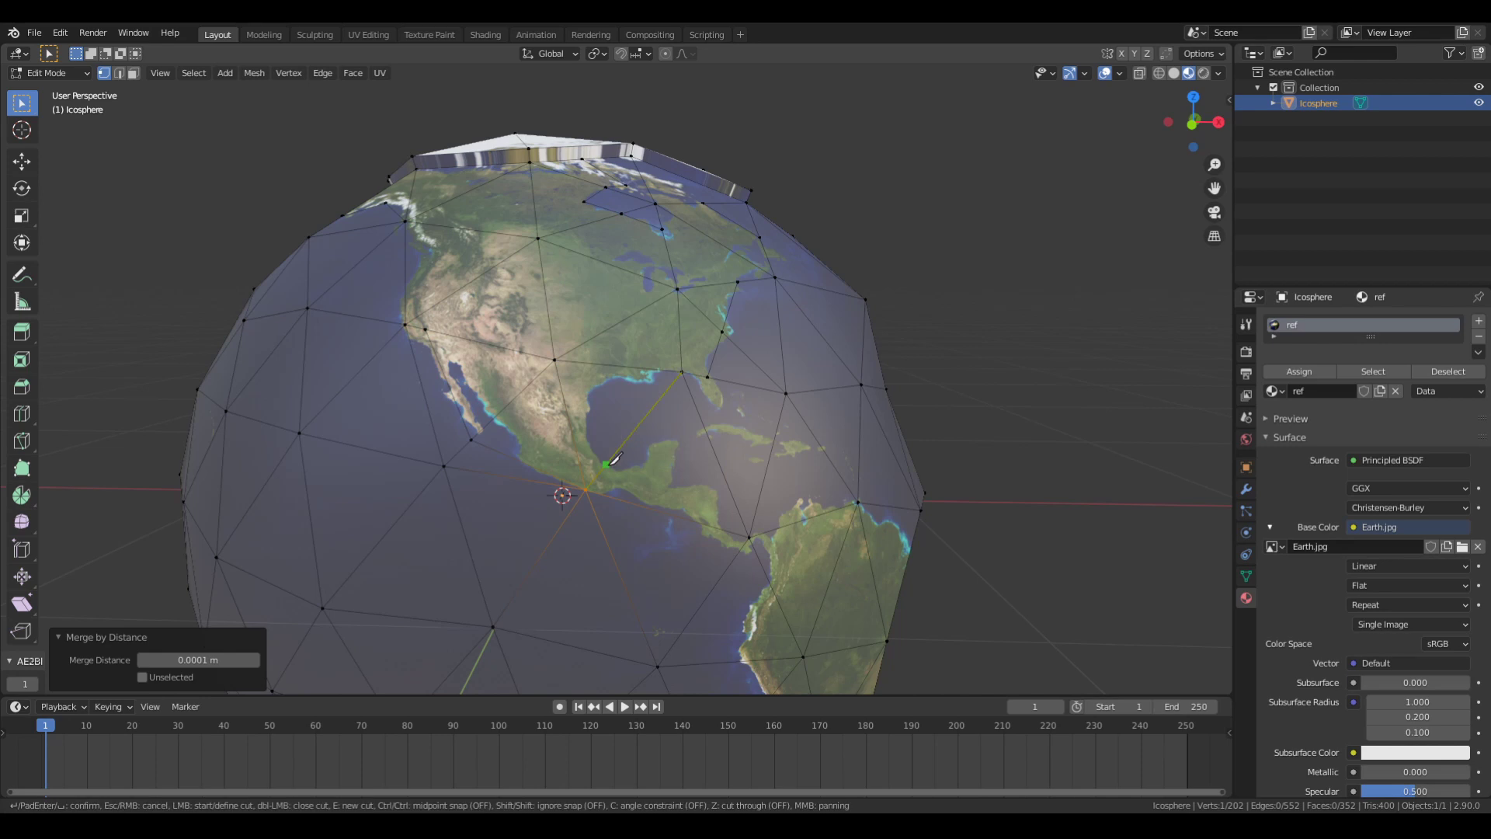
key(Return)
Step: Select the faces over North America and Central America in face mode
key(3)
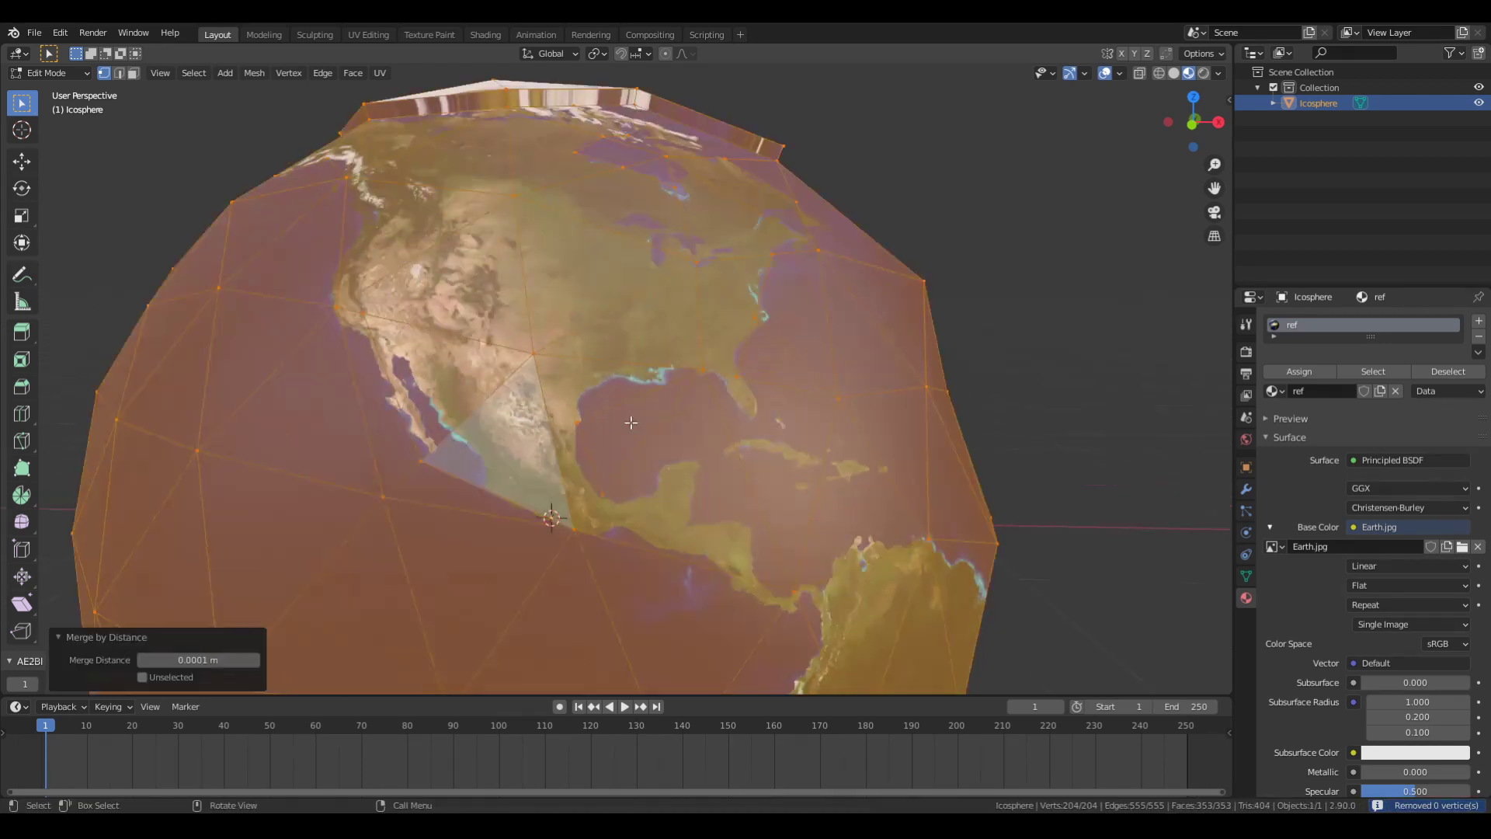
shift+click(684, 443)
scroll(750, 494, up, 2)
scroll(749, 494, down, 3)
shift+click(629, 373)
shift+click(466, 326)
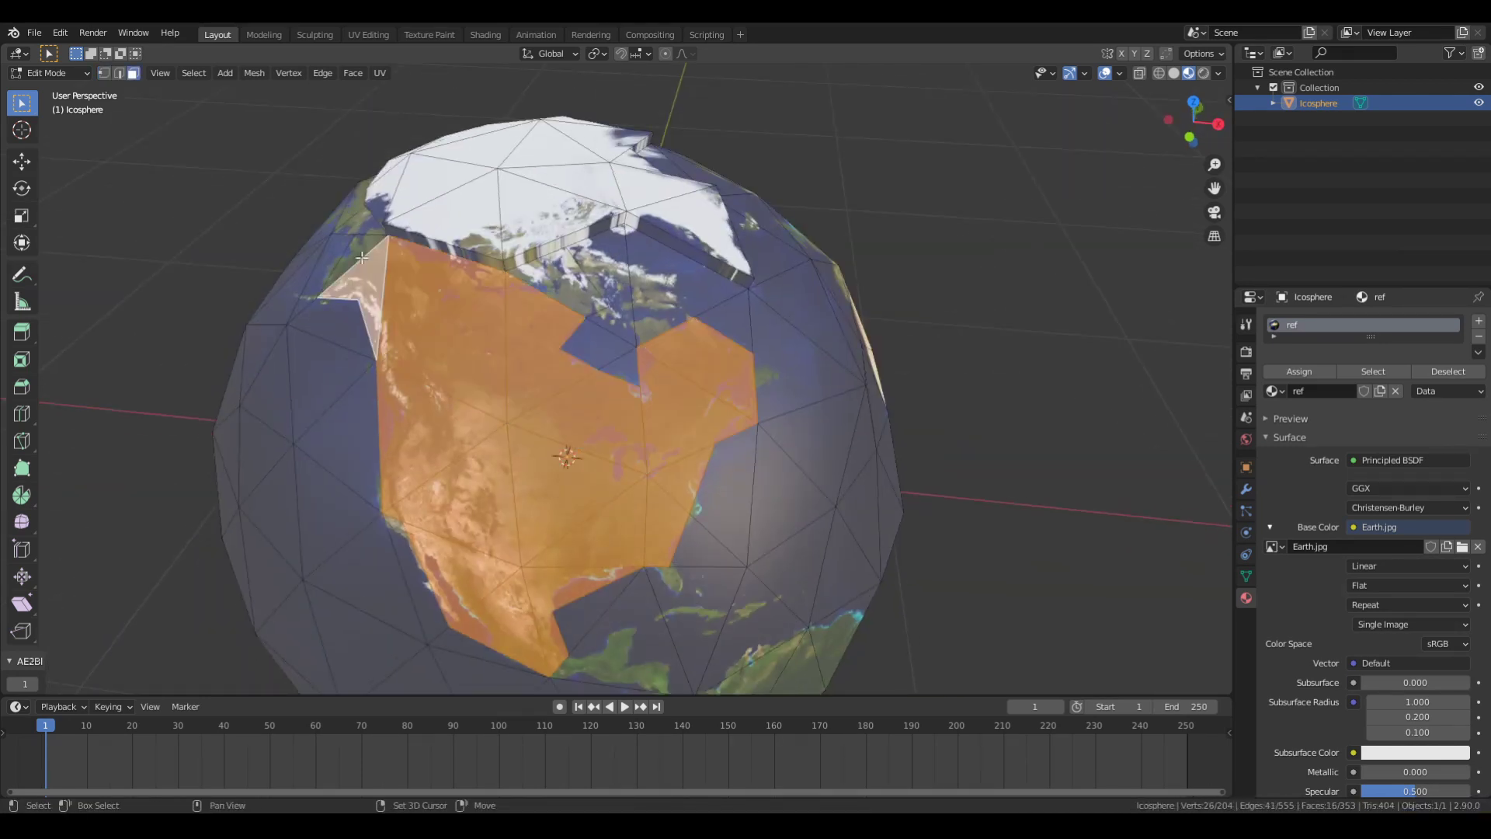
middle_drag(466, 326, 658, 481)
Step: Cut along the Central American coast and return to face selection
key(1)
click(579, 445)
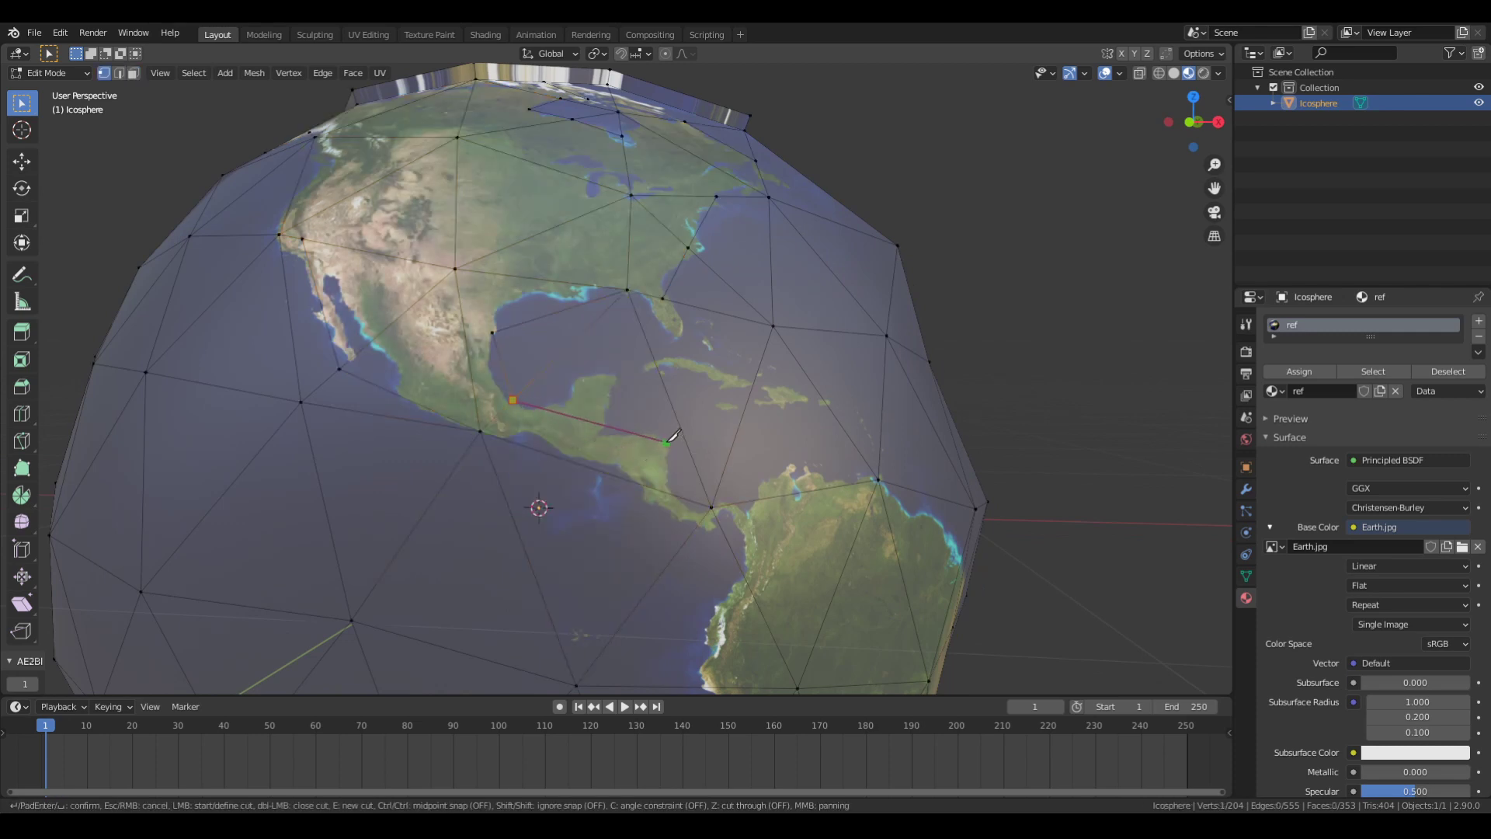
key(Return)
key(3)
Step: Add the remaining North American faces and extrude them to raise the continent
middle_drag(708, 497, 466, 388)
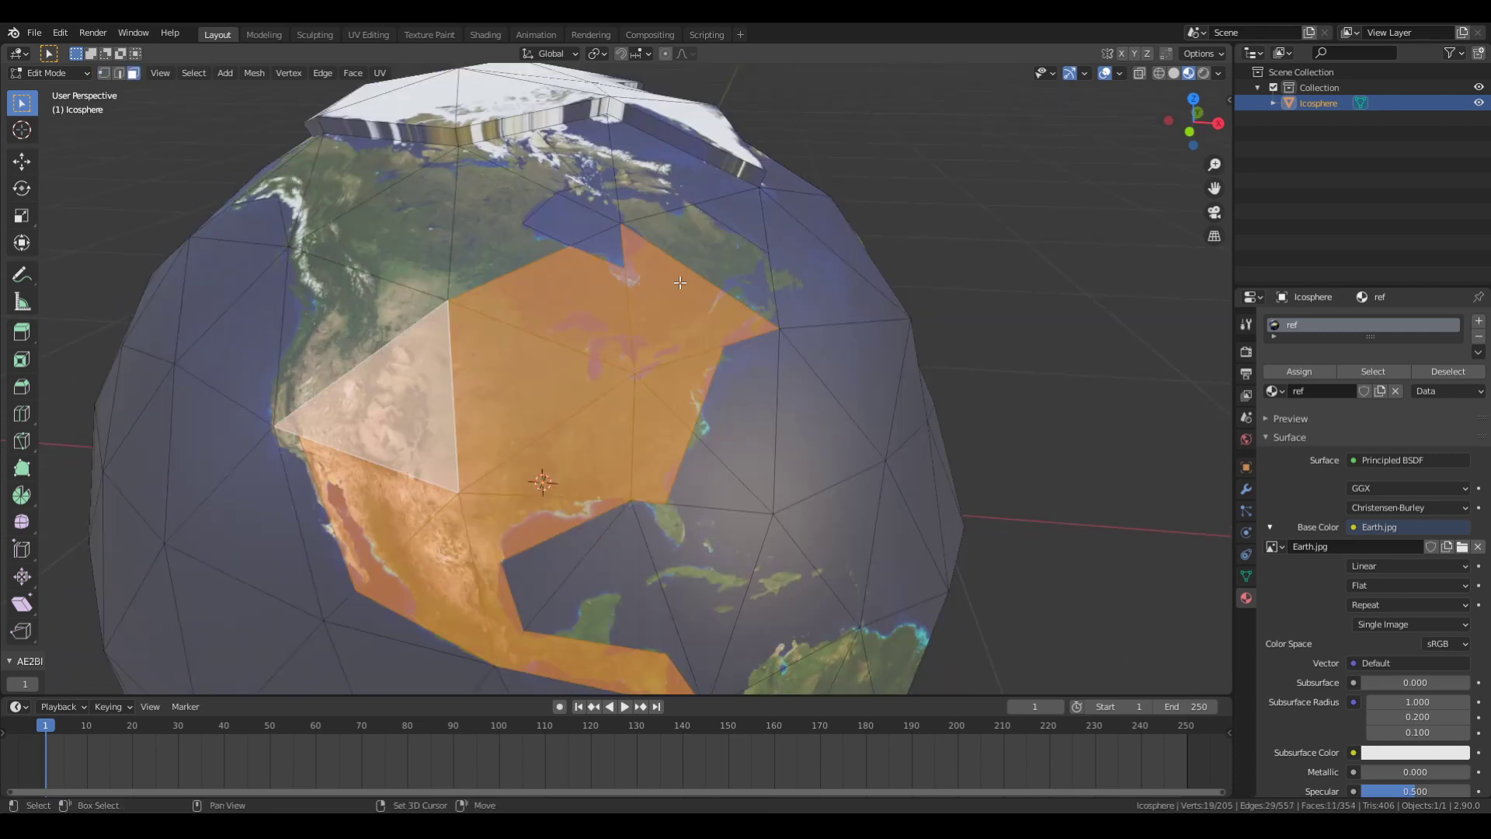
shift+click(383, 303)
middle_drag(383, 303, 543, 389)
key(alt+e)
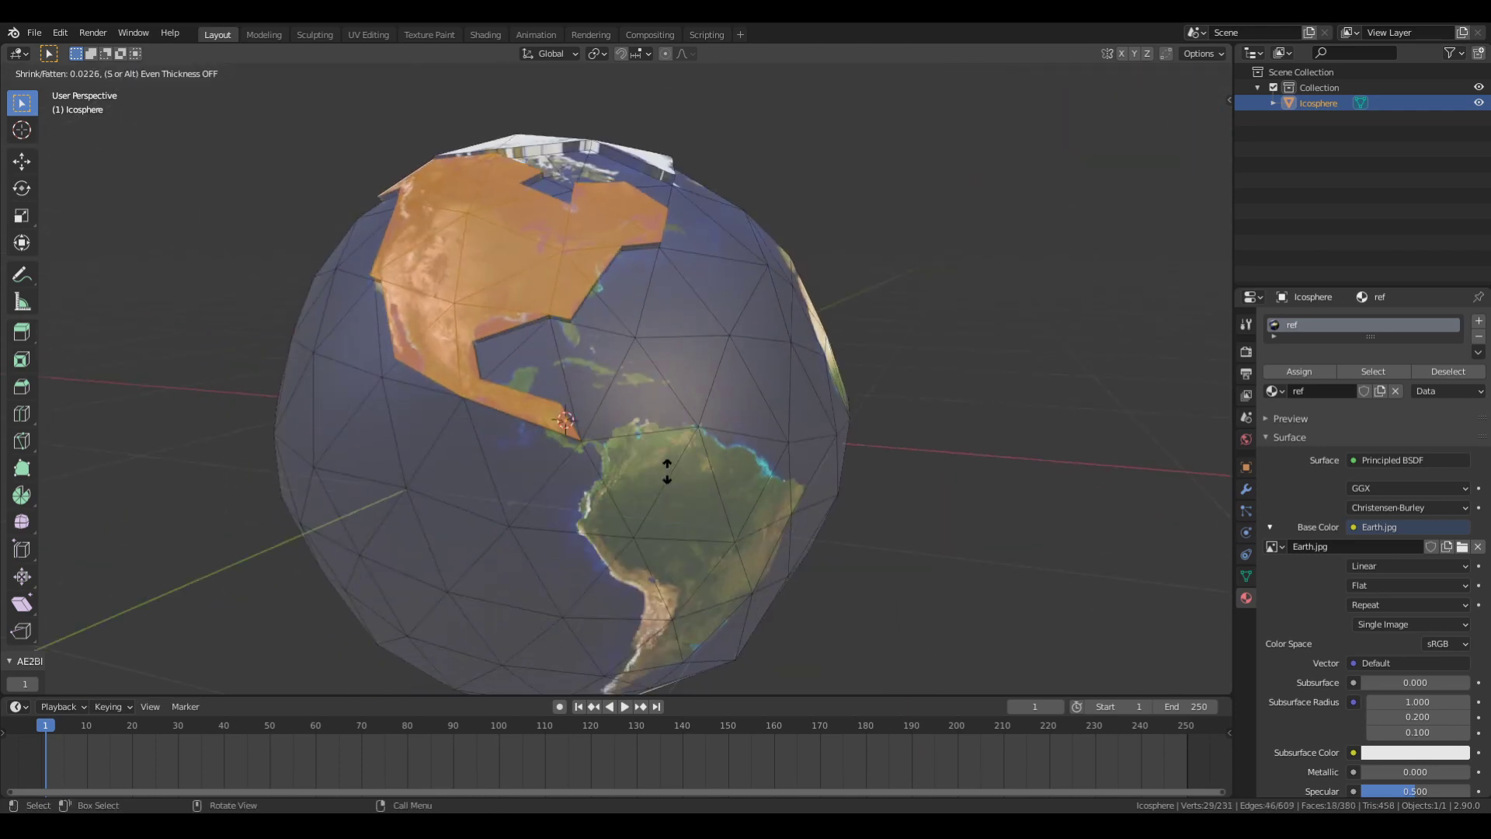
click(665, 466)
Step: Inspect the raised continent and try moving a coastline vertex, cancelling the move
mouse_move(666, 466)
middle_down()
mouse_move(771, 370)
mouse_move(620, 376)
mouse_move(636, 385)
middle_up()
scroll(771, 370, down, 4)
scroll(671, 381, up, 2)
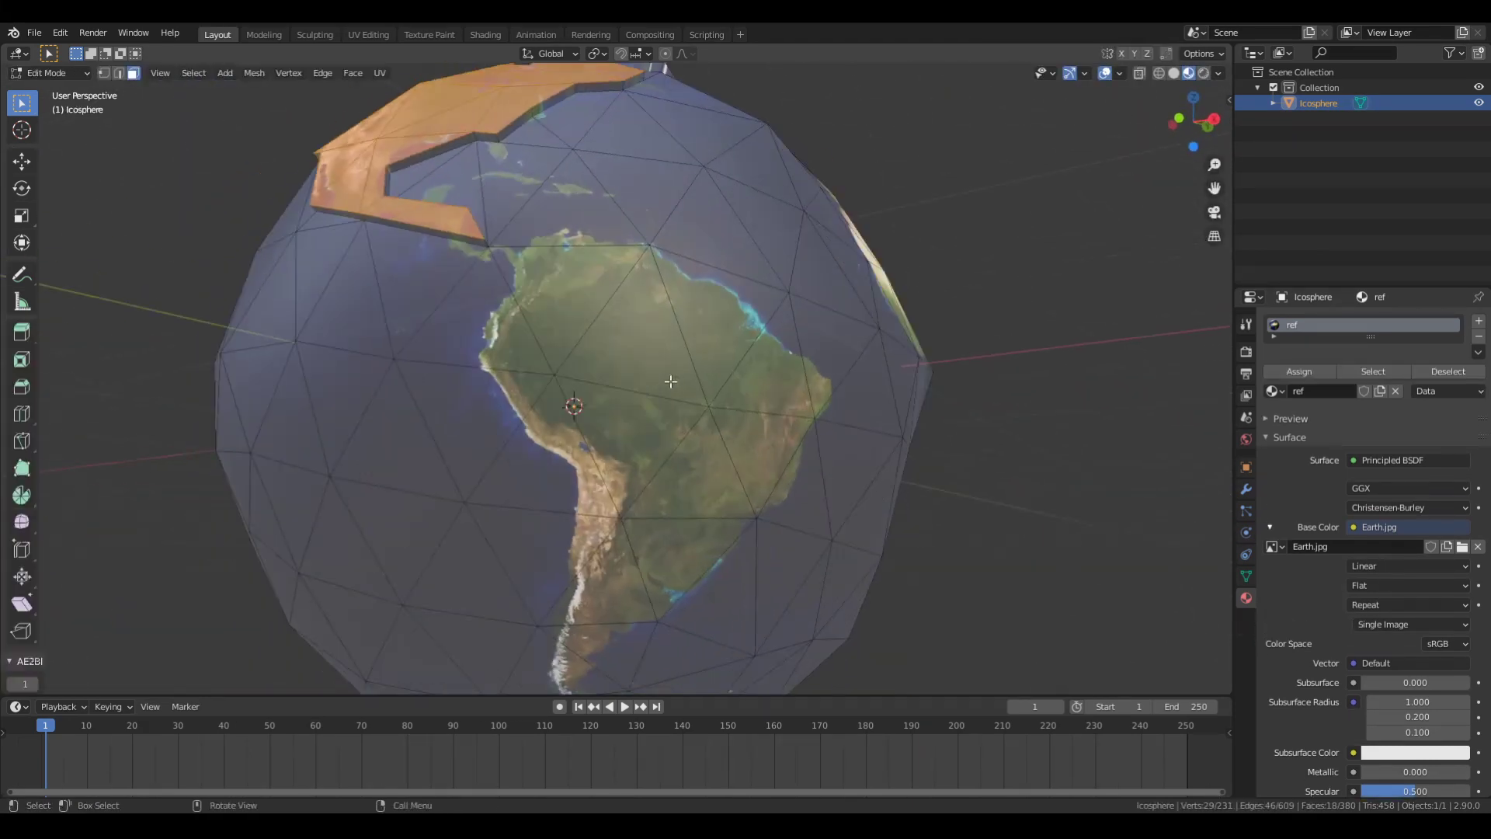
mouse_move(836, 278)
middle_down()
mouse_move(705, 389)
mouse_move(746, 326)
mouse_move(771, 403)
middle_up()
scroll(701, 410, down, 3)
scroll(746, 326, up, 3)
click(731, 296)
key(g)
key(Escape)
scroll(809, 344, down, 3)
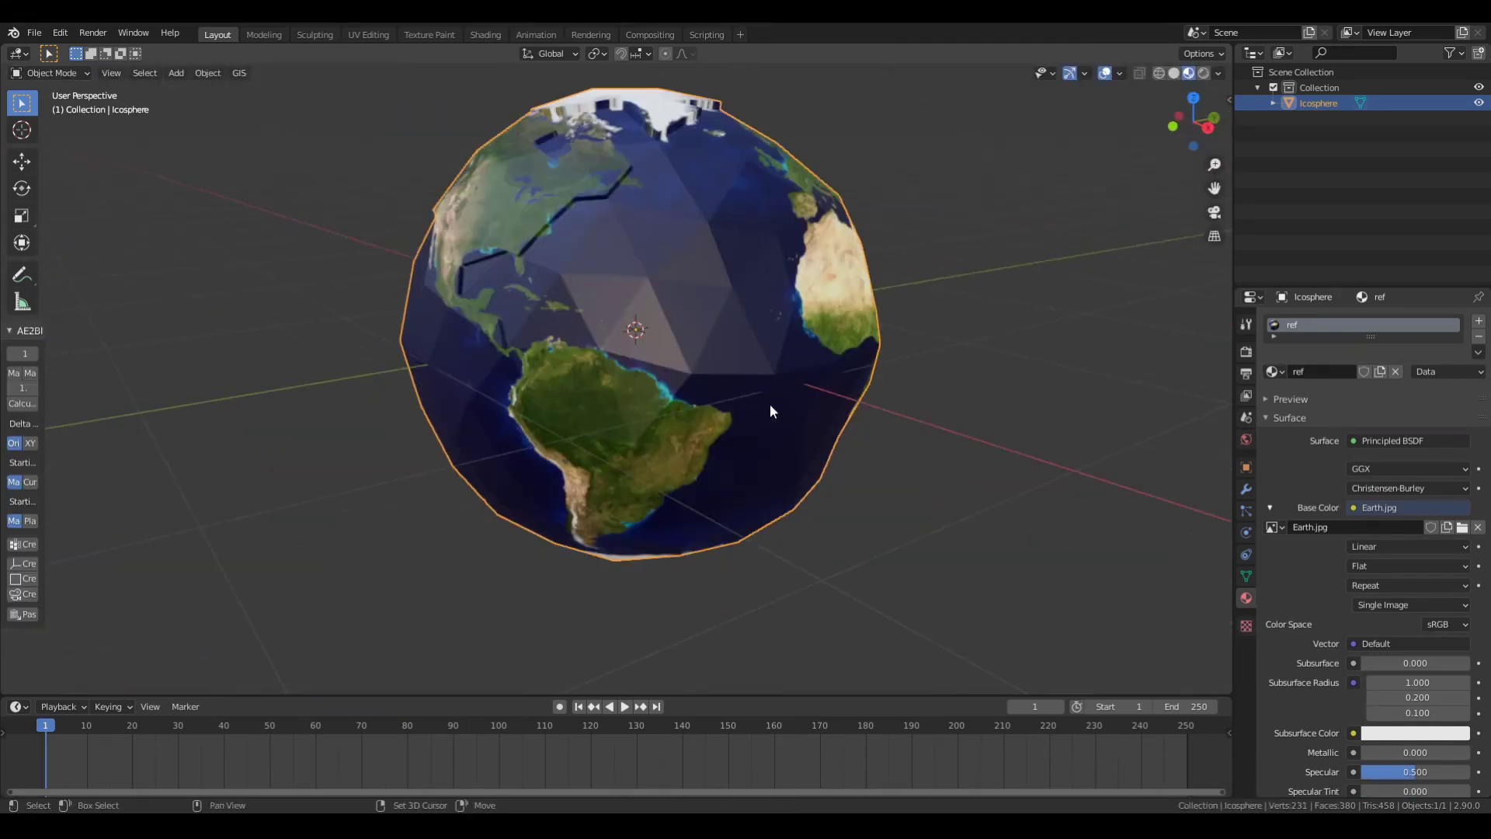
scroll(771, 404, up, 4)
Step: Knife-cut South America's west coast down to Patagonia and confirm the cut
key(k)
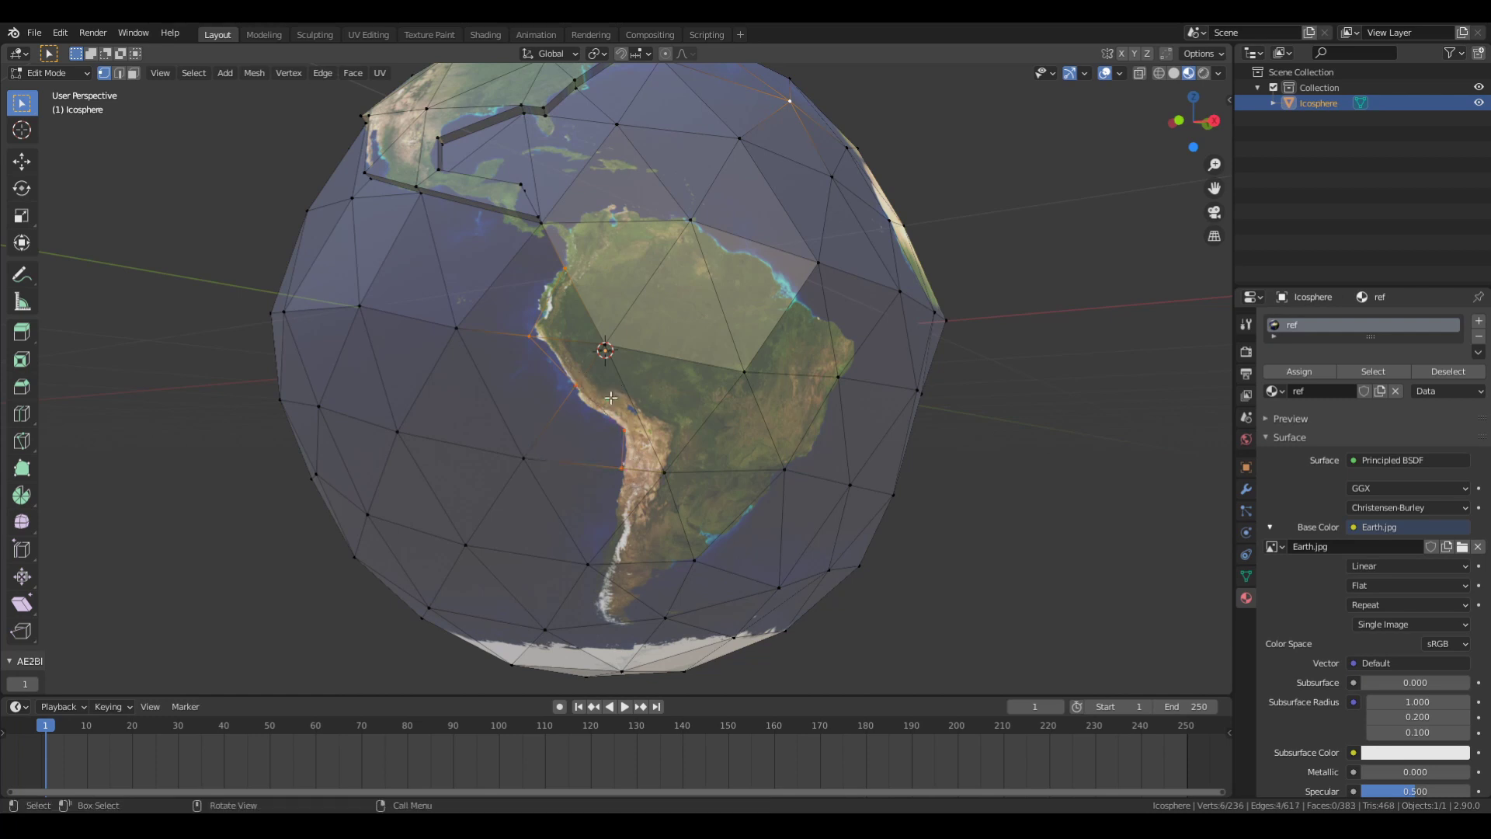
key(k)
click(498, 387)
middle_drag(608, 449, 576, 494)
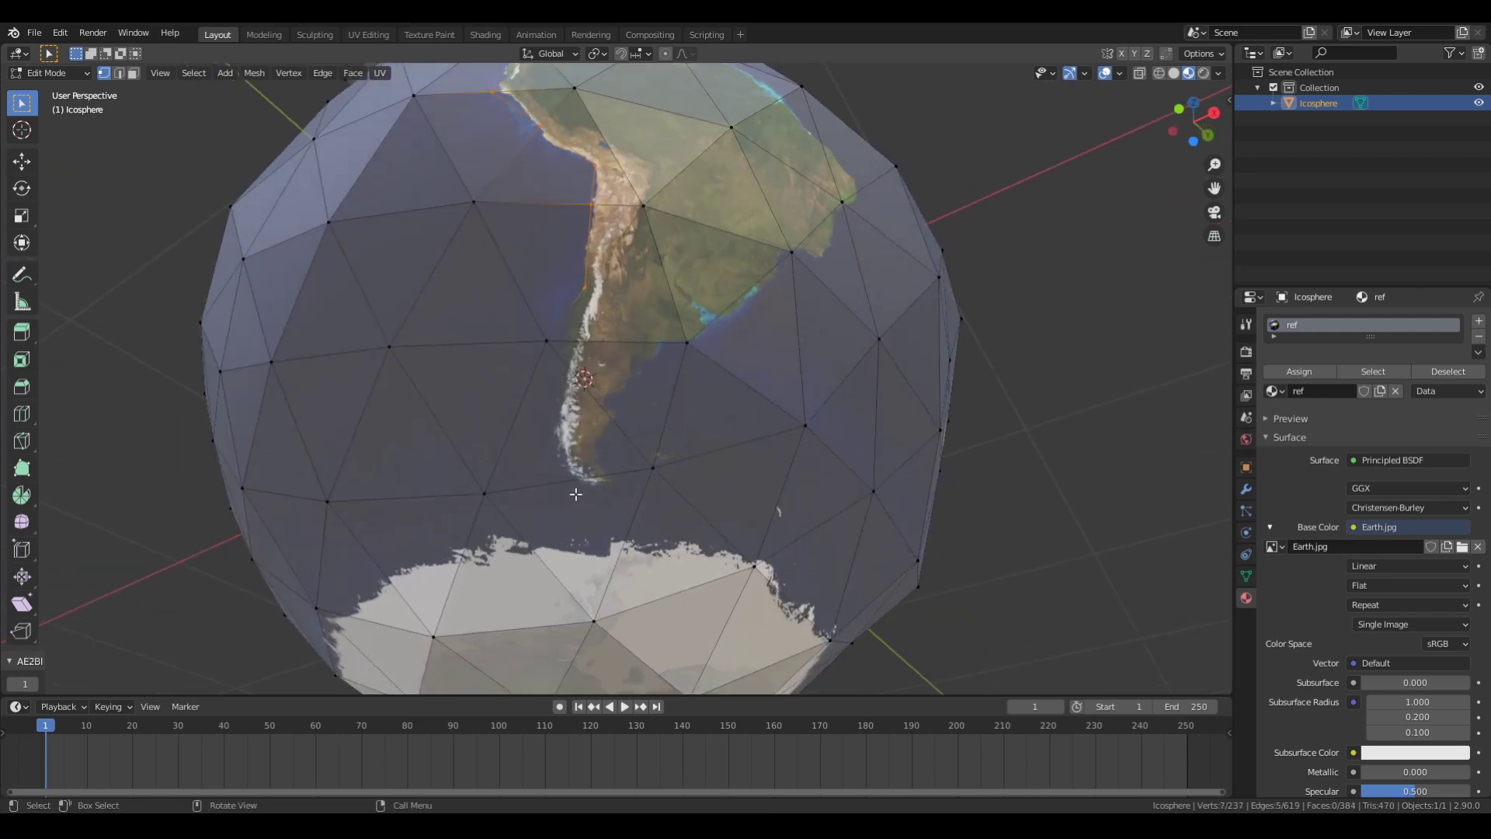
mouse_move(613, 338)
middle_down()
mouse_move(726, 603)
mouse_move(646, 611)
middle_up()
click(727, 603)
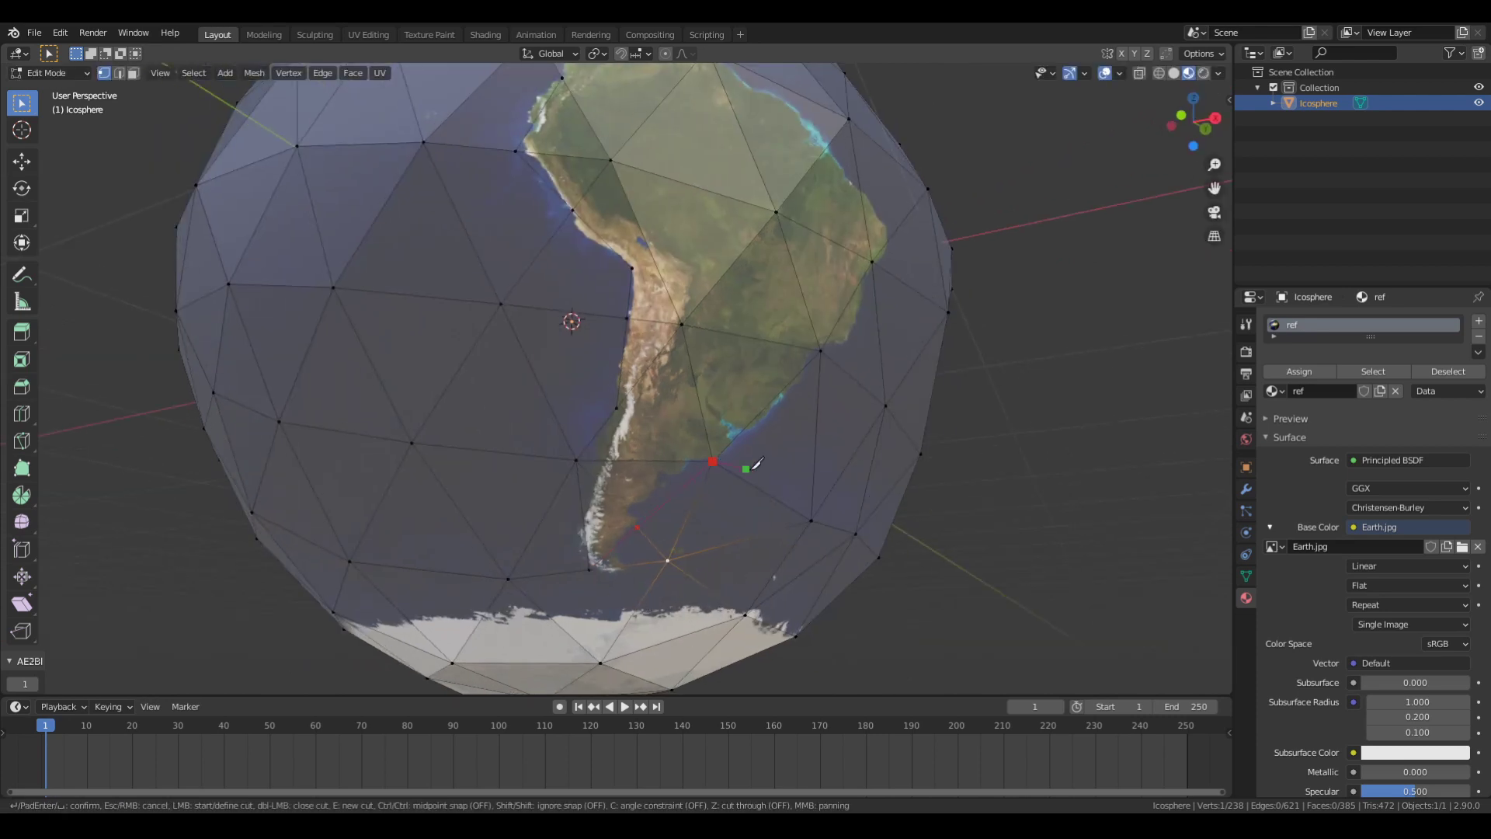
key(Return)
Step: Reveal the hidden mesh and continue the cut from Patagonia to northeastern Brazil
middle_drag(757, 464, 855, 350)
key(alt+h)
key(KP_3)
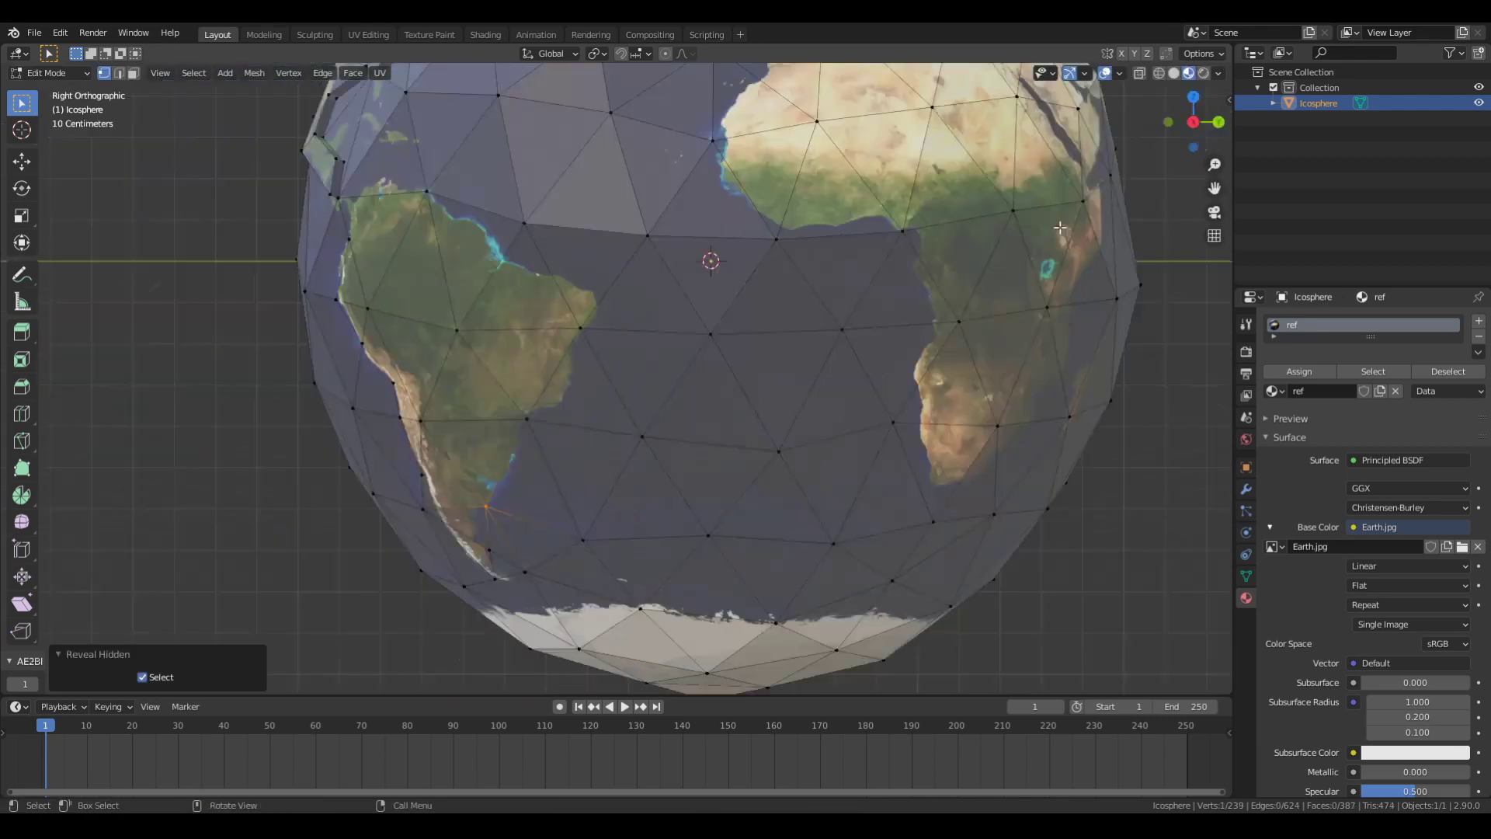
middle_drag(1060, 227, 544, 435)
scroll(544, 435, up, 4)
click(532, 468)
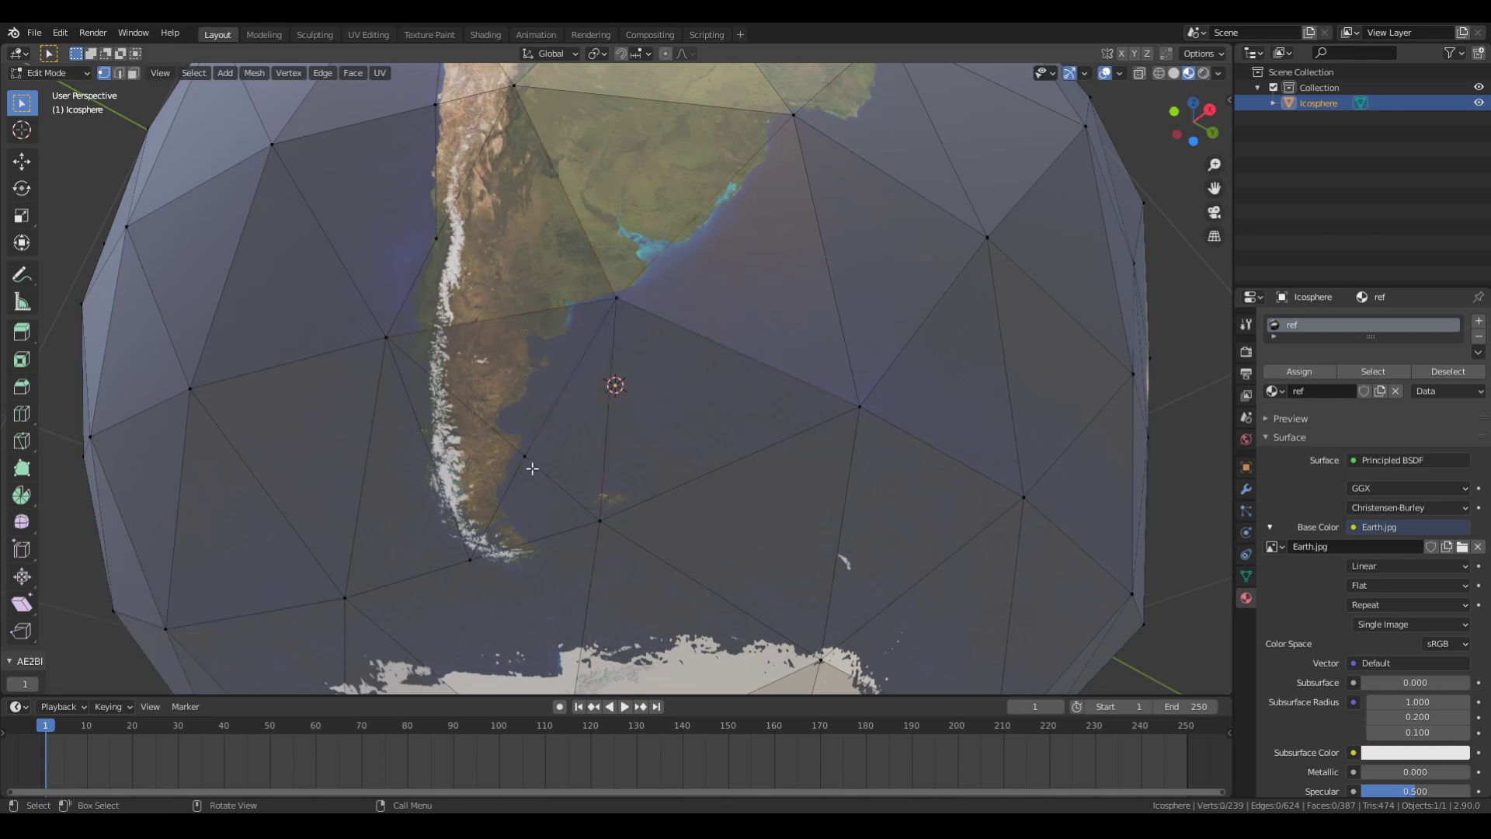
mouse_move(641, 428)
middle_down()
mouse_move(666, 466)
mouse_move(722, 442)
middle_up()
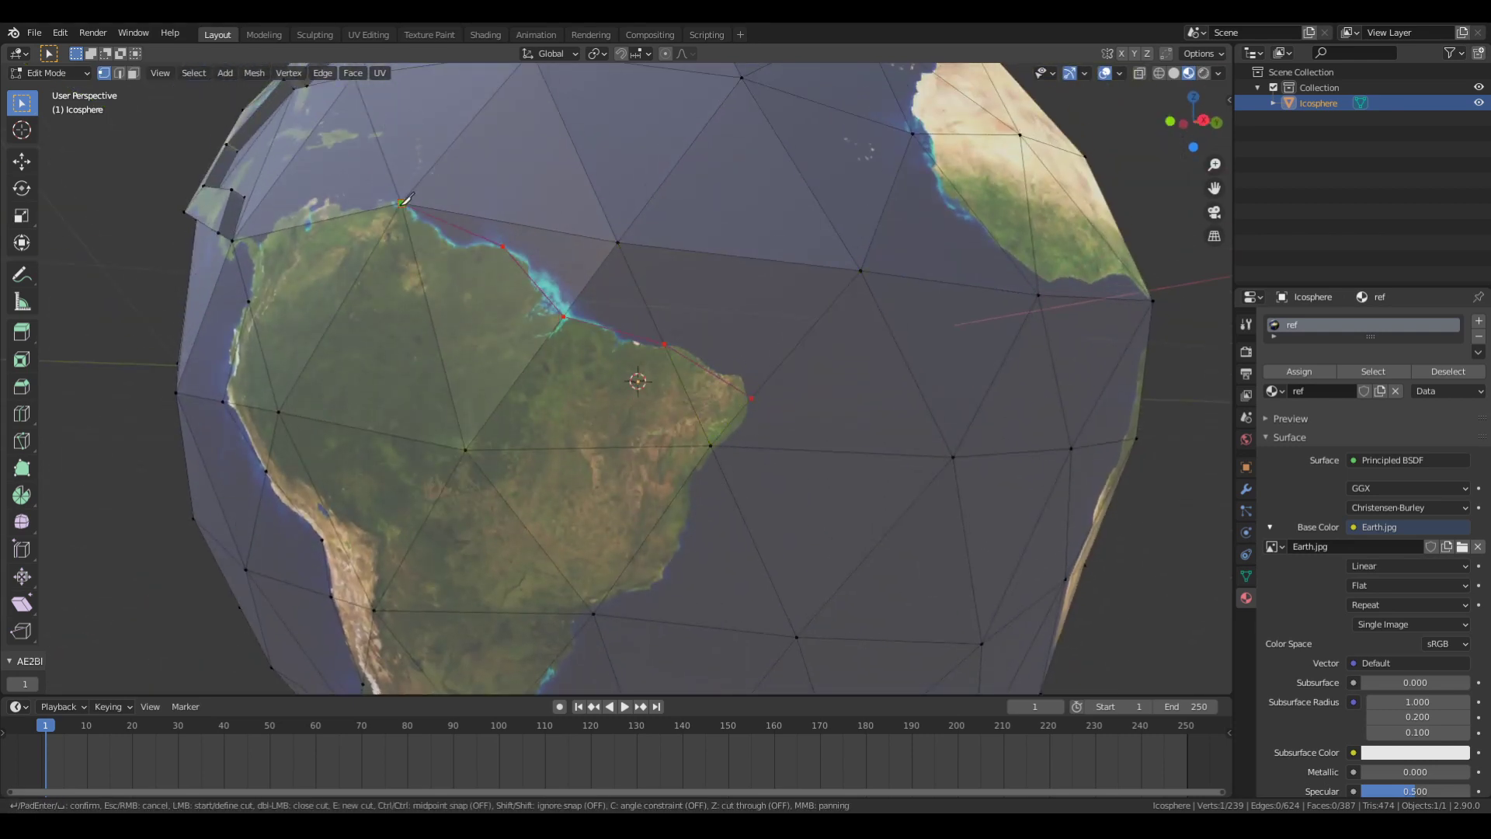
key(Return)
Step: Extrude the South American faces outward and switch to Object Mode
key(3)
mouse_move(633, 377)
middle_down()
mouse_move(677, 449)
mouse_move(661, 420)
mouse_move(772, 348)
mouse_move(669, 396)
mouse_move(783, 432)
middle_up()
key(alt+e)
click(607, 446)
click(608, 446)
key(Tab)
Step: Turn the globe toward Africa and start a knife cut at the northwest African coast
scroll(783, 432, down, 4)
scroll(833, 372, up, 4)
mouse_move(833, 371)
middle_down()
mouse_move(692, 384)
mouse_move(571, 457)
middle_up()
key(Tab)
key(k)
click(571, 457)
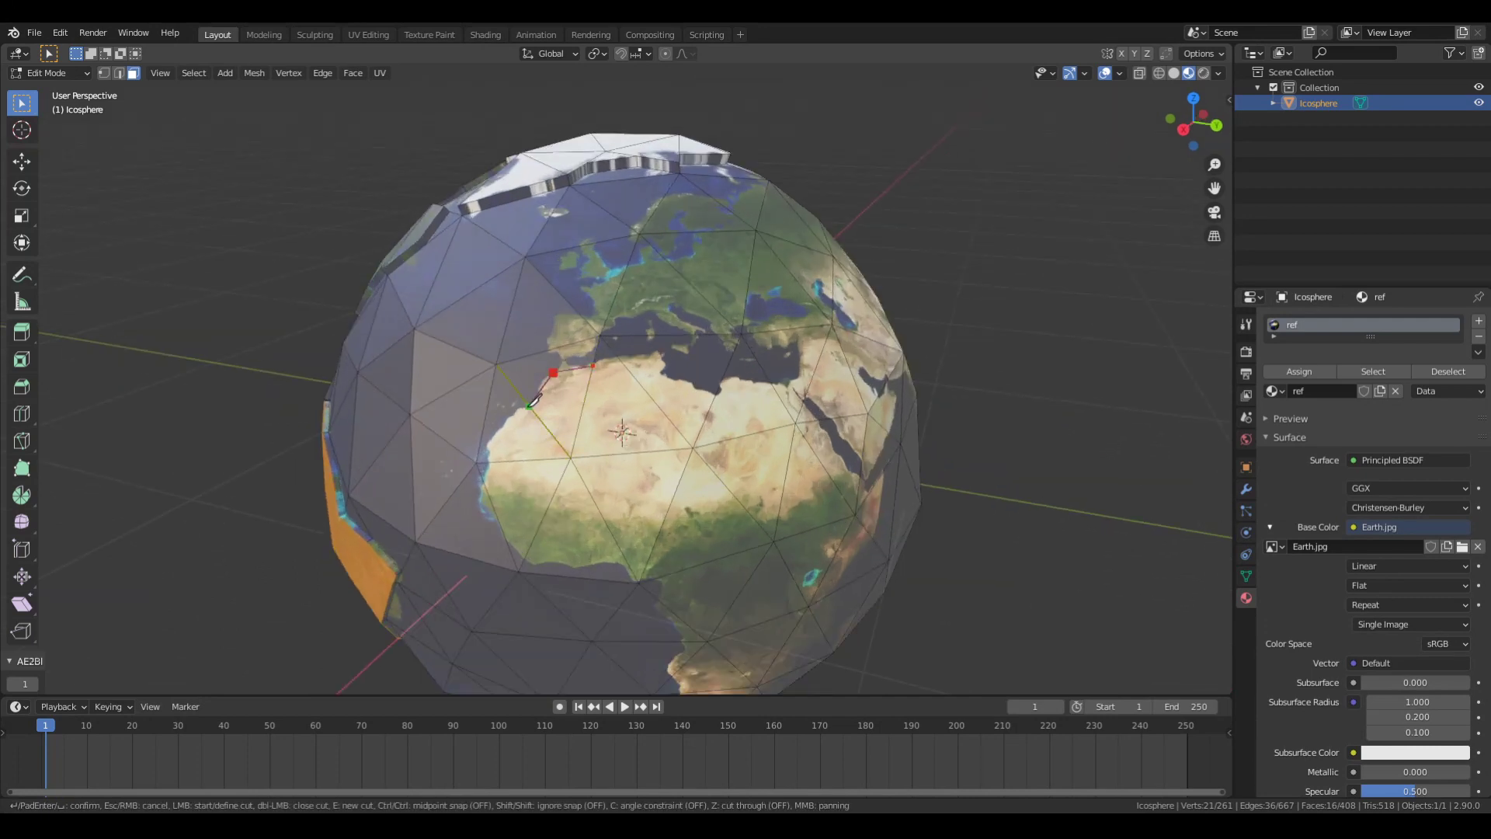
Step: Knife-cut Africa's coastline from the northwest around the south and along North Africa
click(476, 463)
key(Return)
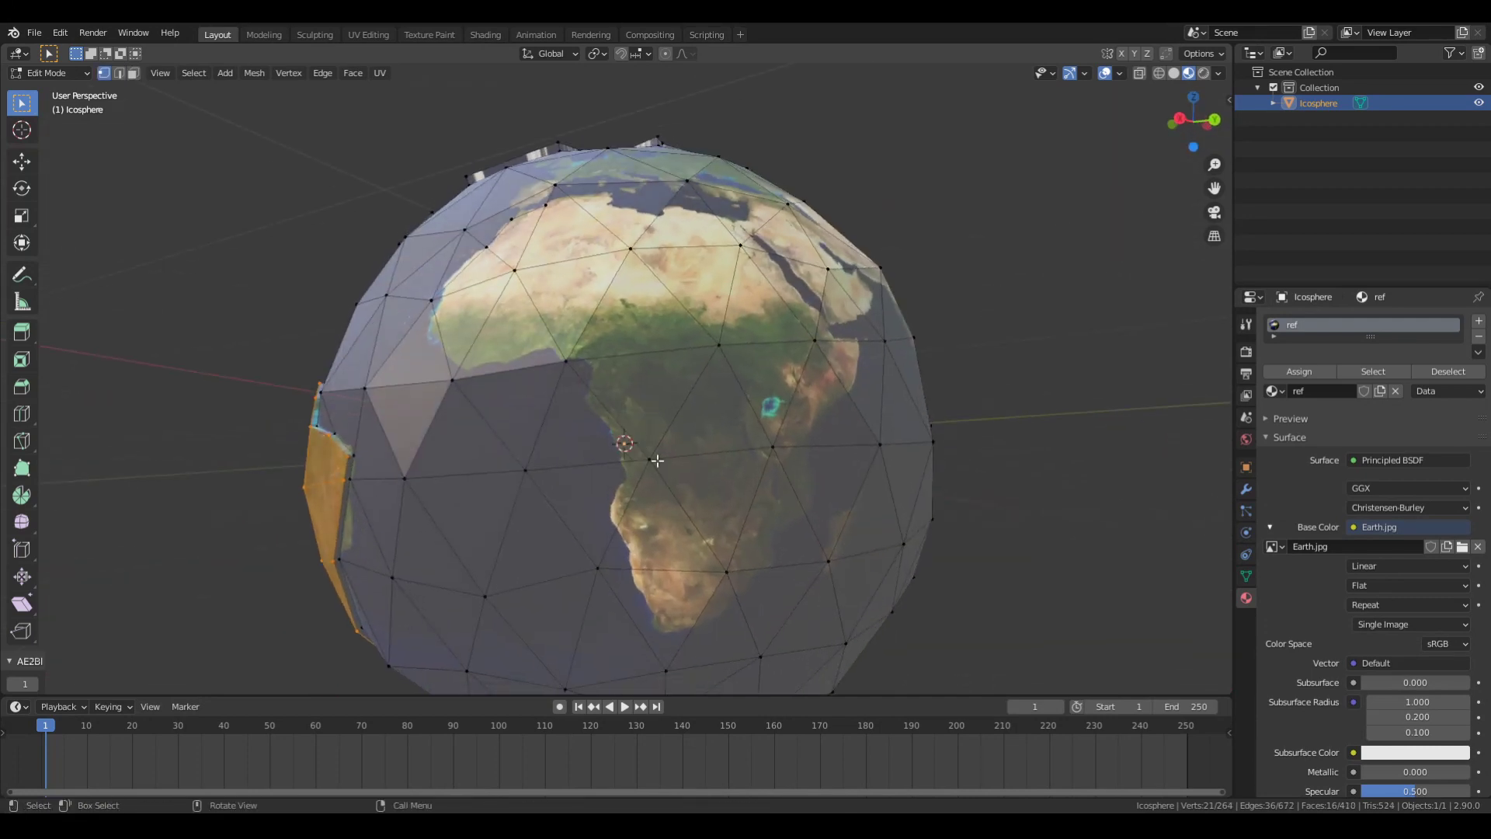
middle_drag(476, 463, 653, 461)
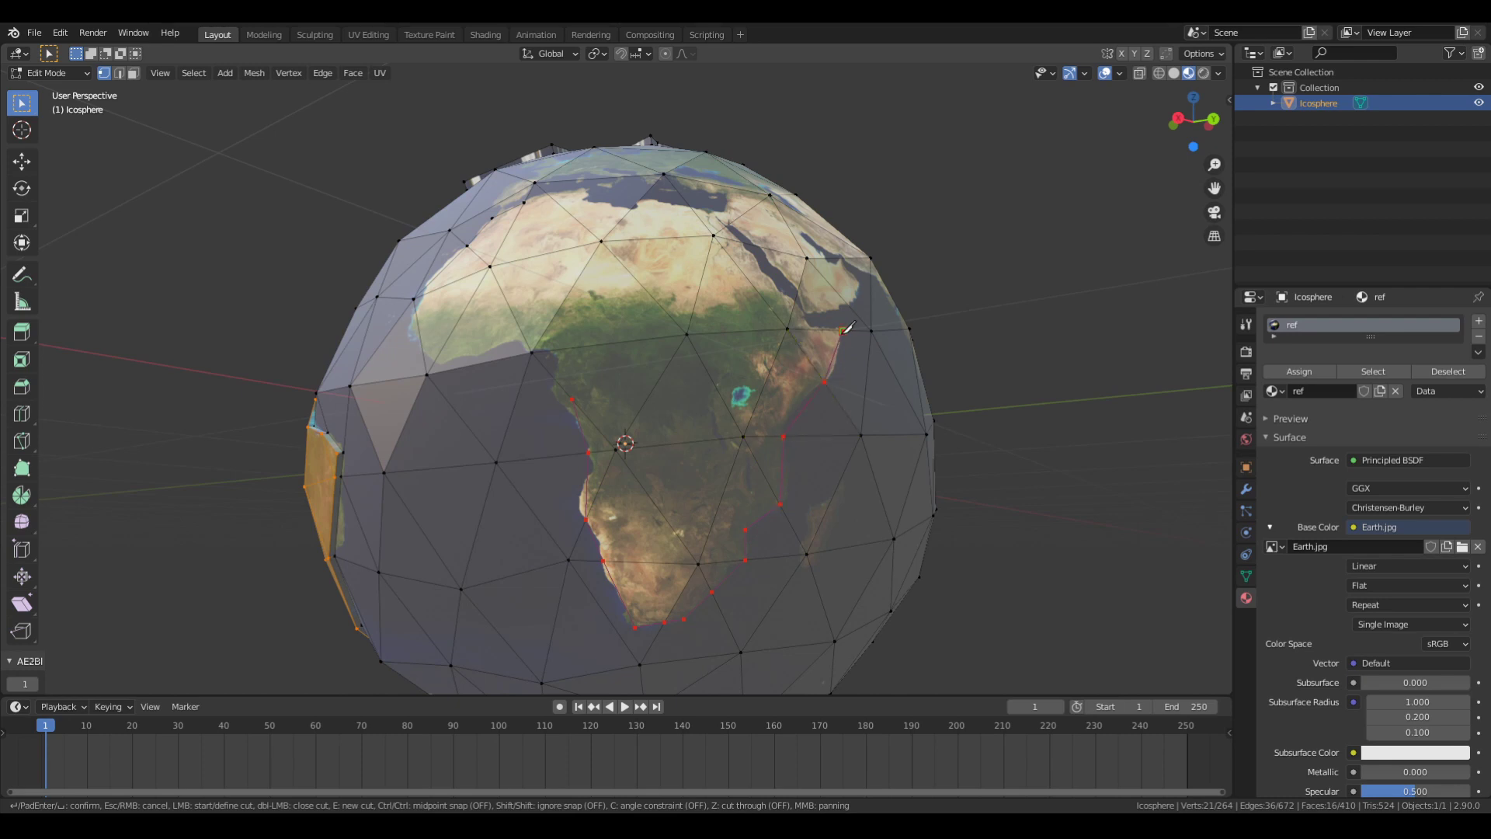
key(Return)
middle_drag(752, 247, 690, 444)
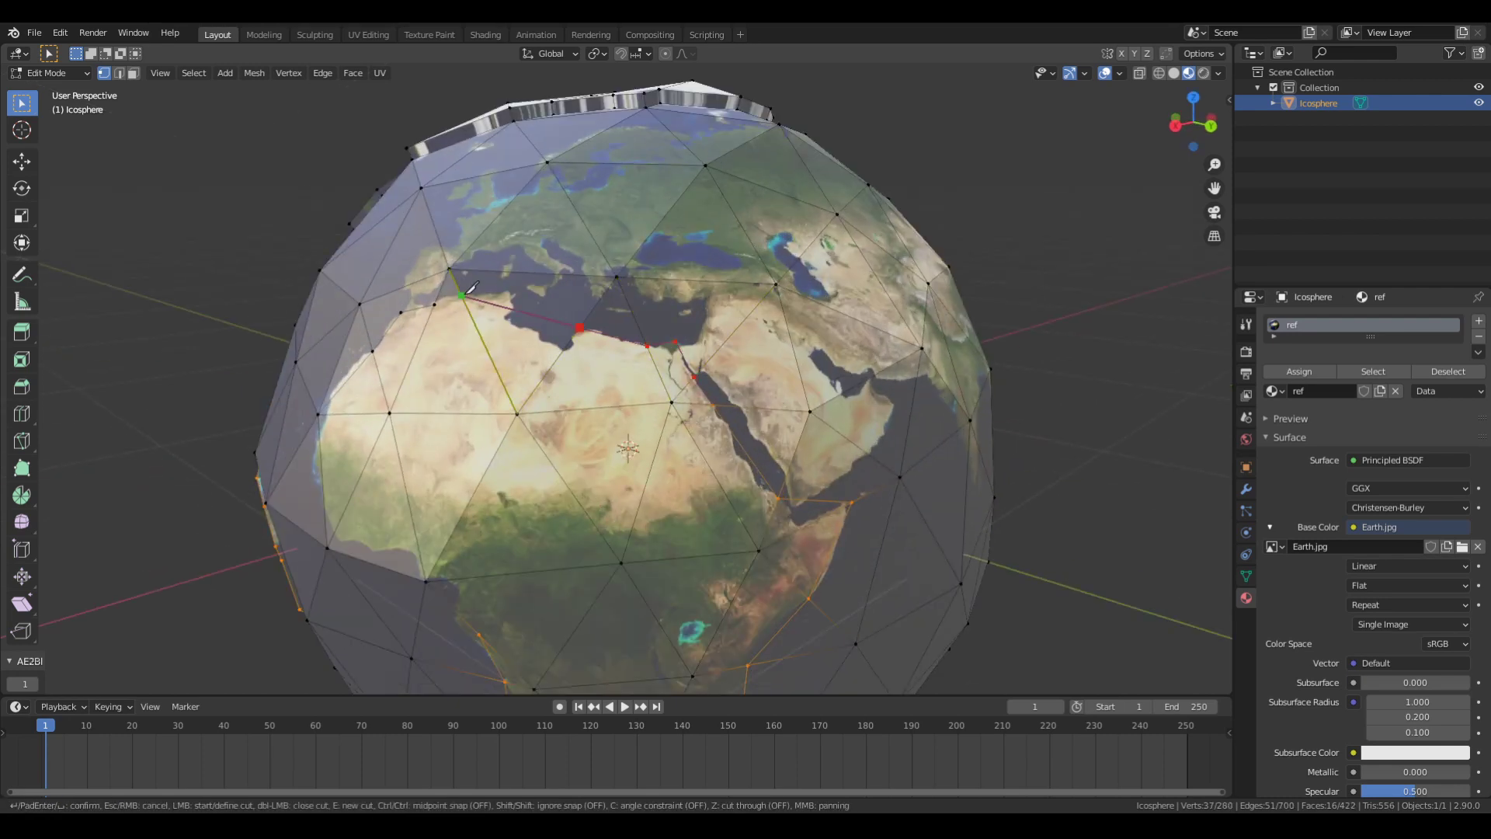
key(Return)
scroll(461, 332, down, 3)
Step: Select Africa's faces including the southern tip and extrude them outward
key(3)
shift+click(544, 358)
shift+click(652, 497)
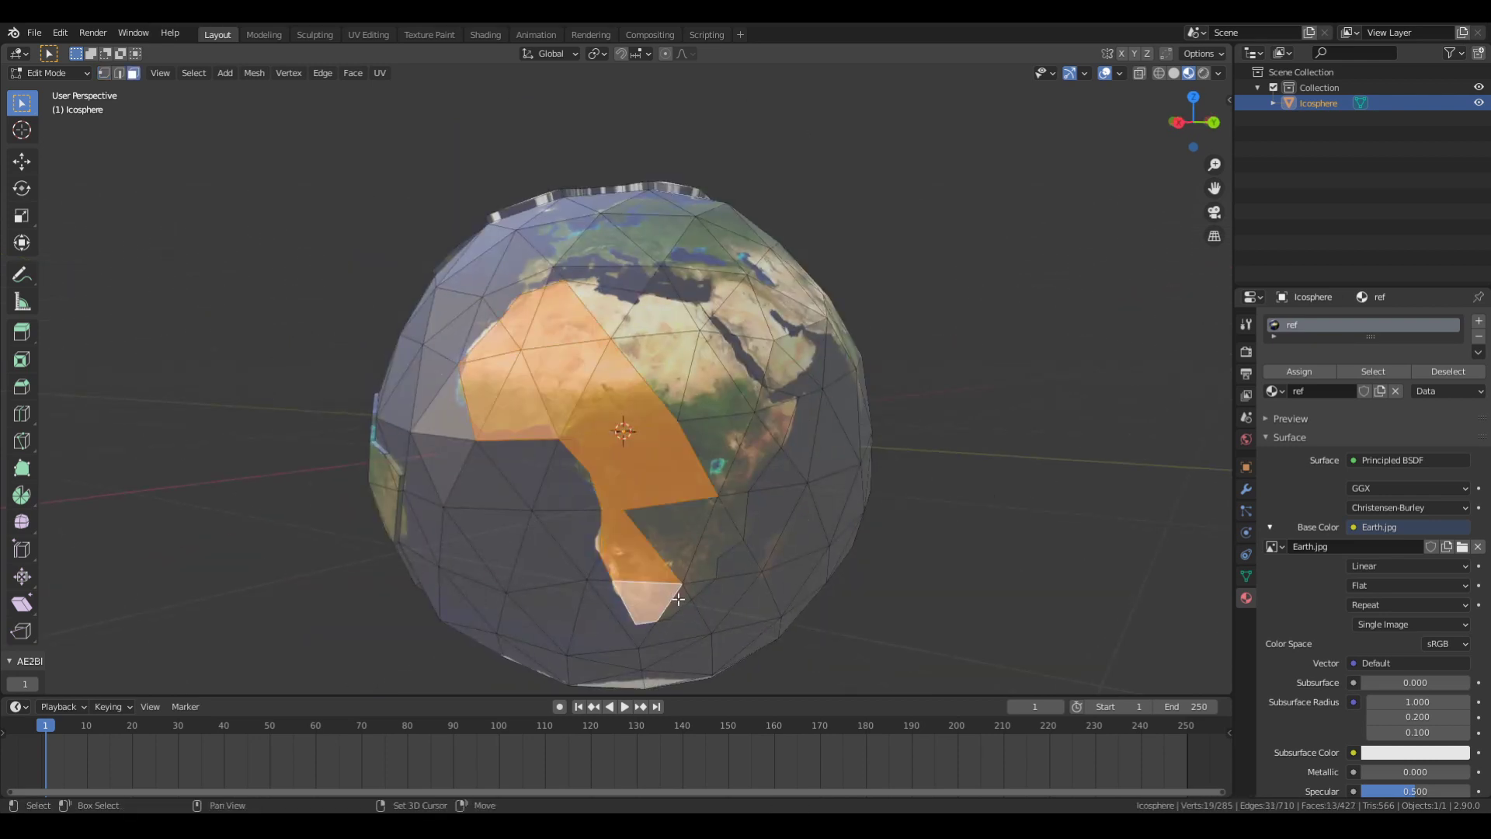
shift+click(762, 400)
mouse_move(717, 324)
middle_down()
mouse_move(751, 457)
mouse_move(659, 524)
middle_up()
scroll(730, 389, down, 4)
key(alt+e)
click(742, 443)
scroll(659, 523, down, 2)
Step: Cut along the Spanish and northern European coasts, then along the Baltic coast
scroll(661, 451, up, 6)
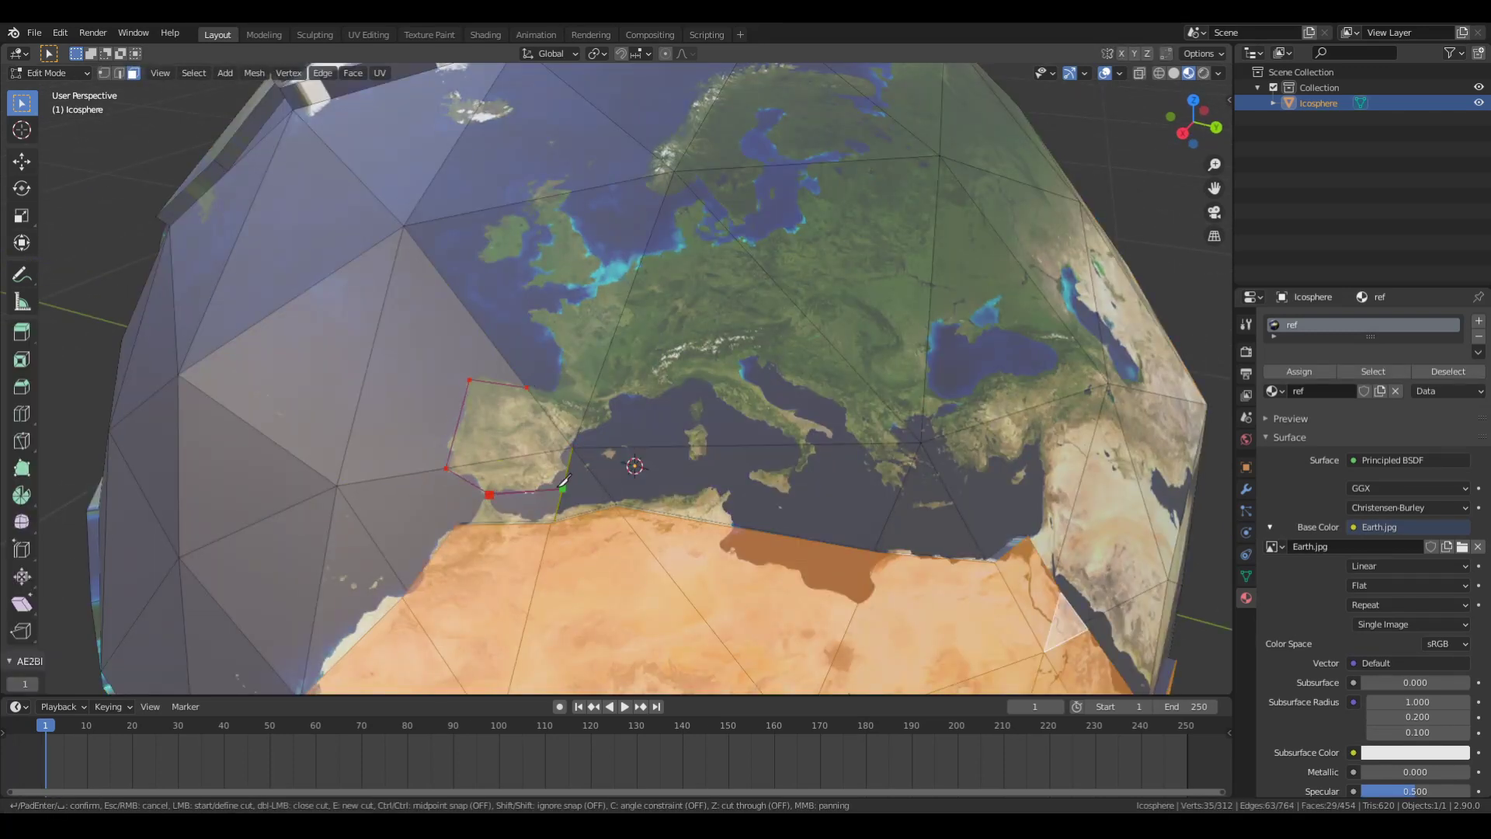
key(1)
click(528, 390)
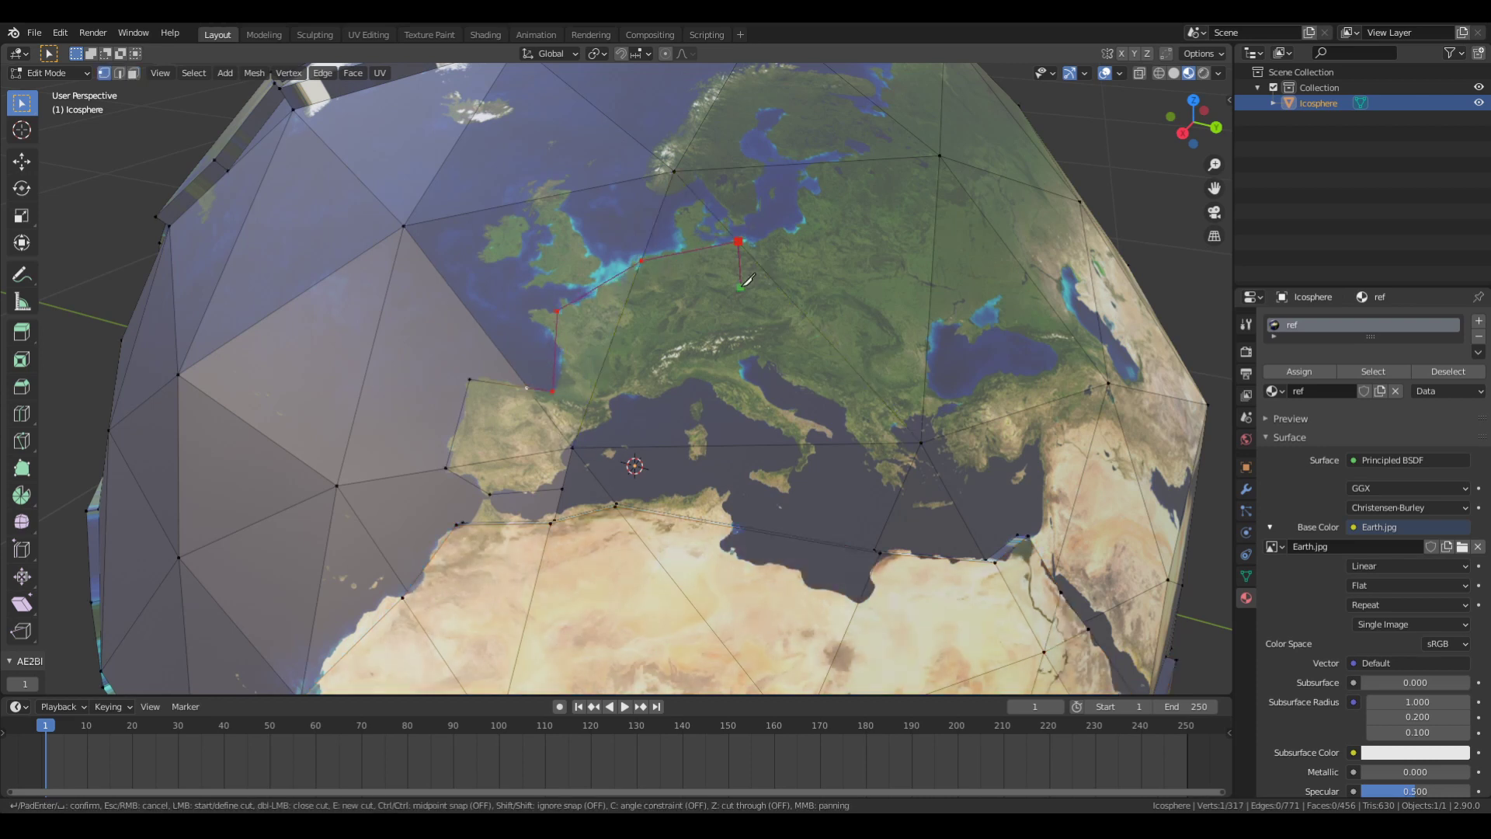
key(Return)
key(Return)
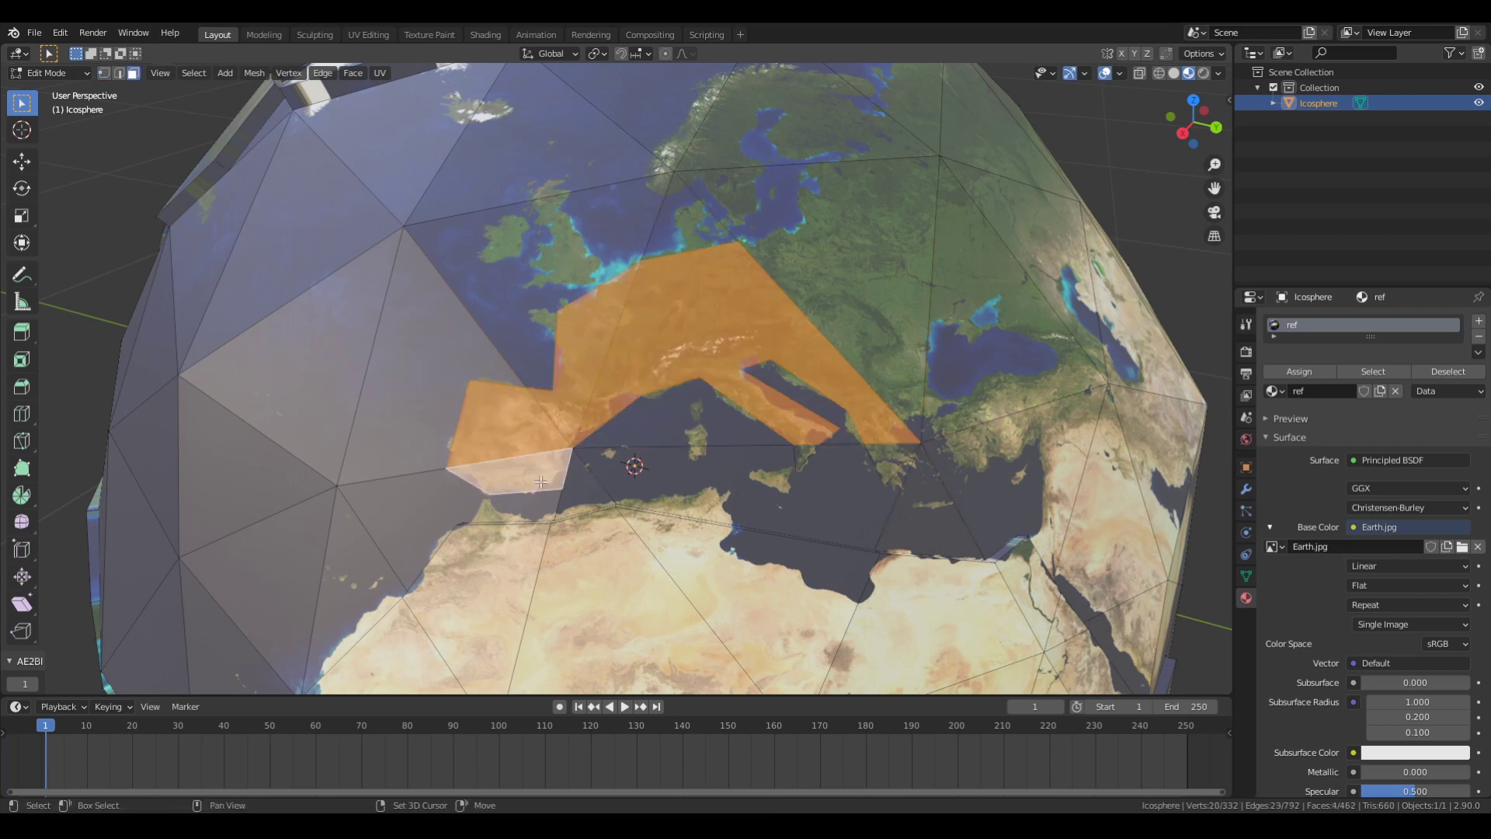
middle_drag(926, 432, 682, 317)
click(682, 317)
key(k)
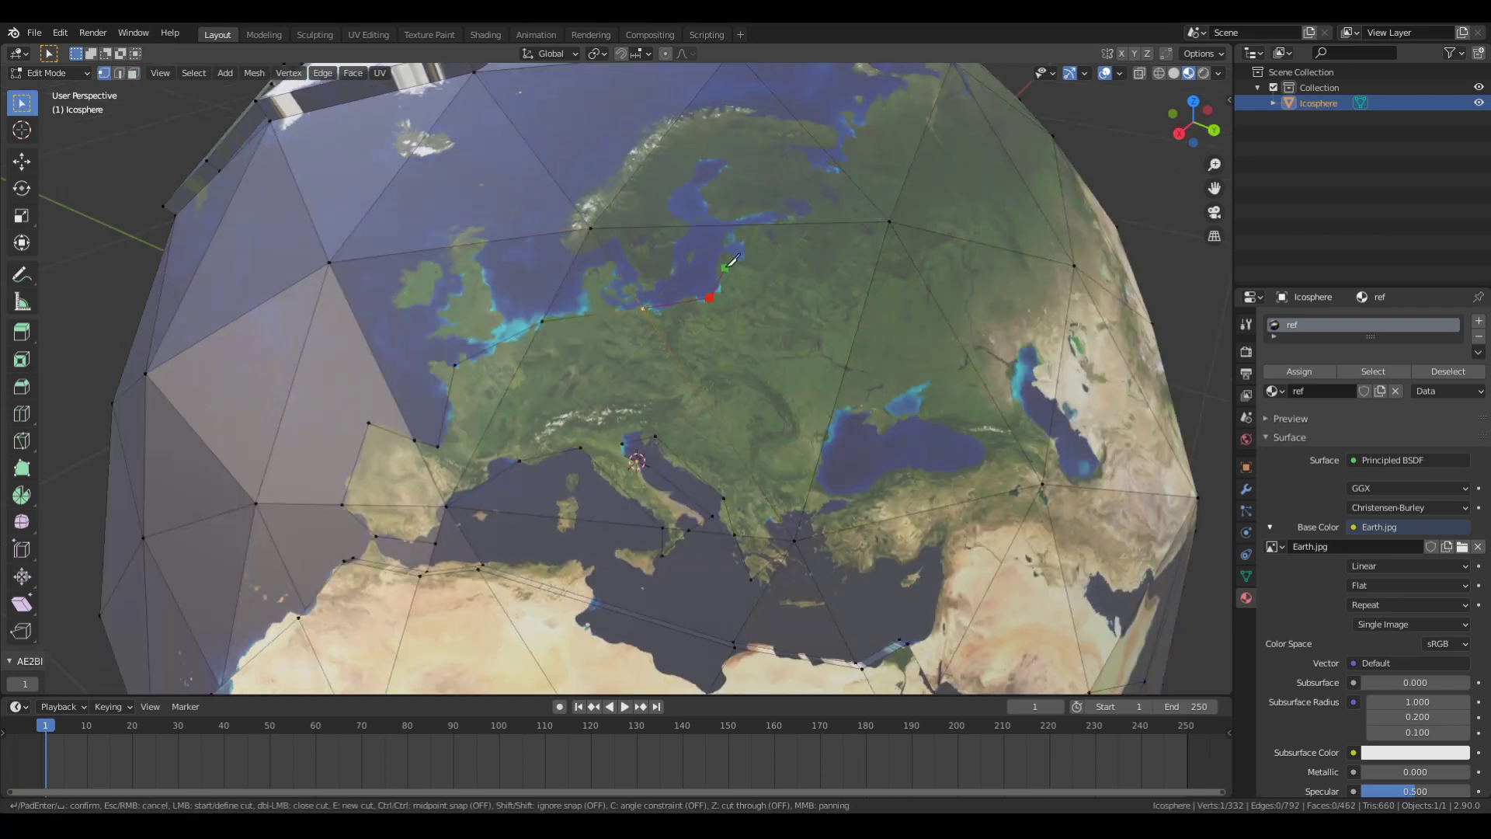
key(Return)
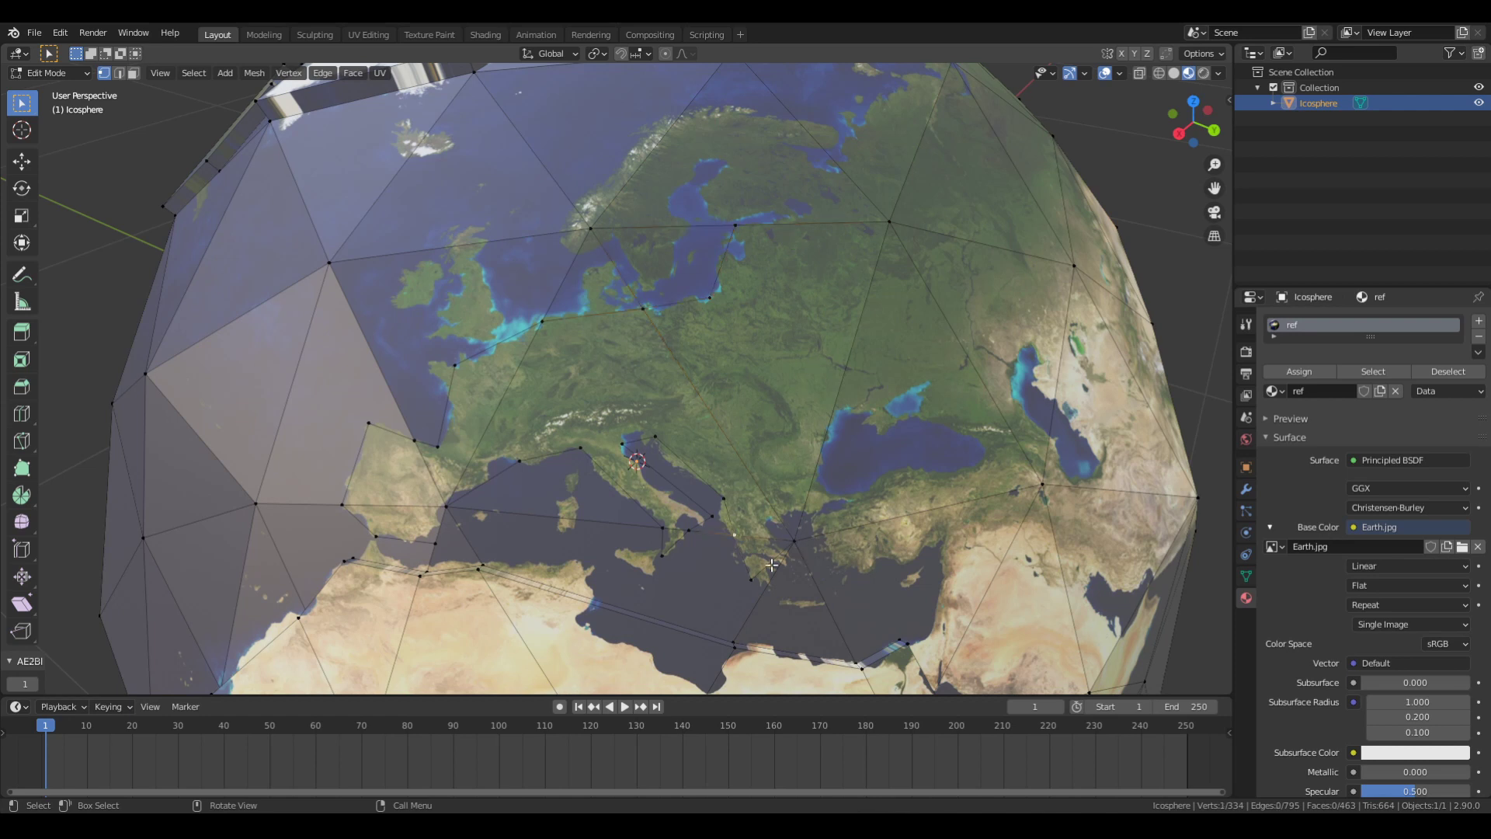
Step: Knife-cut along the eastern Mediterranean coast and confirm the cut
key(3)
middle_drag(771, 565, 776, 544)
click(777, 544)
key(alt+a)
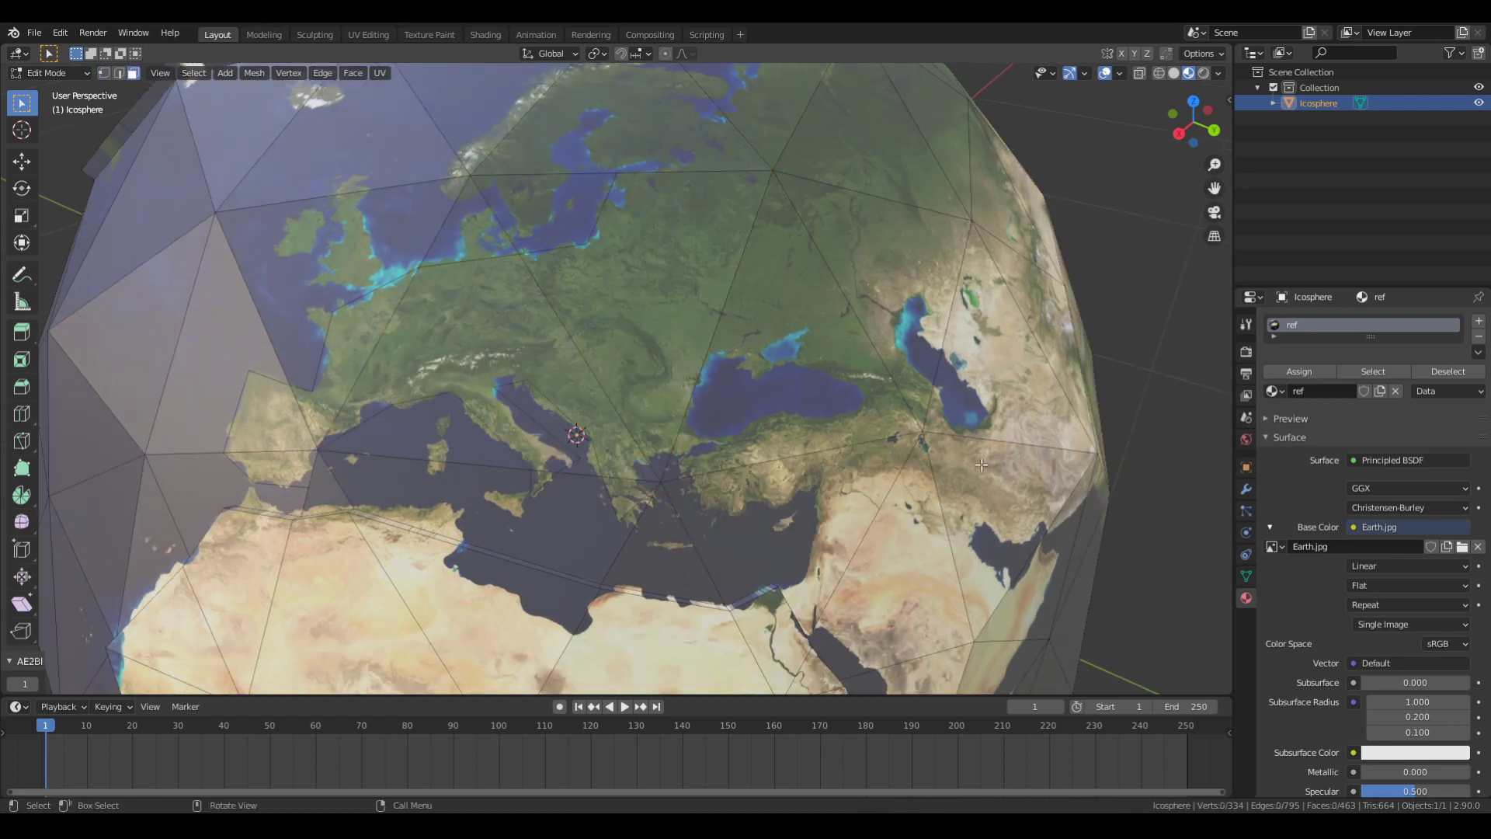
key(1)
key(k)
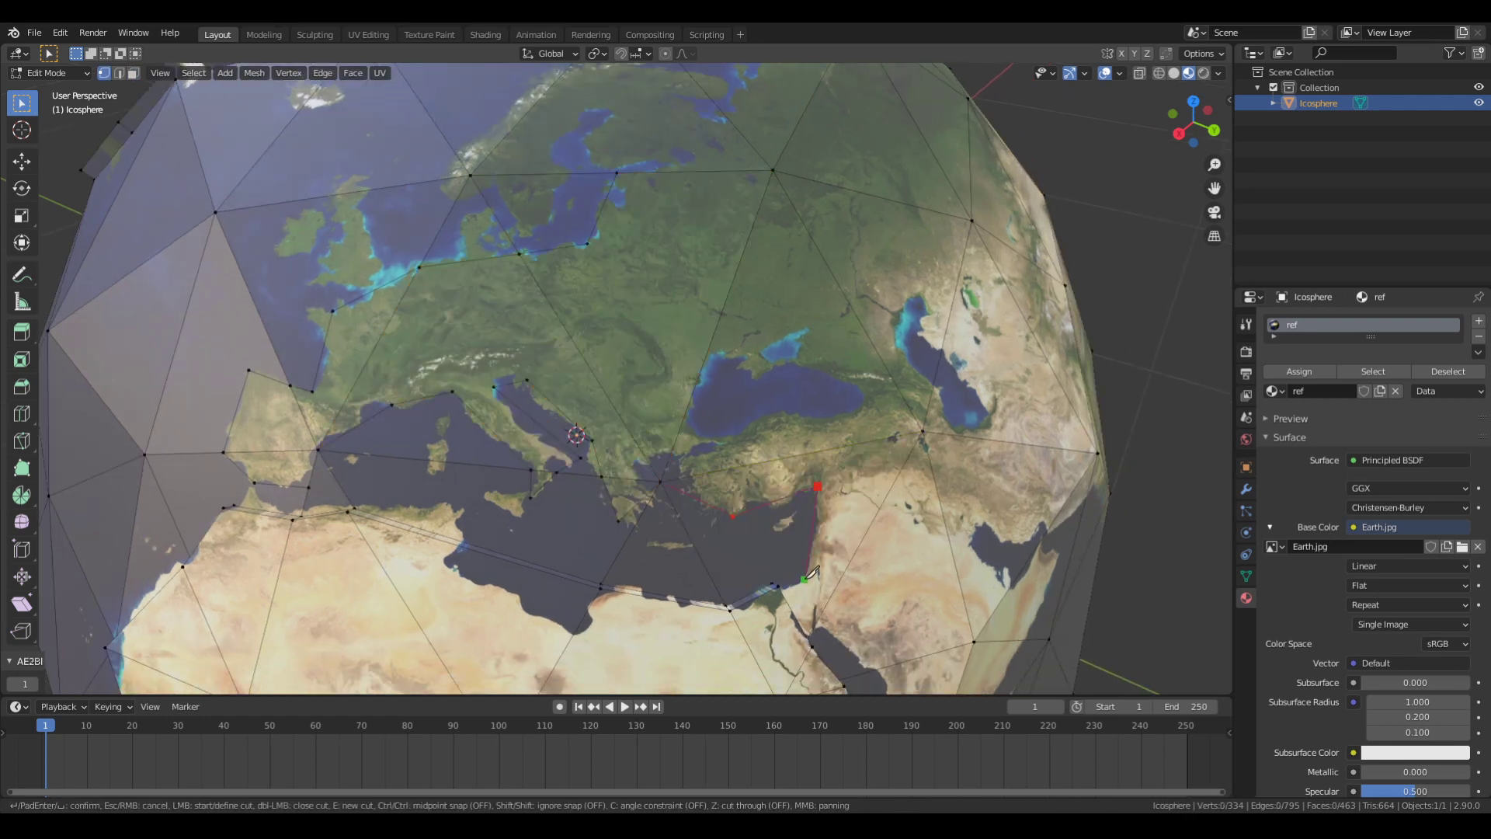
key(Return)
Step: Close a cut loop around the Black Sea and confirm it
mouse_move(791, 552)
middle_down()
mouse_move(741, 459)
mouse_move(645, 383)
middle_up()
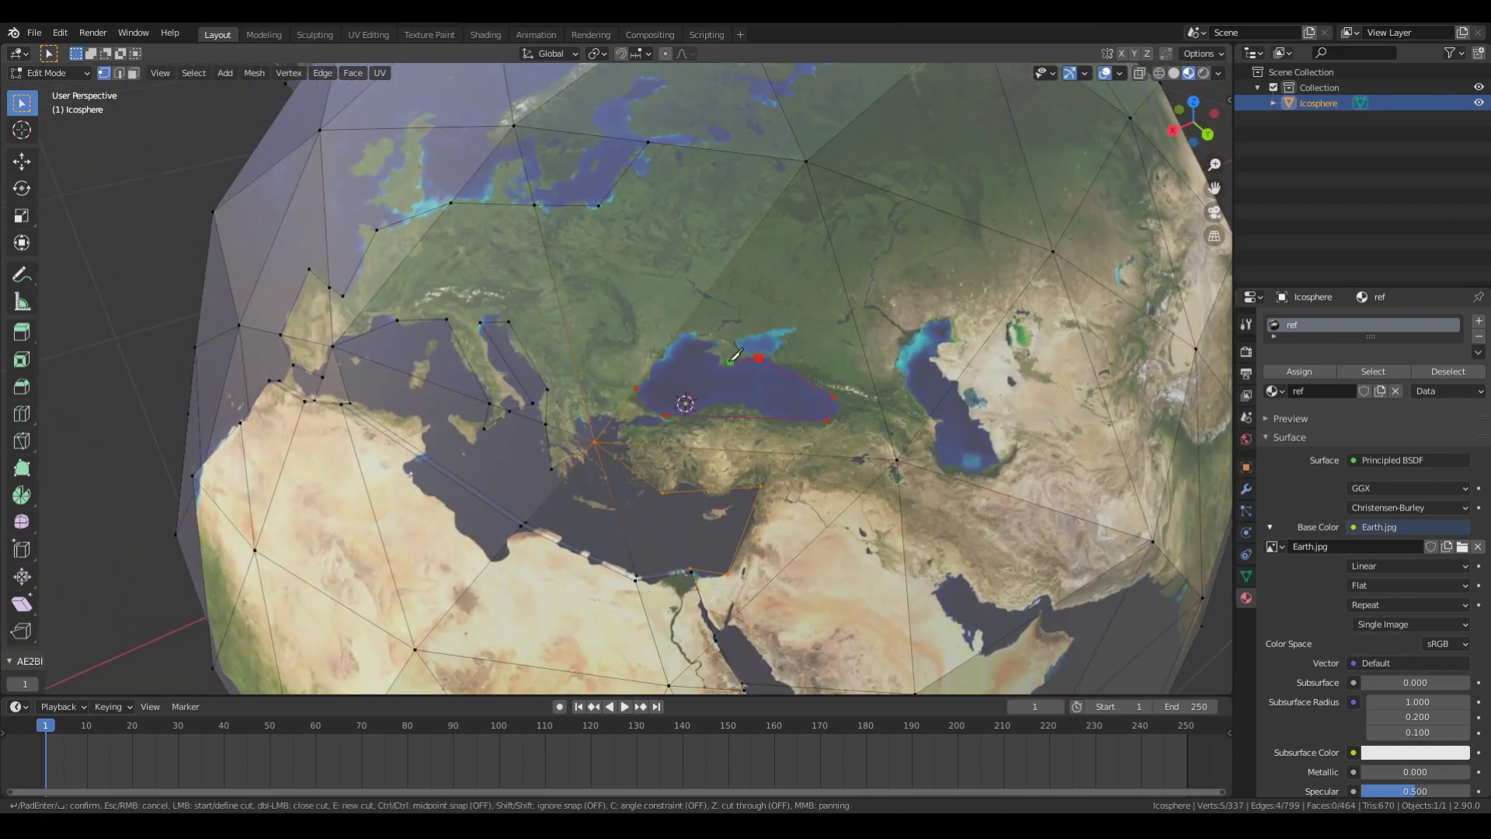
click(689, 332)
key(Return)
middle_drag(697, 327, 763, 493)
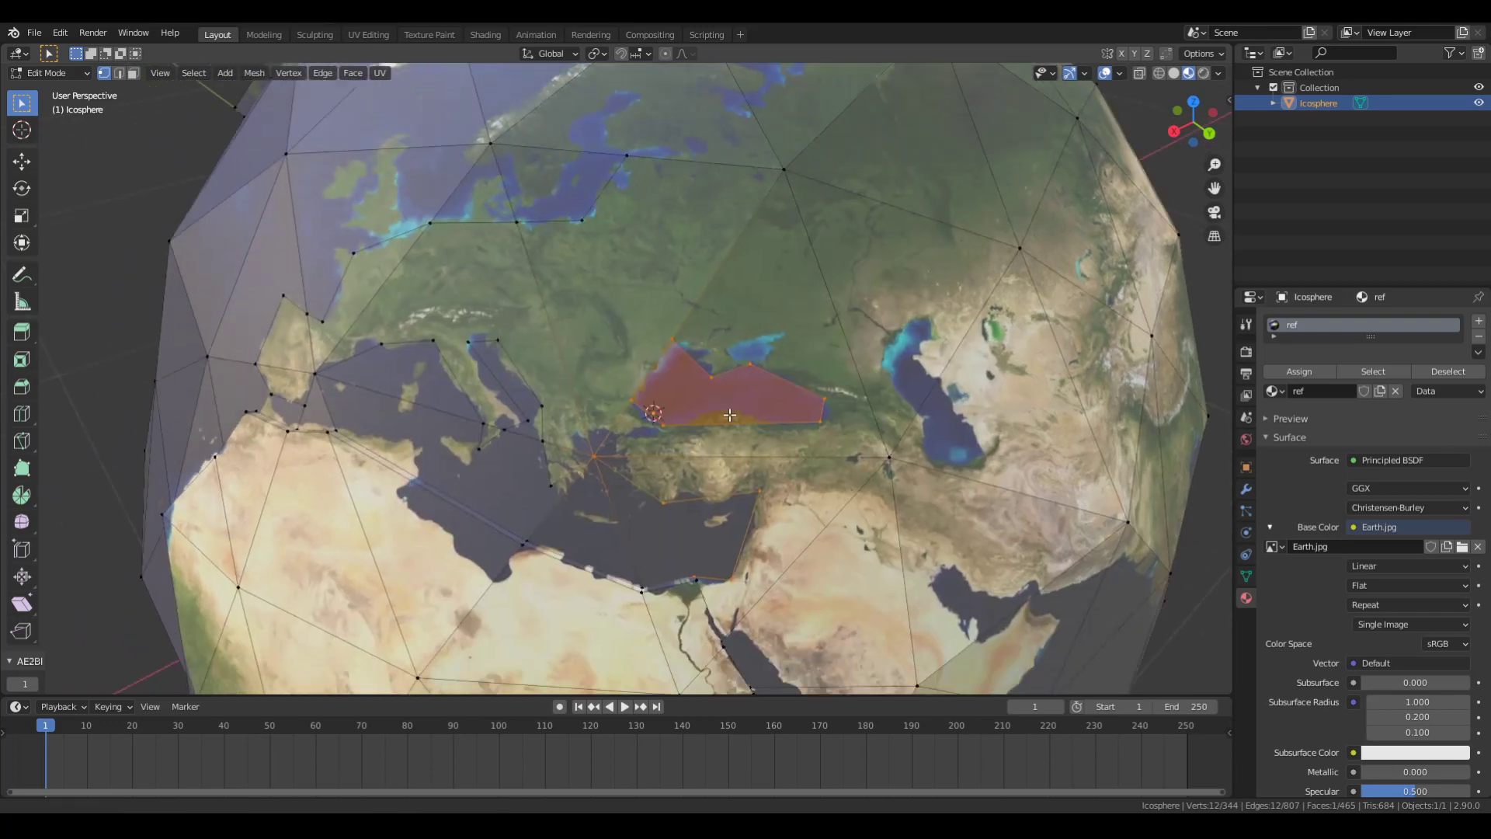
Step: Grow the selection over Europe's land faces, then clear it and begin cutting the Red Sea coast
key(3)
key(ctrl+KP_Add)
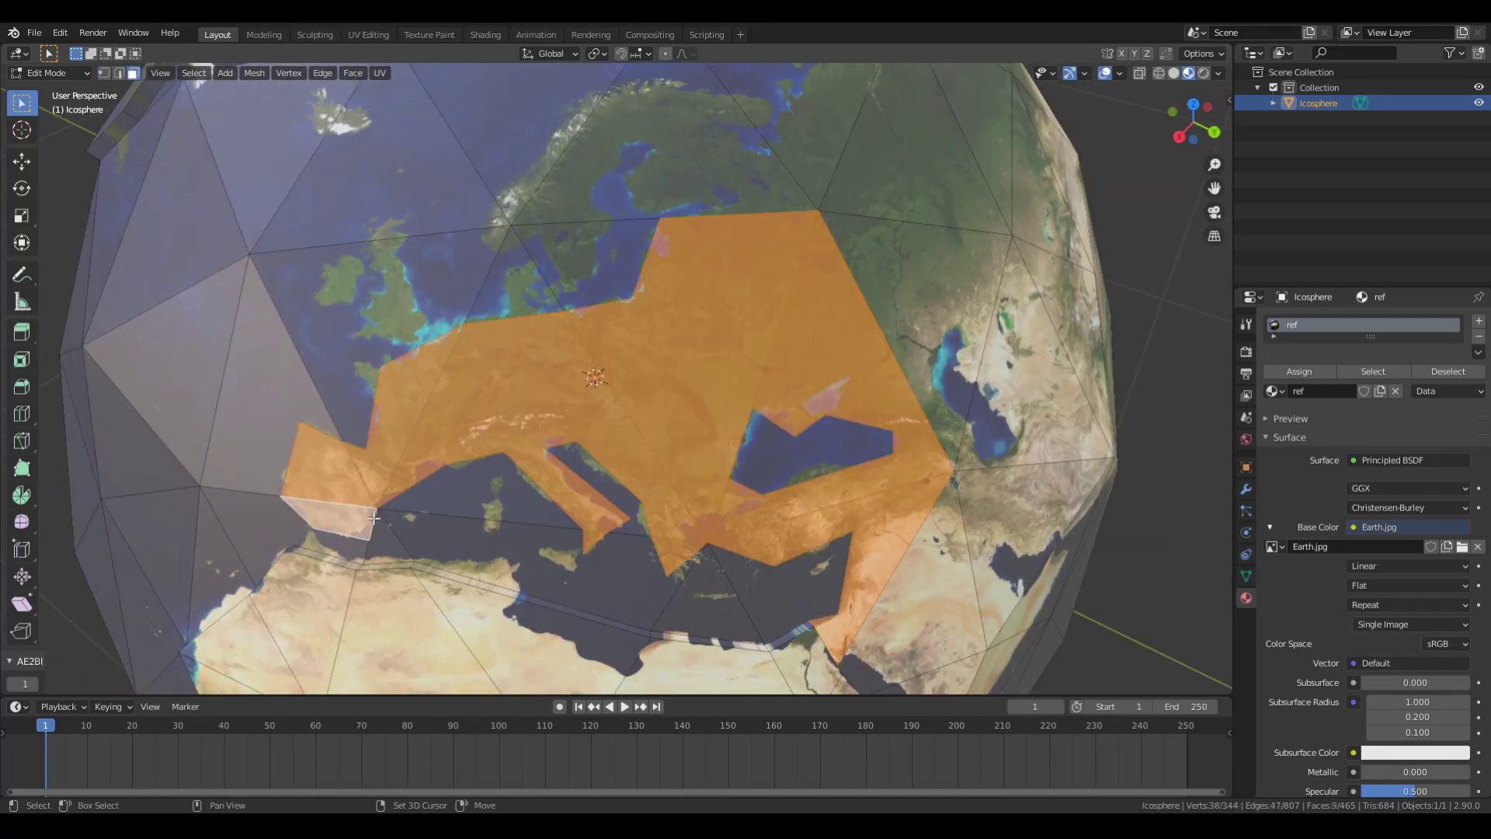
middle_drag(763, 493, 660, 488)
scroll(660, 488, up, 3)
key(alt+a)
key(1)
key(k)
click(737, 264)
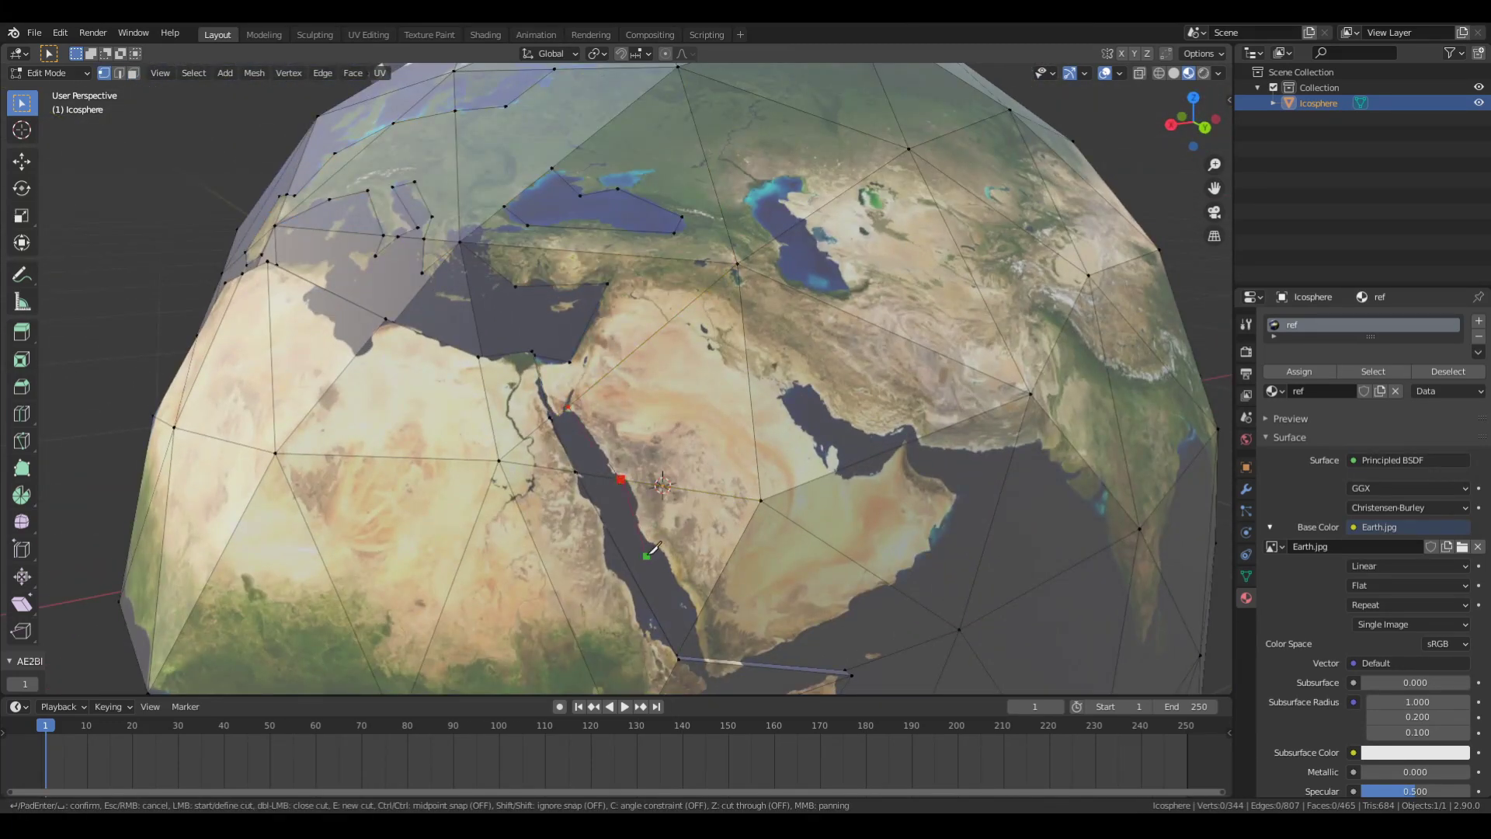
Step: Knife-cut the Red Sea, Arabian and Persian Gulf coastlines
key(Return)
key(Return)
middle_drag(738, 610, 749, 557)
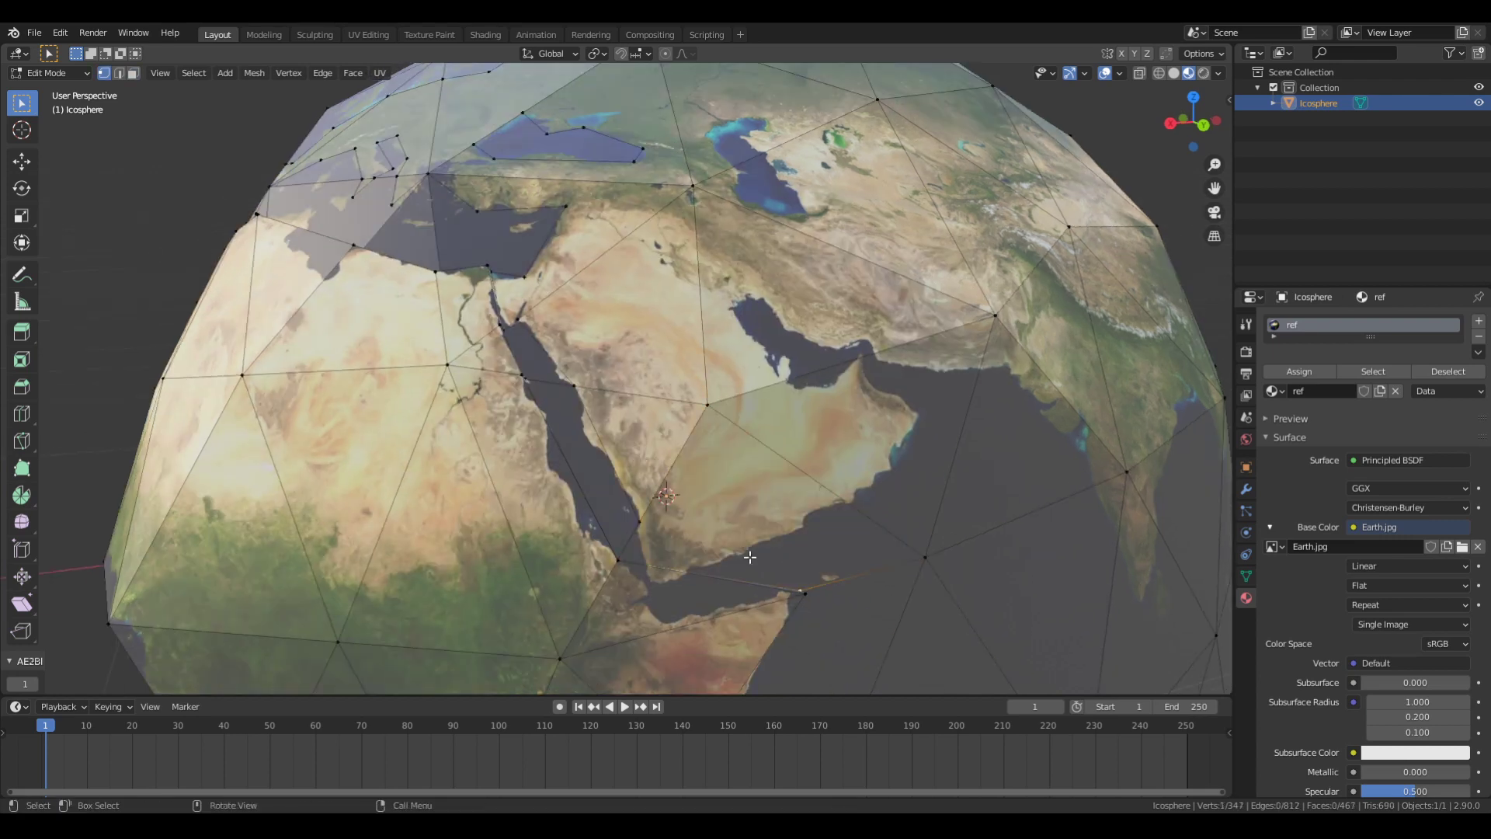
click(703, 553)
key(Return)
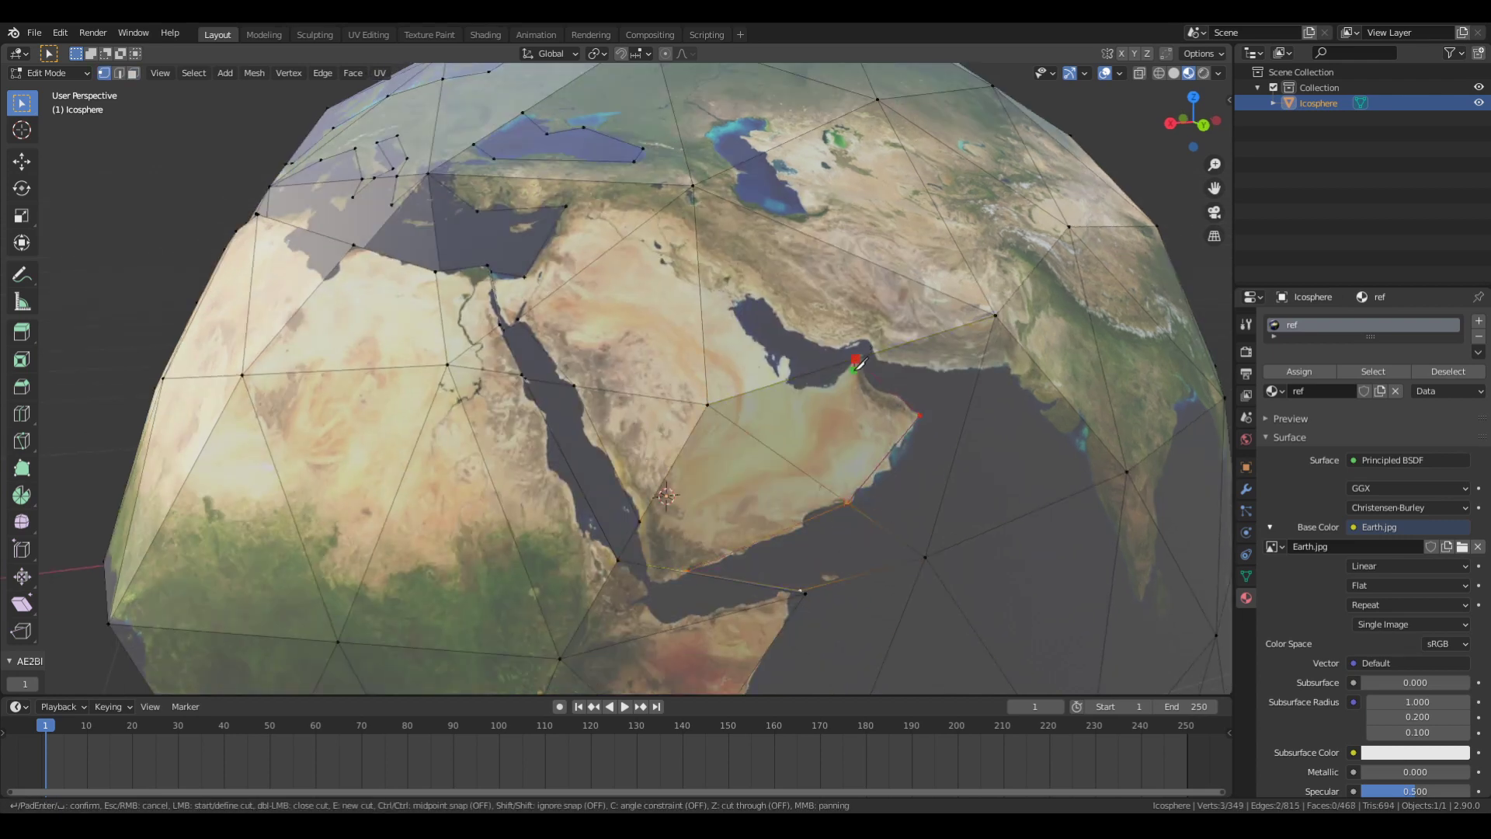
click(858, 360)
key(Return)
Step: In face select mode, select the land faces over Europe and Arabia
key(3)
click(816, 450)
mouse_move(777, 466)
middle_down()
mouse_move(513, 392)
mouse_move(789, 484)
mouse_move(666, 430)
middle_up()
scroll(512, 392, down, 3)
shift+click(788, 485)
Step: Knife-cut around the Caspian Sea
key(k)
scroll(788, 484, up, 2)
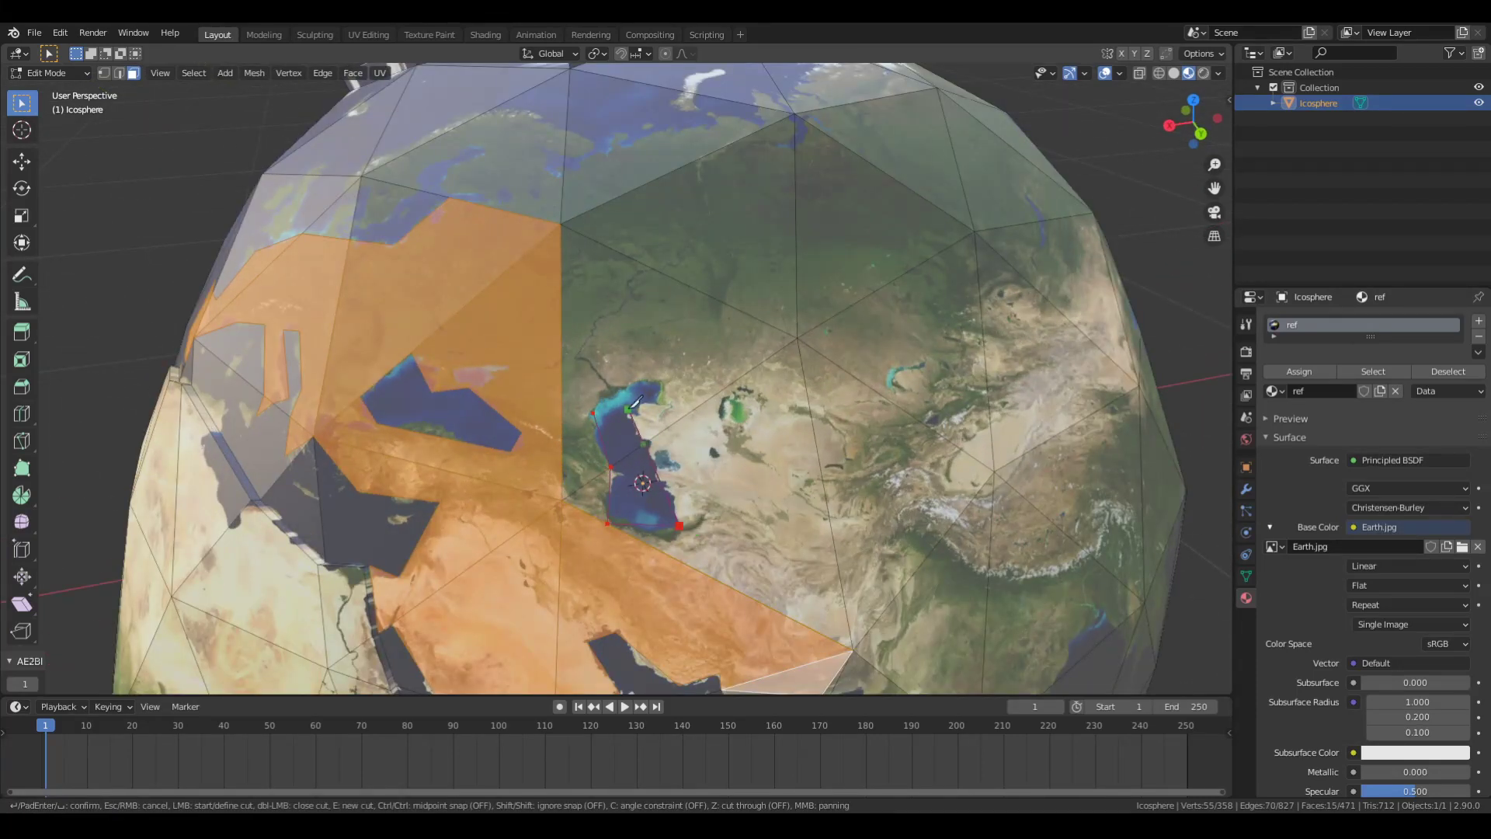
key(Return)
scroll(633, 428, down, 2)
Step: Check the whole globe in Object Mode, then return to Edit Mode facing the Caspian
key(Tab)
scroll(777, 478, down, 3)
middle_drag(777, 478, 720, 356)
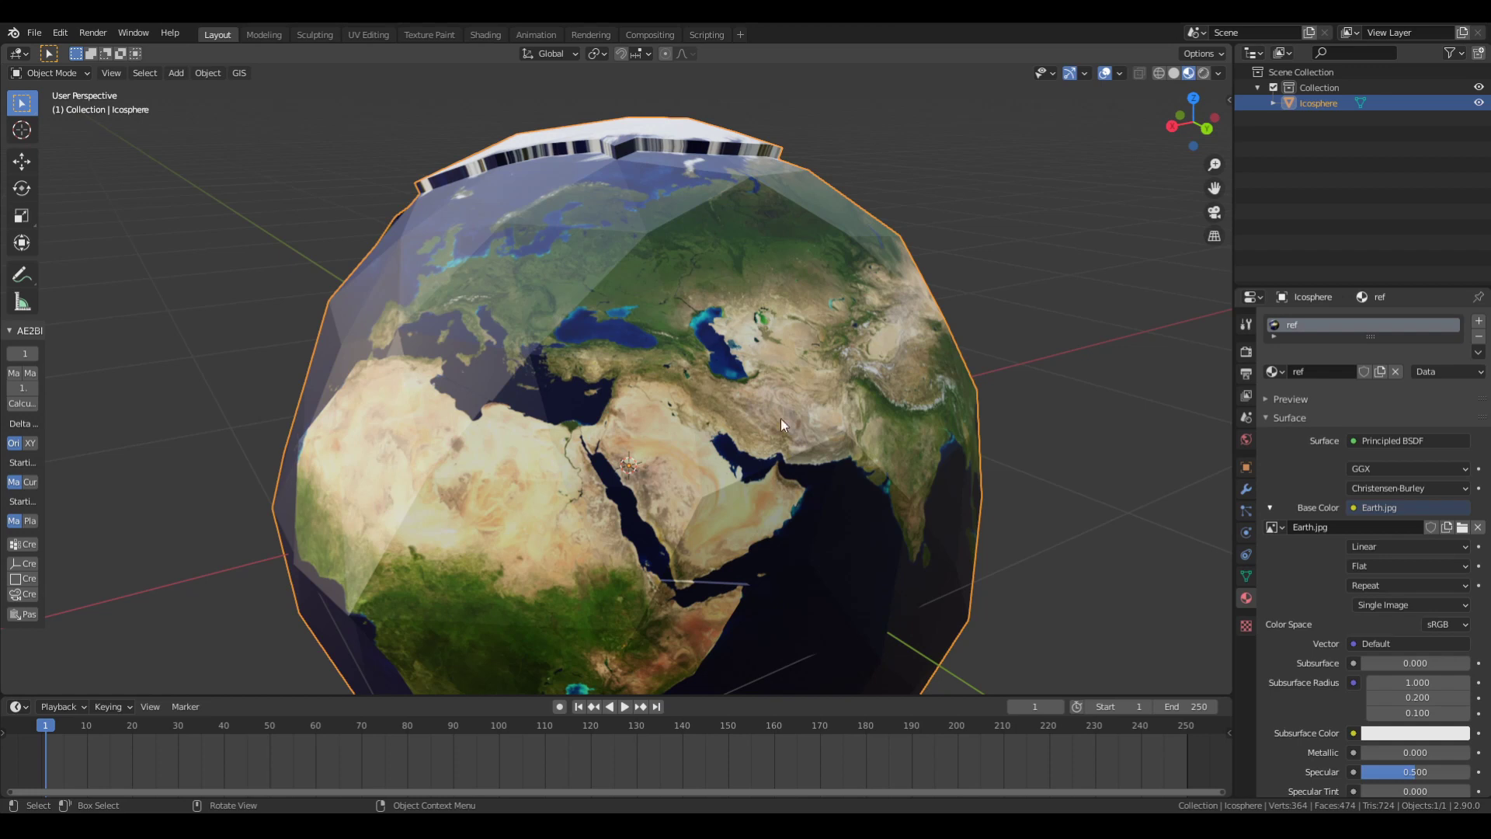
key(Tab)
scroll(778, 470, up, 3)
Step: Add Middle East, Caspian and European land faces to the selection
shift+click(451, 295)
scroll(523, 456, down, 3)
shift+click(522, 455)
middle_drag(523, 456, 497, 512)
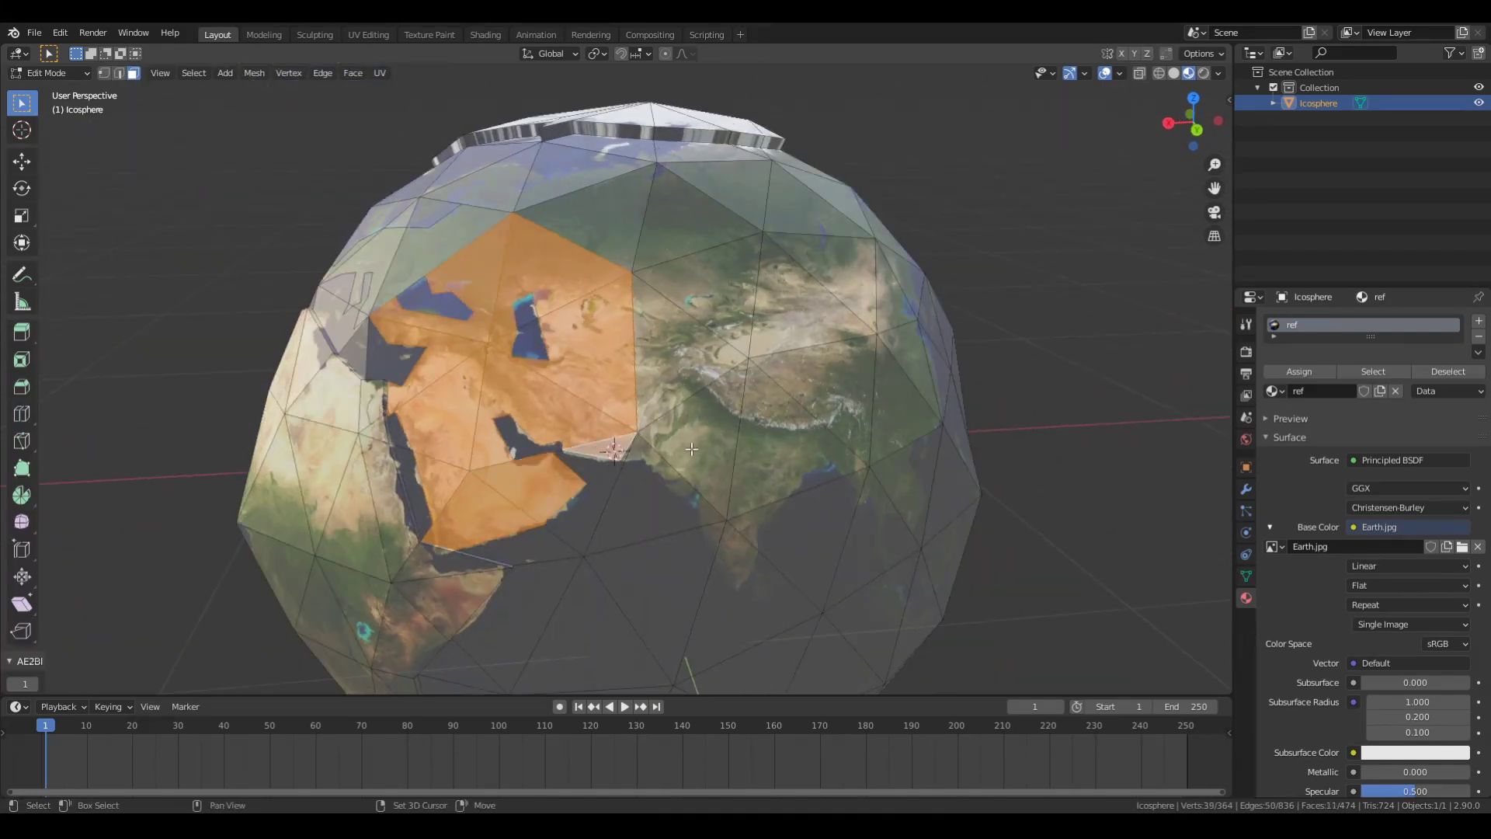
mouse_move(497, 435)
middle_down()
mouse_move(466, 528)
mouse_move(420, 498)
mouse_move(800, 504)
middle_up()
shift+click(405, 477)
Step: Close and confirm the knife cut around the Baltic Sea
scroll(801, 504, up, 3)
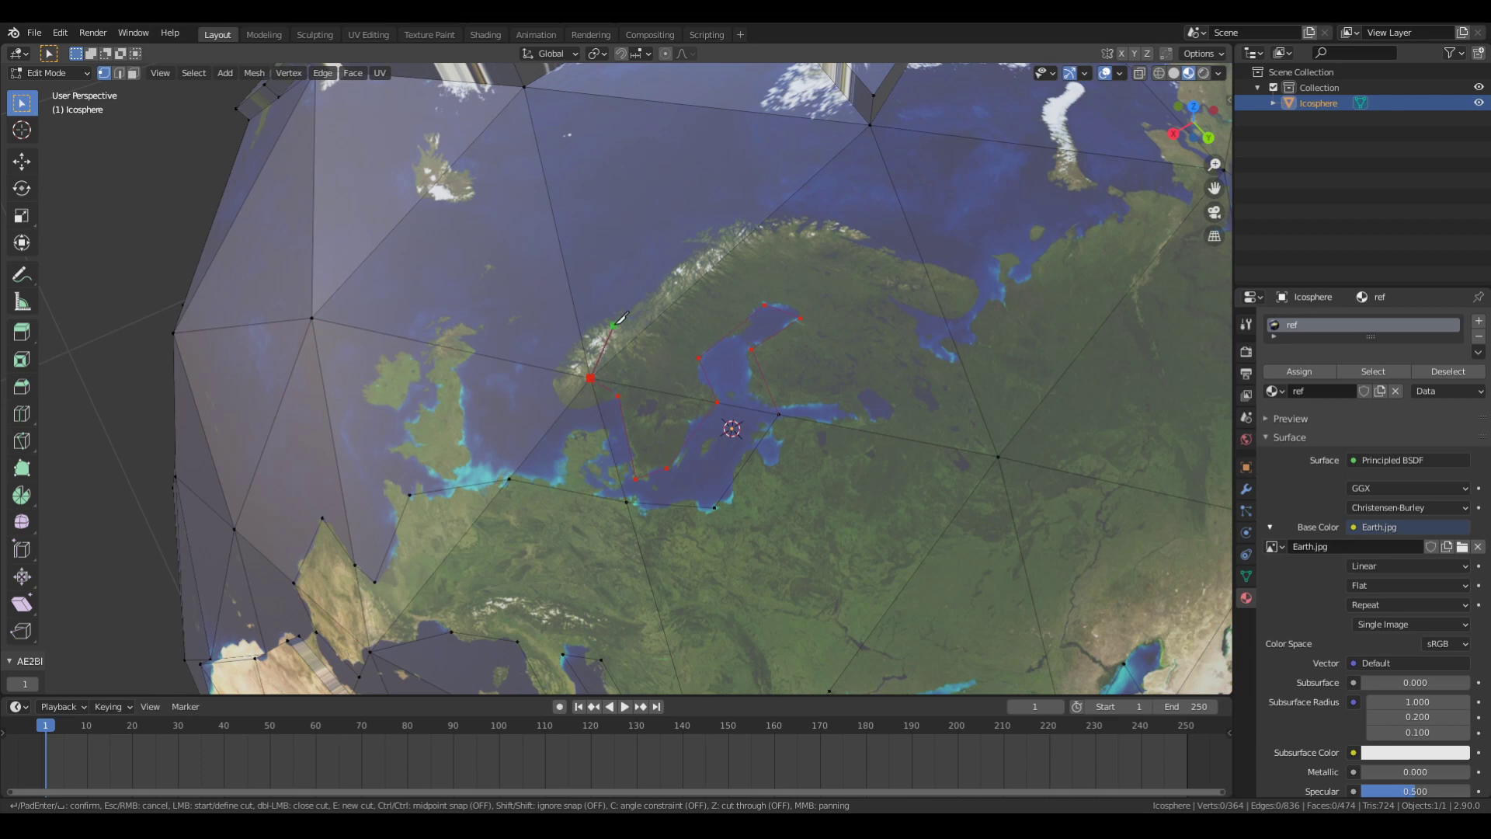
key(Escape)
click(612, 381)
key(Return)
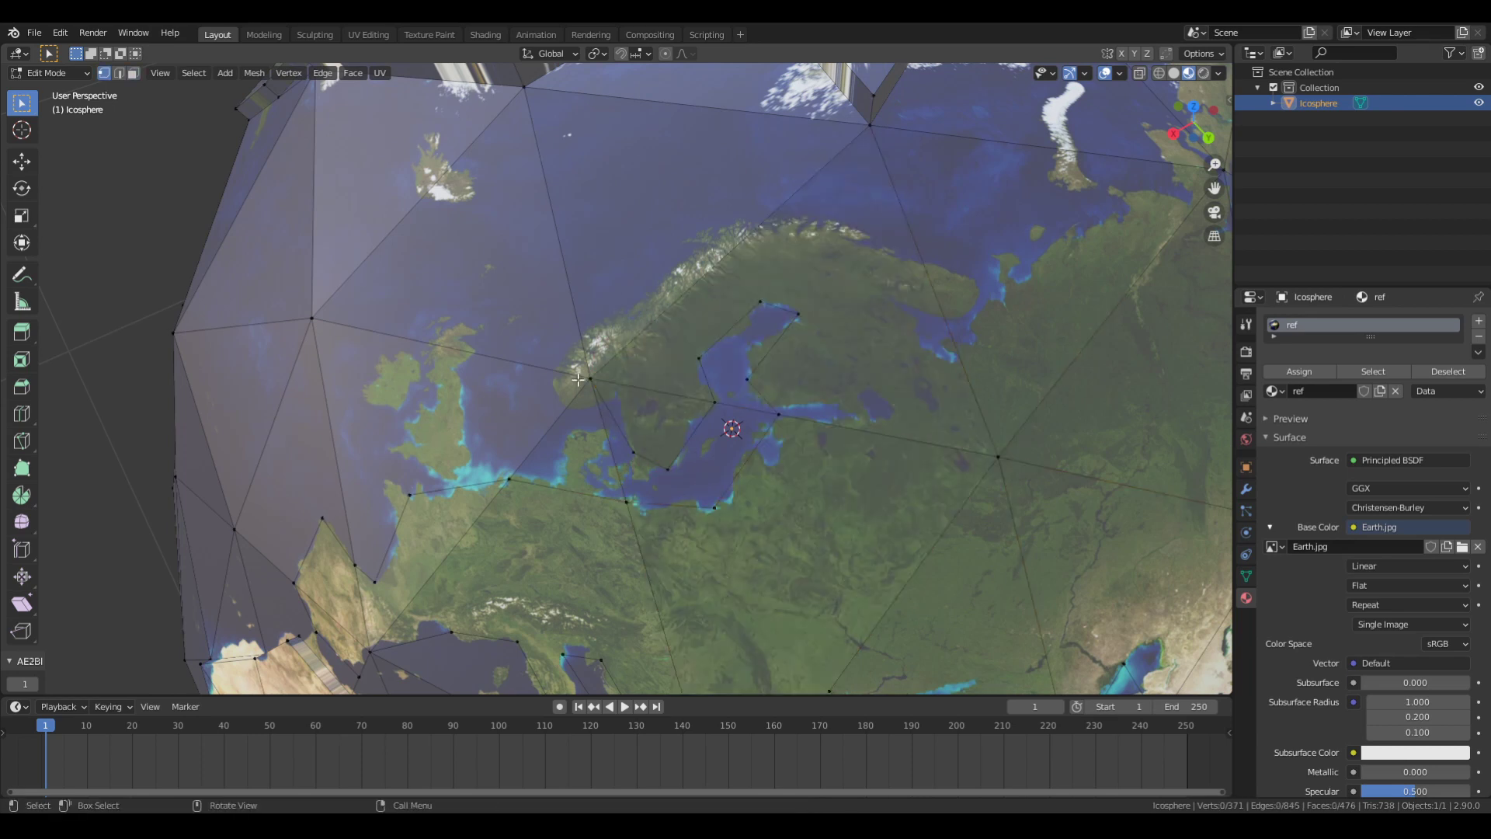
Step: Knife-cut the northern Scandinavian and Norwegian coastlines
key(k)
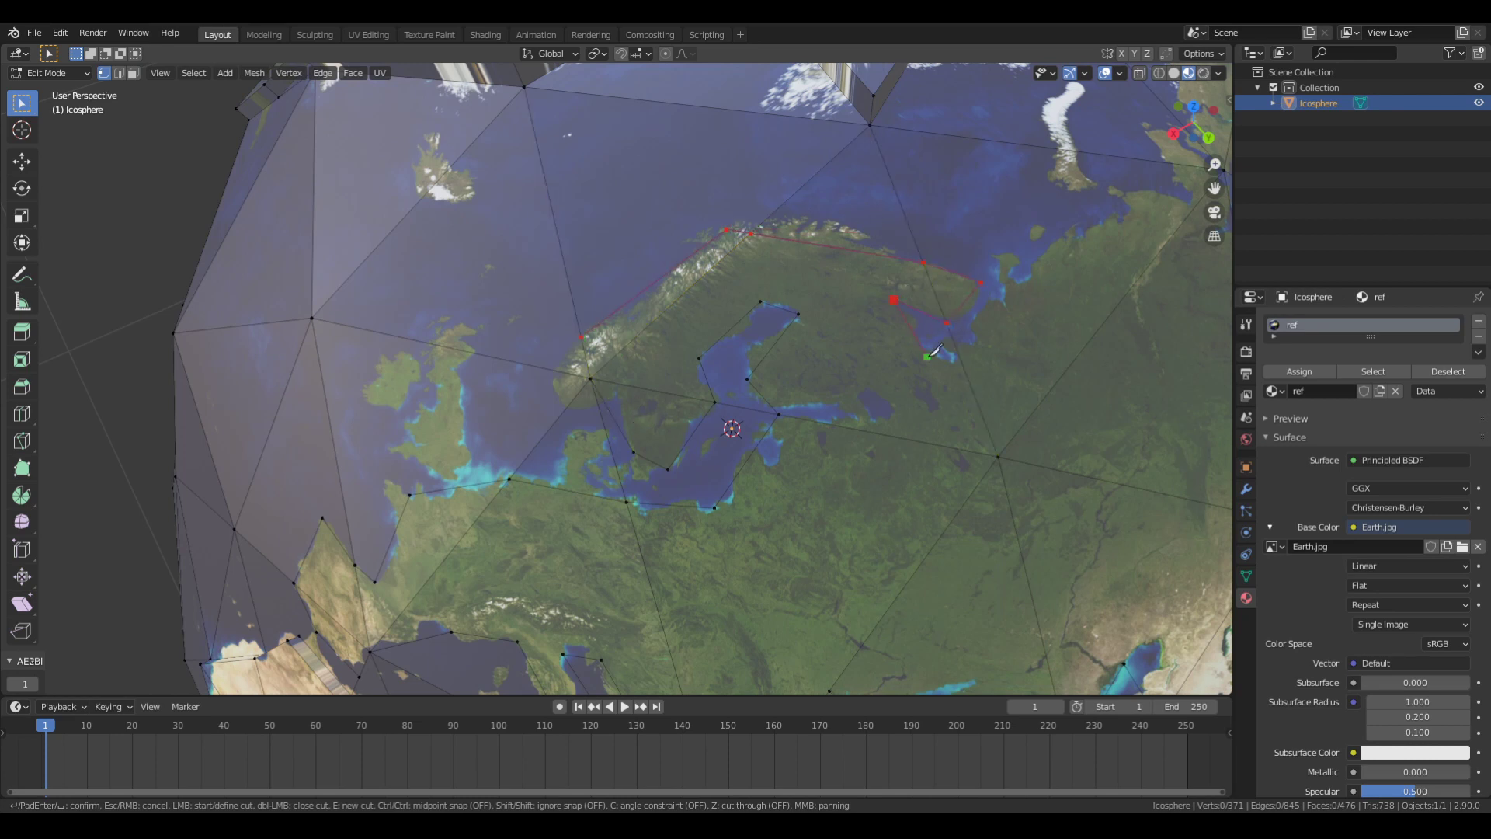
key(l)
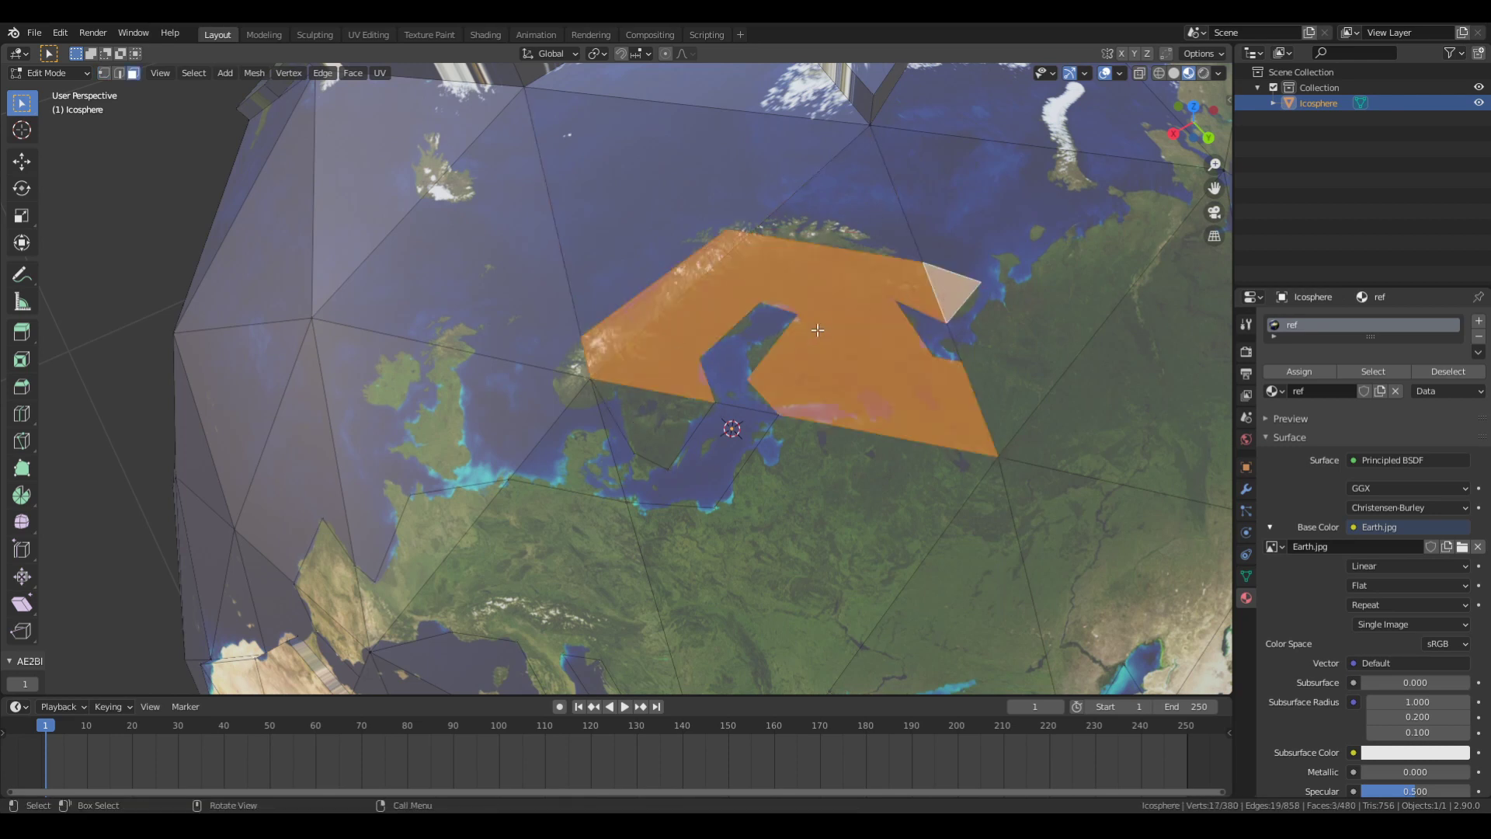
key(k)
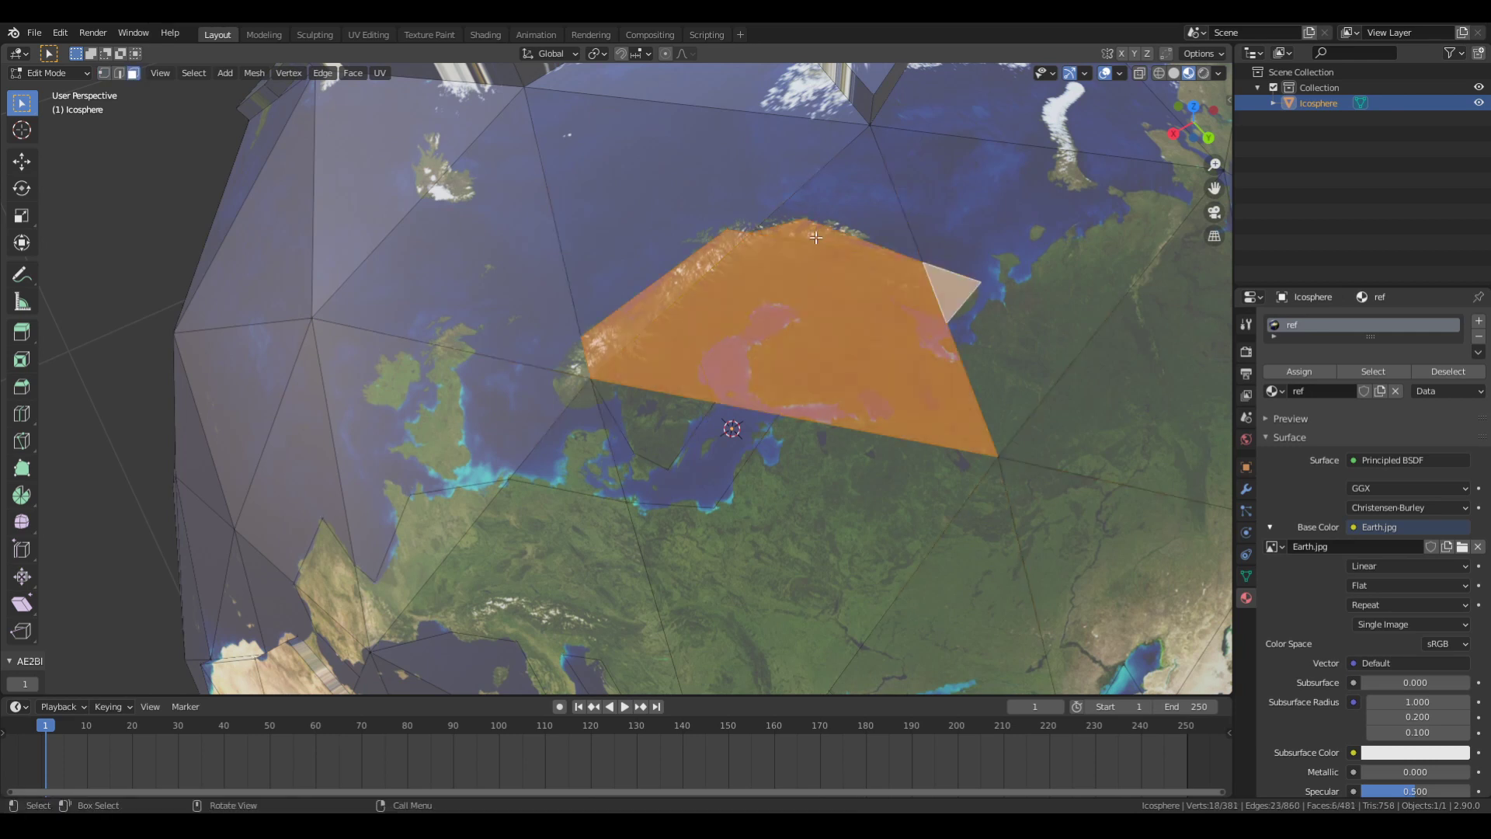
scroll(929, 255, up, 3)
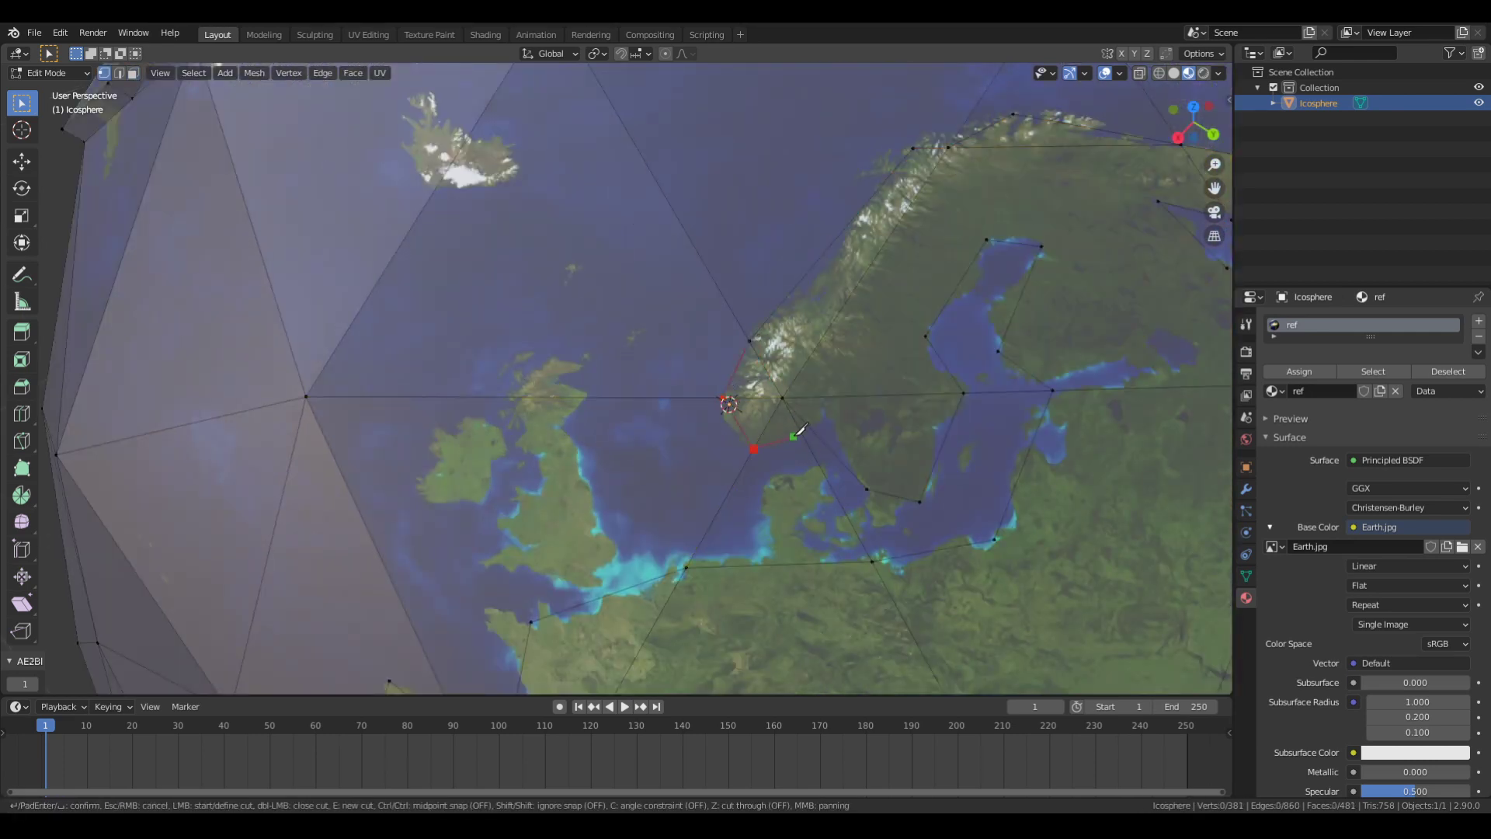
key(Return)
Step: In face select mode, add the Middle East land faces to the selection
key(3)
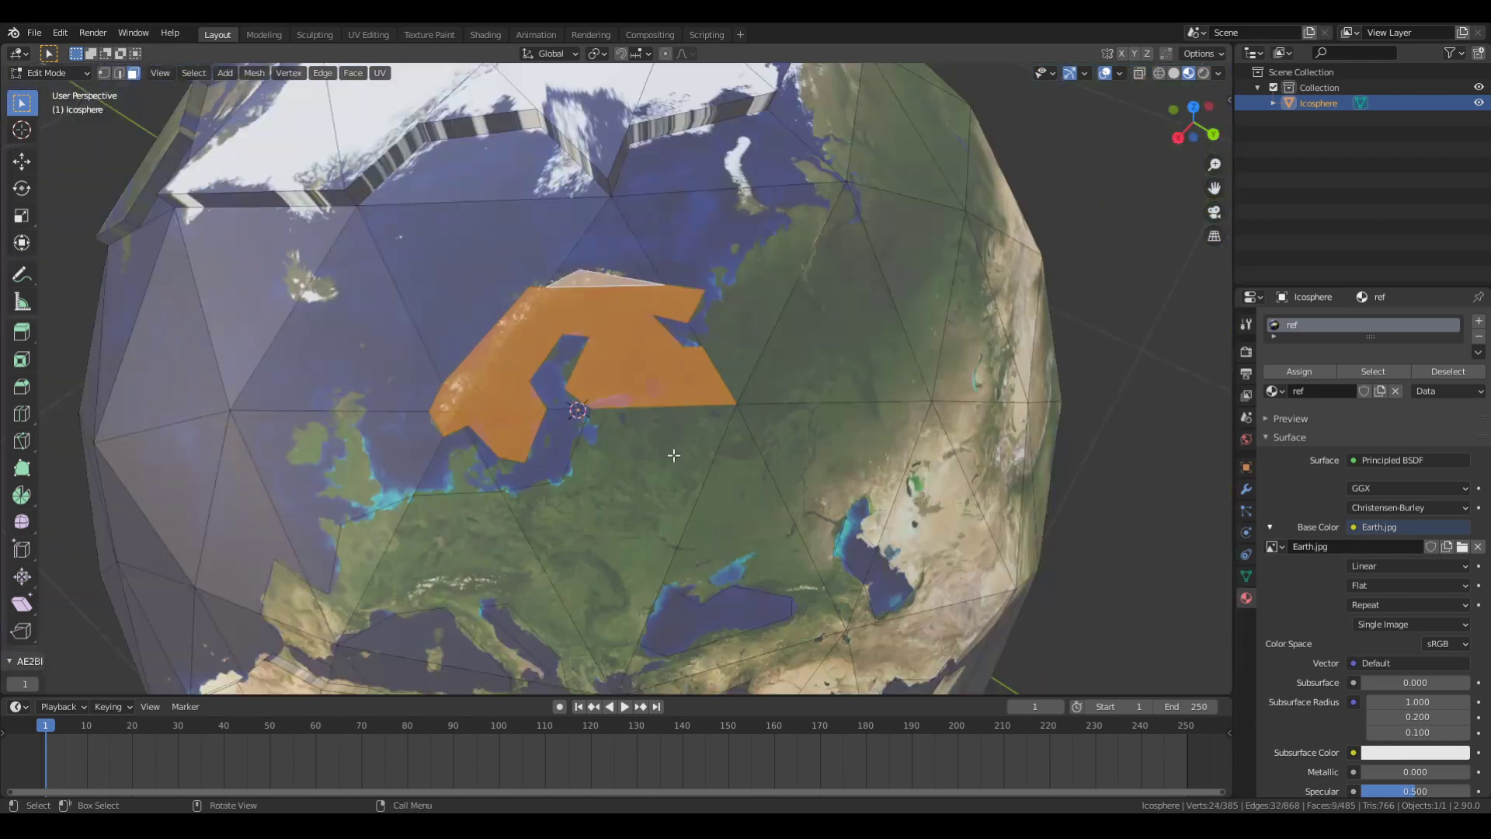
scroll(458, 450, down, 5)
middle_drag(458, 450, 910, 487)
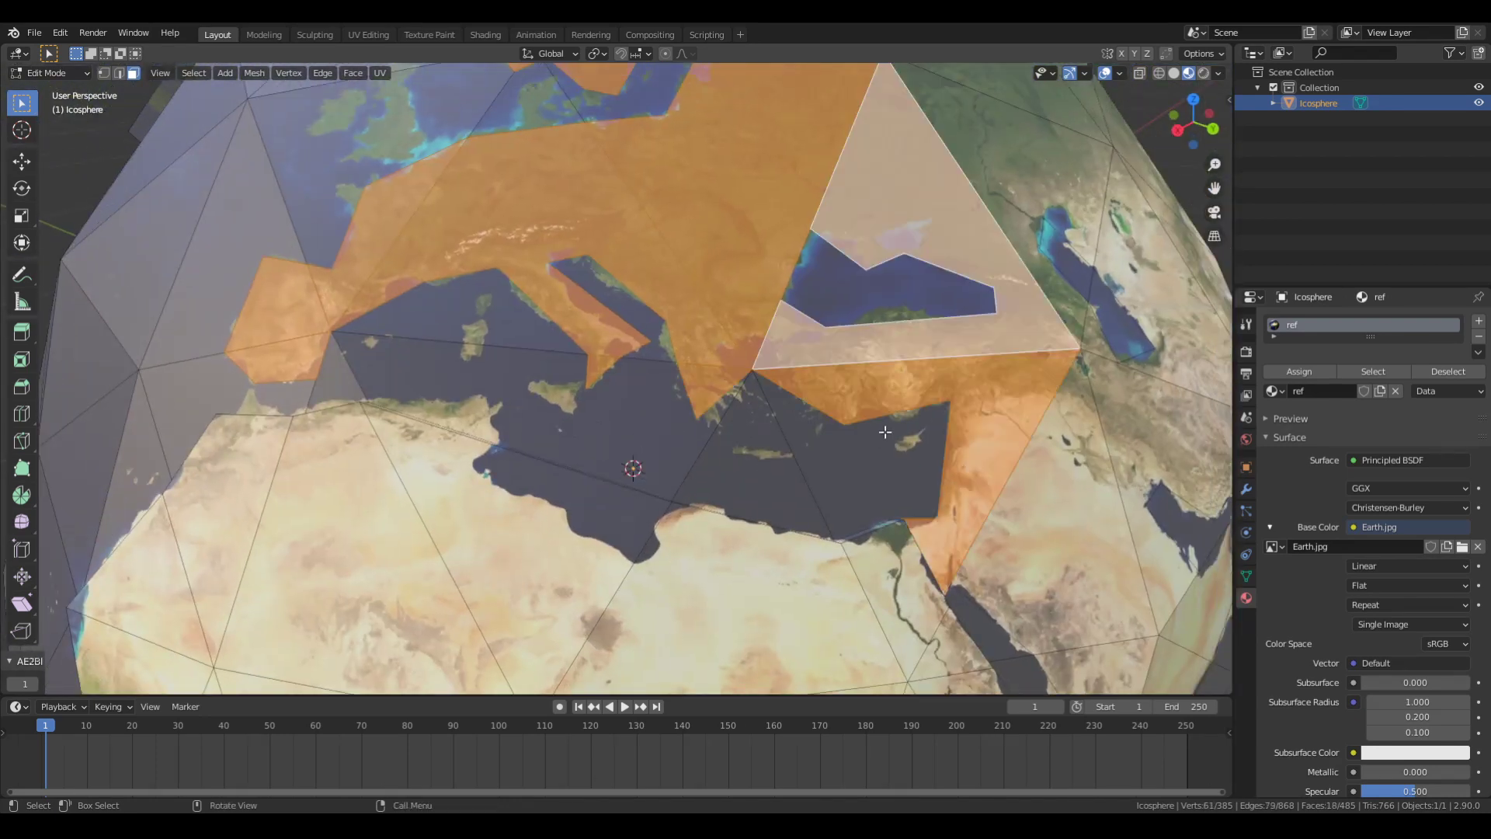
shift+click(911, 487)
scroll(911, 487, down, 5)
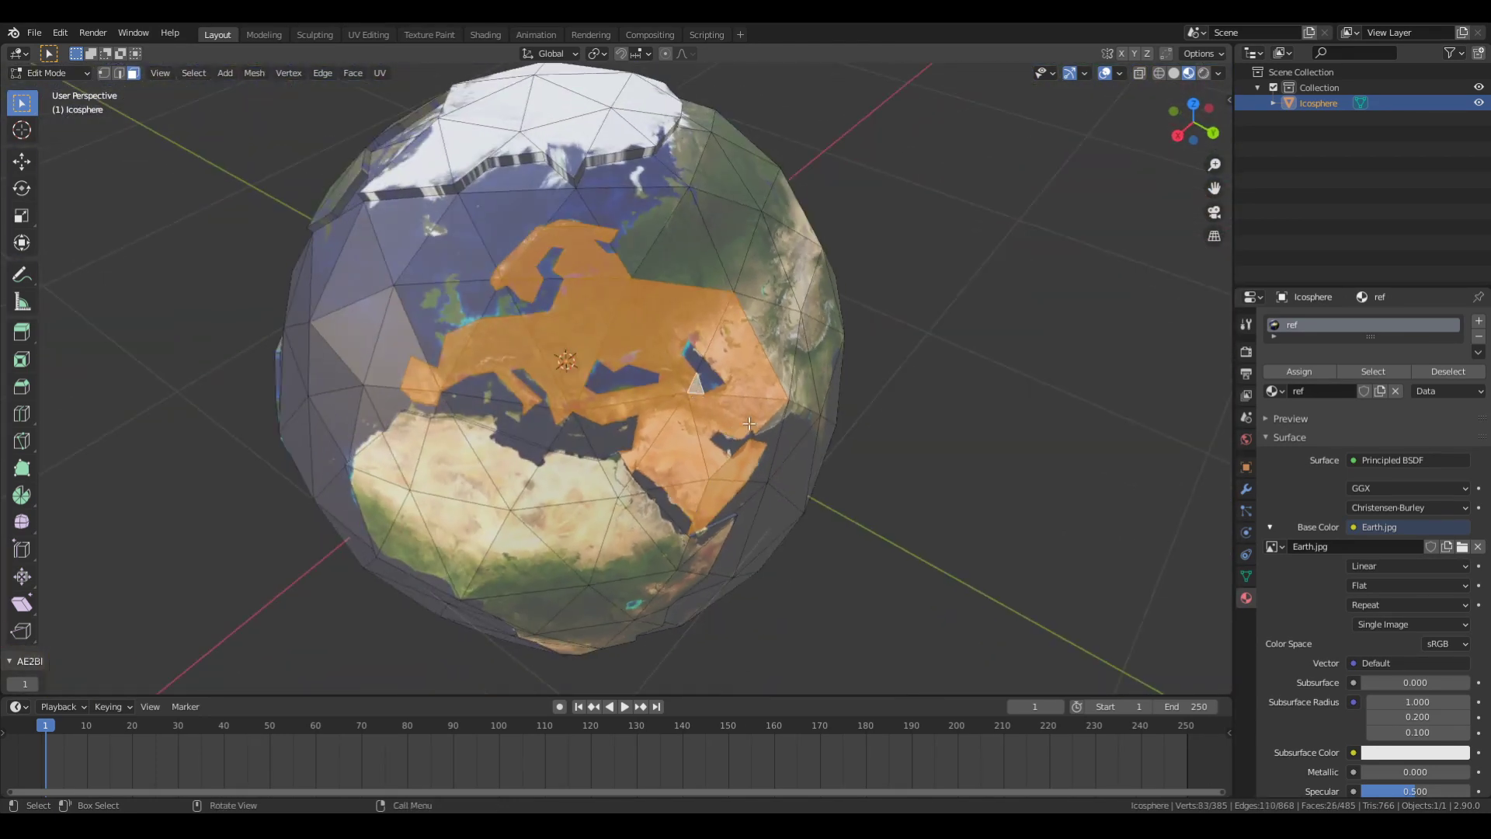
mouse_move(749, 423)
middle_down()
mouse_move(546, 362)
mouse_move(591, 372)
mouse_move(470, 360)
mouse_move(532, 455)
mouse_move(536, 303)
mouse_move(734, 392)
mouse_move(632, 422)
middle_up()
Step: Add the Asian and northern Asian land faces to the selection
shift+click(632, 386)
shift+click(590, 372)
shift+click(536, 303)
shift+click(632, 422)
Step: Knife-cut along India's west coast
key(k)
click(437, 561)
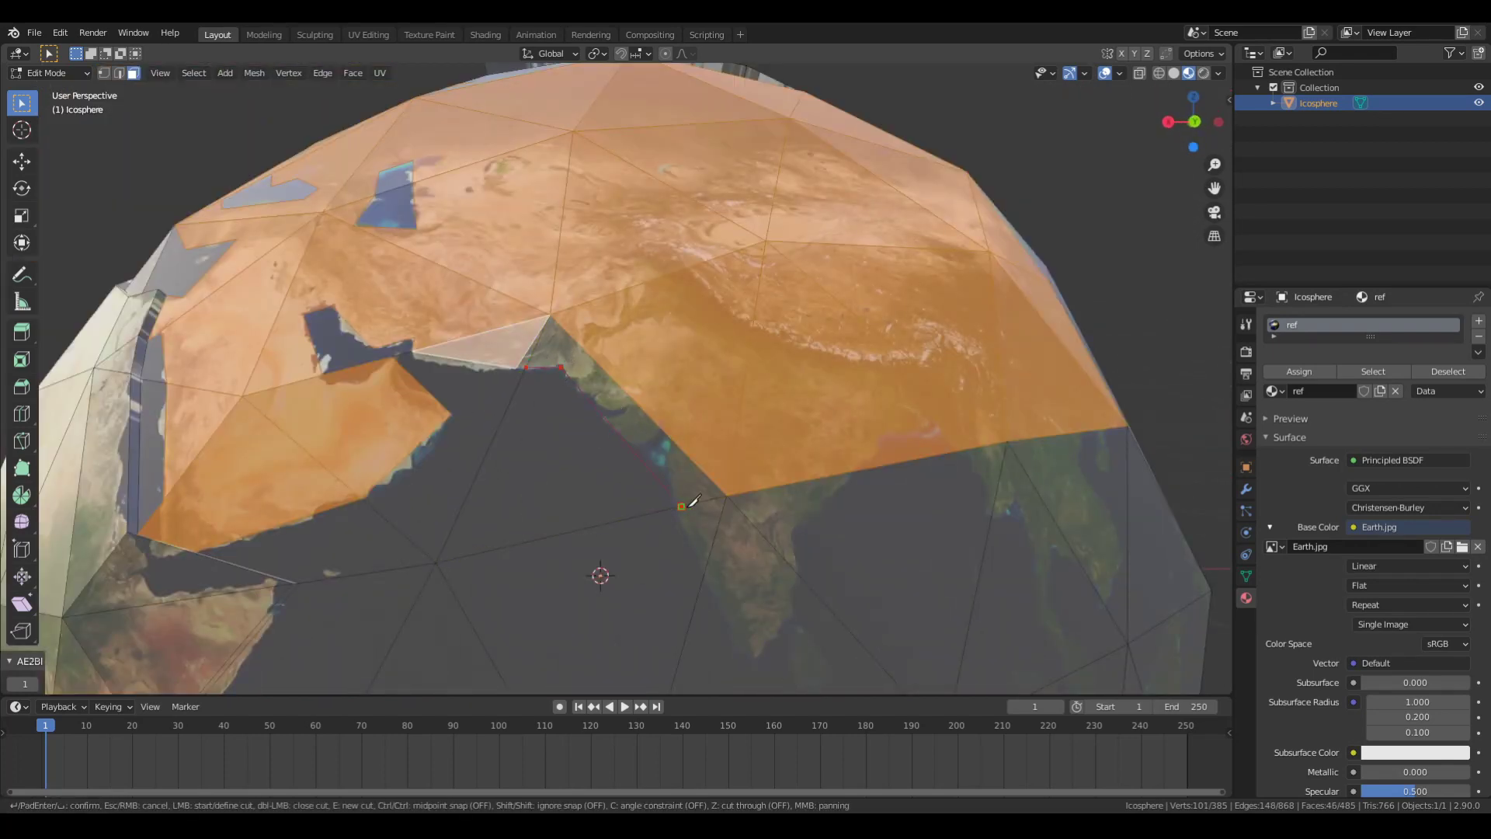
key(Return)
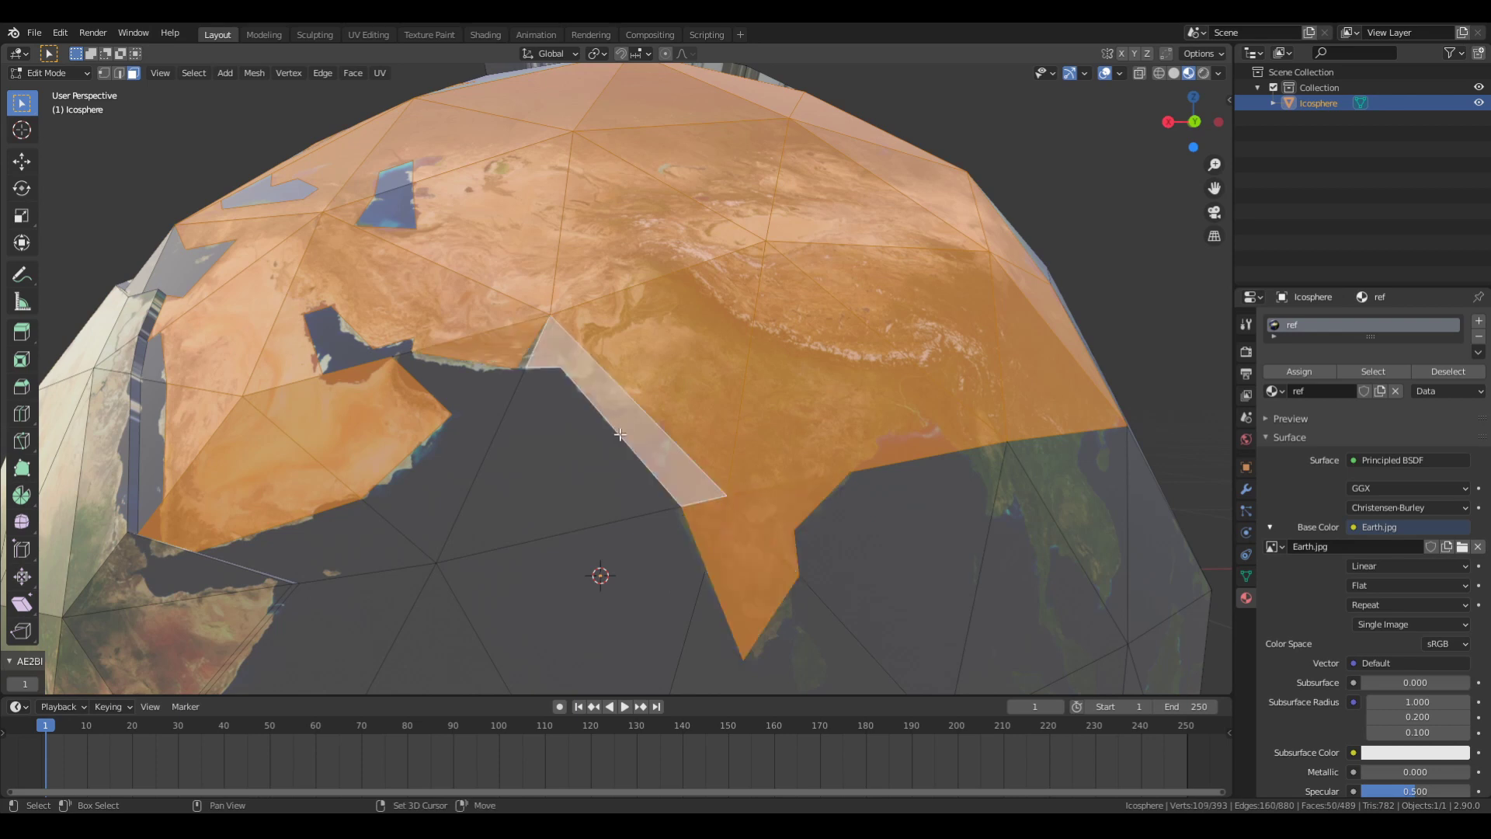
scroll(769, 497, up, 5)
Step: Knife-cut the northern and East Asian coastlines
key(k)
scroll(767, 491, down, 5)
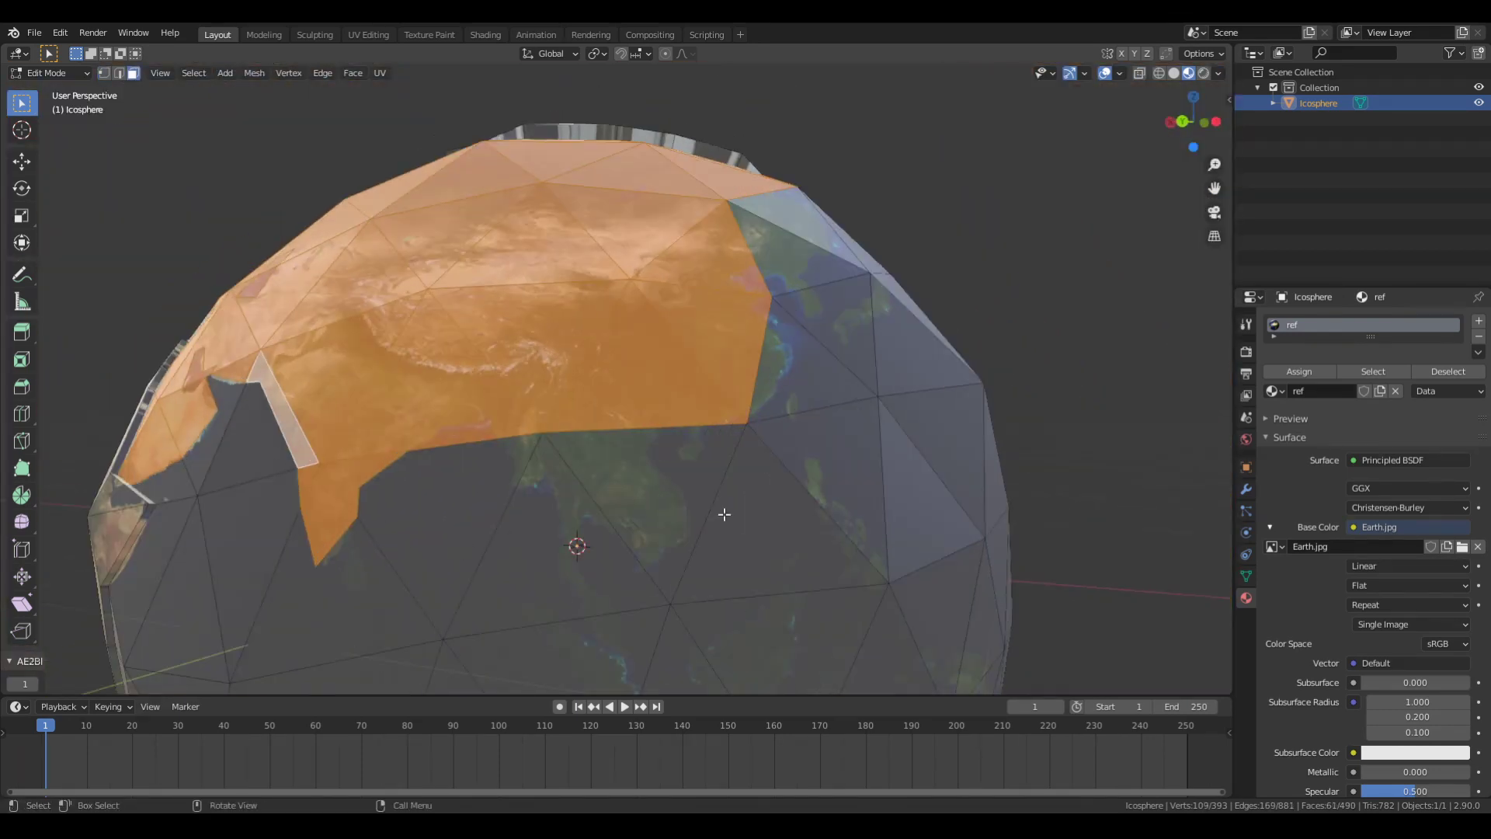
middle_drag(767, 491, 449, 449)
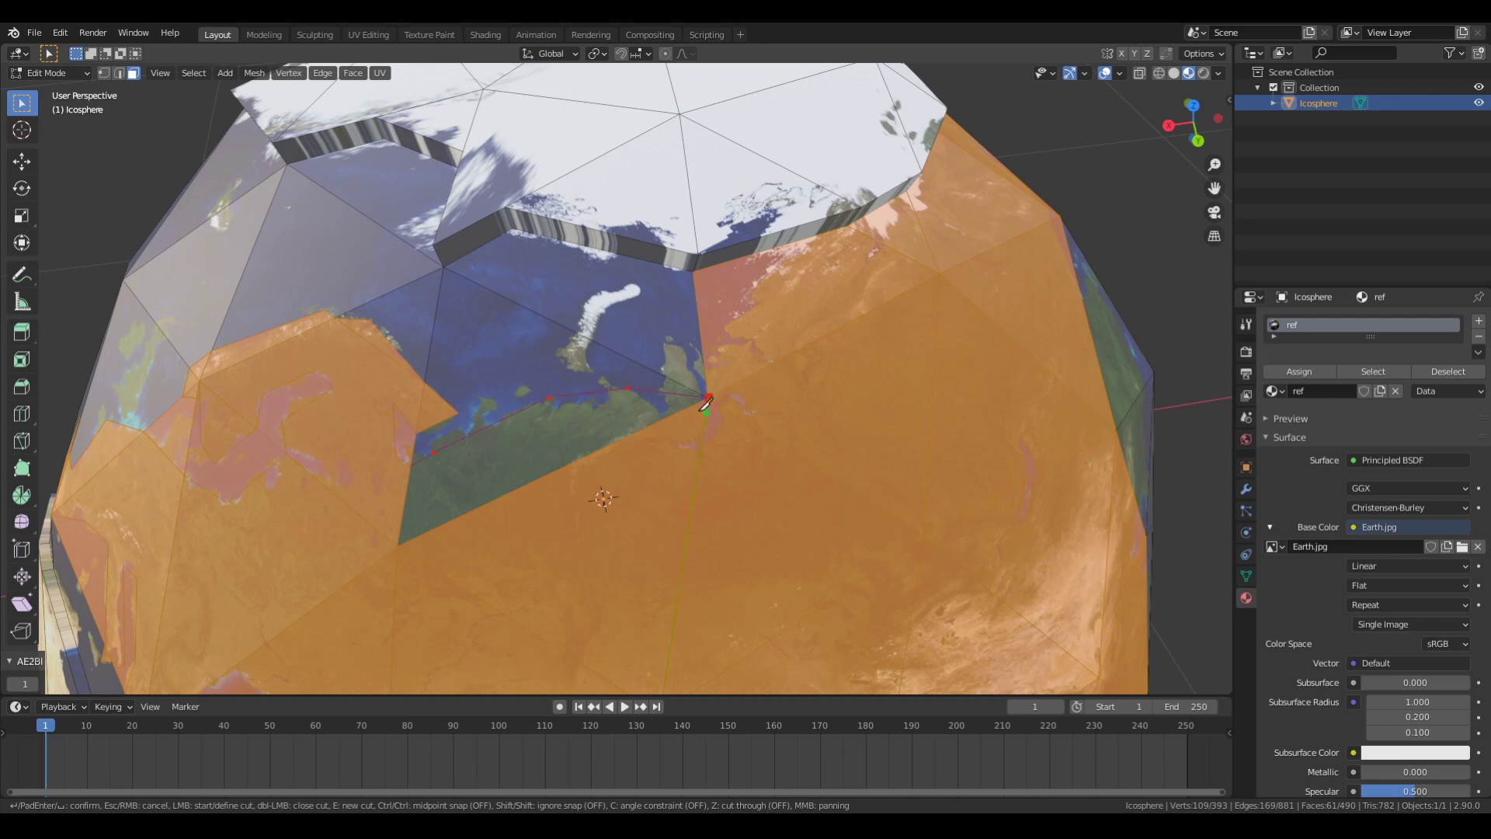
scroll(578, 436, down, 4)
middle_drag(578, 436, 613, 370)
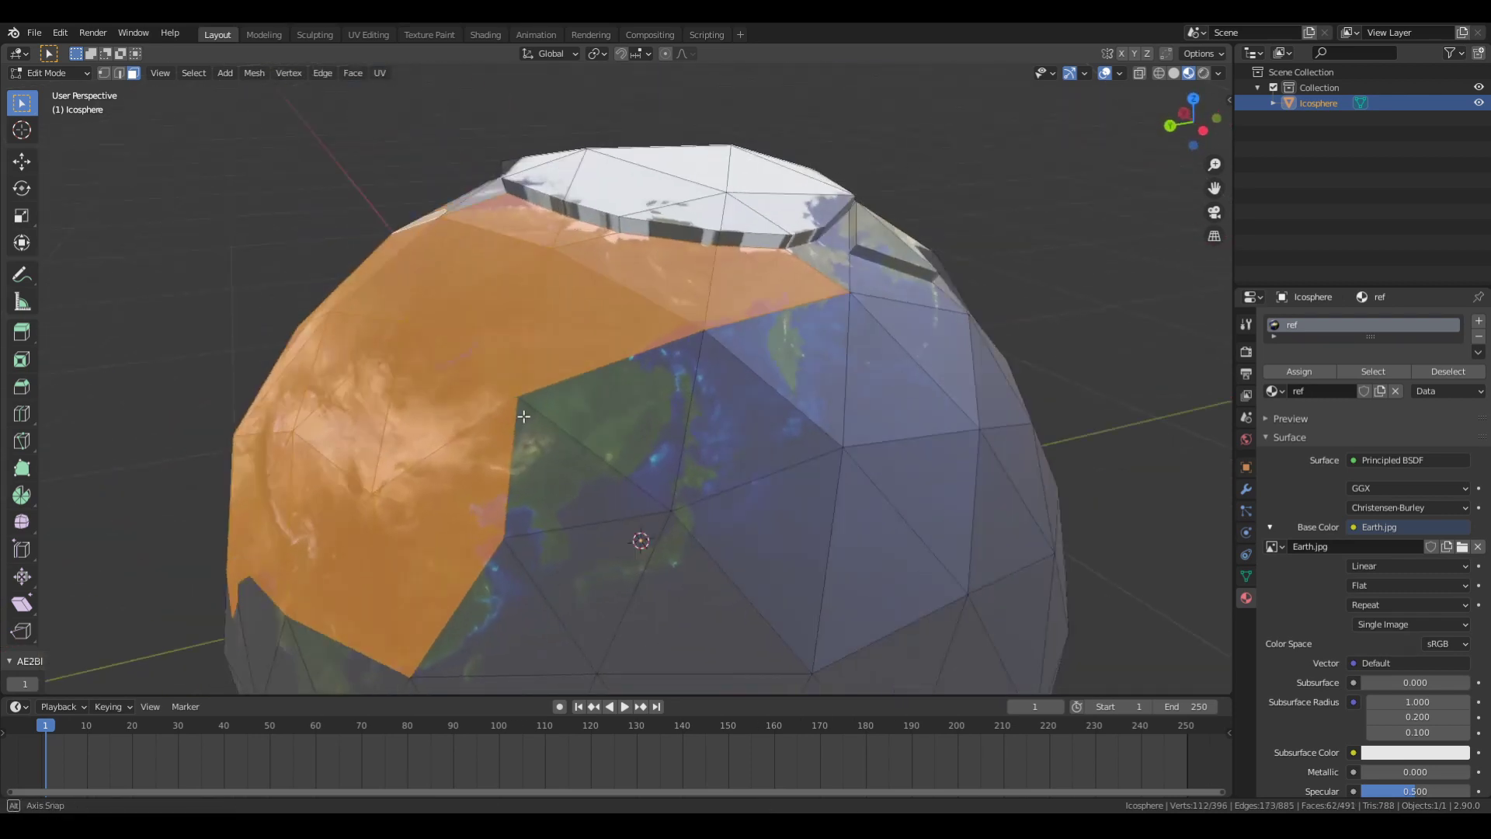
scroll(613, 371, up, 3)
key(k)
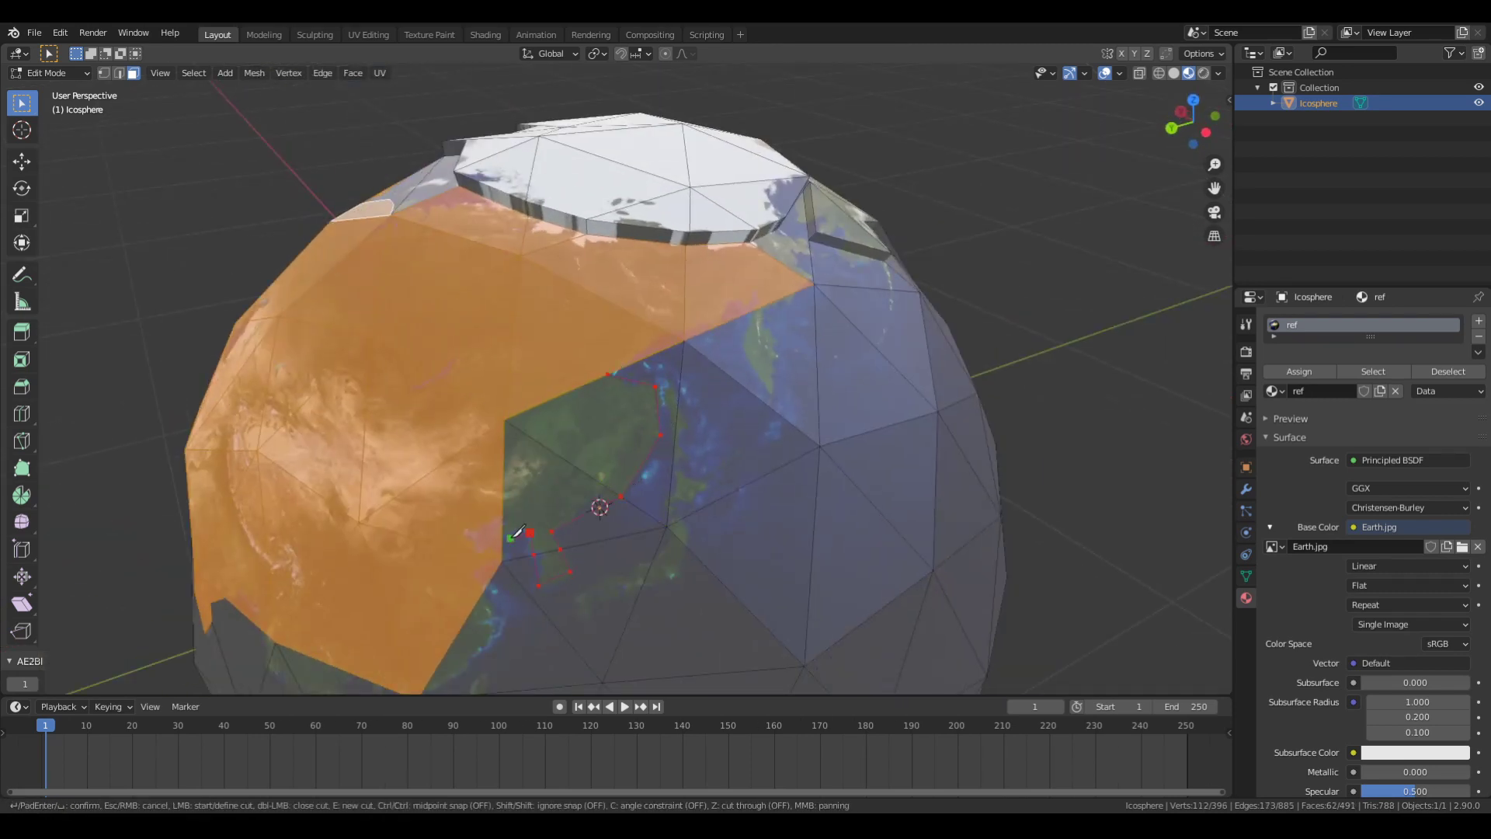
key(Return)
Step: Knife-cut the Pacific coast peninsulas, with snapping disabled on the last cut
middle_drag(518, 531, 546, 329)
scroll(546, 330, up, 3)
key(k)
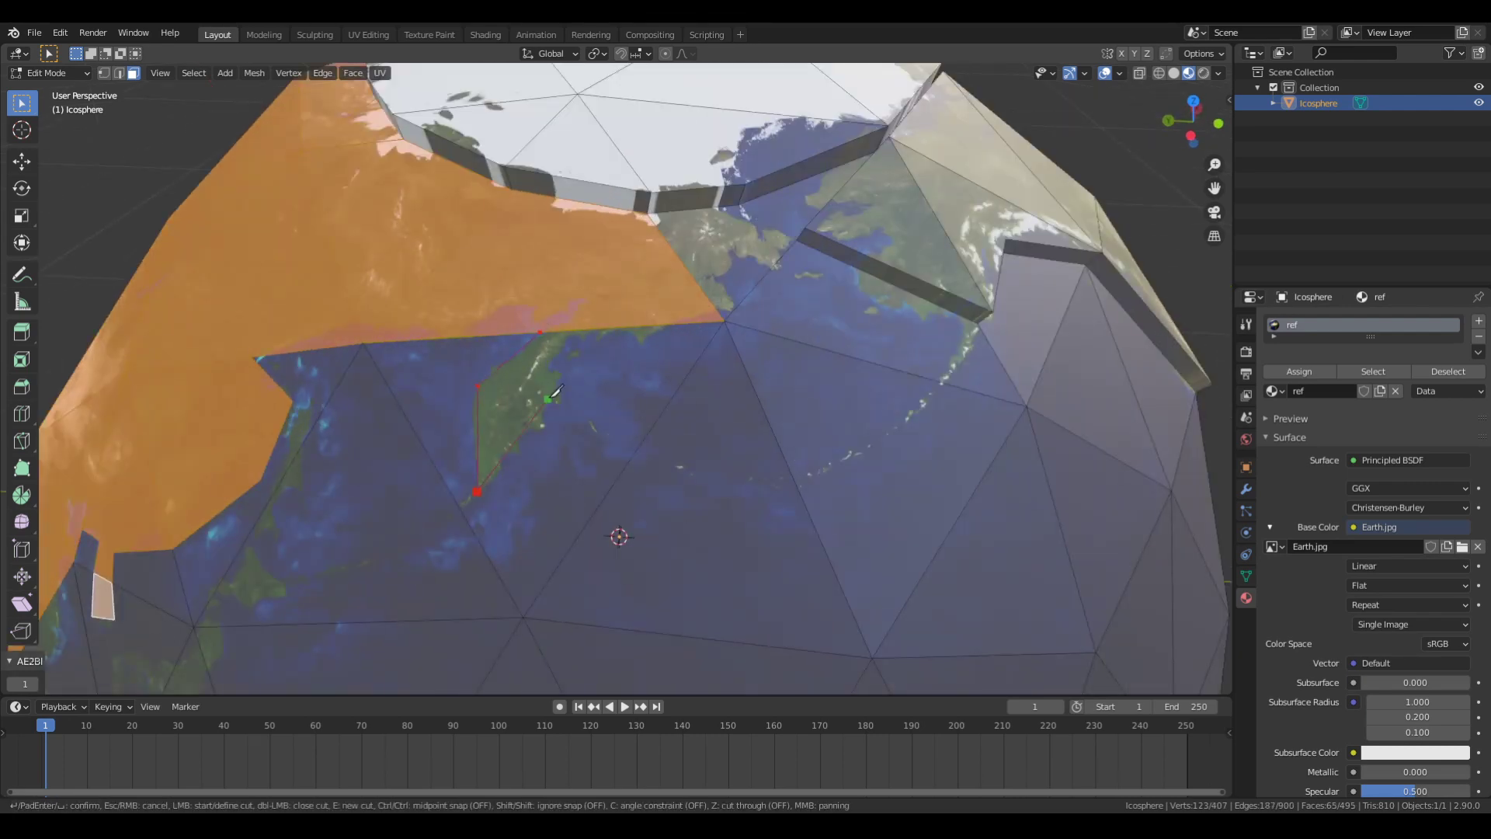
key(Return)
middle_drag(556, 392, 590, 352)
key(k)
click(590, 350)
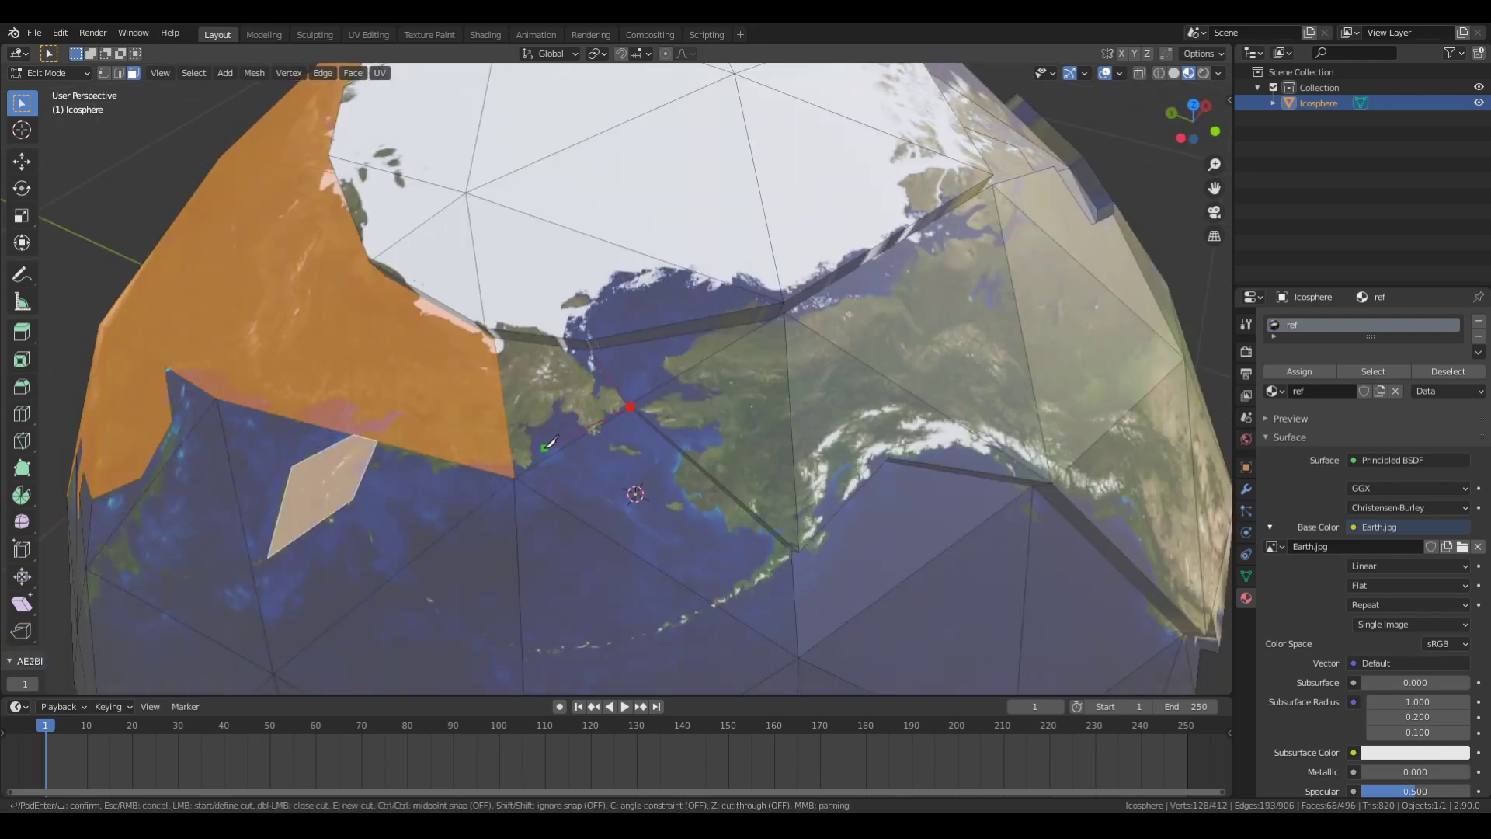
key(shift)
key(Return)
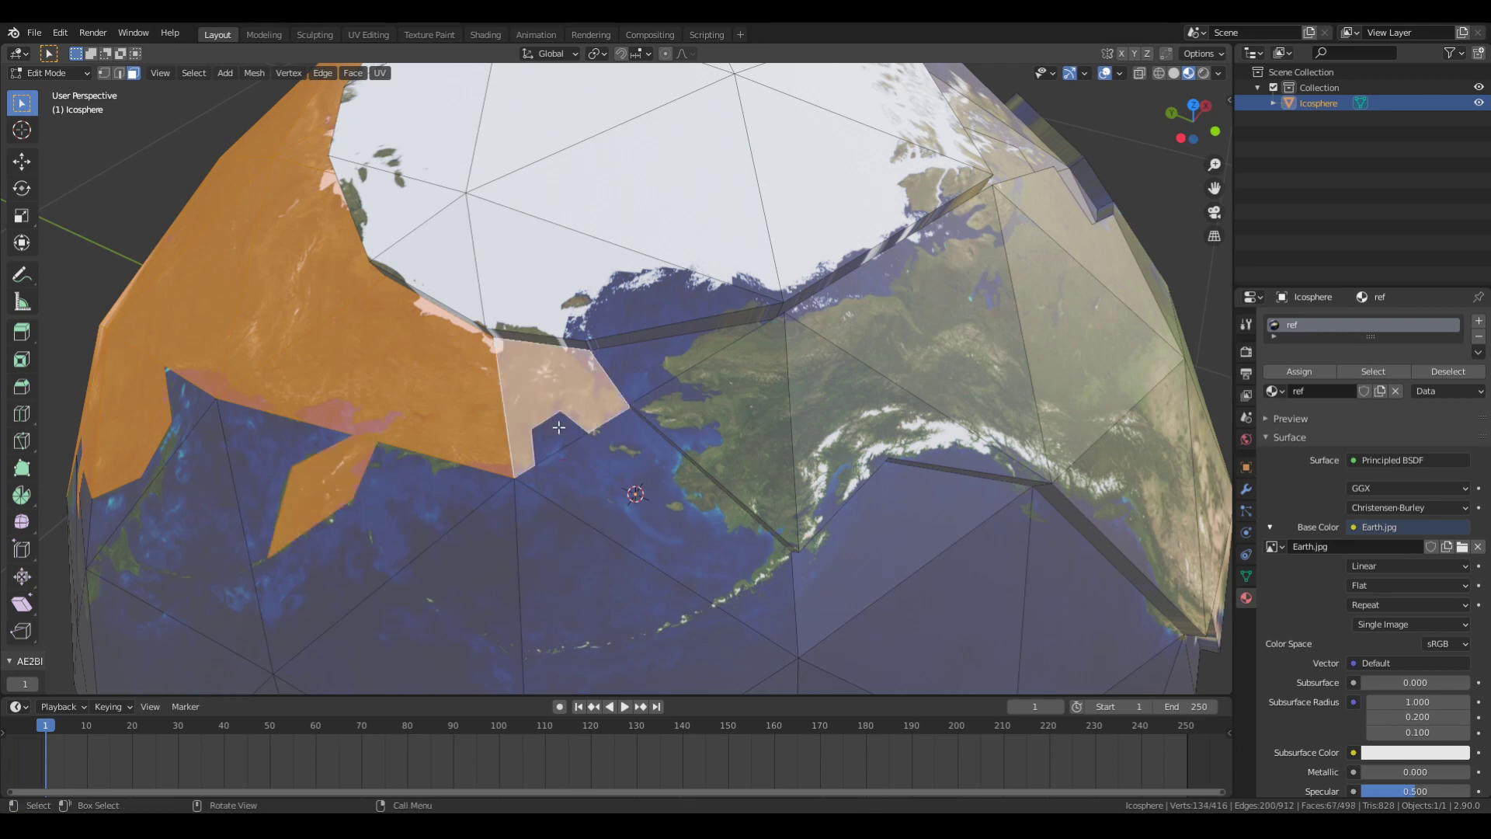
Step: Turn to the India side of the globe and apply the pending knife cut
scroll(534, 426, down, 3)
mouse_move(534, 427)
middle_down()
mouse_move(653, 370)
mouse_move(723, 371)
middle_up()
scroll(654, 370, up, 2)
key(k)
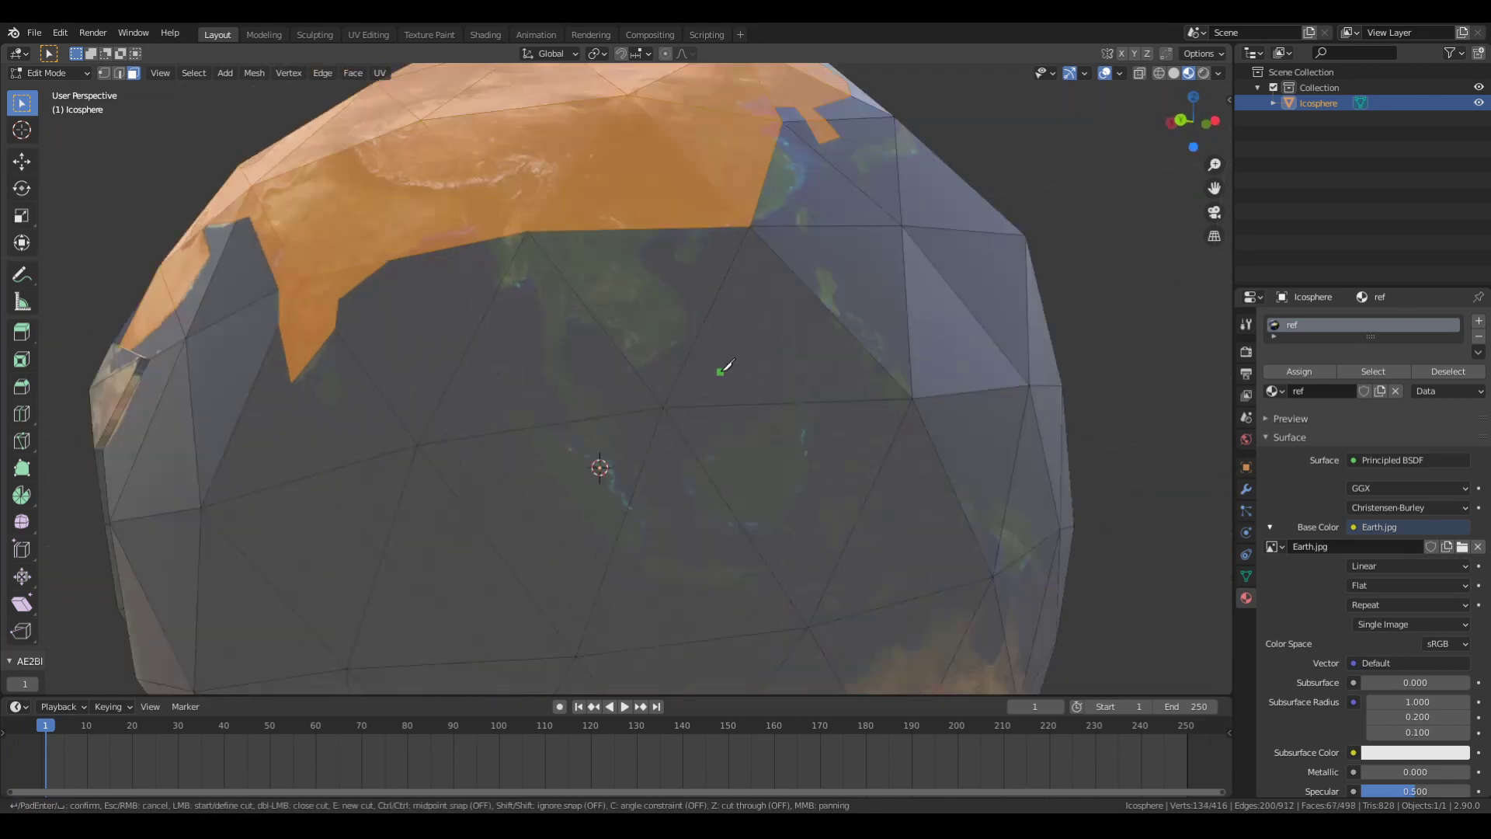
double_click(655, 228)
key(Return)
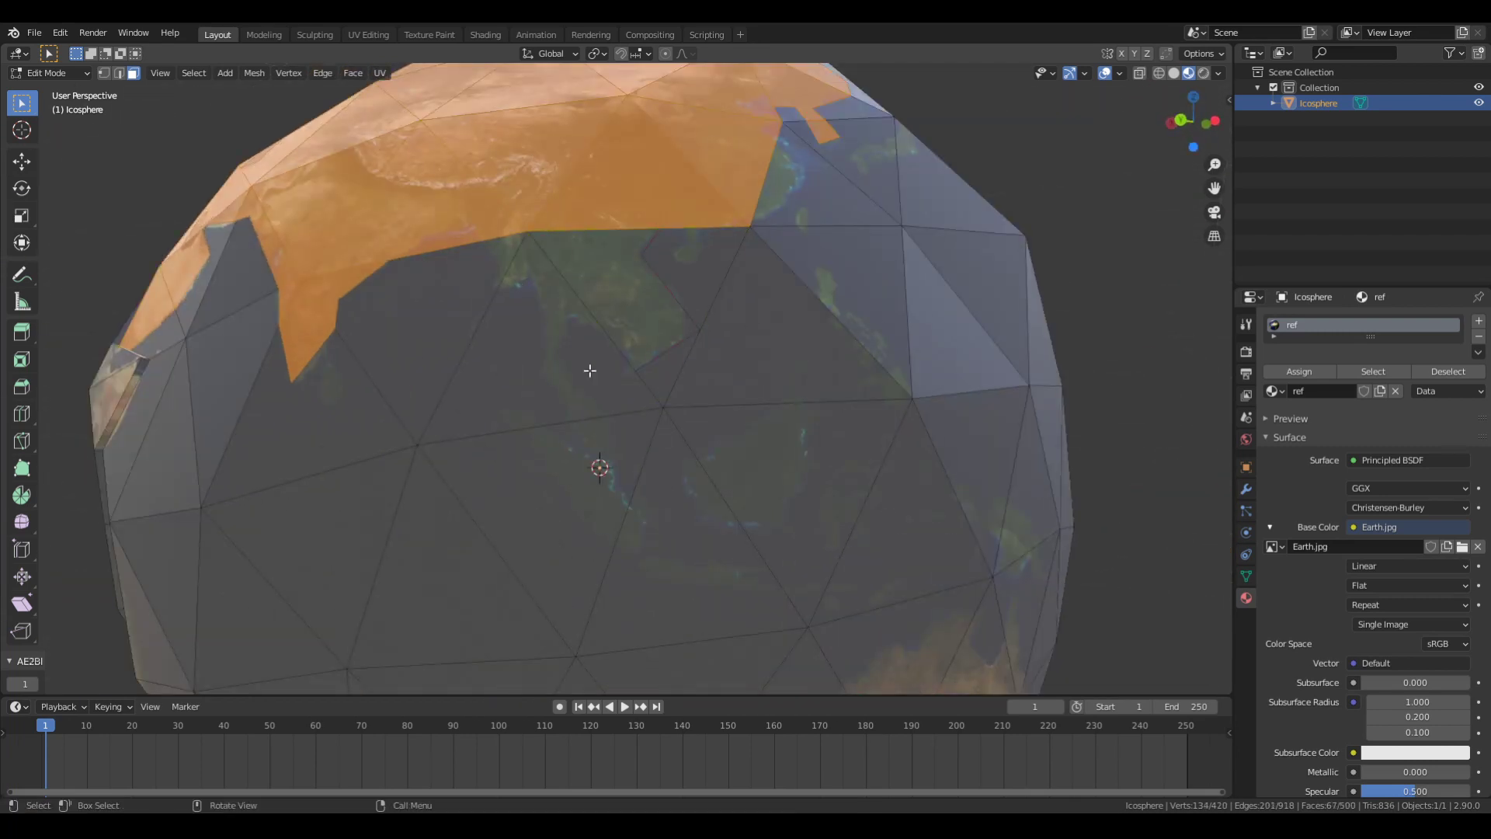
Step: Trace and confirm a multi-point coastline cut near India
click(600, 318)
click(500, 286)
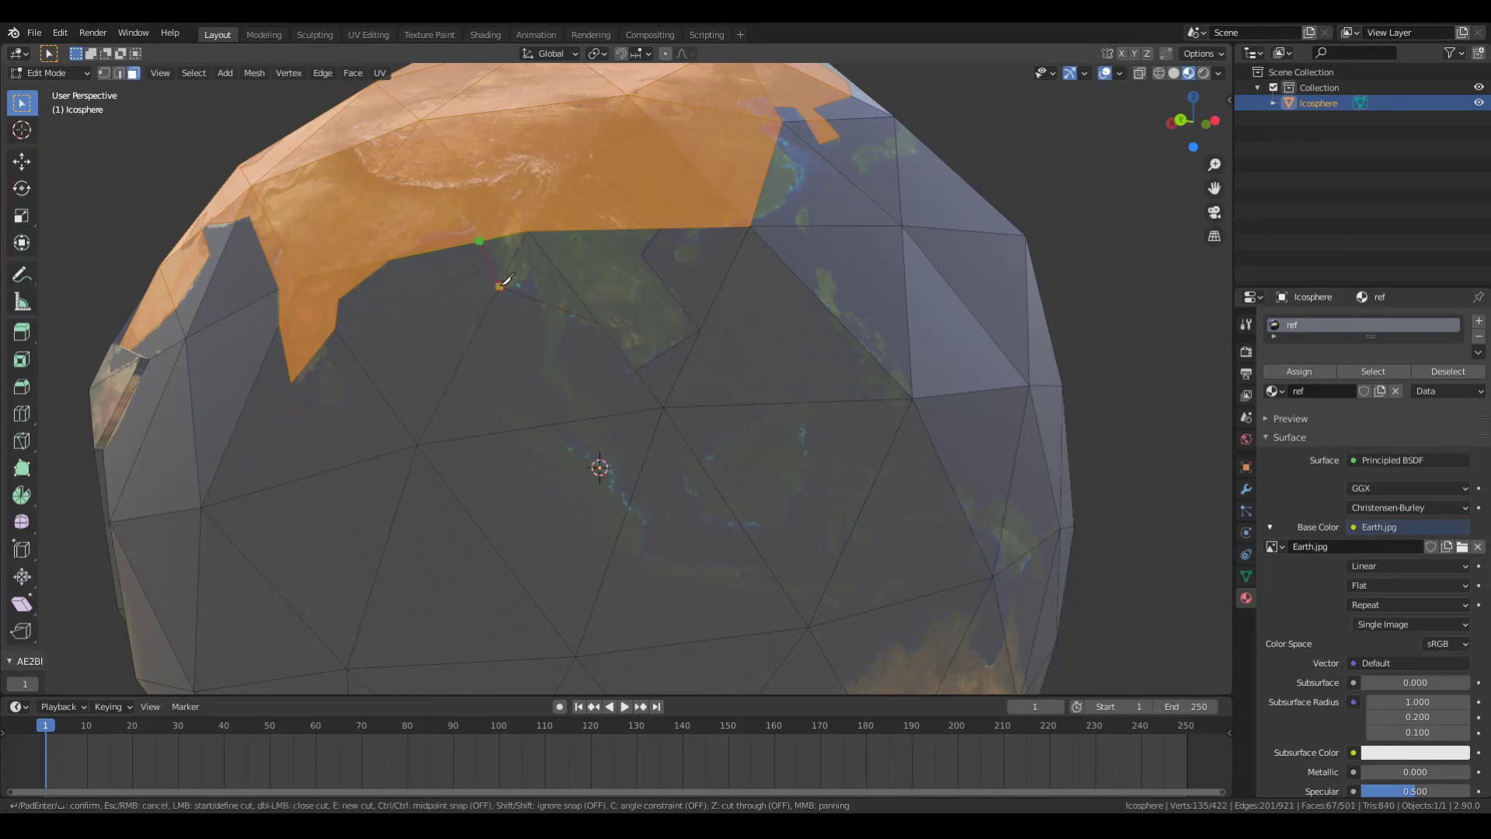
shift+click(543, 293)
middle_drag(543, 293, 662, 231)
key(k)
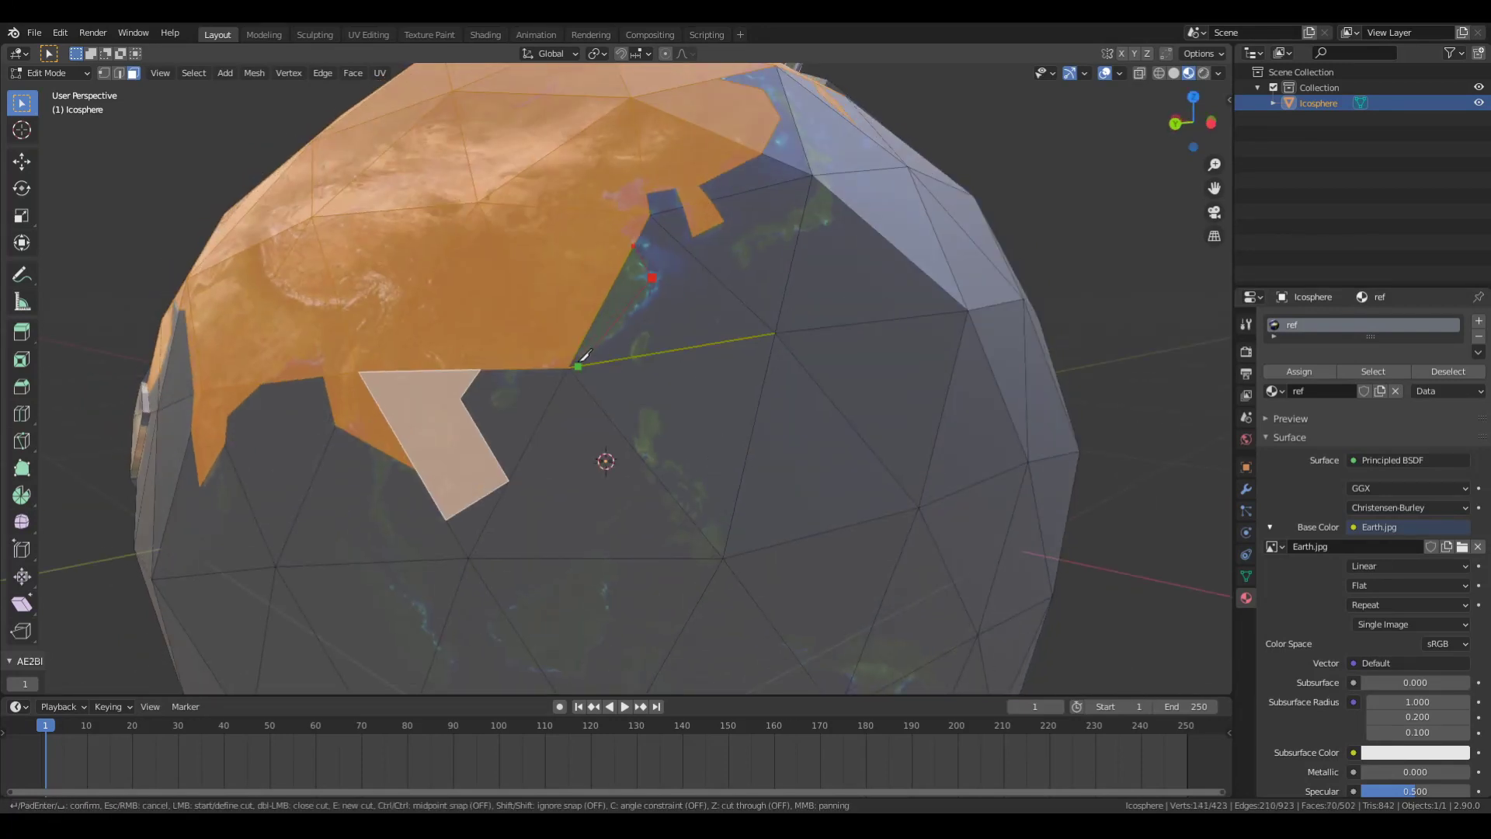
key(Return)
Step: Undo the last cut and redo the Arabian coastline cut
mouse_move(584, 357)
middle_down()
mouse_move(681, 453)
mouse_move(592, 490)
mouse_move(612, 456)
mouse_move(574, 421)
middle_up()
key(ctrl+z)
key(k)
key(Return)
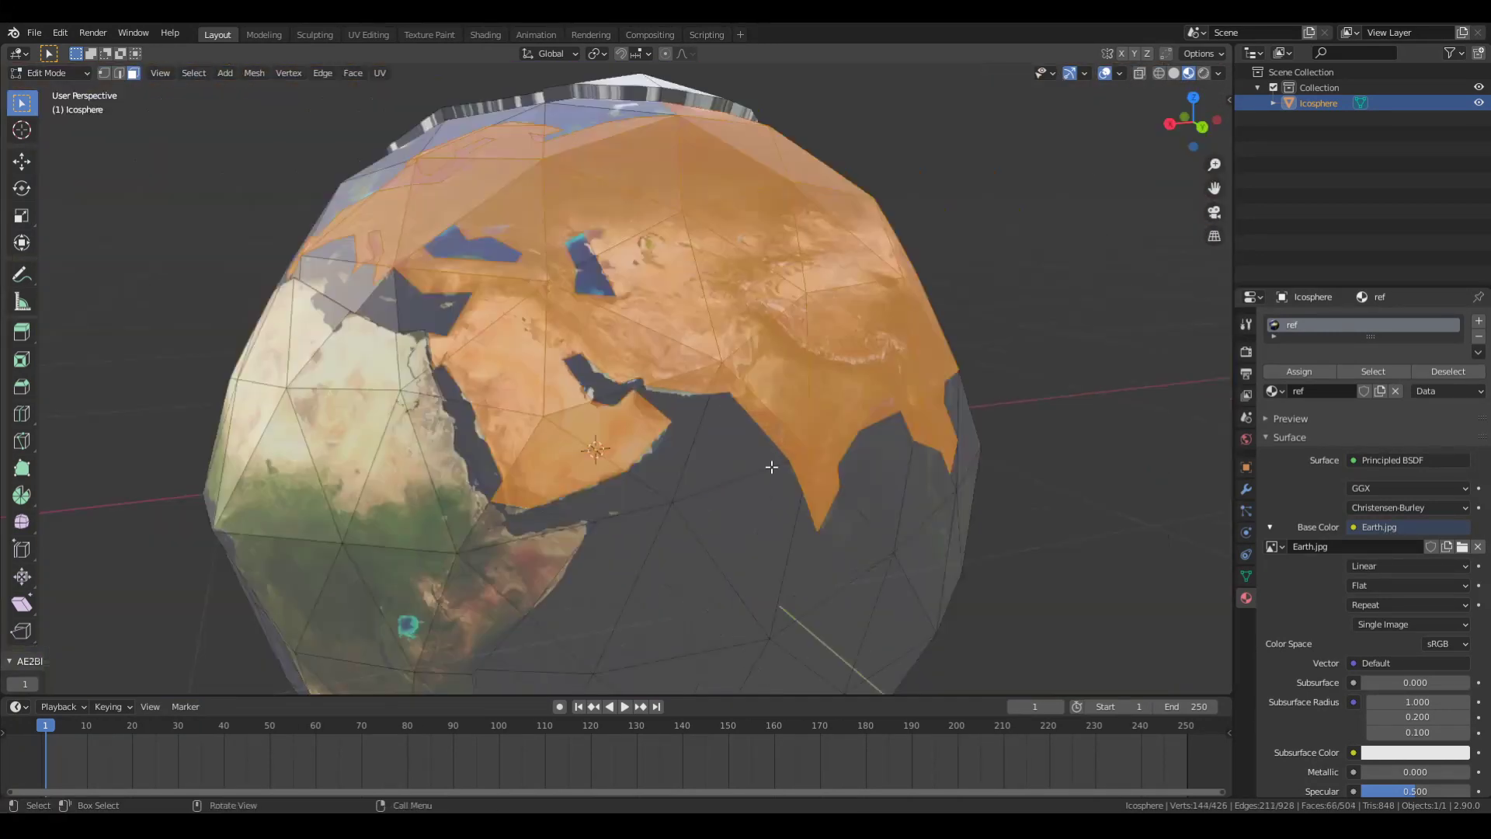
Step: Add one more knife cut toward the Indian Ocean
mouse_move(655, 394)
middle_down()
mouse_move(684, 408)
mouse_move(651, 266)
middle_up()
key(k)
click(651, 266)
key(Return)
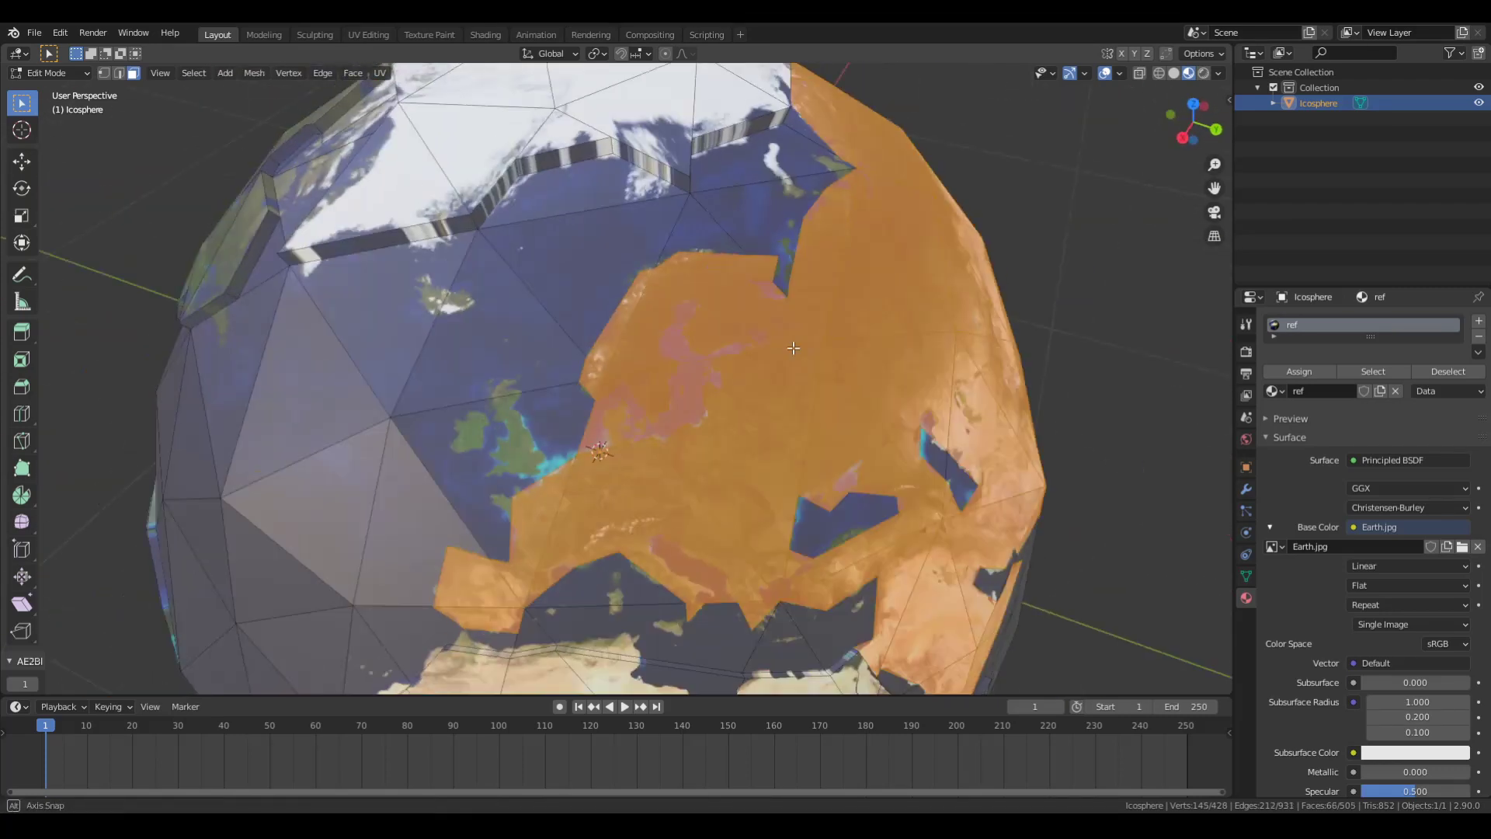
mouse_move(608, 340)
middle_down()
mouse_move(762, 394)
mouse_move(566, 360)
mouse_move(622, 326)
middle_up()
Step: Push the Eurasian land faces outward, then leave Edit Mode and orbit the globe
key(alt+e)
click(762, 394)
key(Escape)
key(Tab)
middle_drag(716, 358, 980, 407)
Step: Back in Edit Mode, knife-cut a closed loop around Australia's coast
key(z)
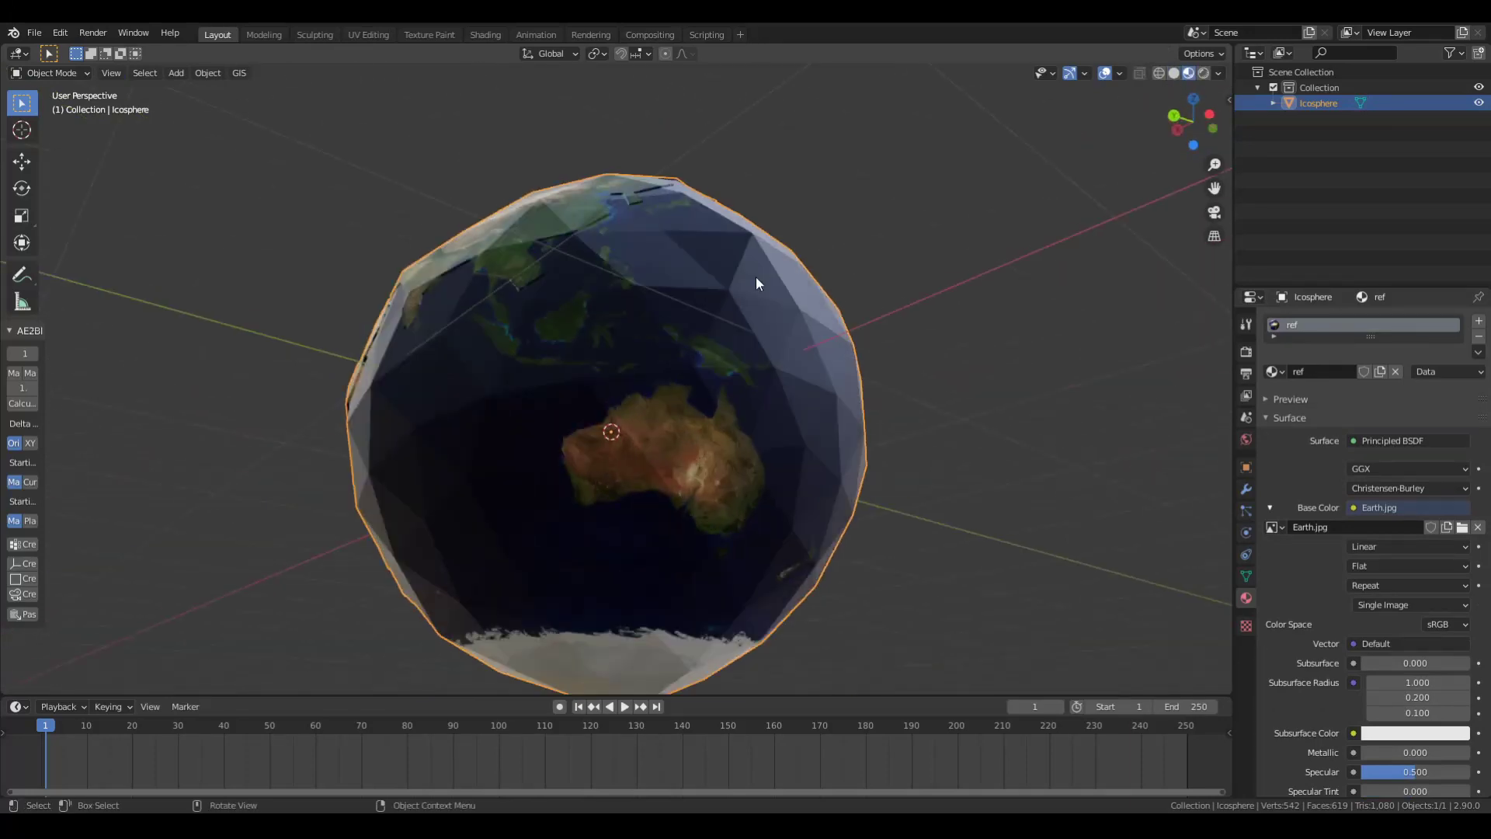
key(Tab)
scroll(756, 276, up, 4)
key(k)
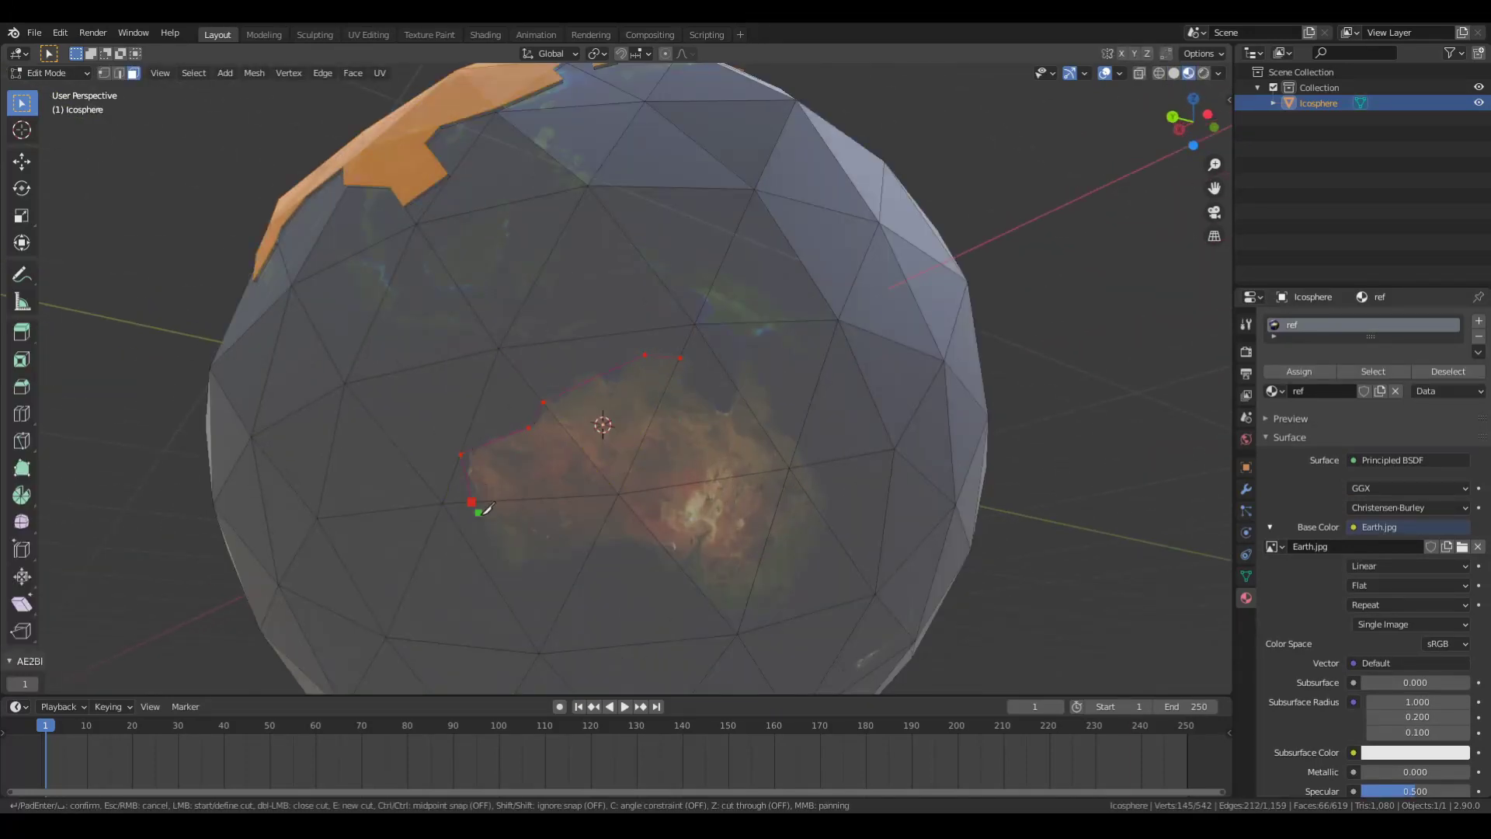
key(k)
click(681, 359)
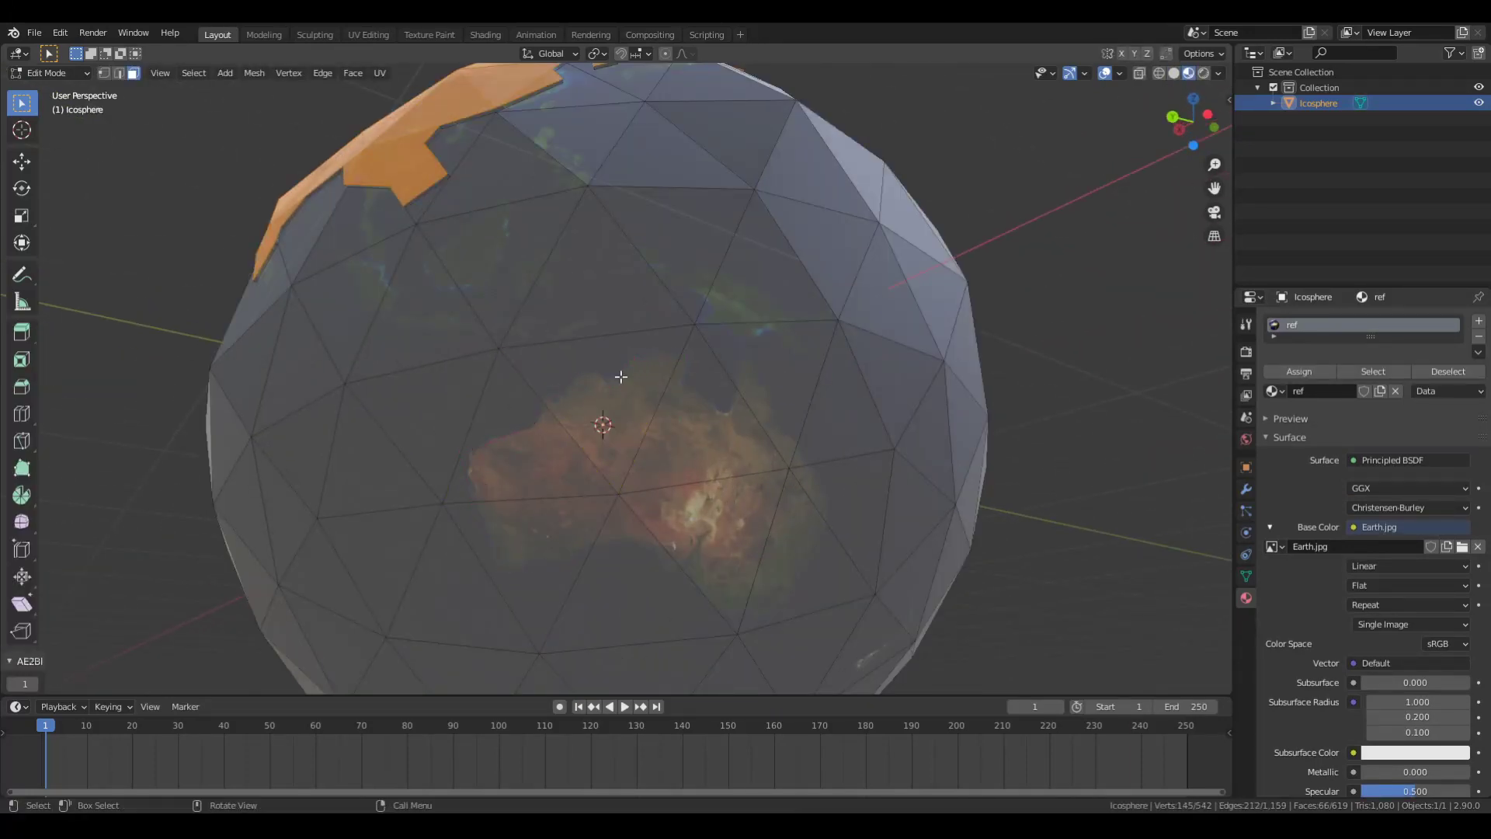
key(k)
click(681, 357)
click(543, 403)
key(Return)
Step: Add further knife cuts along Australia's east coast
scroll(644, 555, up, 4)
key(k)
click(662, 530)
click(830, 463)
key(Return)
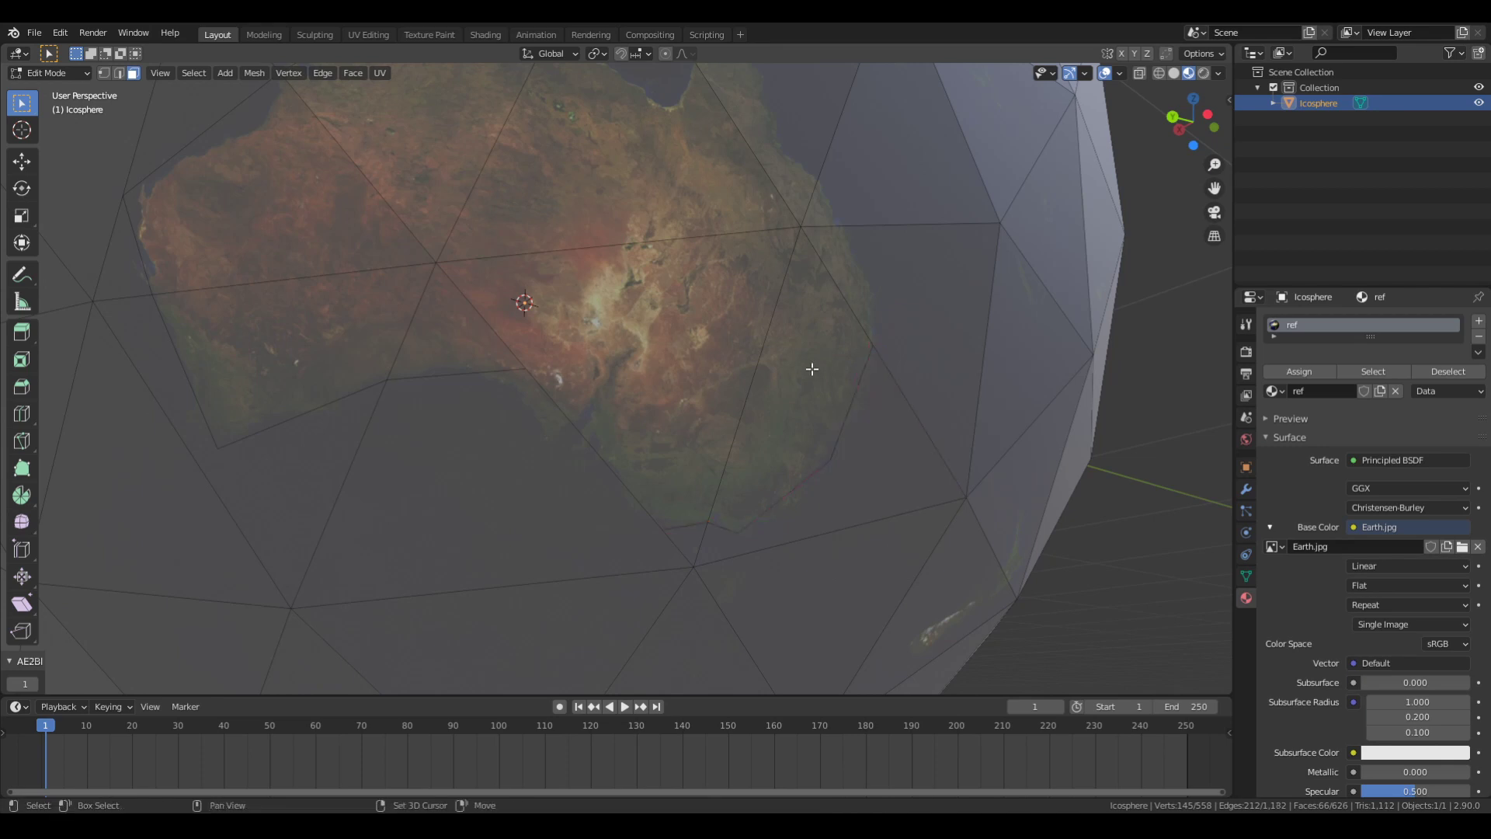
scroll(781, 552, up, 2)
key(k)
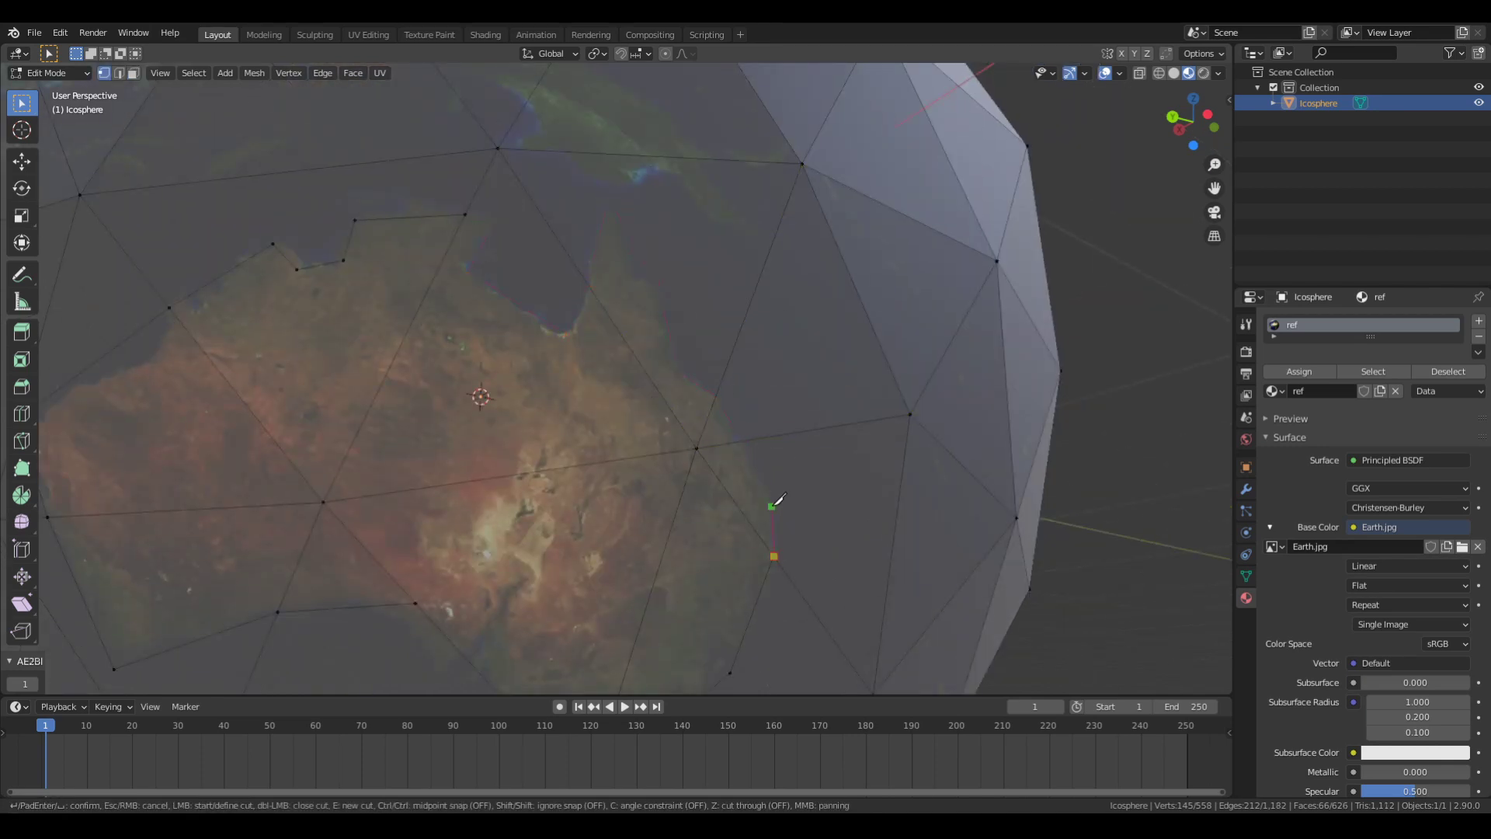
key(Return)
Step: Frame Australia, select its land faces and bring up Extrude Along Normals
scroll(549, 267, down, 2)
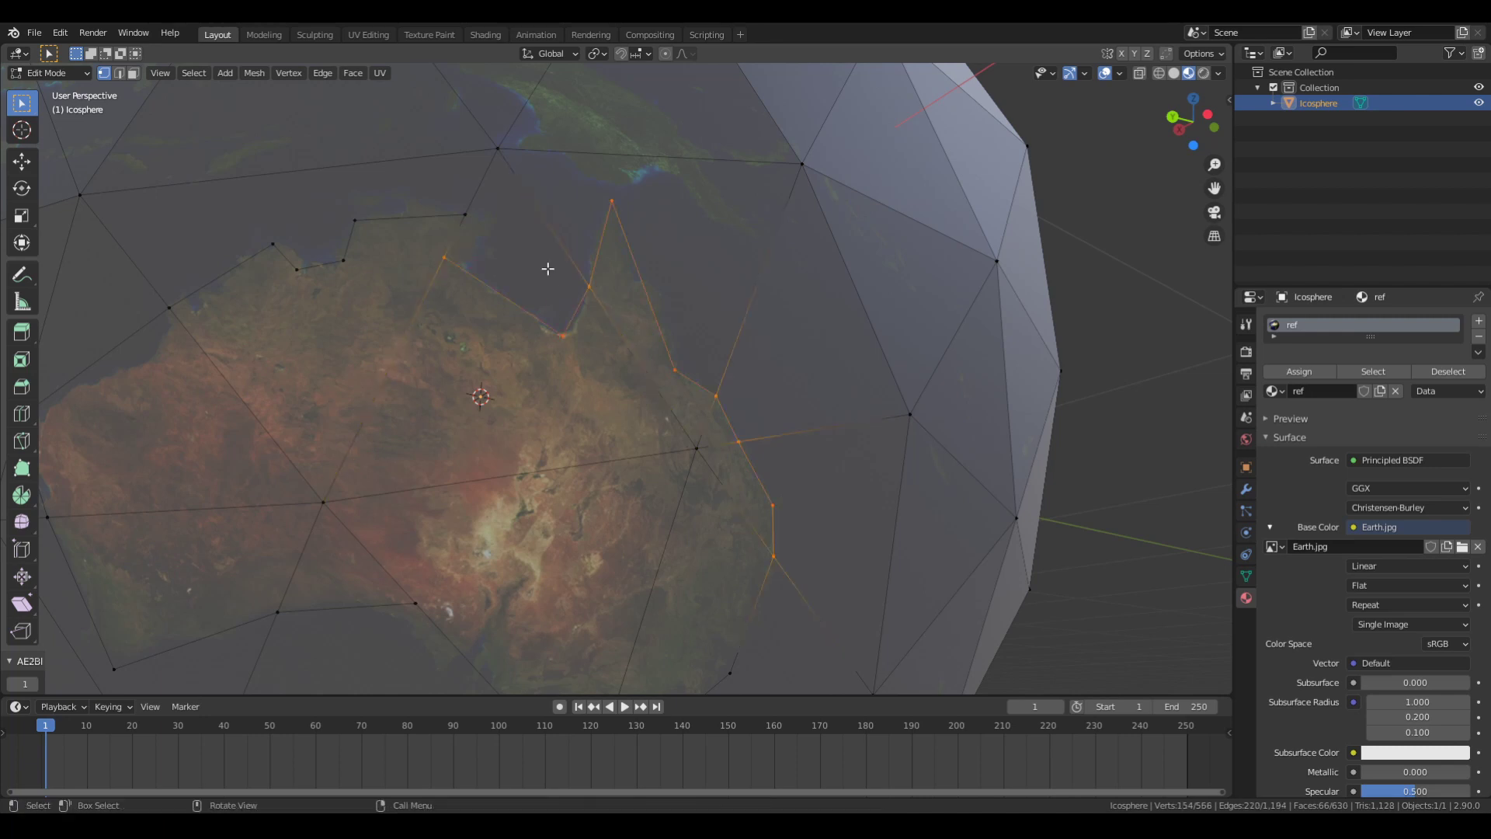
middle_drag(699, 533, 466, 400)
scroll(628, 433, down, 2)
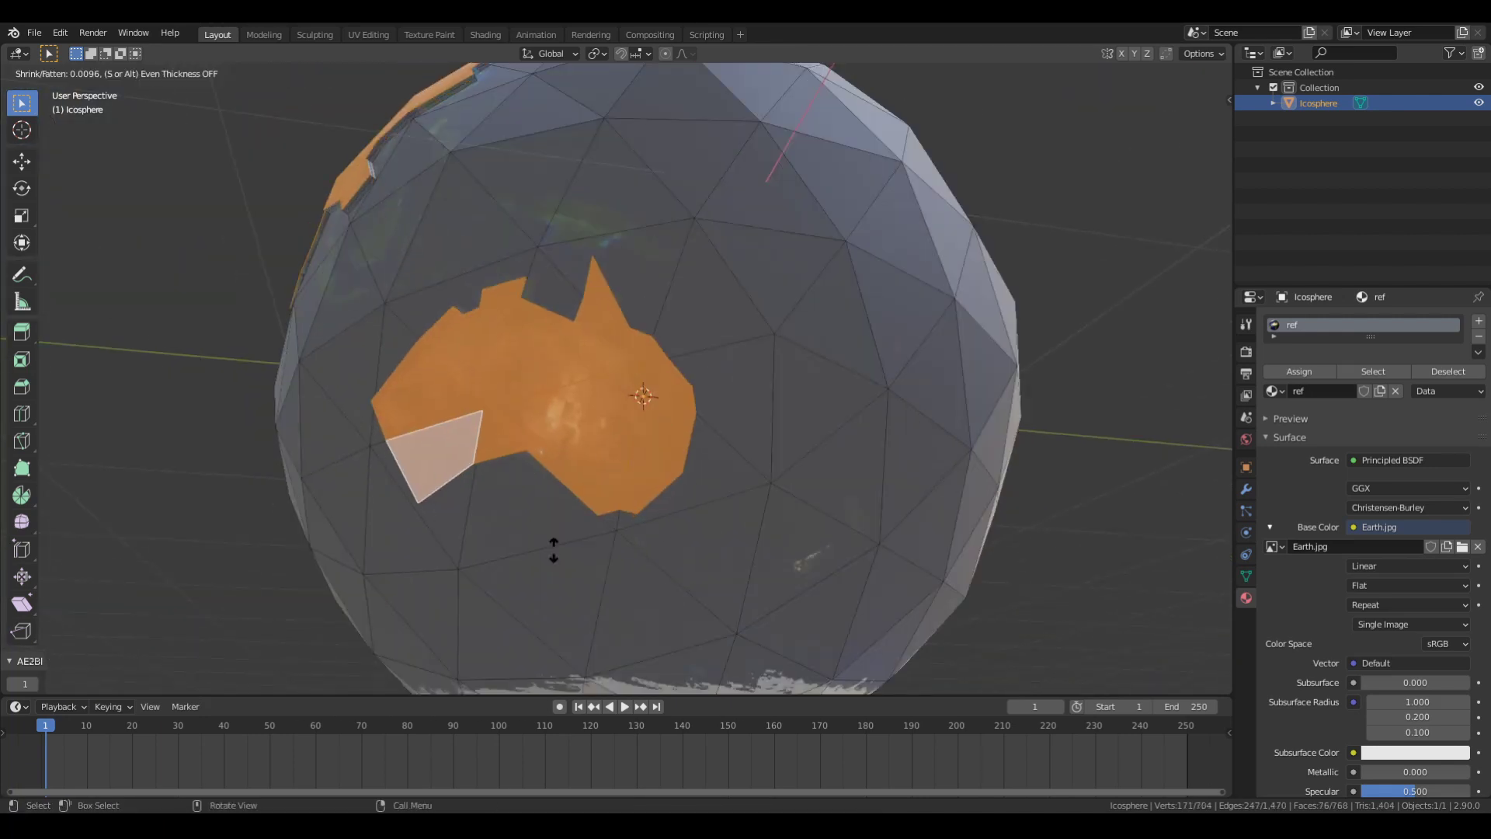
middle_drag(553, 549, 590, 466)
click(652, 481)
key(alt+e)
Step: Extrude Australia slightly along its normals and begin a cut at Antarctica's coast
click(609, 536)
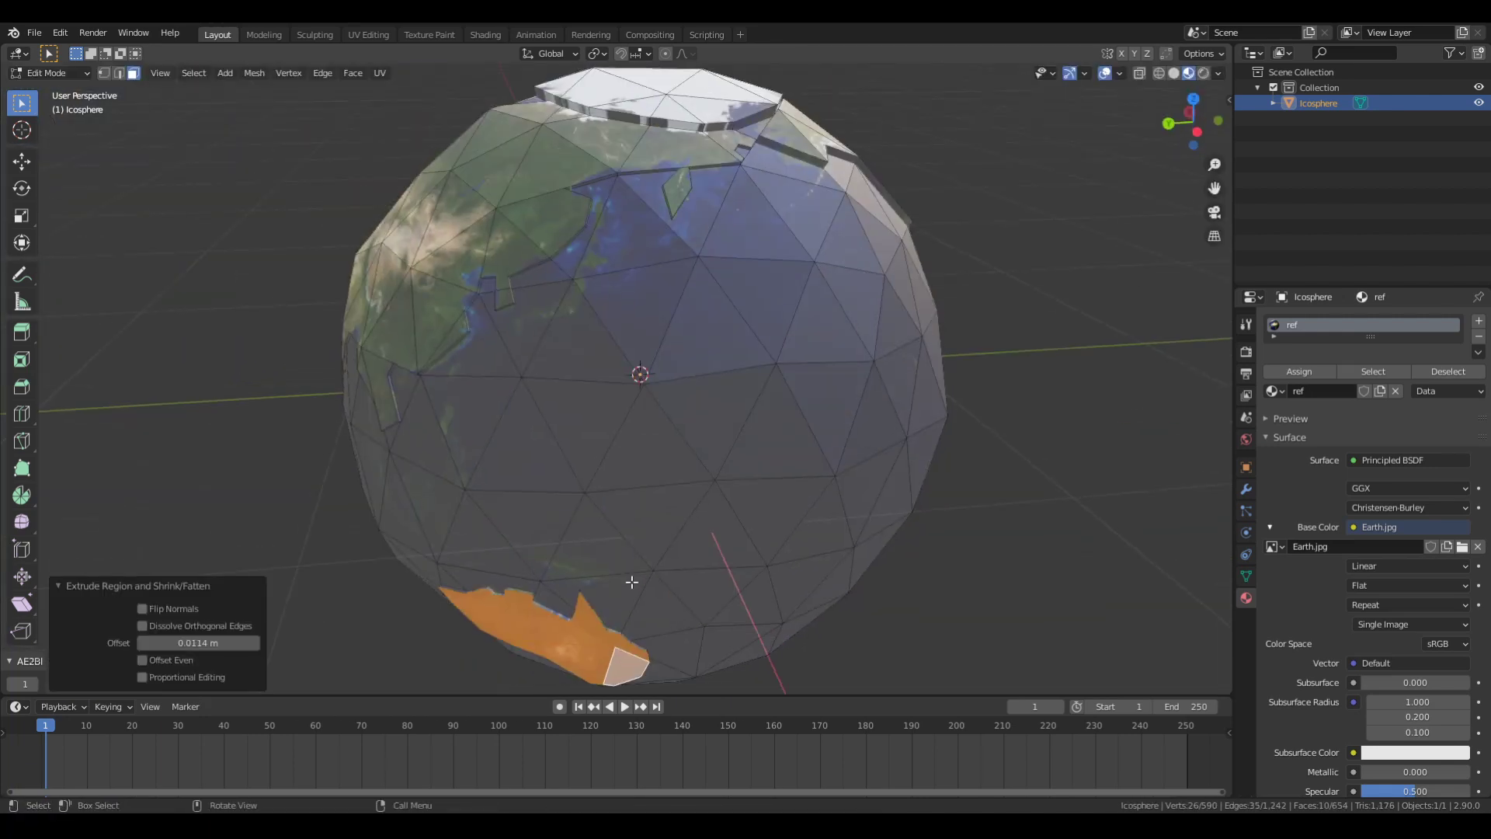
middle_drag(609, 539, 646, 310)
key(k)
click(670, 242)
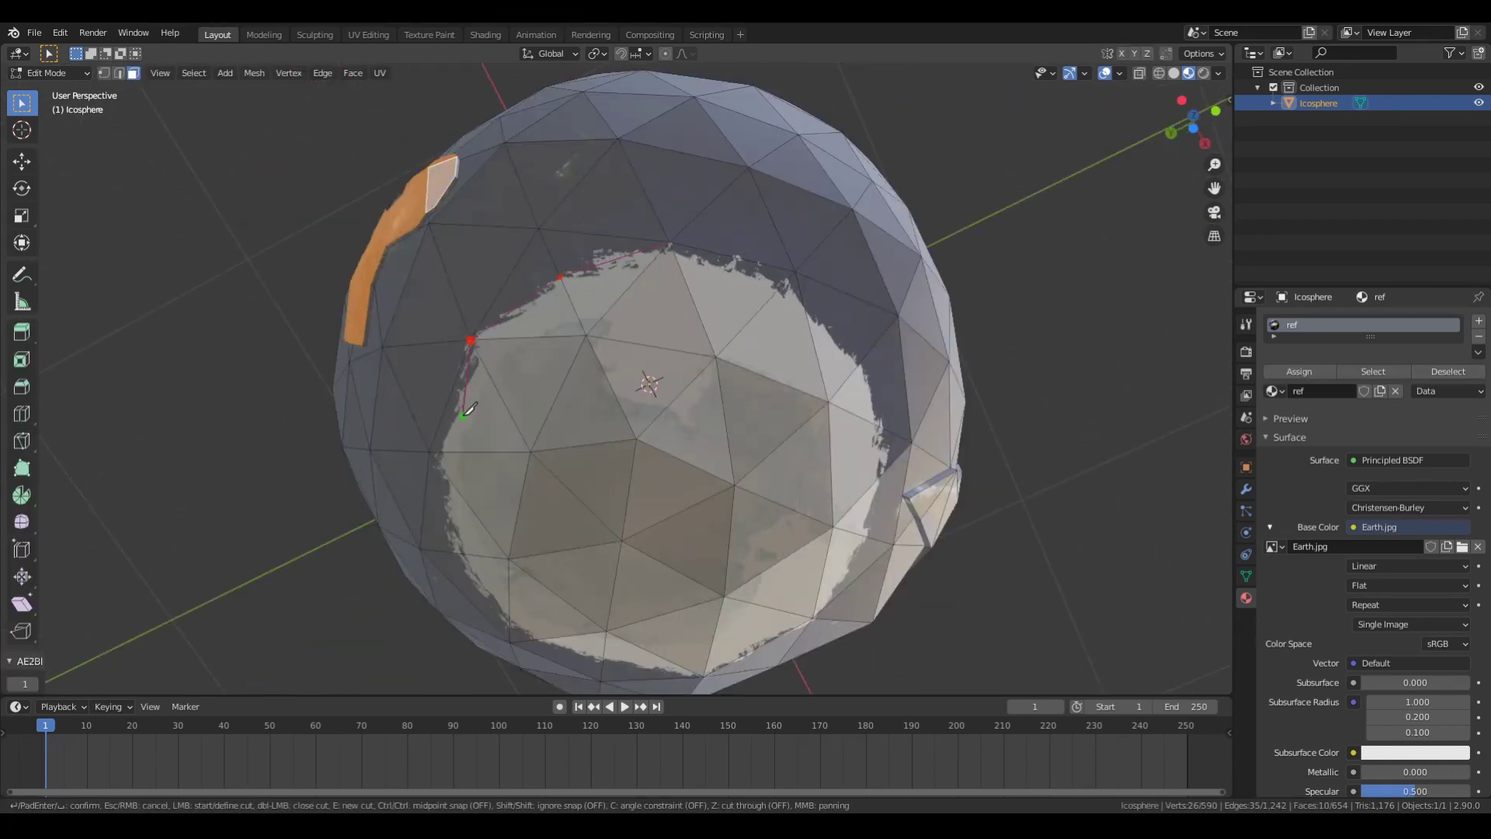
Step: Orbit under the globe and complete the Antarctic coastline cut
middle_drag(469, 409, 721, 368)
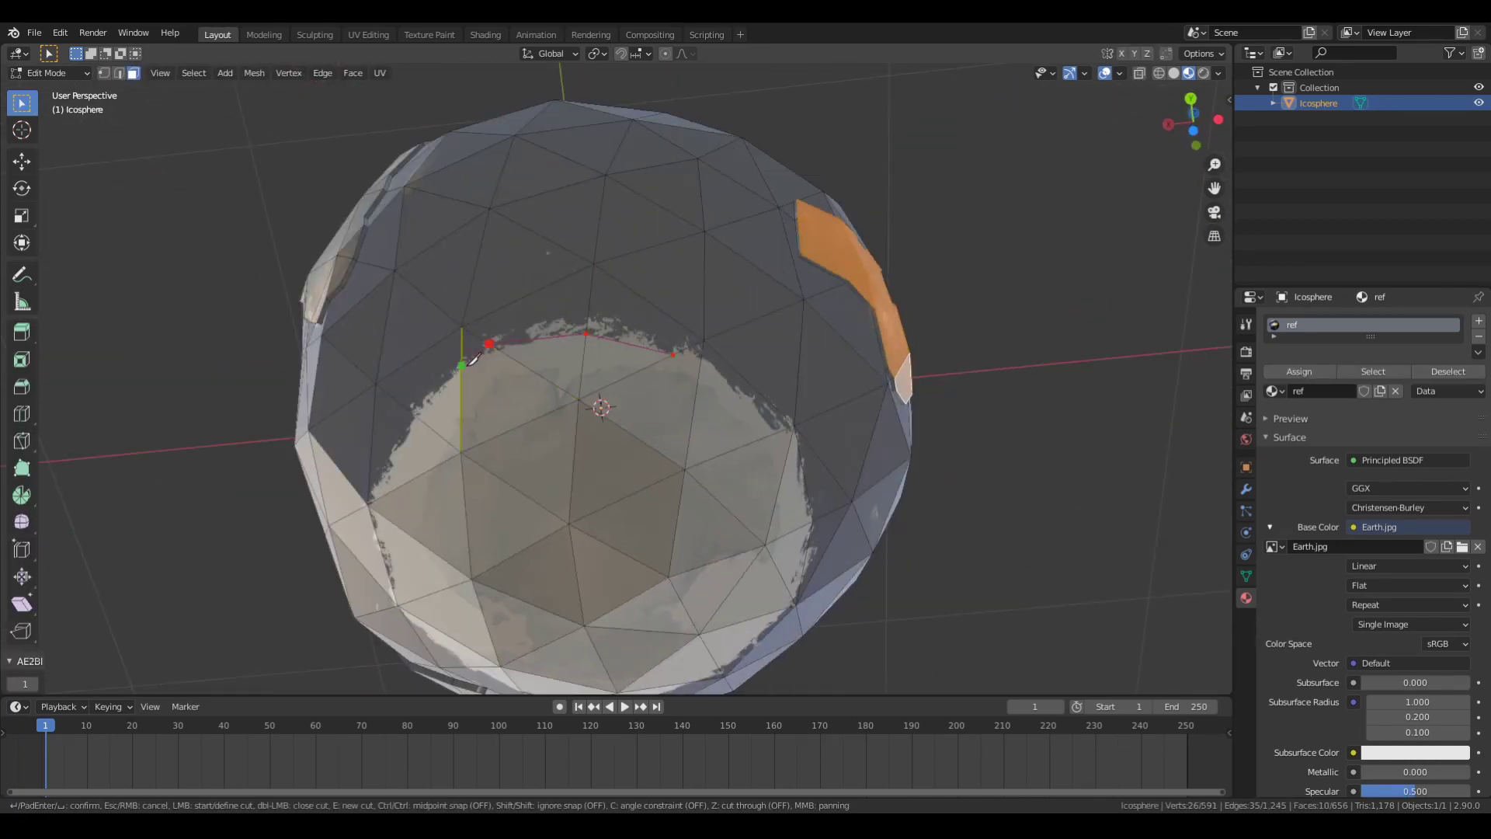
middle_drag(378, 494, 659, 301)
click(659, 301)
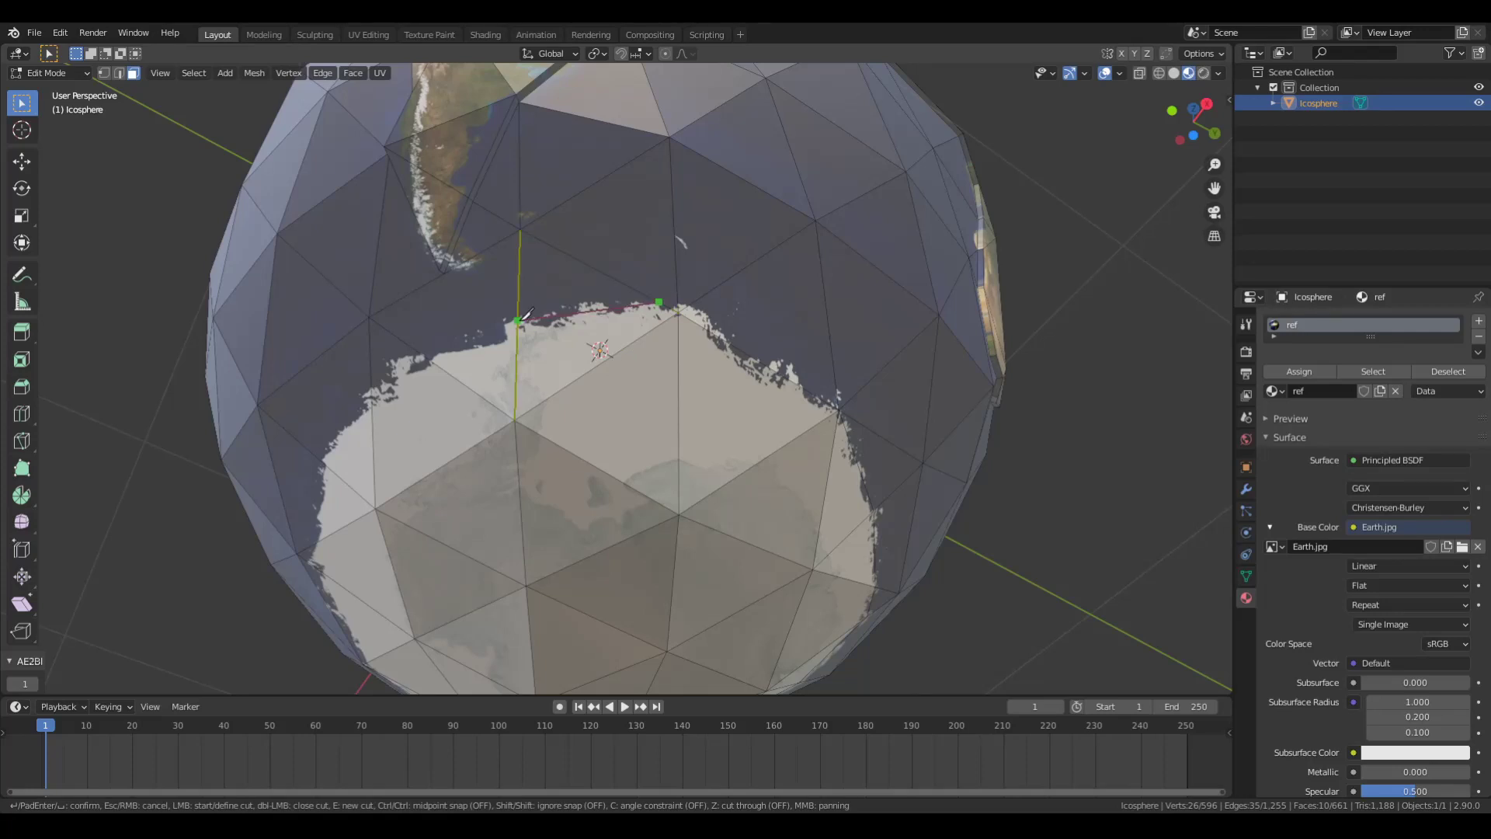
middle_drag(435, 403, 565, 269)
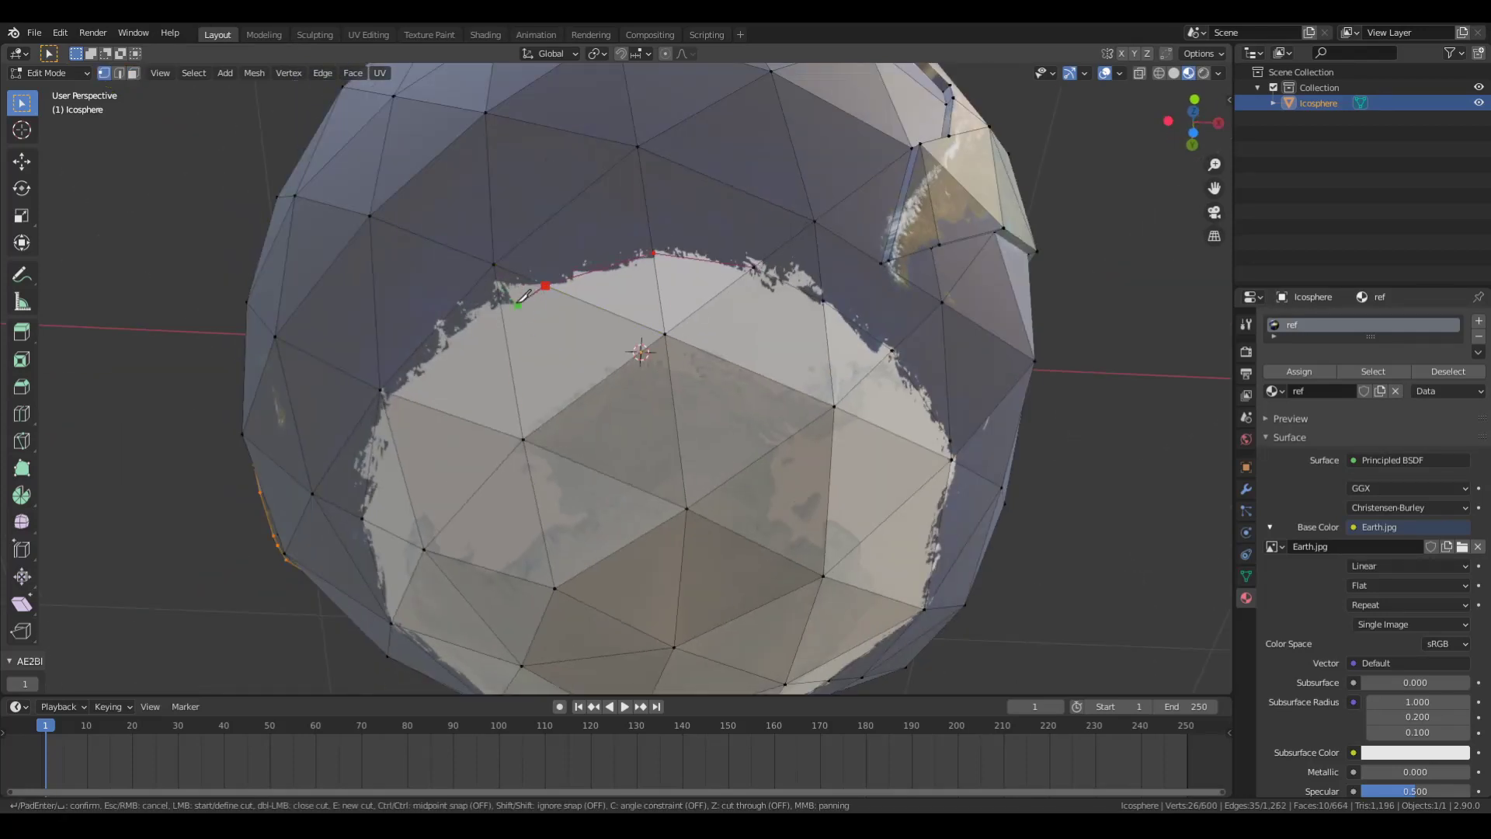
key(Return)
Step: Select the Antarctic ice-cap faces in face mode, then return to Object Mode
key(3)
scroll(589, 414, down, 3)
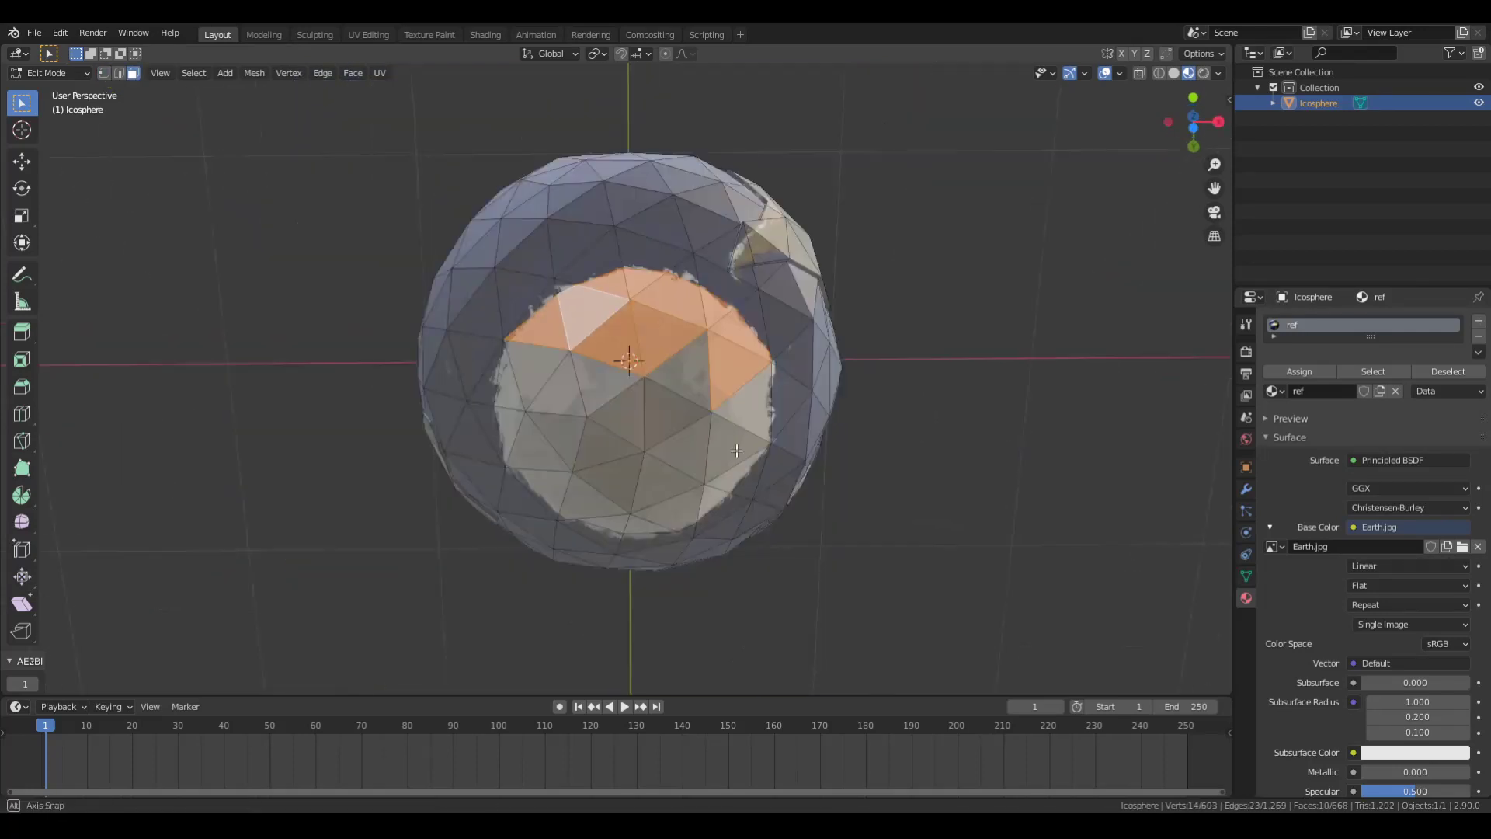
mouse_move(588, 414)
middle_down()
mouse_move(780, 339)
mouse_move(758, 440)
mouse_move(594, 268)
mouse_move(751, 361)
mouse_move(813, 445)
middle_up()
key(Tab)
key(Tab)
scroll(758, 440, up, 3)
key(Tab)
Step: Orbit and zoom around the globe in solid shading, toggling Edit Mode to inspect it
scroll(813, 444, down, 3)
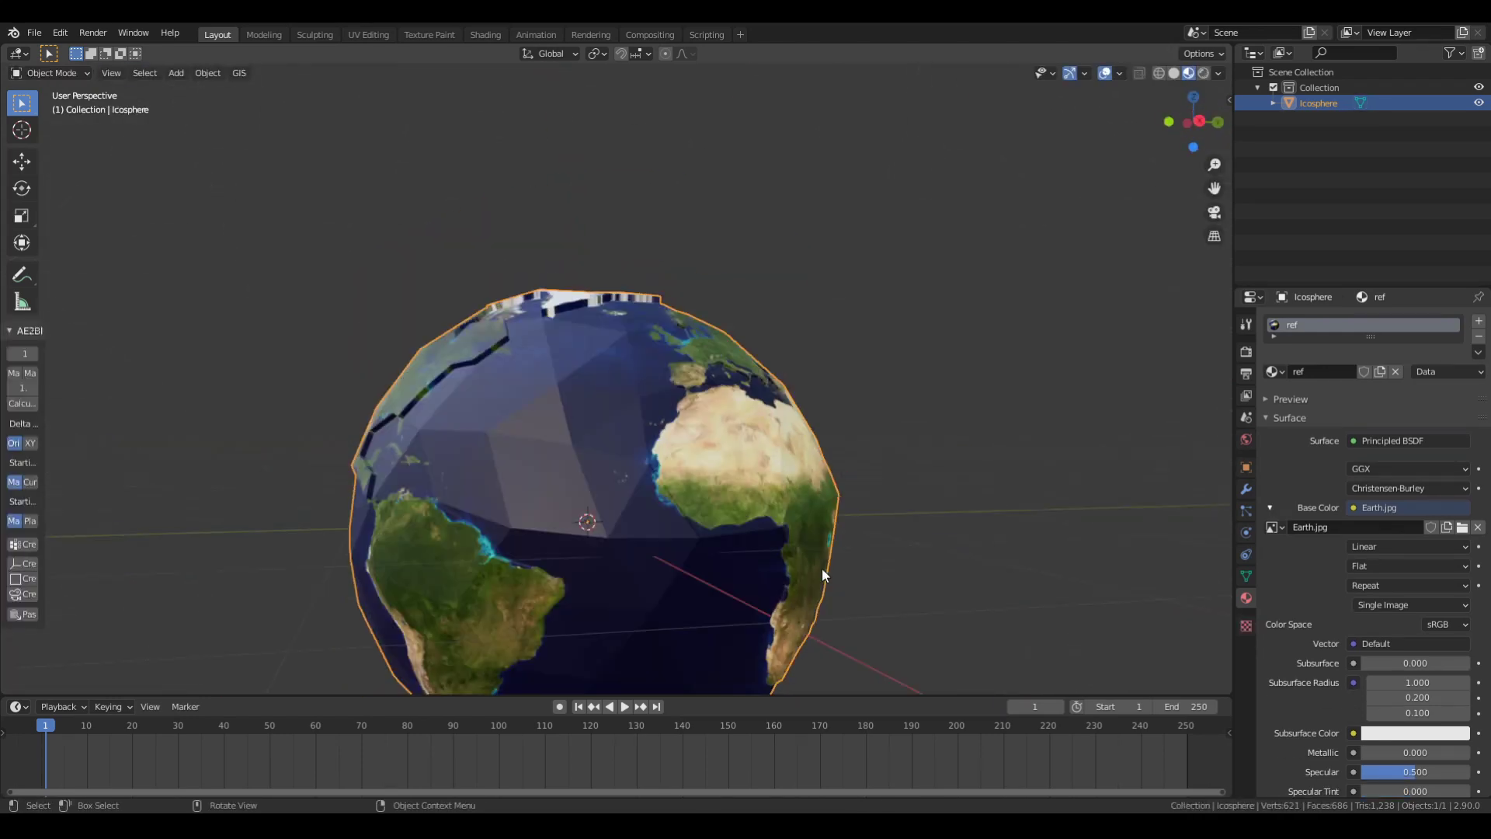
middle_drag(822, 567, 895, 360)
key(z)
key(Tab)
scroll(690, 473, up, 4)
key(Tab)
scroll(643, 466, down, 4)
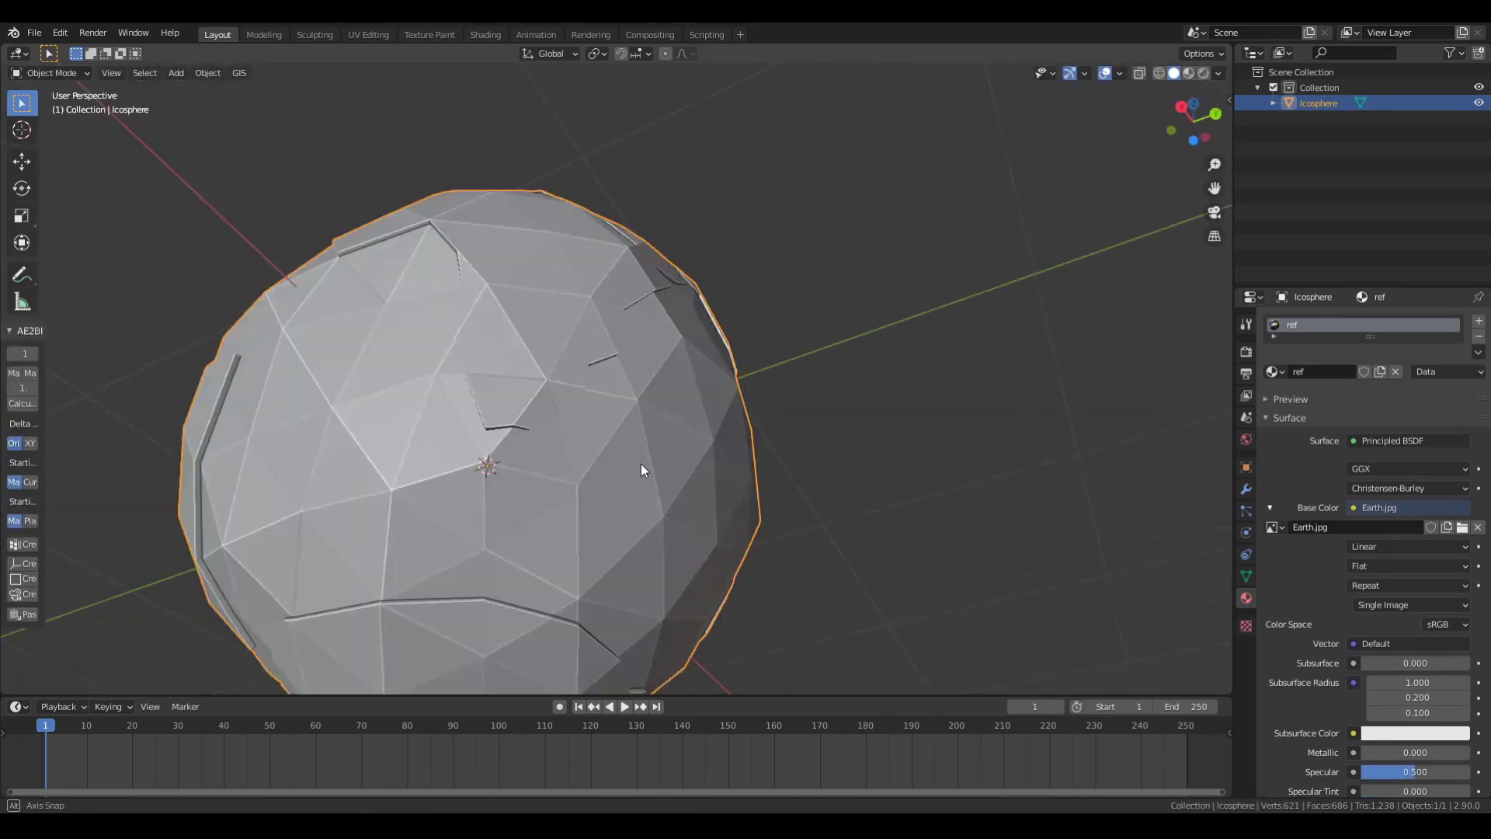
middle_drag(643, 467, 798, 458)
key(Tab)
key(Tab)
scroll(783, 404, down, 3)
mouse_move(783, 403)
middle_down()
mouse_move(617, 387)
mouse_move(804, 491)
mouse_move(948, 309)
middle_up()
key(Tab)
scroll(616, 387, up, 4)
key(Tab)
scroll(855, 419, down, 3)
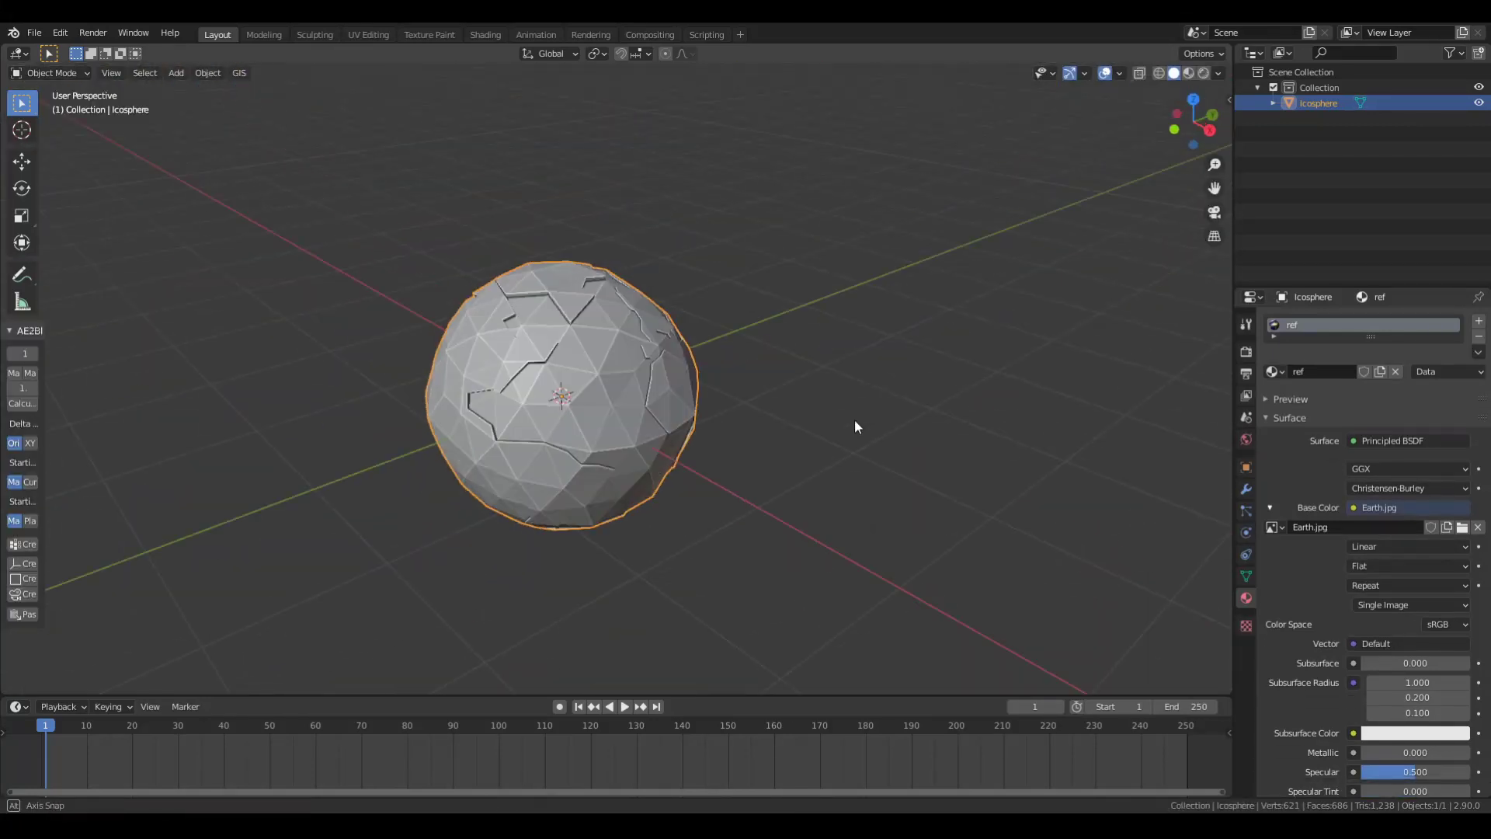
scroll(772, 380, up, 2)
Step: Add a second material slot with a new material named sea
click(1479, 320)
click(1270, 403)
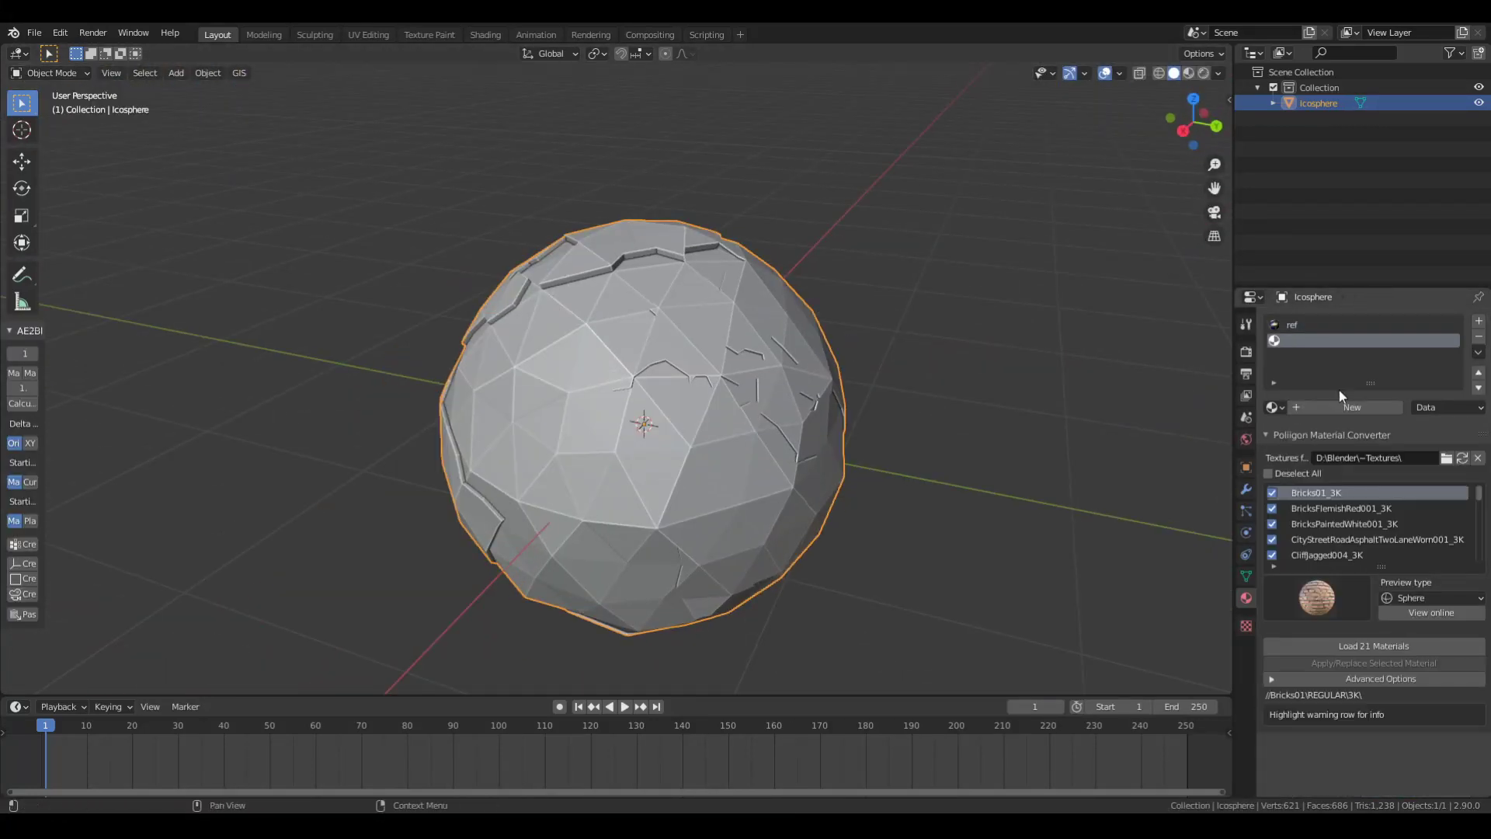
click(1321, 482)
Step: In face select mode, select all linked ocean faces, then leave Edit Mode
key(Tab)
mouse_move(684, 373)
middle_down()
mouse_move(619, 377)
mouse_move(645, 435)
mouse_move(544, 418)
middle_up()
key(3)
click(620, 377)
key(l)
key(z)
scroll(664, 467, up, 4)
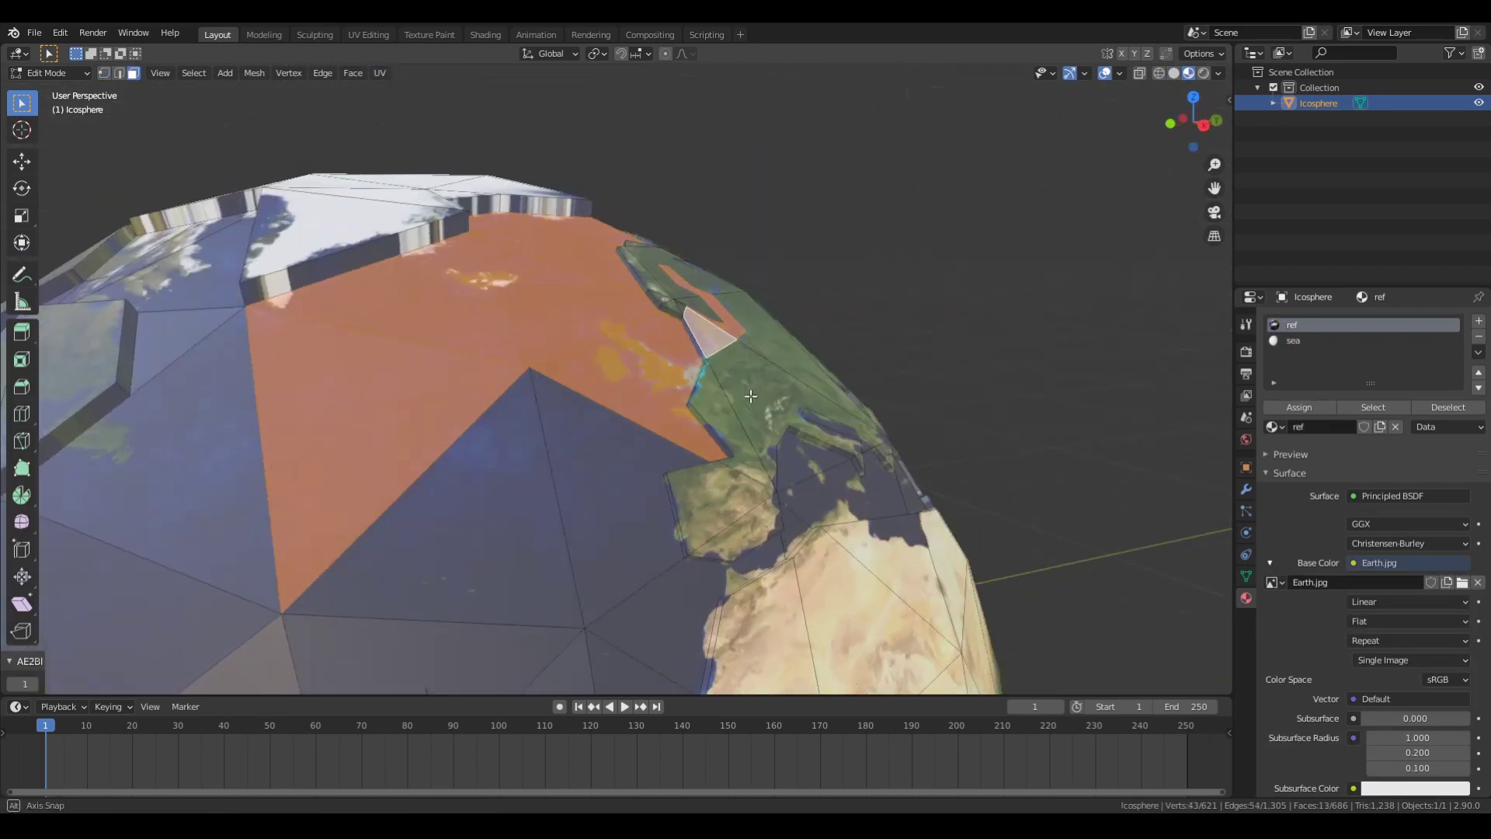
key(Tab)
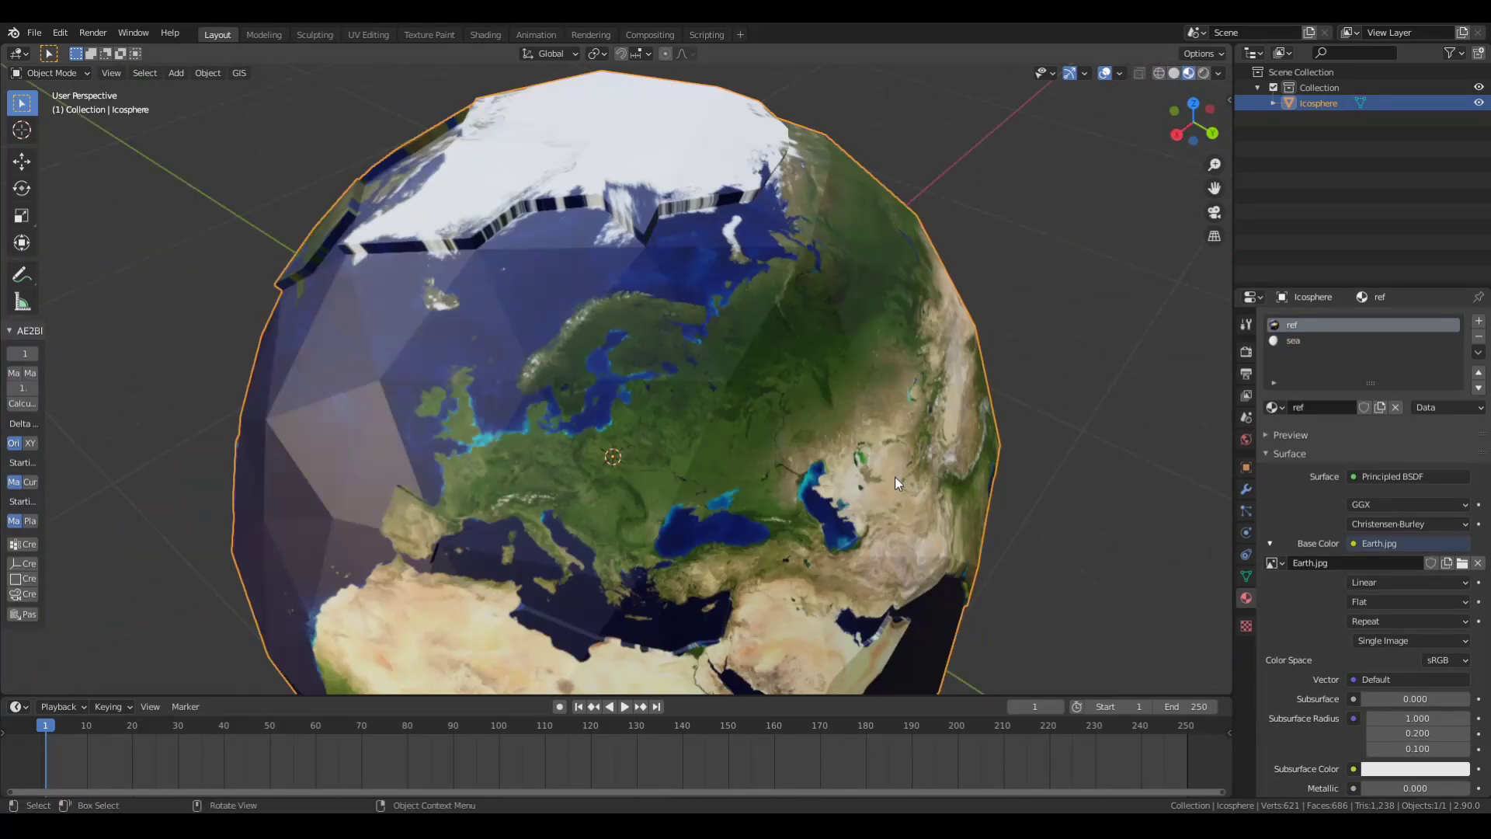
Step: Confirm the knife cut around Great Britain
key(Tab)
scroll(786, 430, up, 3)
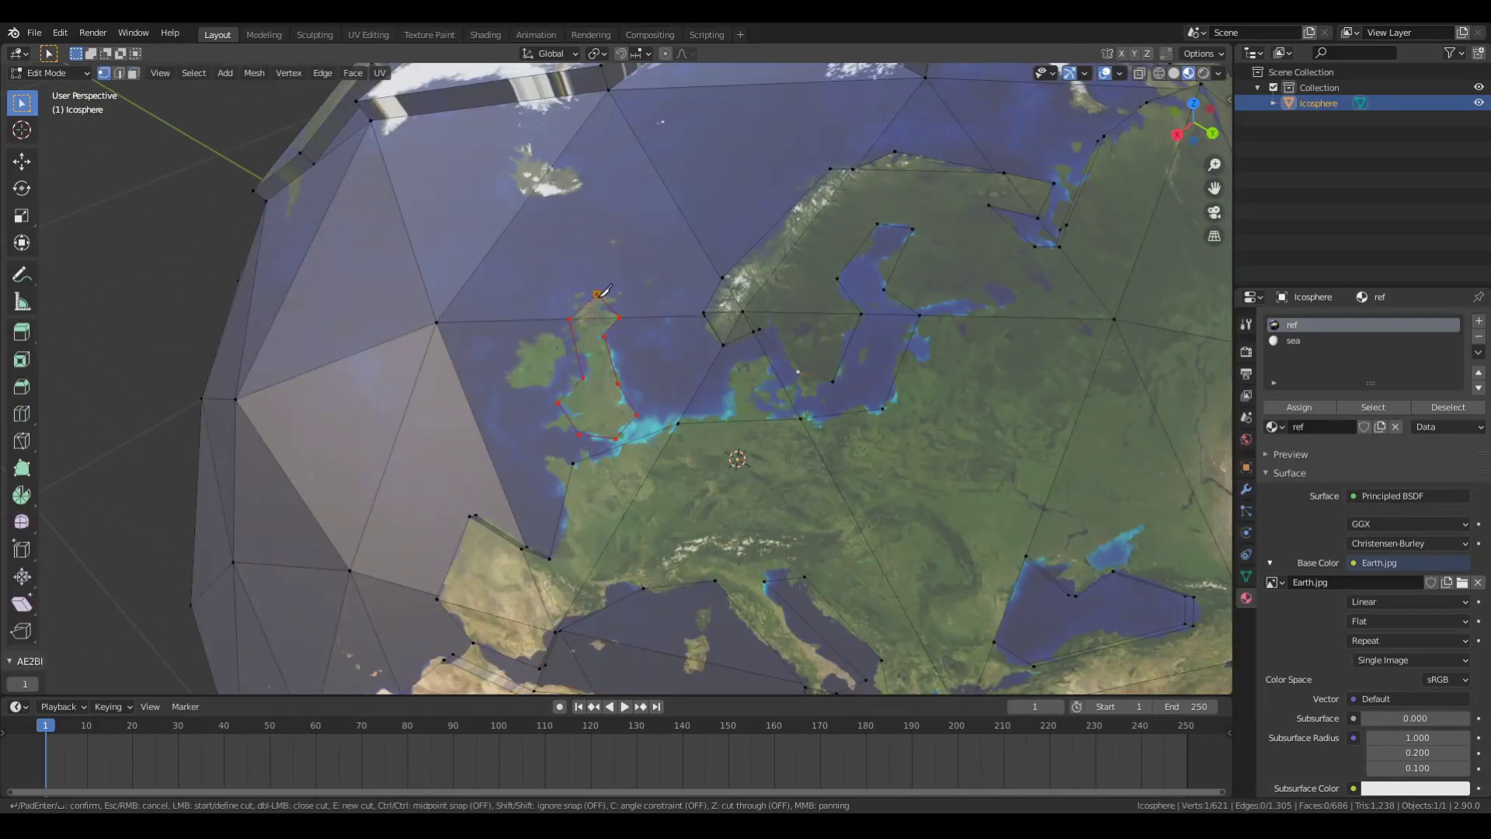
key(Return)
key(Return)
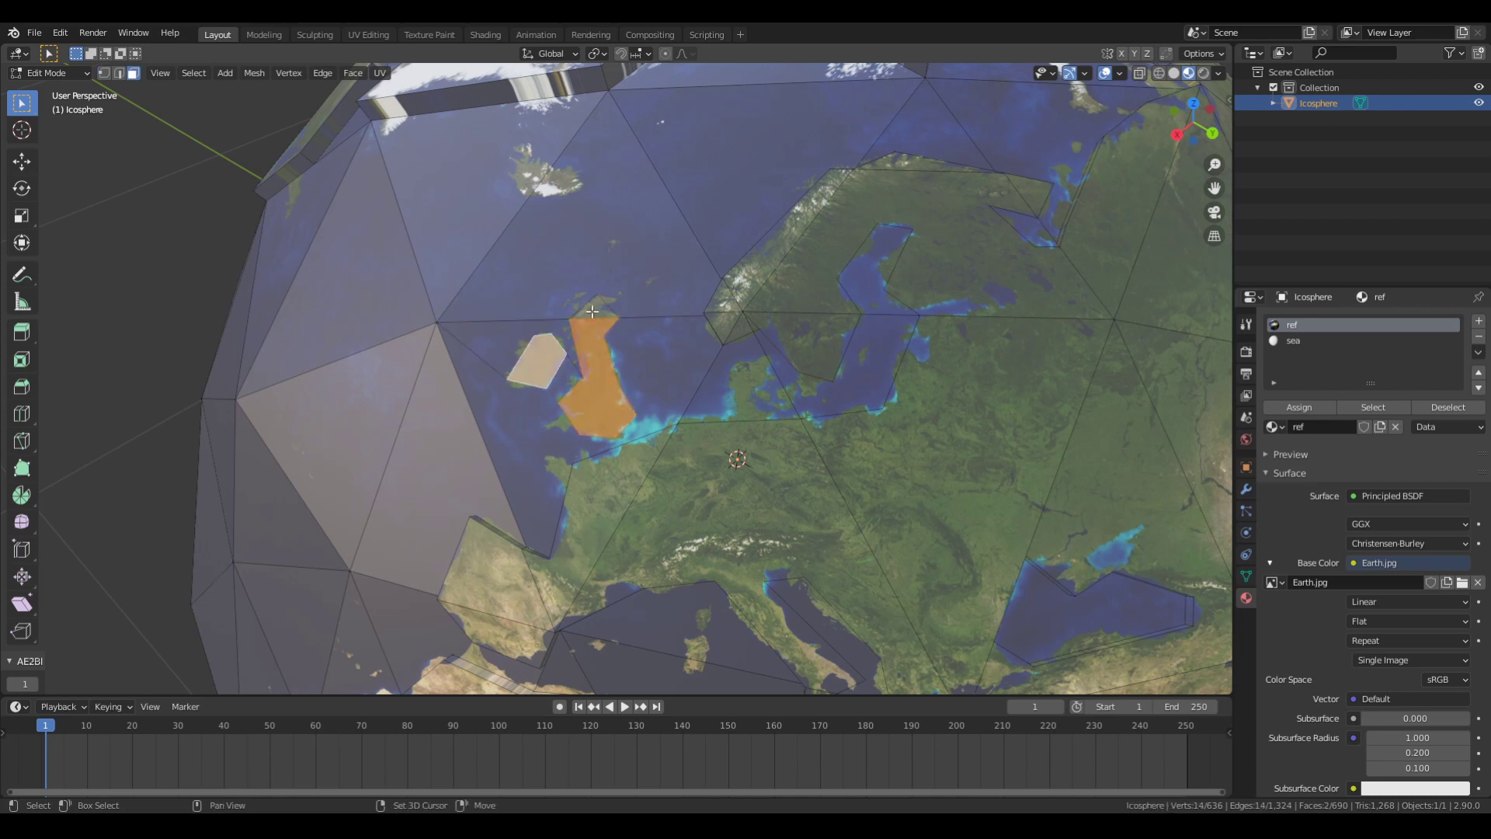
Step: Knife-cut the outline of Madagascar on the globe
mouse_move(548, 356)
middle_down()
mouse_move(692, 489)
mouse_move(774, 375)
mouse_move(739, 443)
middle_up()
key(Tab)
scroll(692, 490, down, 4)
key(Tab)
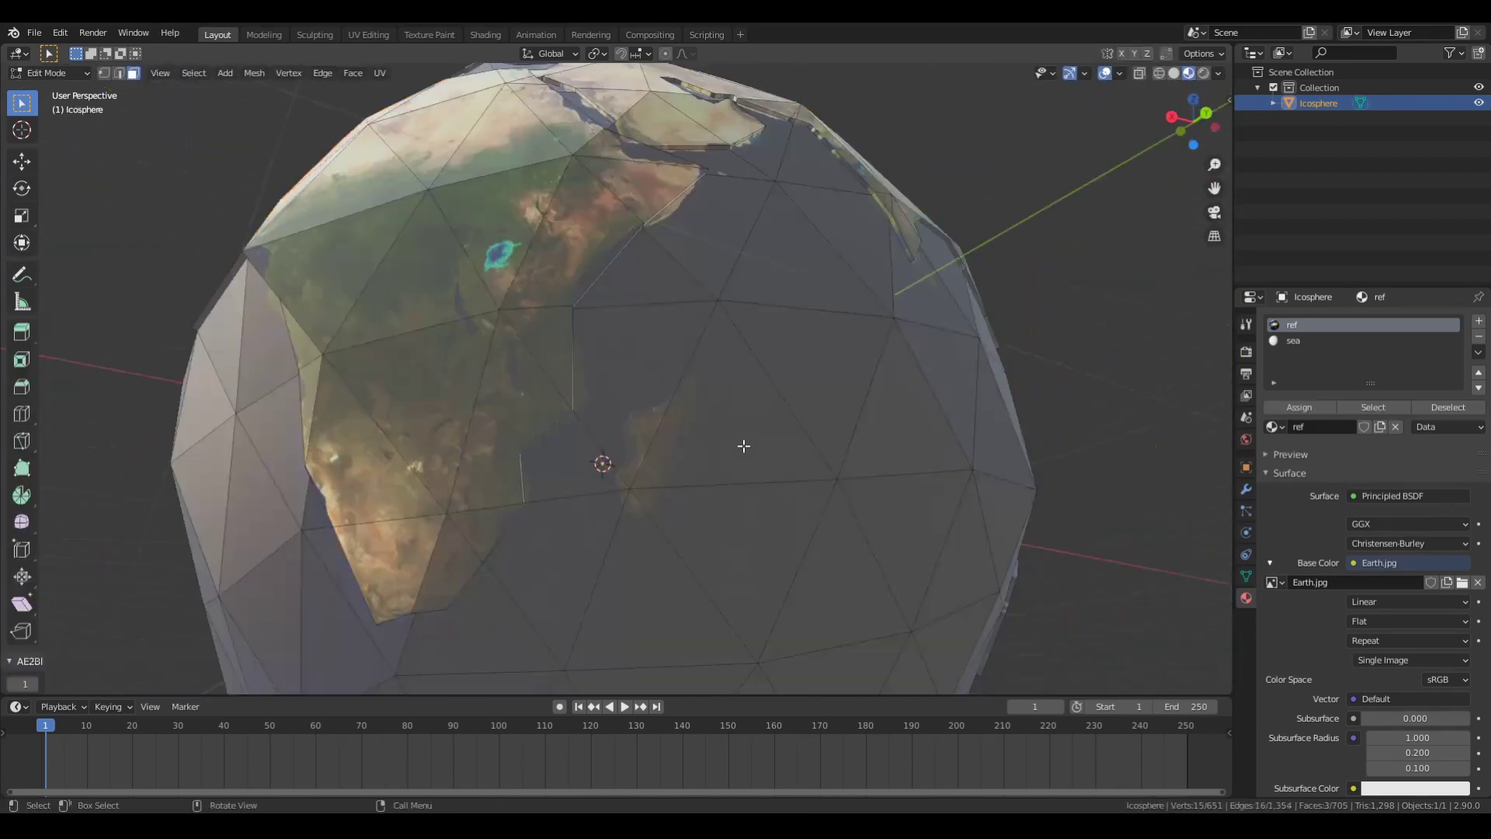
scroll(738, 443, up, 3)
key(k)
click(677, 330)
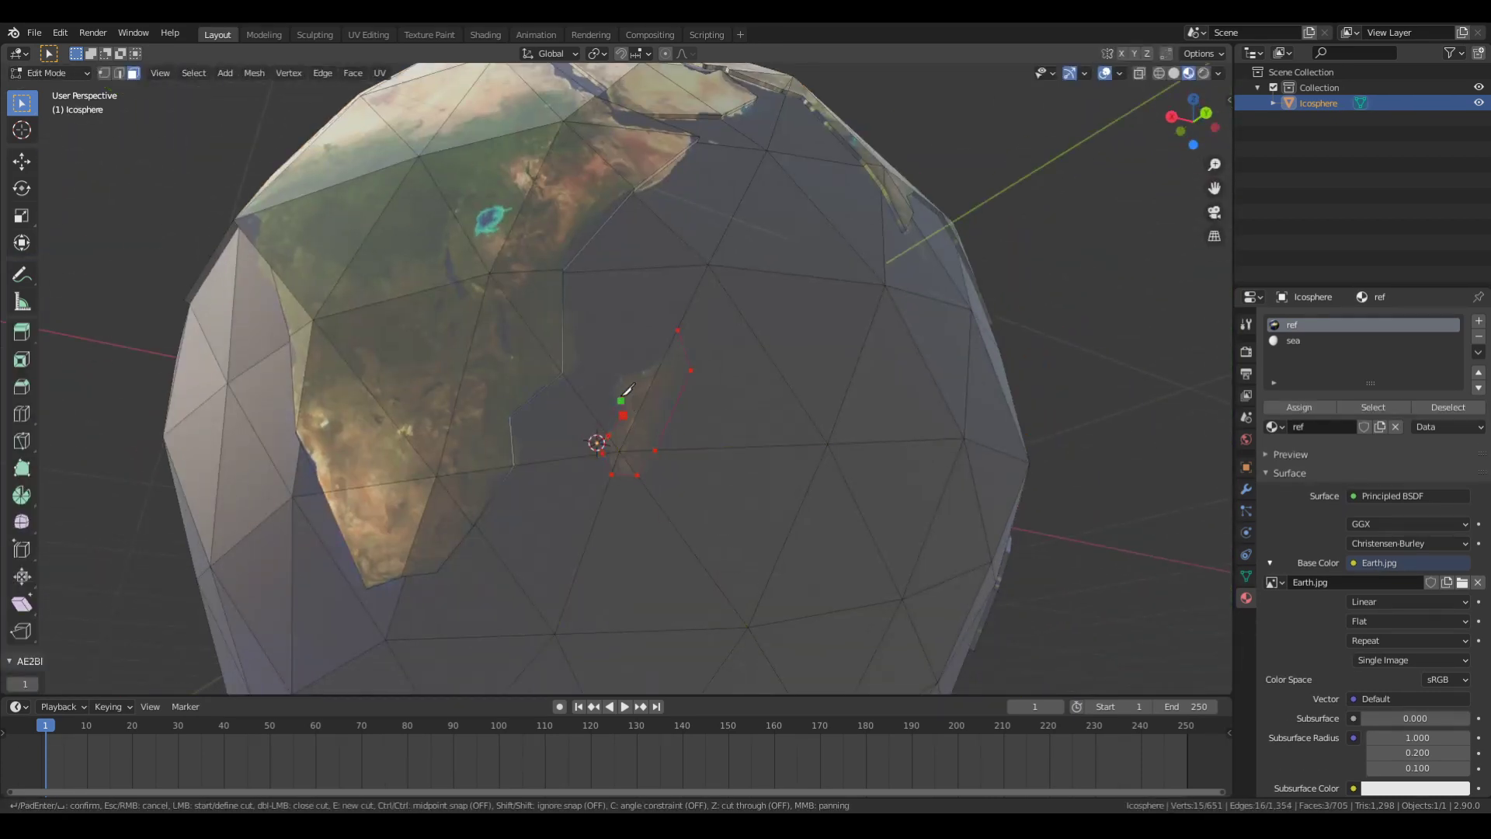
key(Return)
Step: Knife-cut the outline of another Indian Ocean island
mouse_move(677, 374)
middle_down()
mouse_move(814, 483)
mouse_move(642, 426)
middle_up()
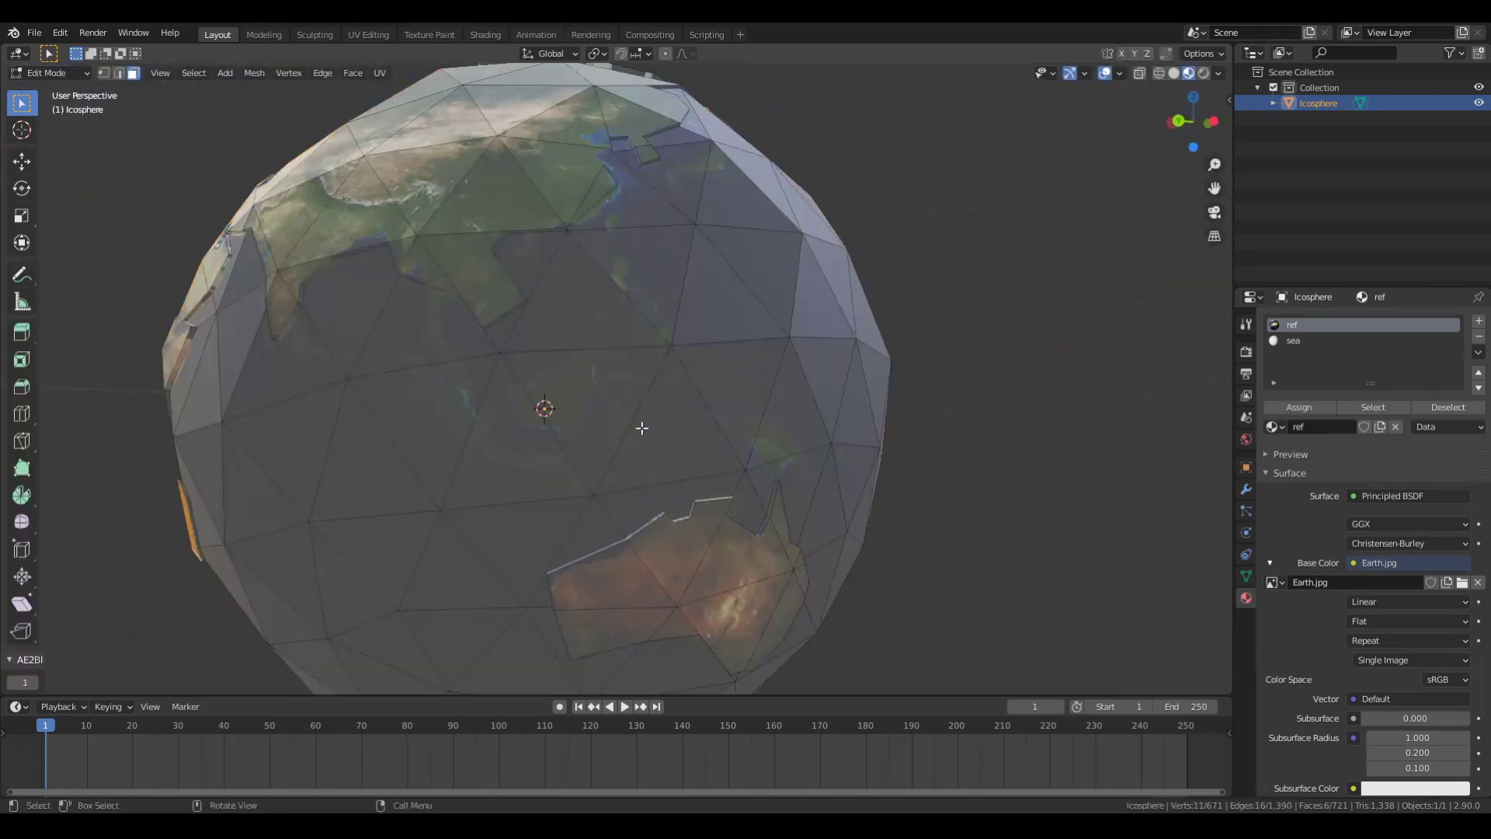
scroll(642, 426, up, 3)
key(k)
click(557, 340)
click(588, 335)
key(Return)
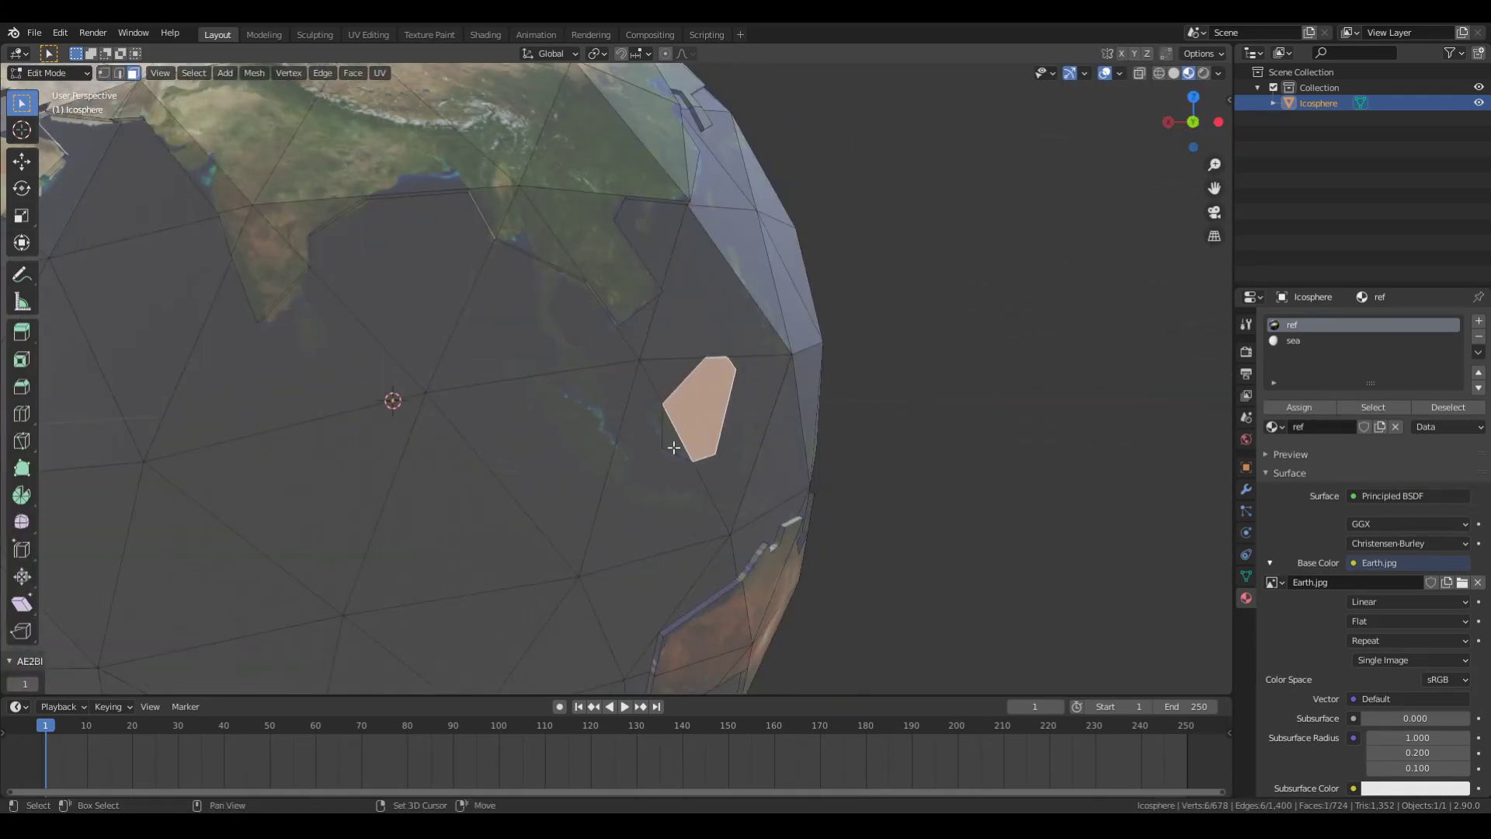
Step: Knife-cut the outline of Sumatra
mouse_move(588, 336)
middle_down()
mouse_move(497, 388)
mouse_move(467, 342)
mouse_move(726, 460)
mouse_move(769, 458)
mouse_move(653, 420)
middle_up()
key(k)
click(459, 340)
click(471, 355)
key(Return)
Step: Knife-cut a small island outline north of Australia
key(k)
scroll(653, 420, up, 2)
click(553, 381)
click(605, 356)
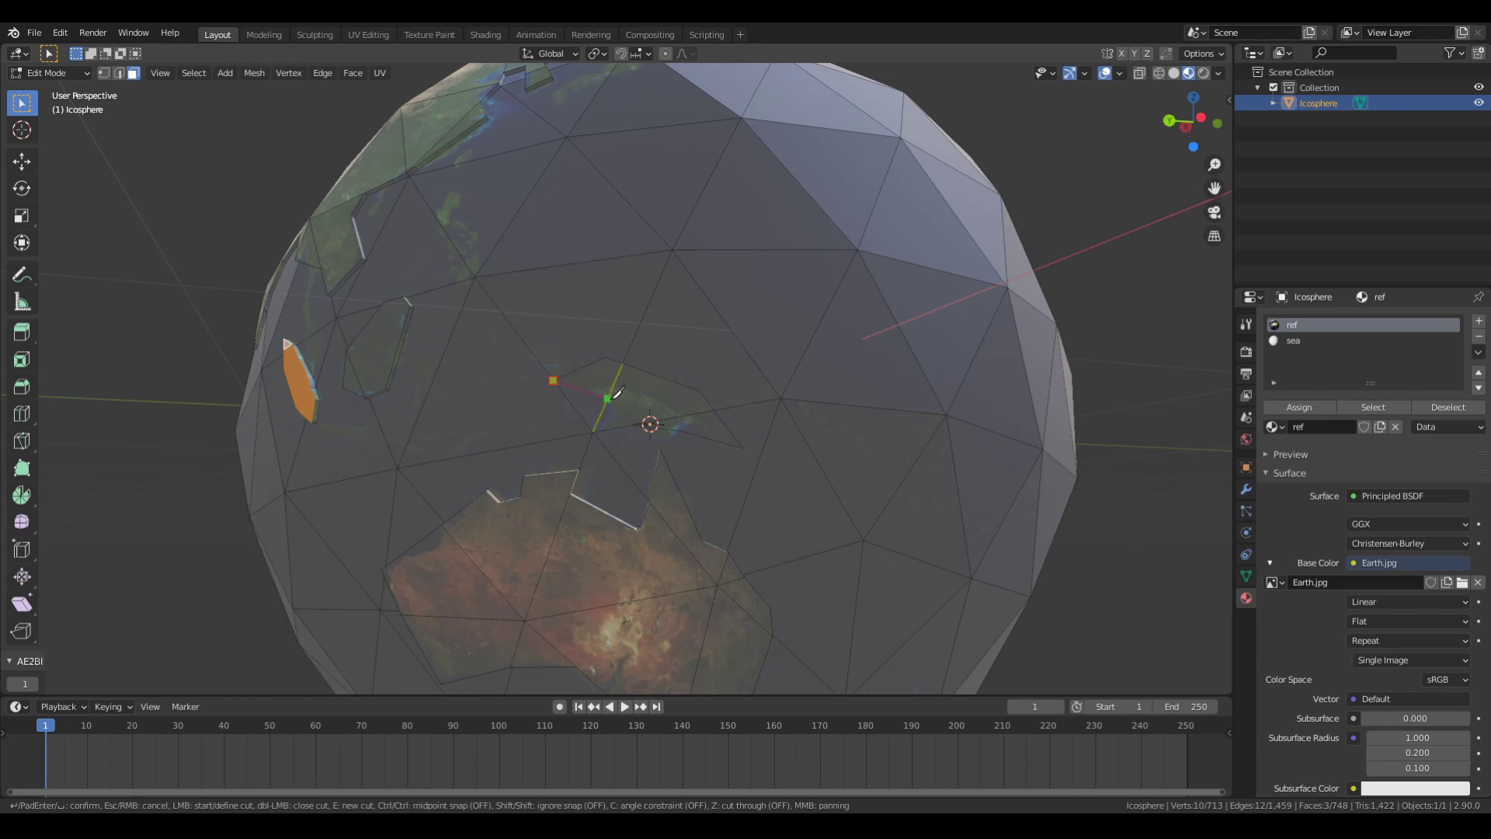
mouse_move(634, 405)
middle_down()
mouse_move(639, 466)
mouse_move(683, 340)
middle_up()
Step: Start a knife outline of New Zealand, then return to Object Mode
key(Tab)
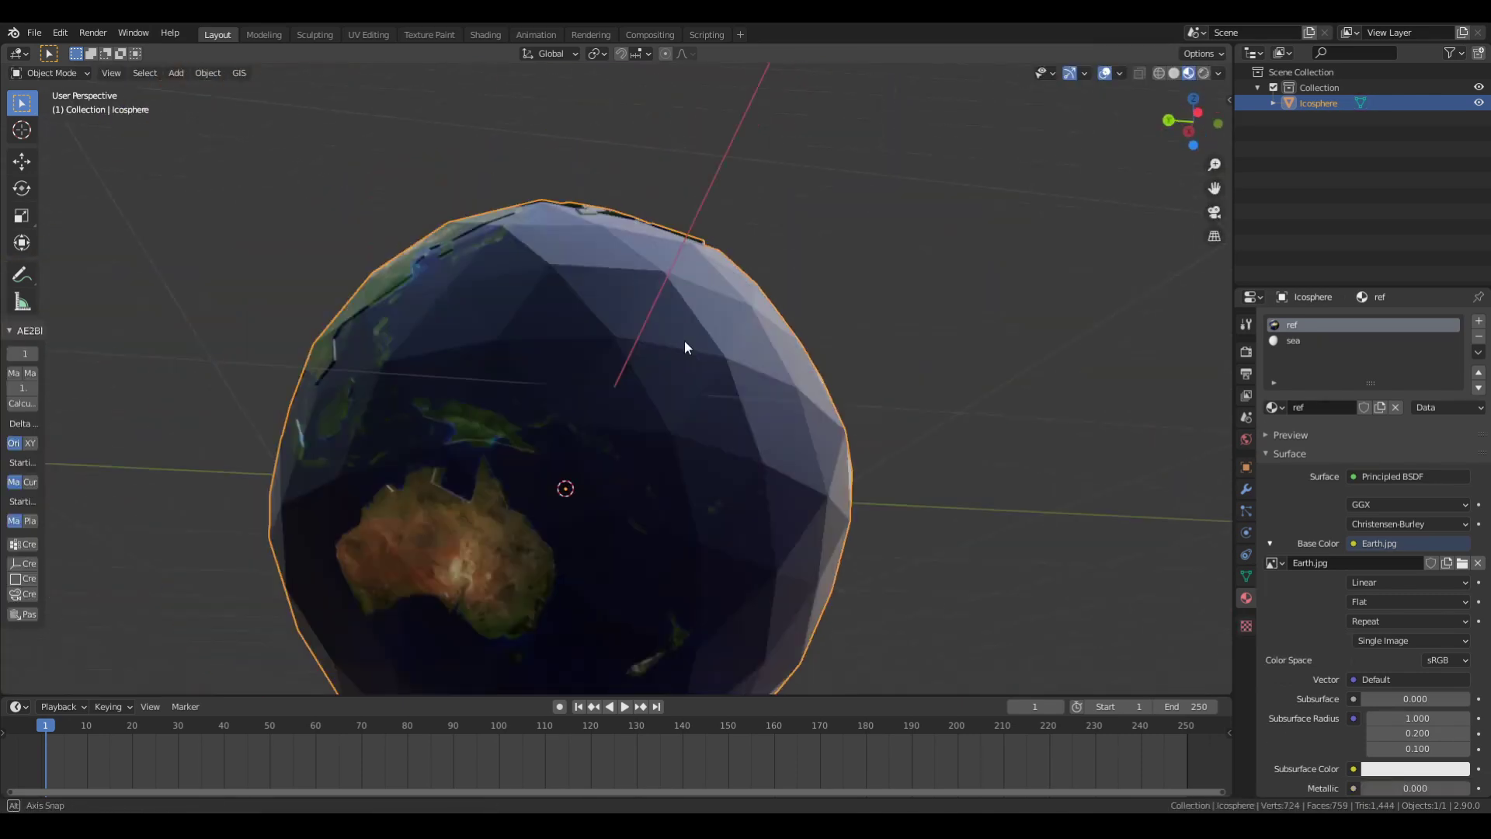
scroll(665, 512, up, 5)
key(Tab)
key(k)
click(625, 354)
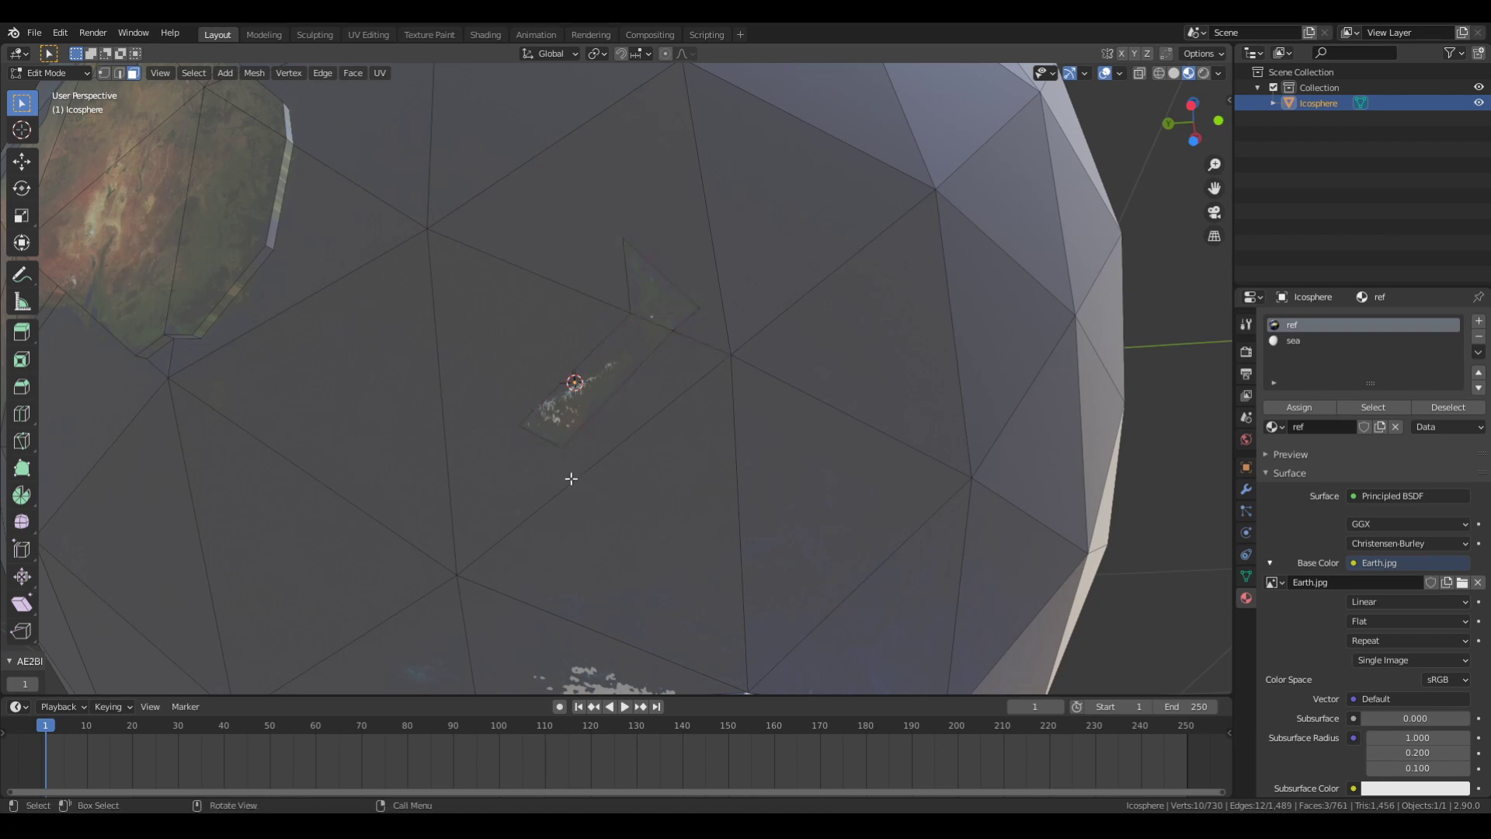
scroll(571, 479, down, 5)
key(ctrl+Tab)
click(634, 481)
Step: Knife-cut Japan's outline, drop the unfinished cut and return to Object Mode
mouse_move(721, 384)
middle_down()
mouse_move(721, 501)
mouse_move(739, 493)
middle_up()
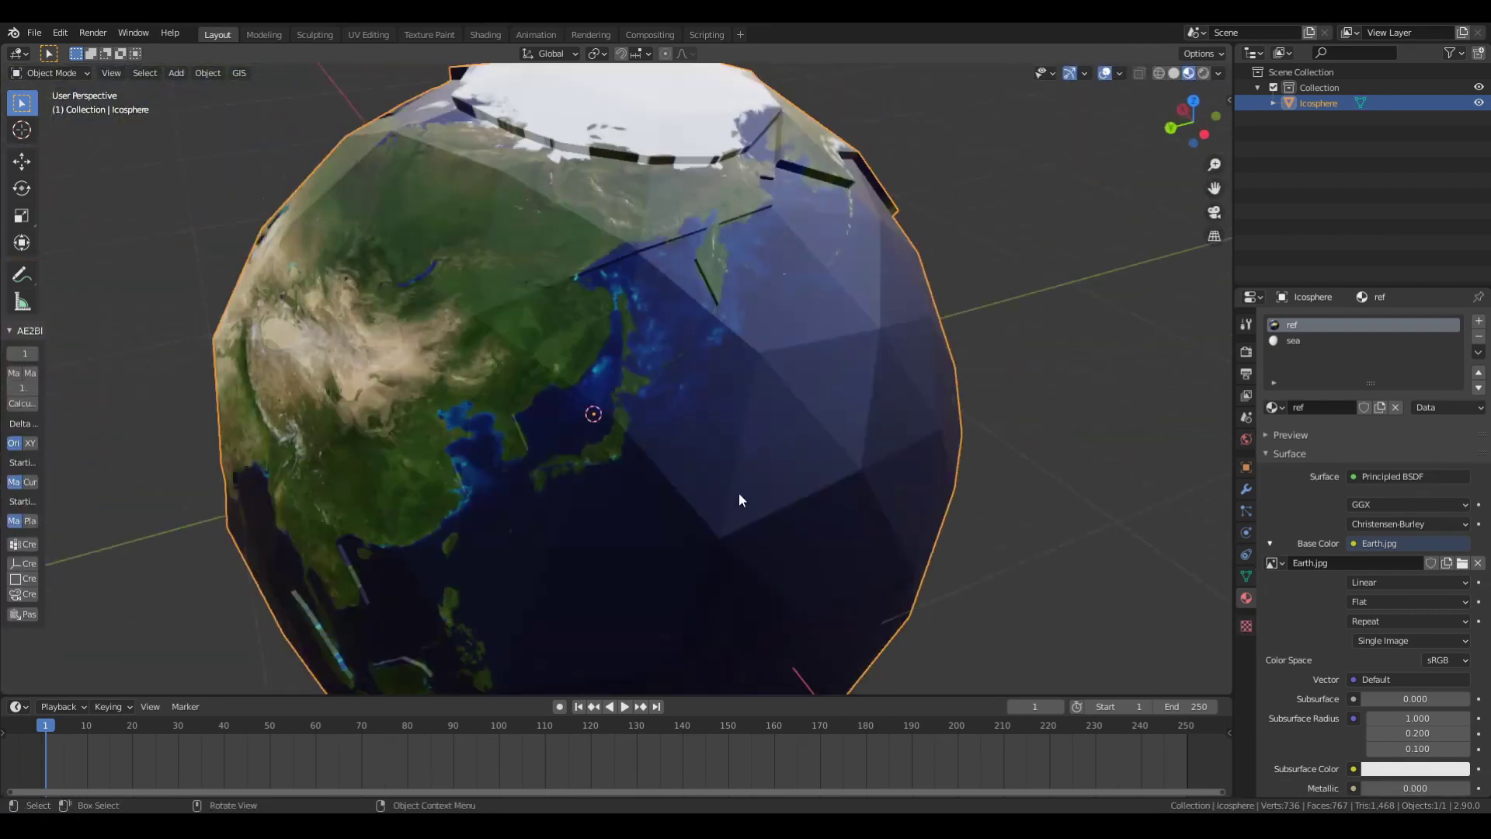
scroll(739, 493, up, 1)
key(Tab)
key(k)
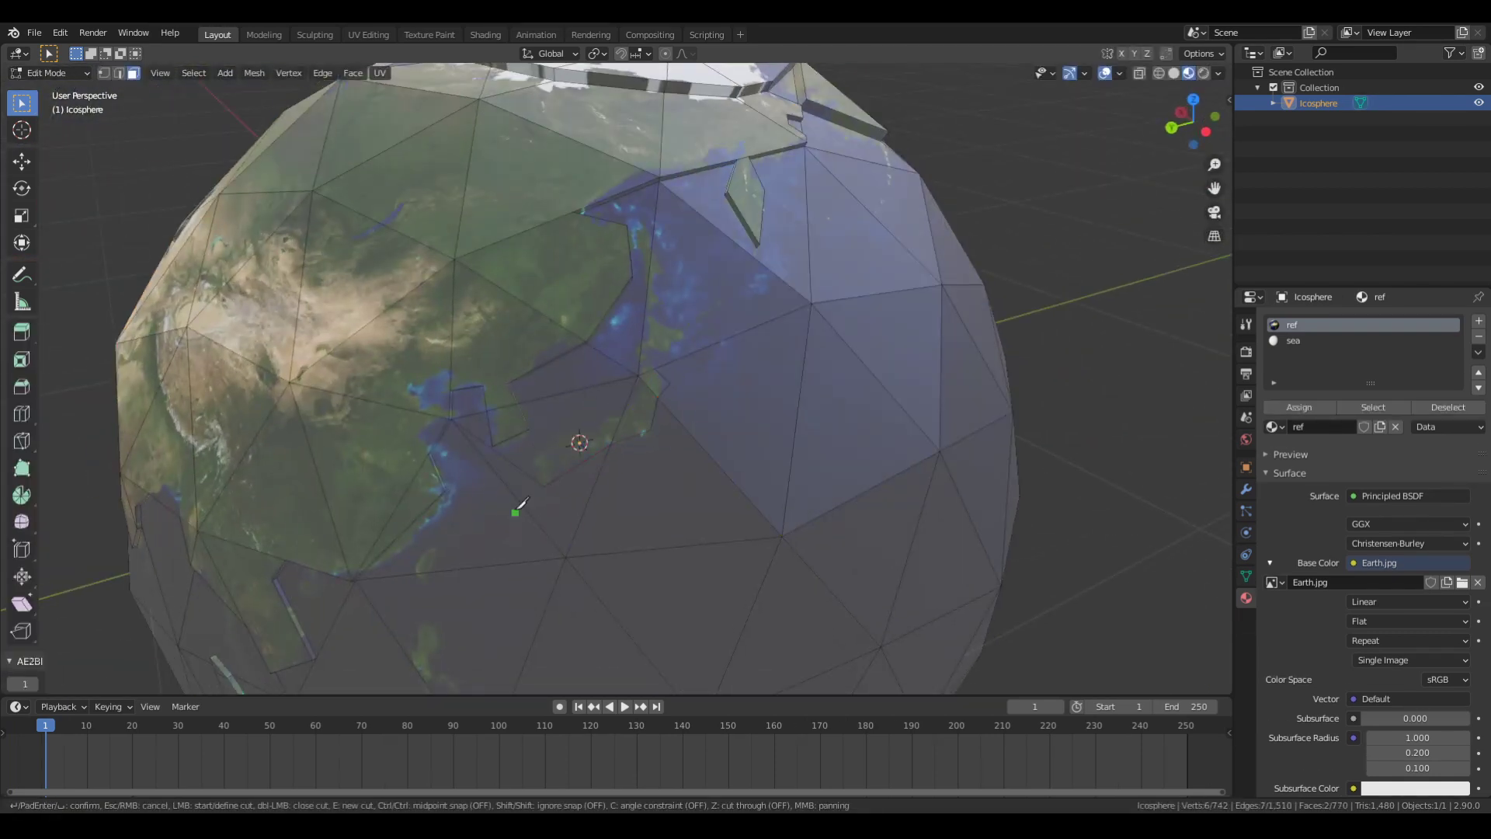
middle_drag(657, 386, 672, 412)
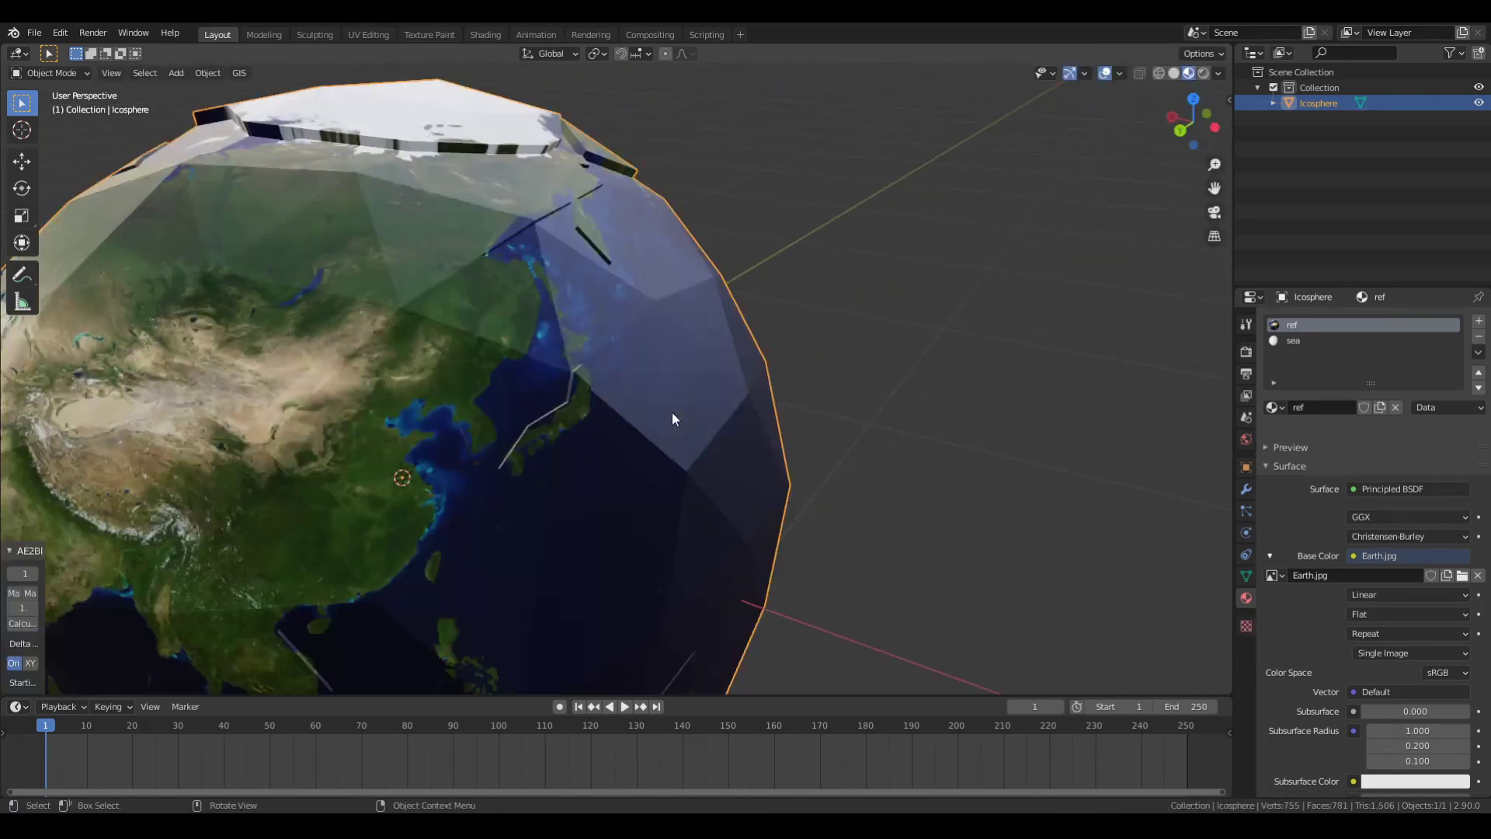
key(k)
click(519, 223)
key(Escape)
key(Tab)
scroll(525, 482, down, 3)
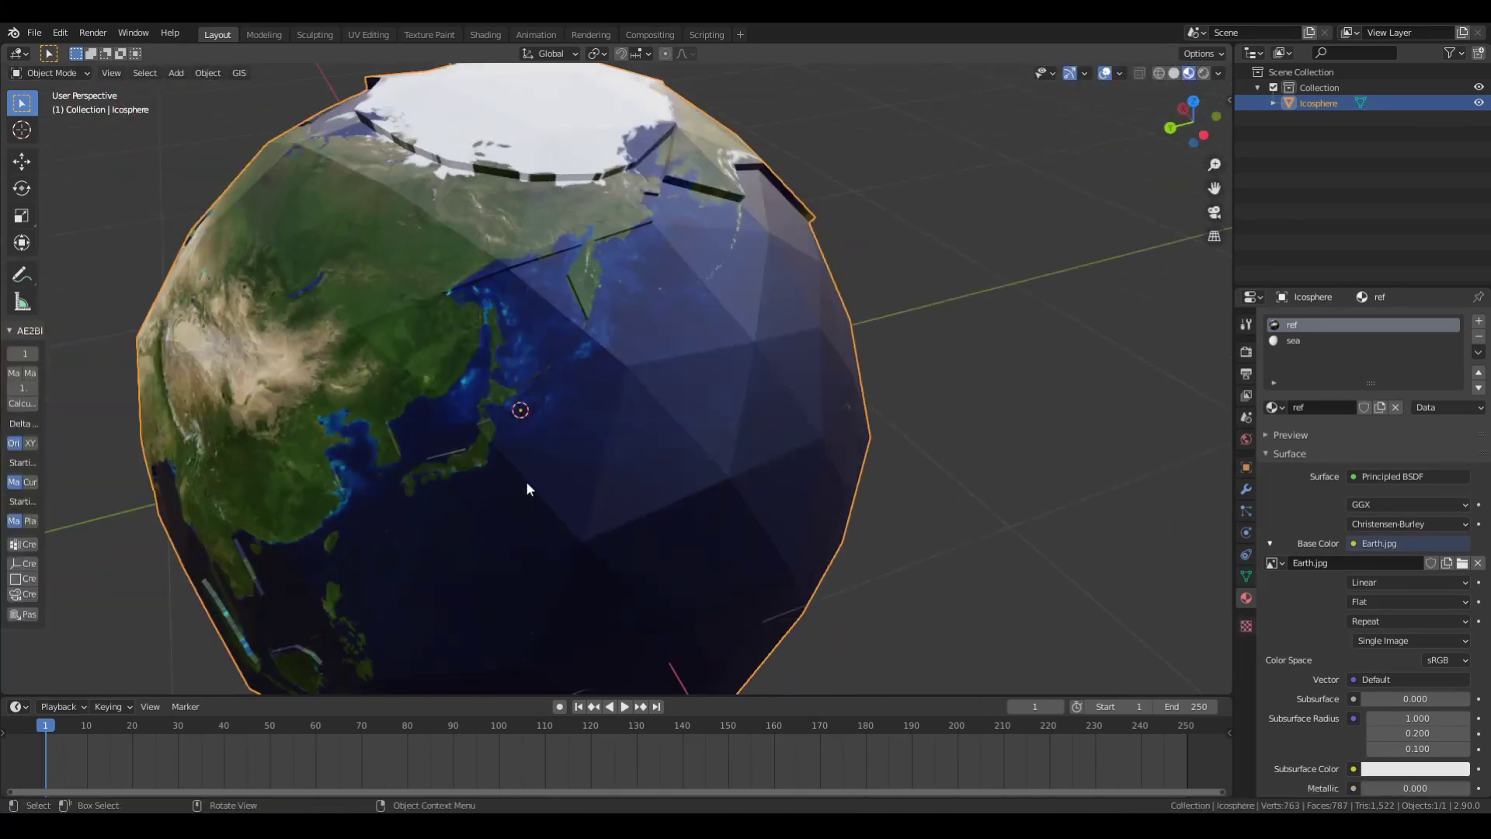
mouse_move(525, 482)
middle_down()
mouse_move(473, 339)
mouse_move(680, 432)
middle_up()
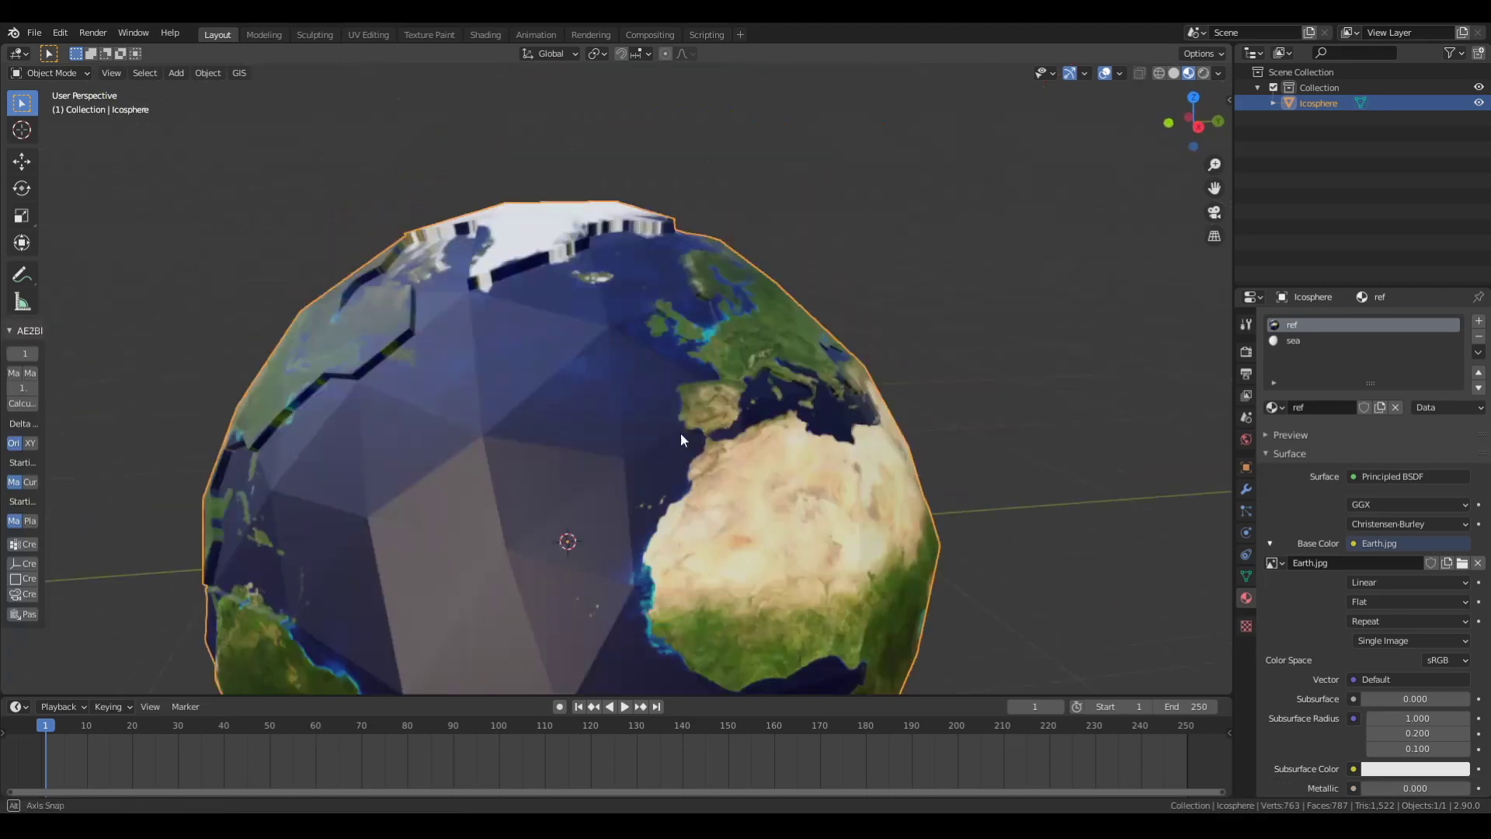
Step: Set viewport lighting to MatCap and try red clay, metal, white and brown matcaps
scroll(680, 432, up, 3)
click(1174, 72)
click(1205, 149)
click(1205, 185)
click(1015, 280)
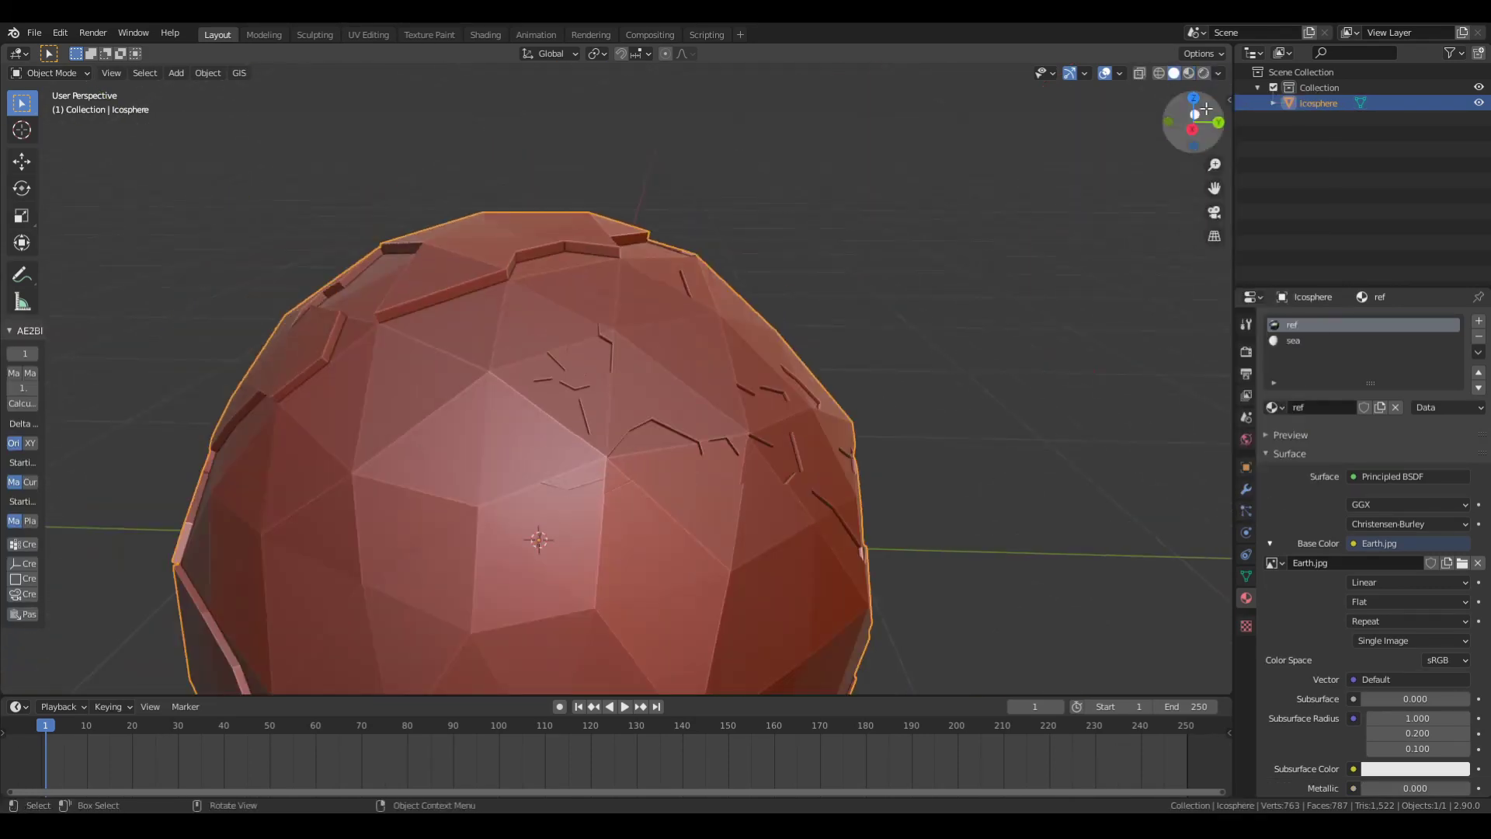
click(1218, 72)
click(1204, 185)
click(1199, 332)
click(1218, 72)
click(1204, 185)
click(932, 240)
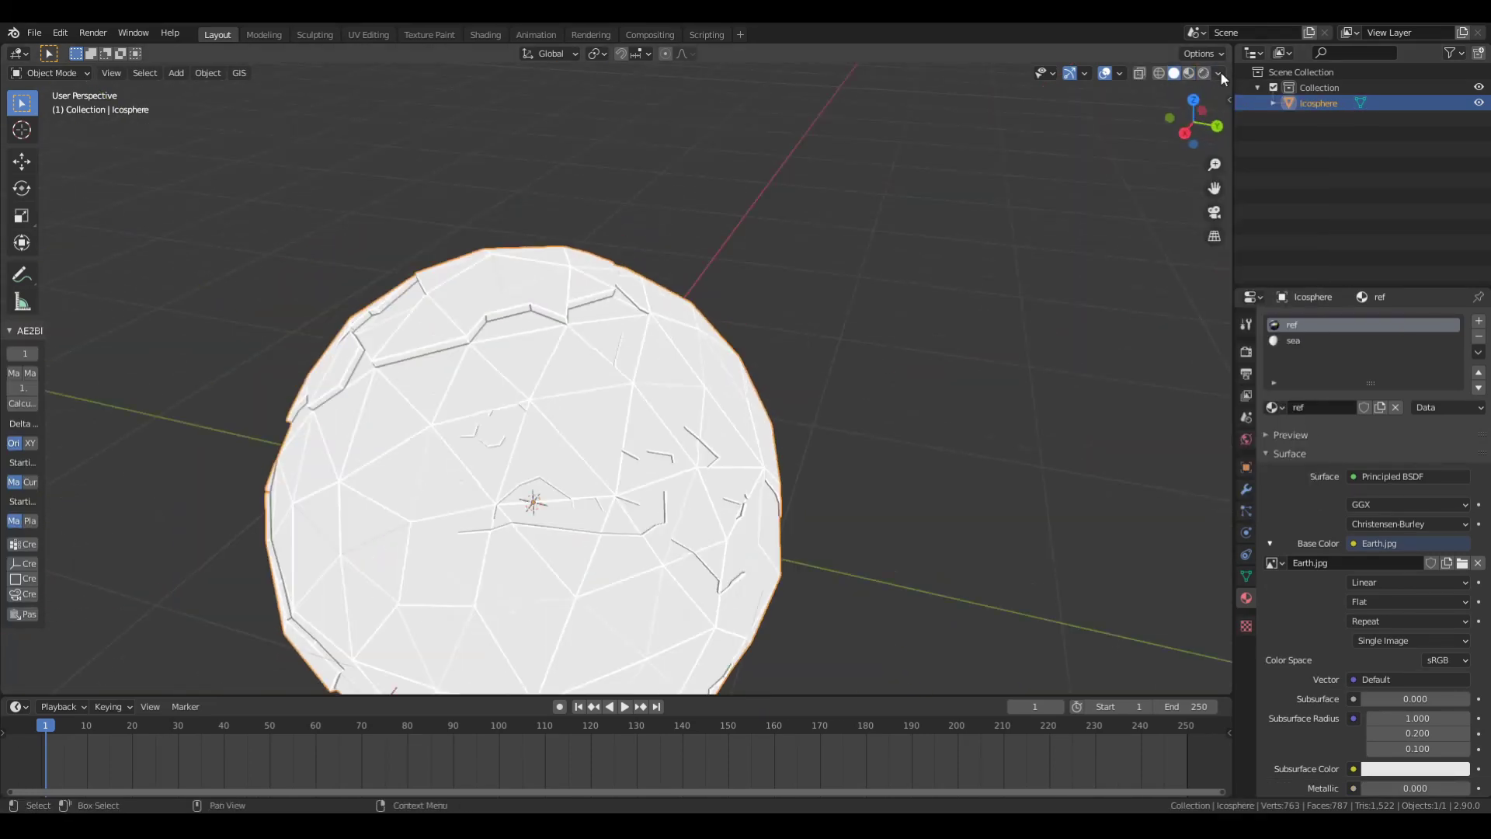
click(1219, 72)
click(1205, 185)
click(979, 290)
click(1151, 148)
Step: Try silvery and rainbow matcaps, then settle on a light grey matcap
click(1218, 72)
click(1205, 148)
click(1205, 185)
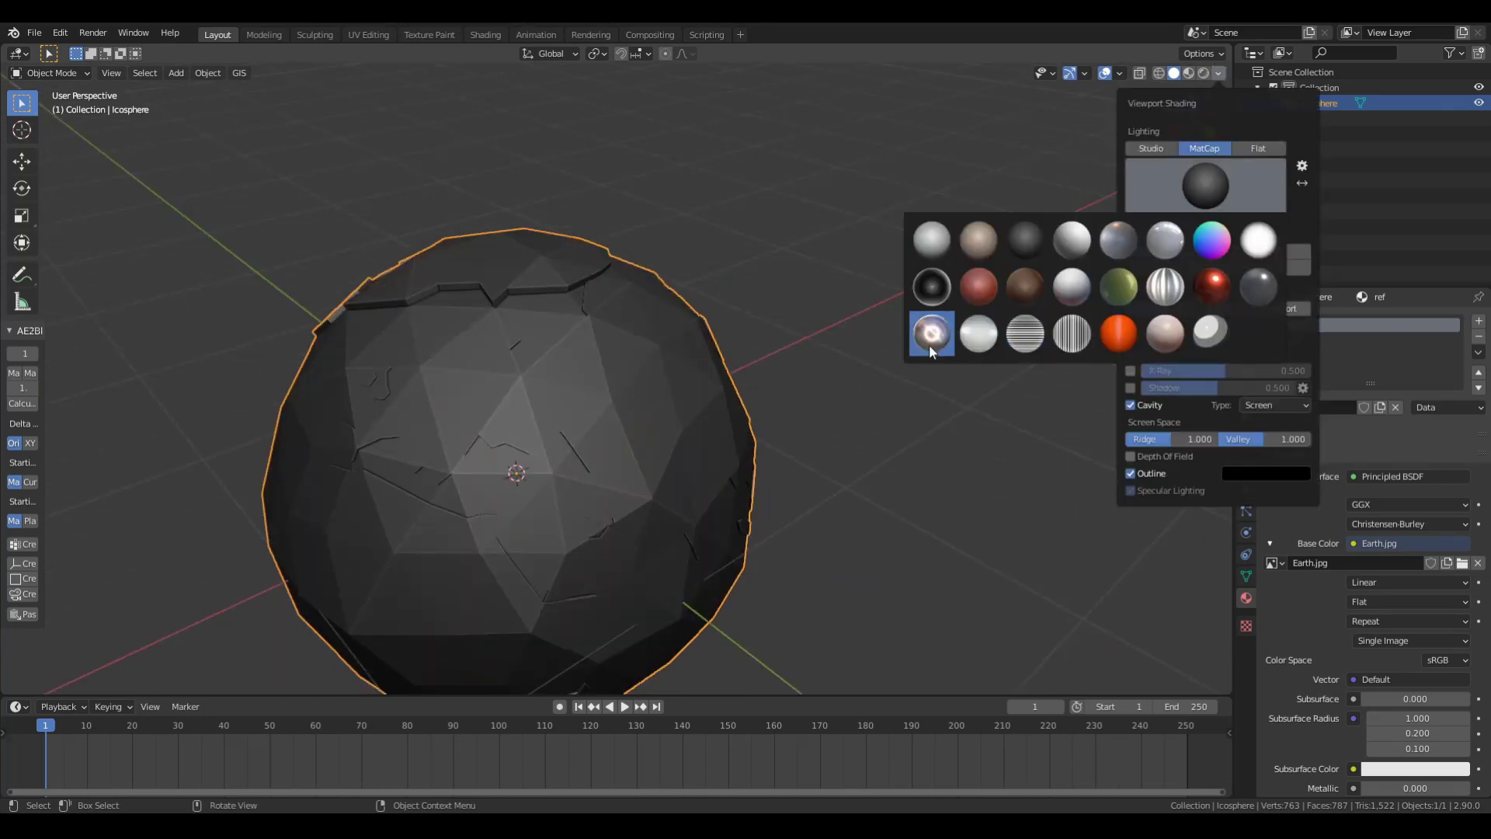
click(929, 343)
click(1218, 73)
click(1205, 185)
click(947, 264)
middle_drag(771, 293, 842, 221)
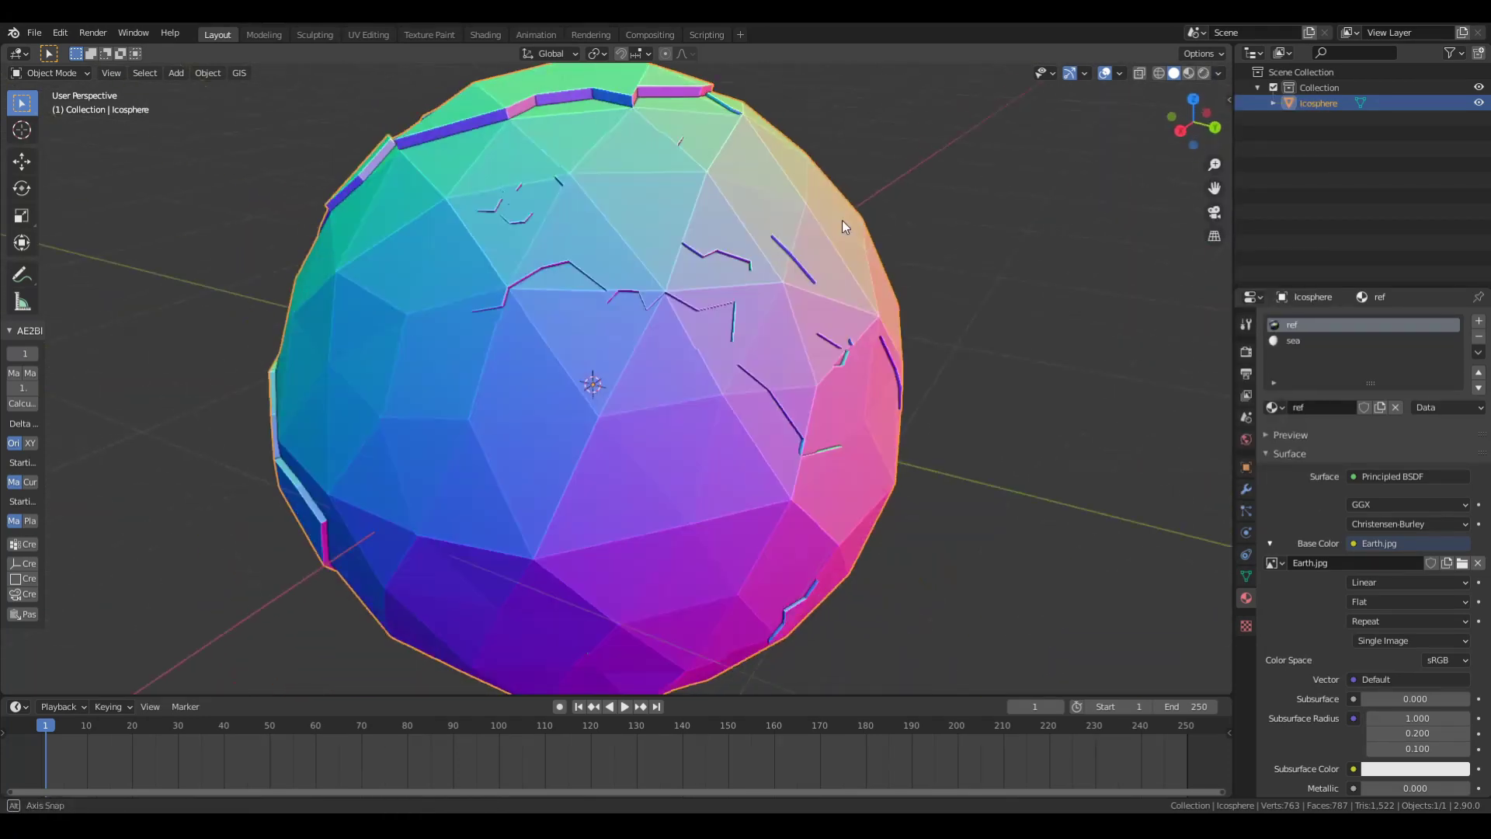
click(1218, 72)
click(1204, 185)
click(1025, 240)
mouse_move(1059, 165)
middle_down()
mouse_move(804, 286)
mouse_move(865, 241)
middle_up()
Step: In Edit Mode with Material Preview, circle-select the Atlantic ocean faces
key(Tab)
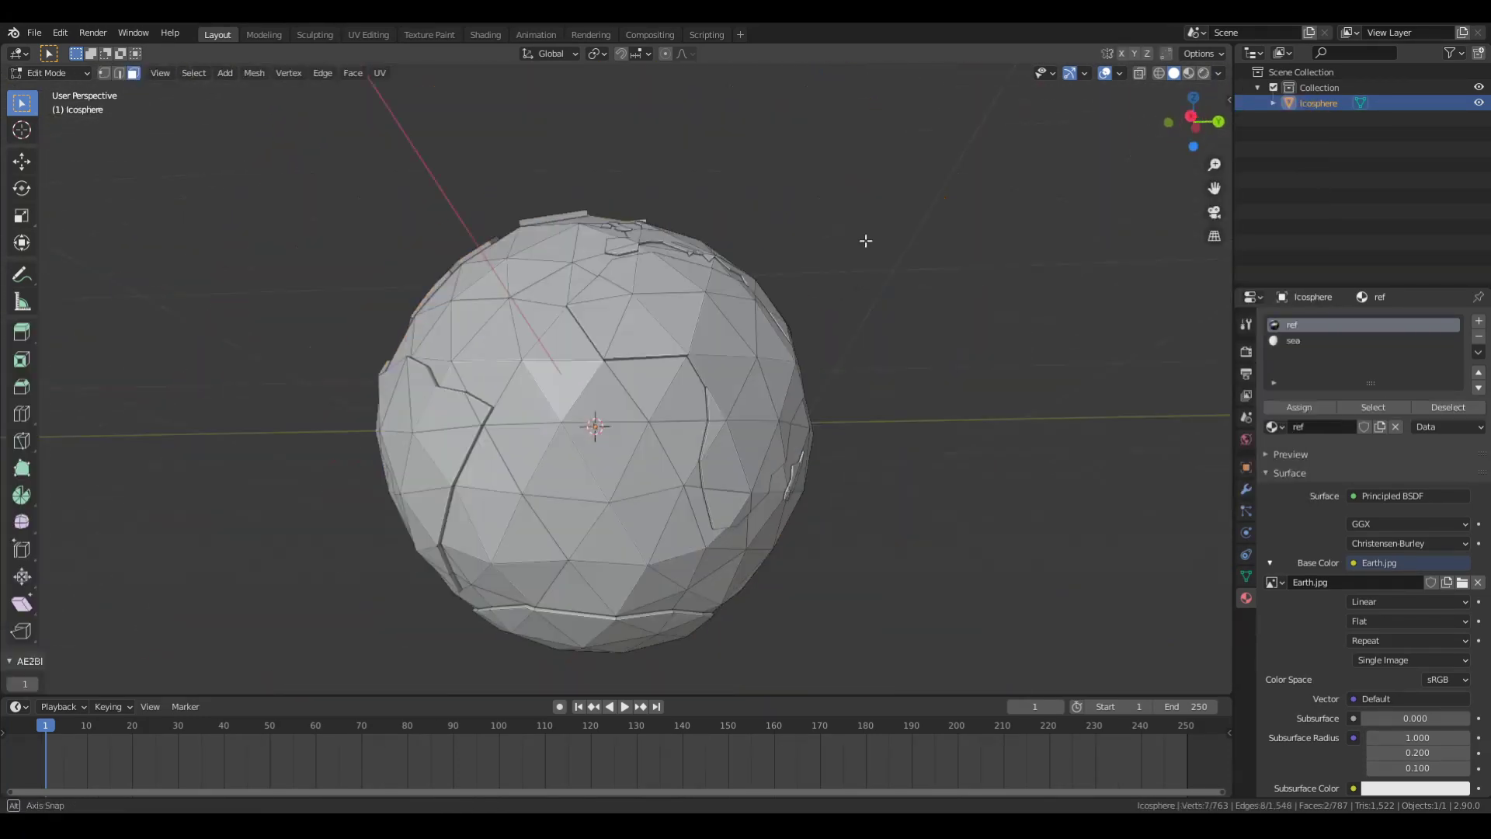
click(1189, 72)
key(c)
drag(597, 347, 614, 373)
mouse_move(614, 373)
middle_down()
mouse_move(544, 311)
mouse_move(484, 416)
mouse_move(637, 547)
middle_up()
key(Escape)
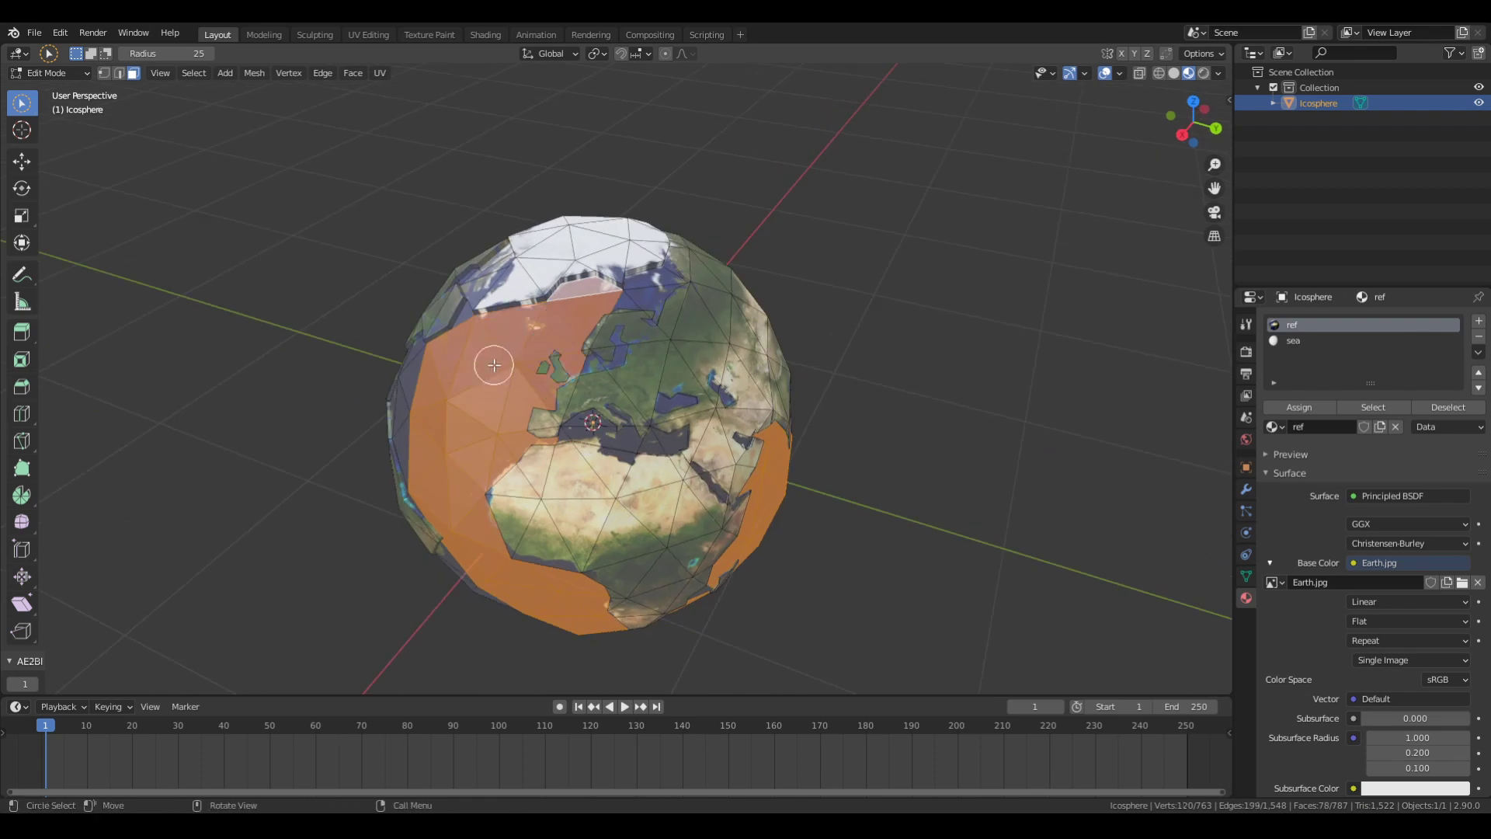
Step: Circle-select more ocean faces across the Atlantic and the globe's other side
scroll(494, 219, up, 5)
mouse_move(669, 411)
middle_down()
mouse_move(494, 219)
mouse_move(619, 449)
mouse_move(722, 449)
middle_up()
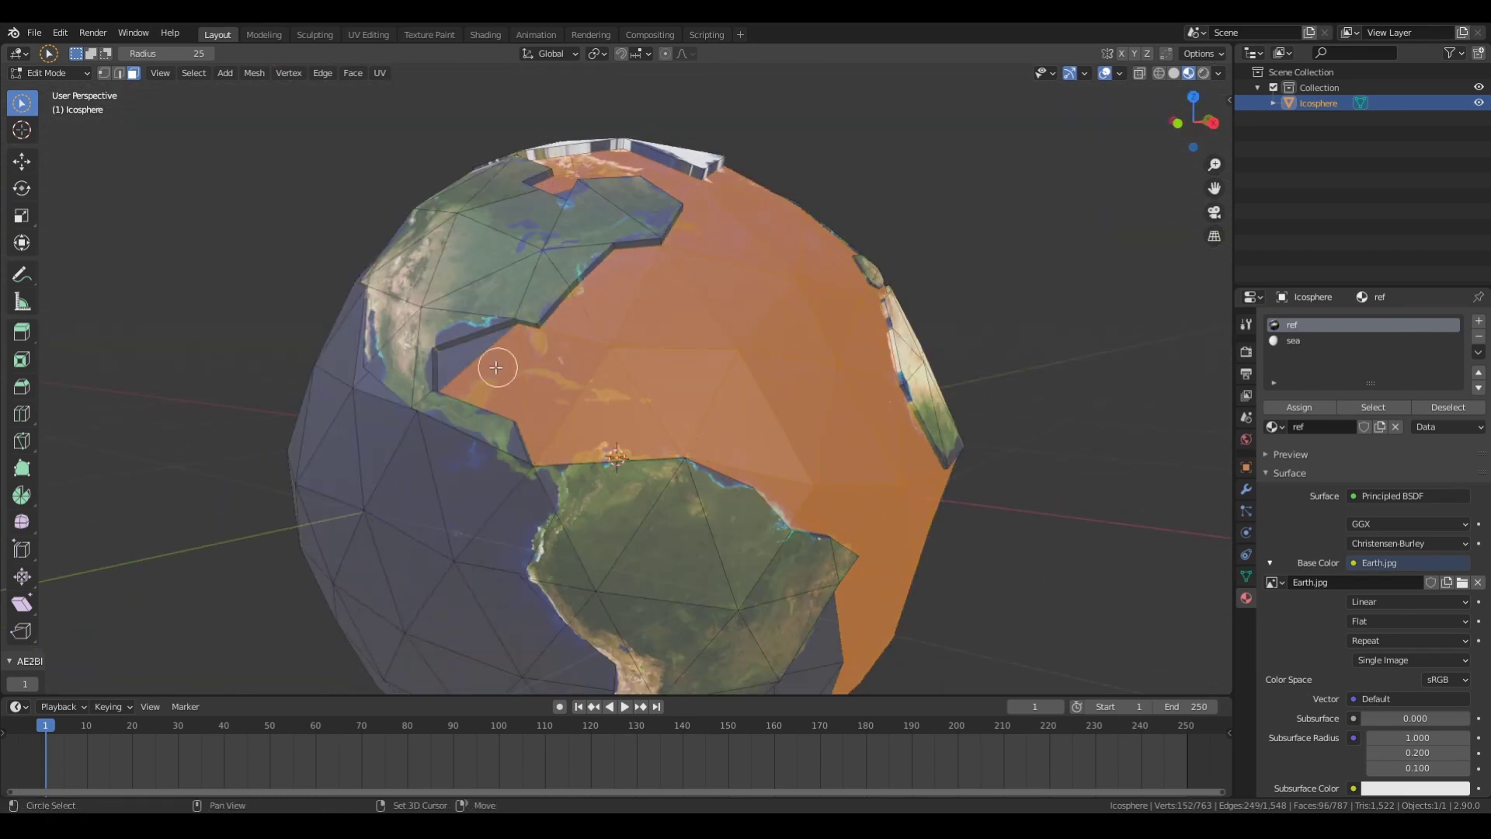
scroll(496, 367, down, 5)
mouse_move(496, 367)
middle_down()
mouse_move(626, 457)
mouse_move(701, 464)
middle_up()
key(c)
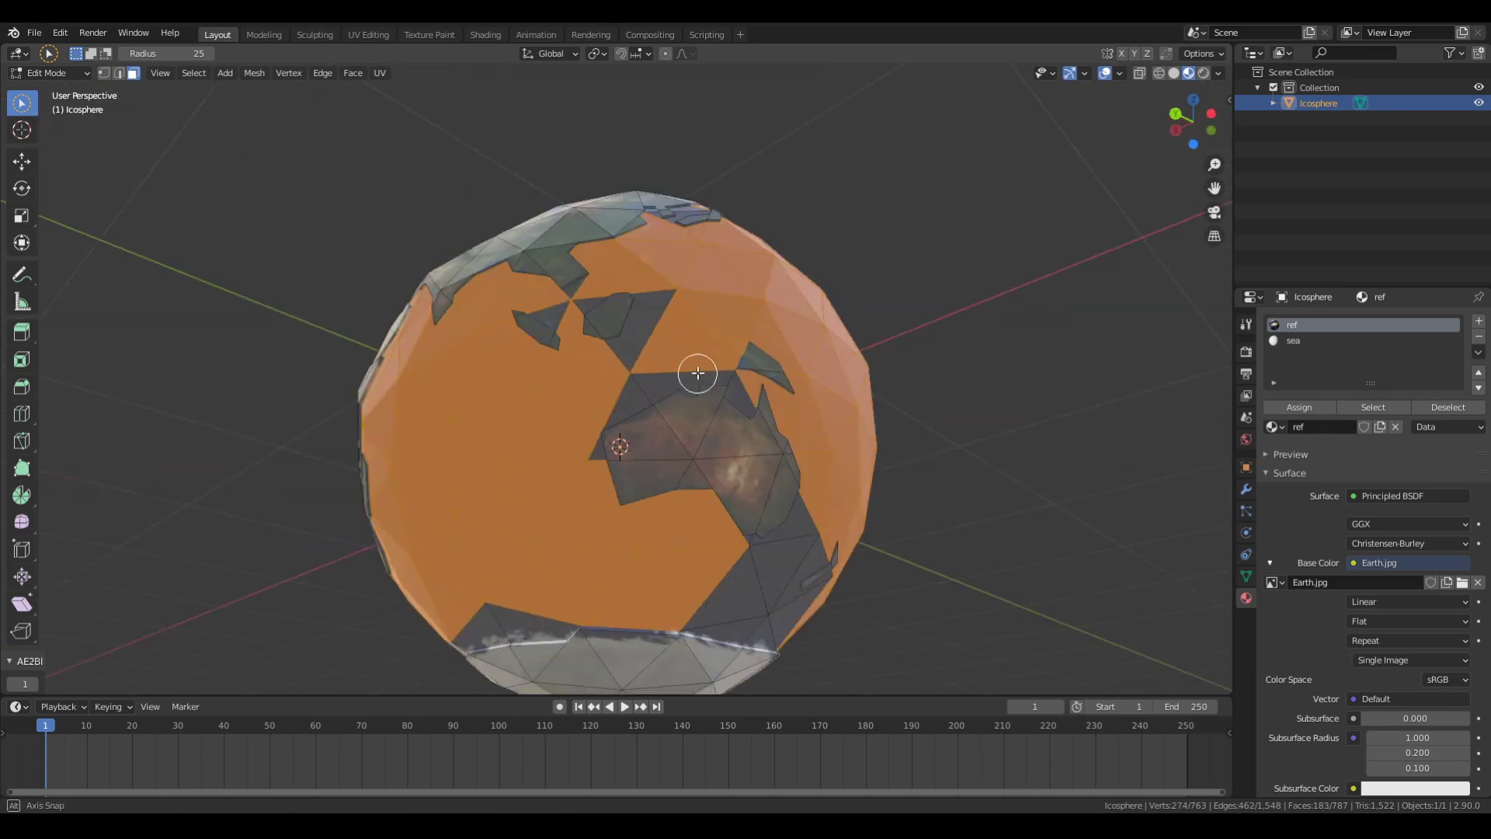
key(Escape)
middle_drag(639, 439, 539, 424)
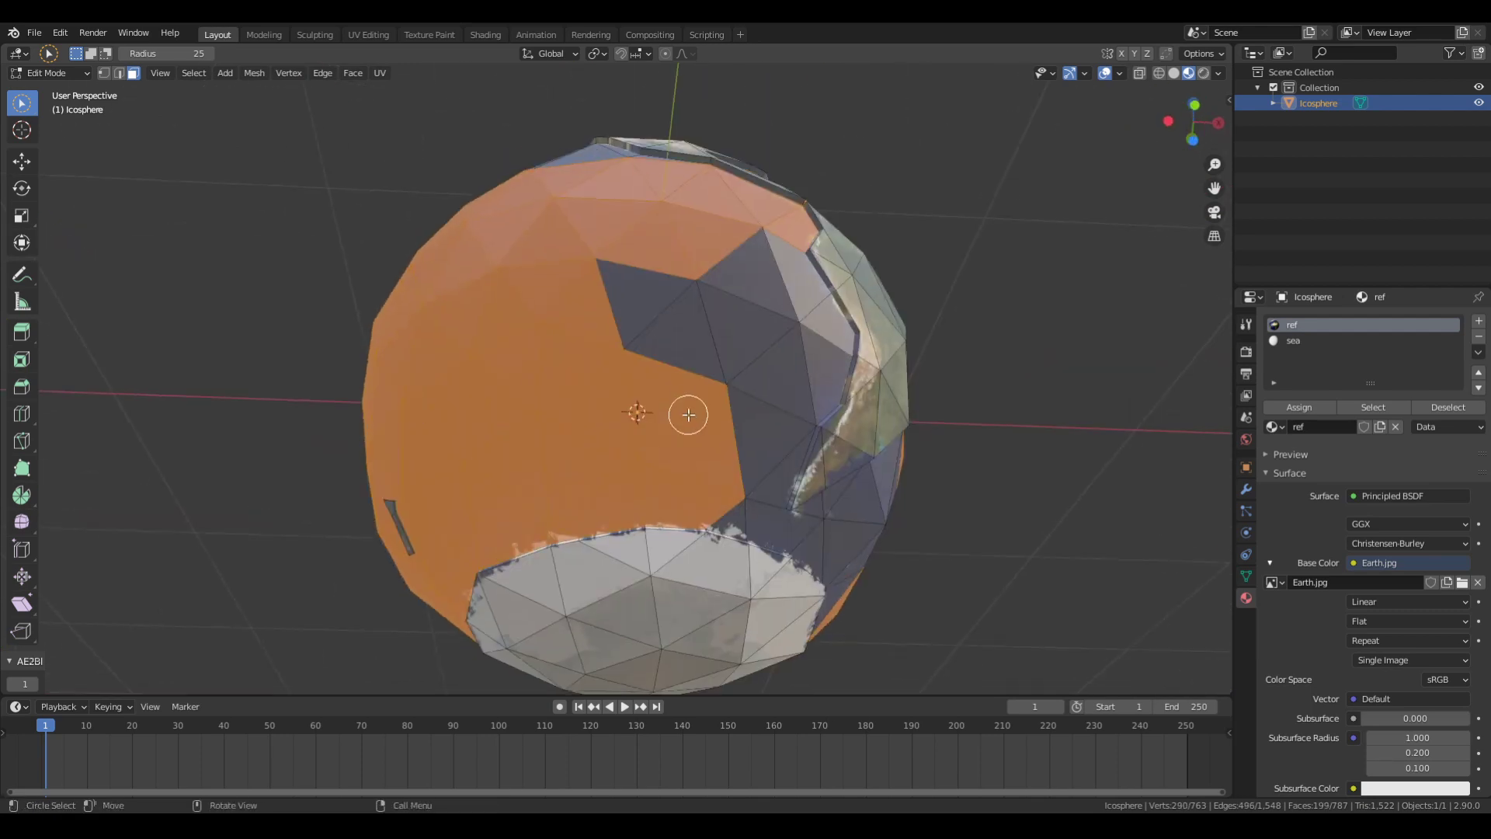
mouse_move(688, 415)
middle_down()
mouse_move(699, 333)
mouse_move(583, 506)
mouse_move(523, 426)
mouse_move(832, 436)
mouse_move(693, 510)
mouse_move(667, 592)
mouse_move(652, 516)
mouse_move(779, 436)
mouse_move(751, 442)
middle_up()
Step: Zoom in on Europe and add individual faces near the Middle East to the selection
scroll(699, 482, down, 3)
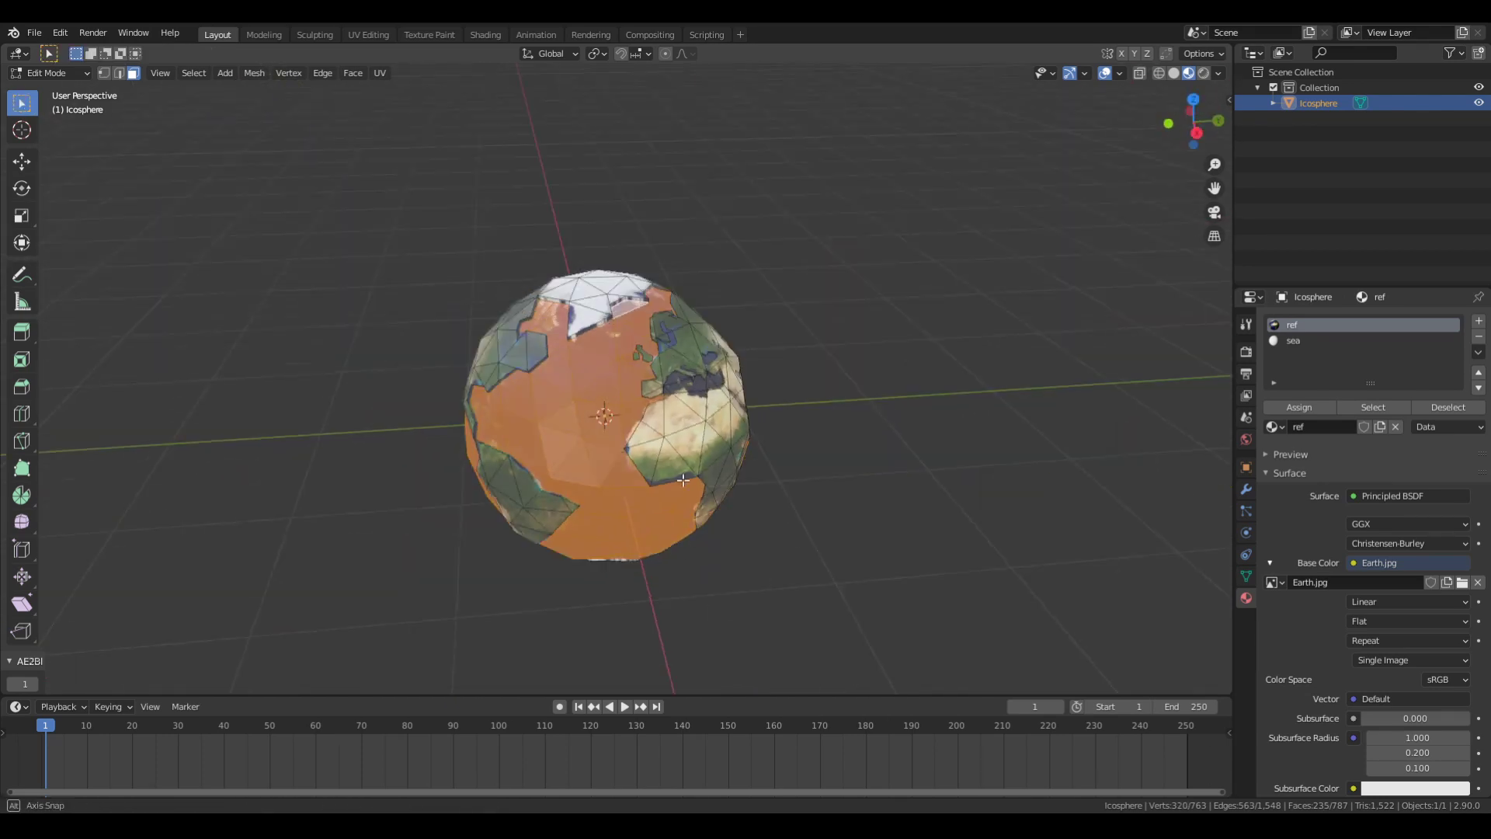
scroll(683, 480, up, 5)
mouse_move(683, 480)
middle_down()
mouse_move(571, 469)
mouse_move(619, 466)
mouse_move(544, 443)
mouse_move(566, 503)
mouse_move(634, 364)
middle_up()
click(613, 466)
shift+click(540, 438)
click(634, 363)
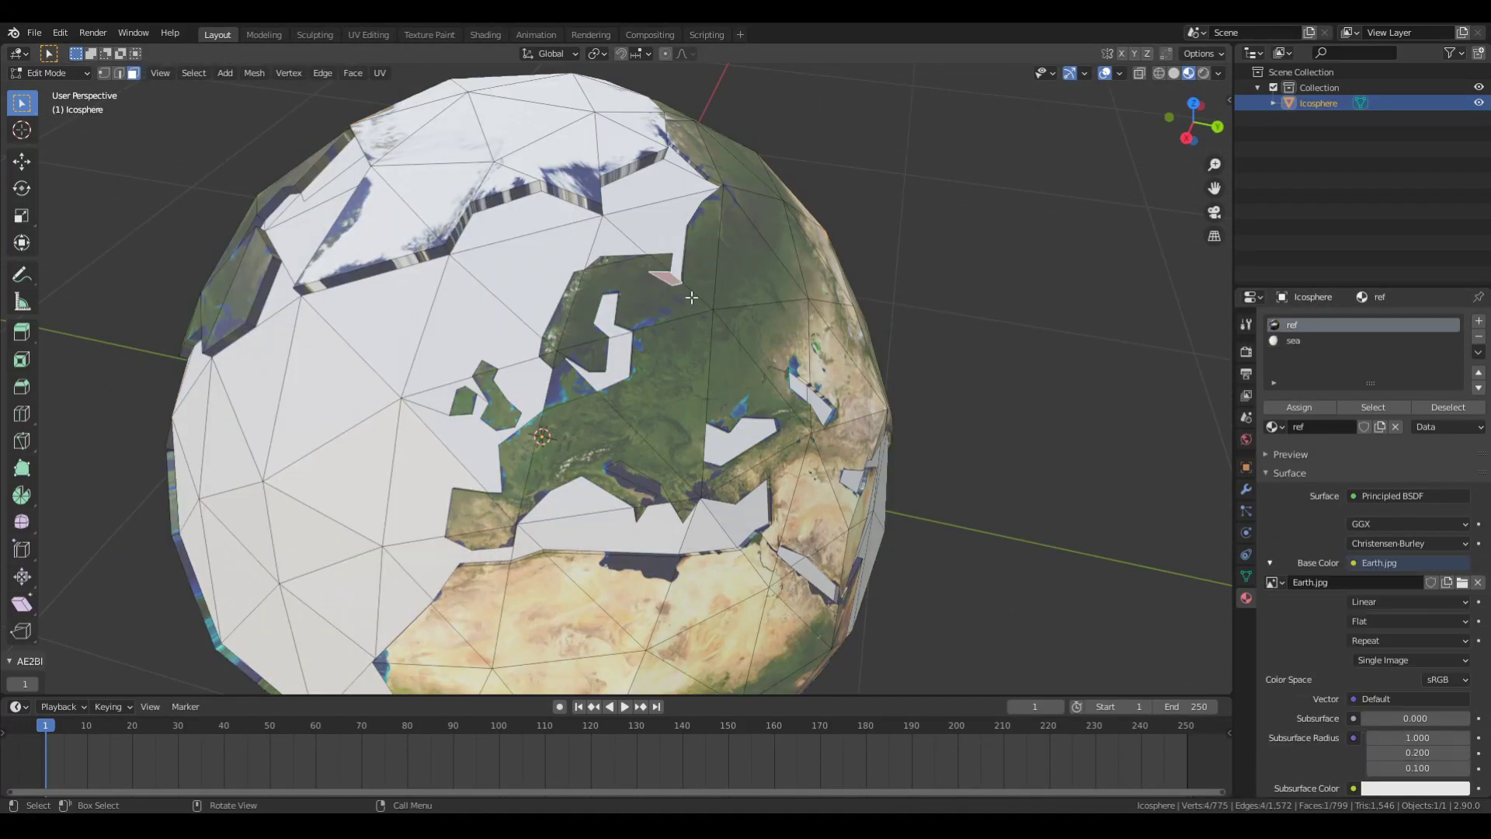
Step: Merge the coastline notch vertices over Europe at the last vertex
middle_drag(691, 298, 623, 323)
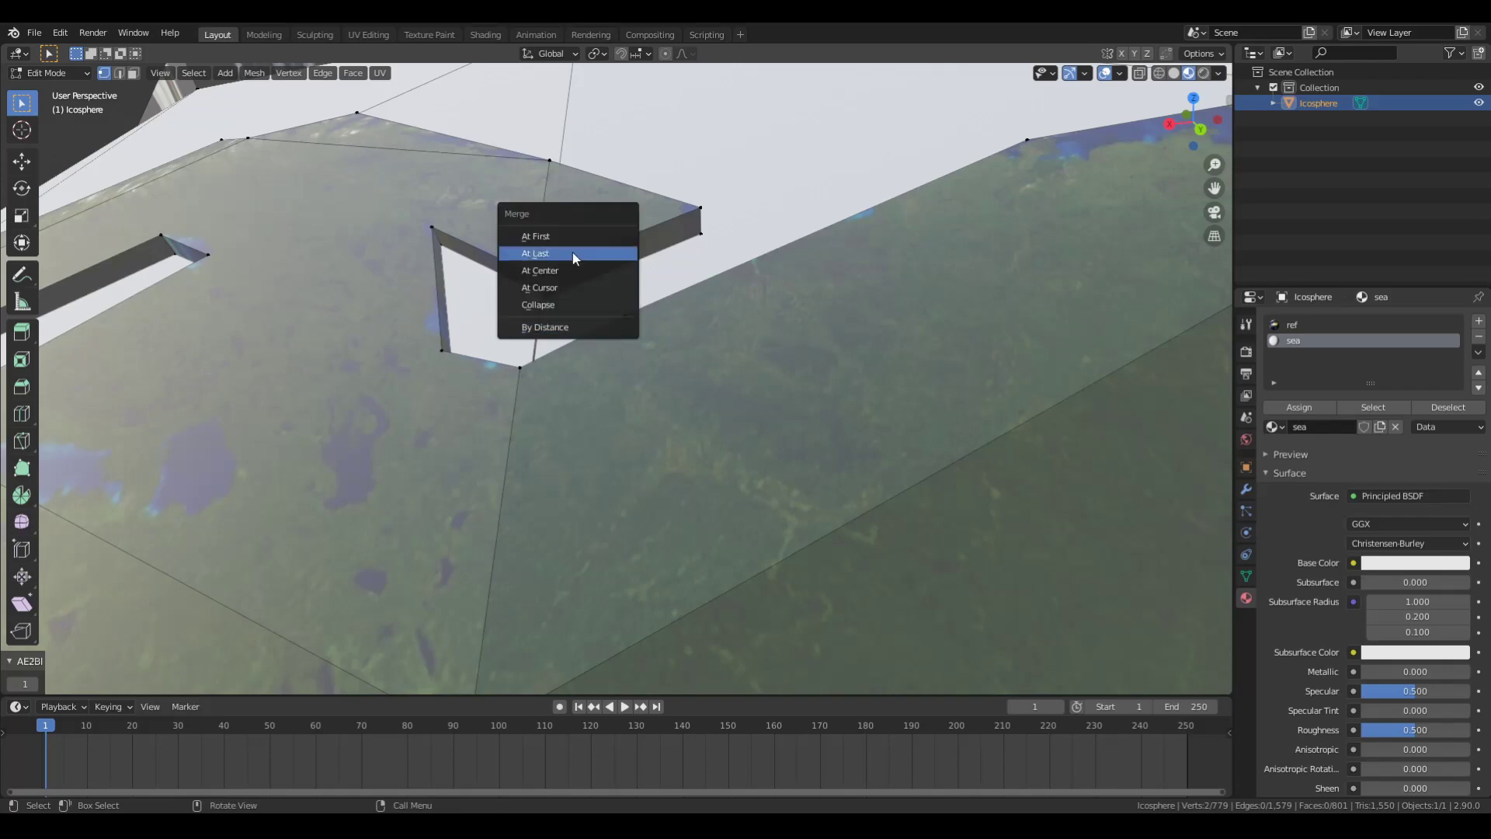
click(572, 253)
scroll(783, 359, down, 8)
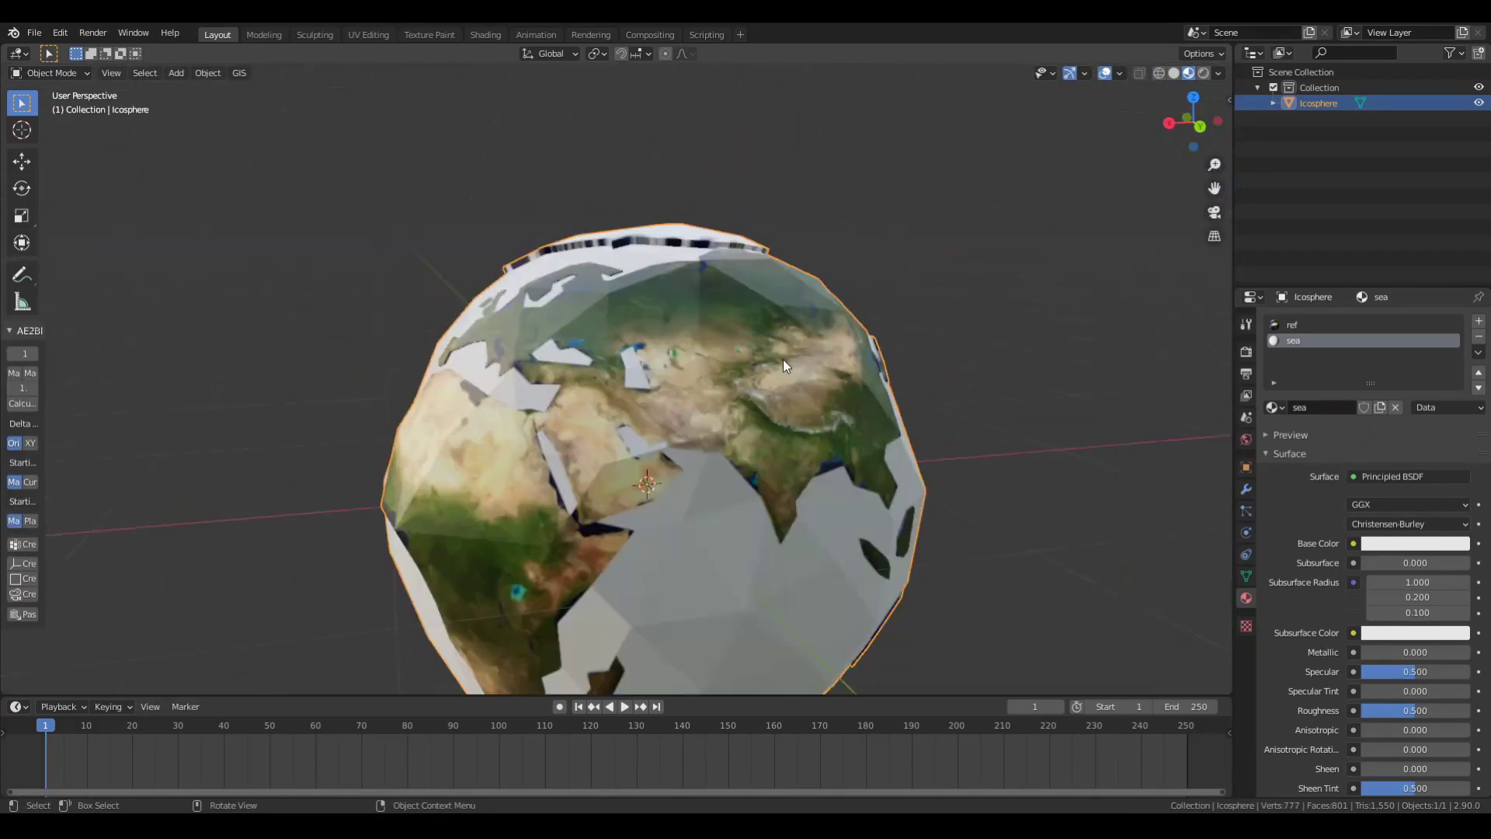
middle_drag(783, 358, 780, 422)
scroll(780, 422, up, 3)
scroll(683, 506, up, 2)
scroll(895, 459, down, 3)
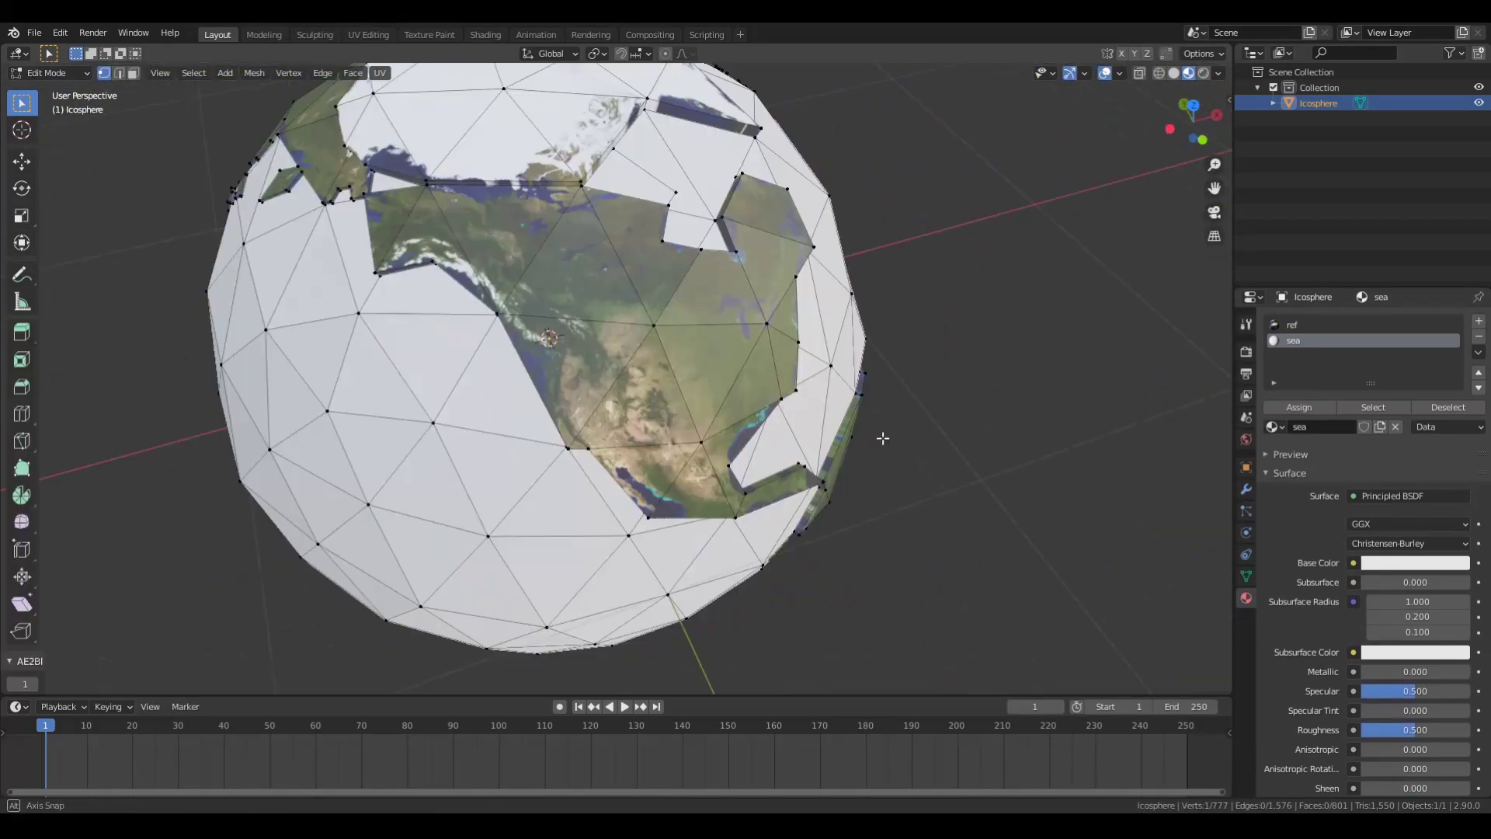
mouse_move(882, 436)
middle_down()
mouse_move(676, 346)
mouse_move(668, 404)
middle_up()
scroll(668, 404, up, 3)
Step: Return to Object Mode and add a new material slot for green land
key(Tab)
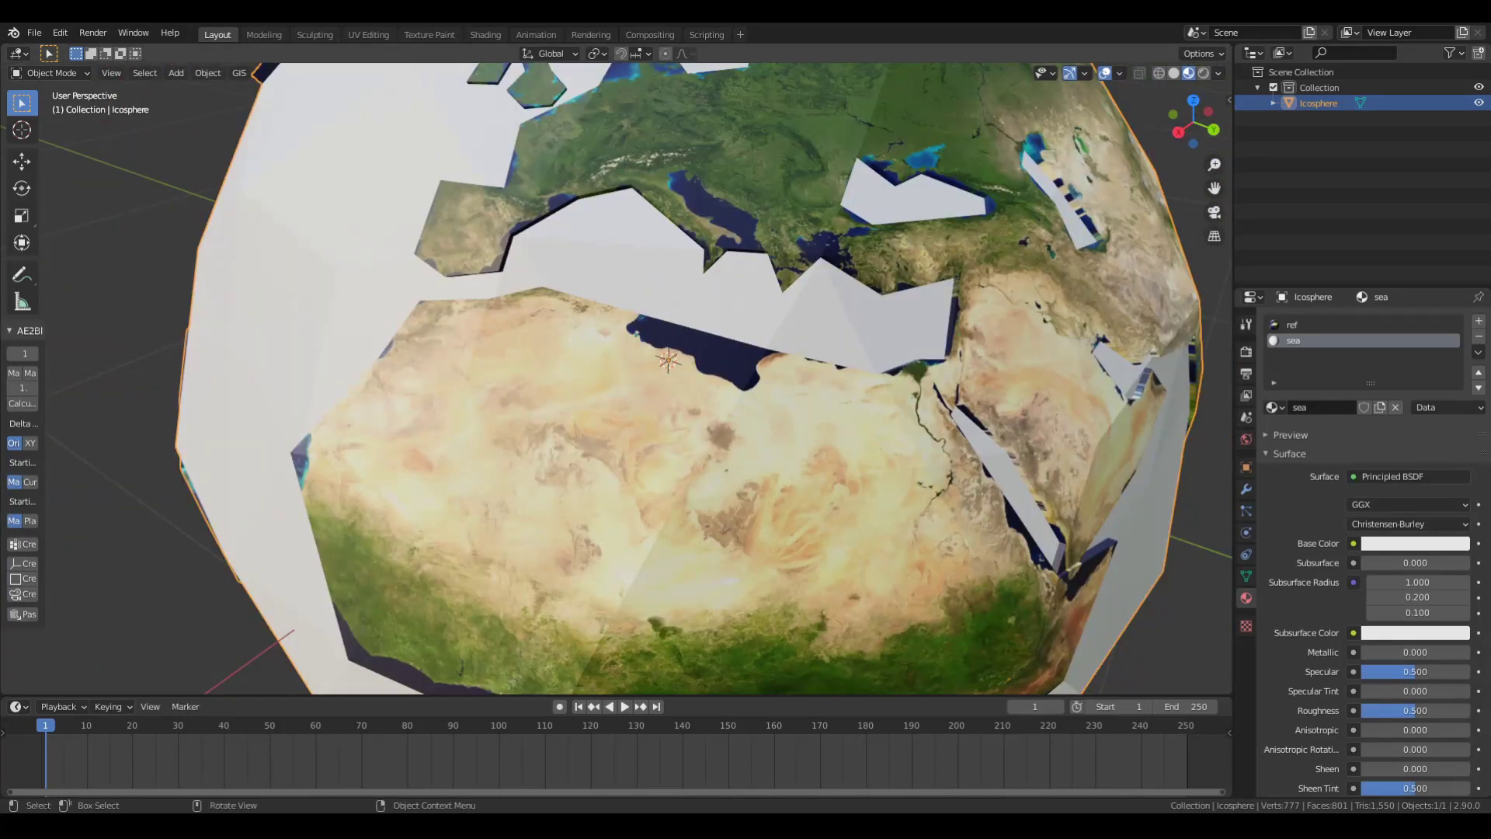
scroll(769, 563, down, 4)
middle_drag(769, 562, 699, 466)
scroll(699, 466, up, 3)
click(1479, 321)
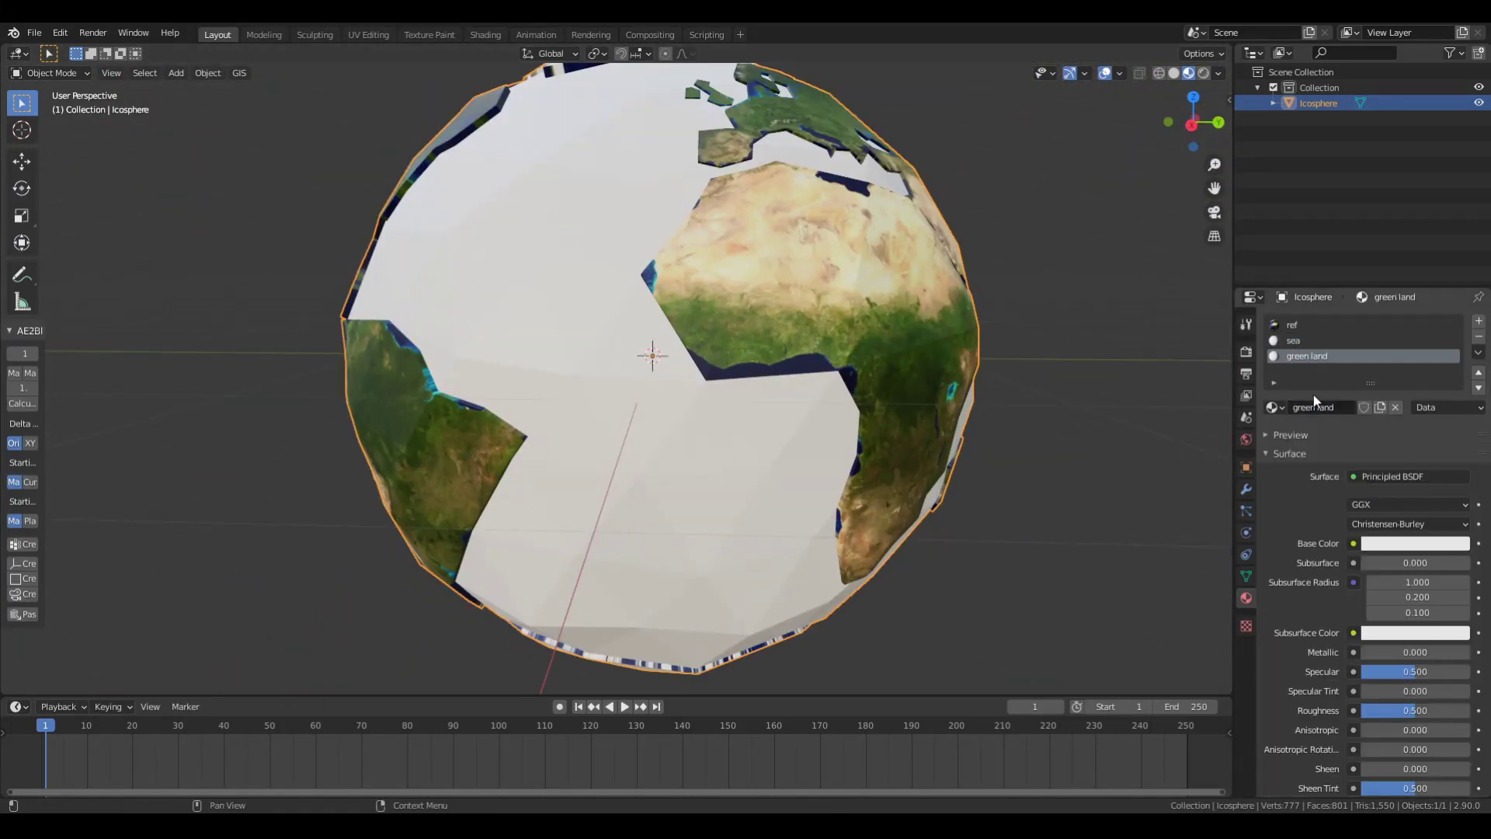
Step: In Edit Mode, select the sea material's faces and hide them, leaving only land
scroll(865, 421, down, 3)
mouse_move(865, 421)
middle_down()
mouse_move(716, 389)
mouse_move(746, 435)
mouse_move(832, 476)
mouse_move(720, 438)
middle_up()
key(Tab)
click(1293, 341)
key(h)
Step: Select the green land faces across Asia and Europe
mouse_move(777, 357)
middle_down()
mouse_move(656, 356)
mouse_move(726, 360)
middle_up()
drag(726, 360, 777, 342)
middle_drag(777, 342, 792, 334)
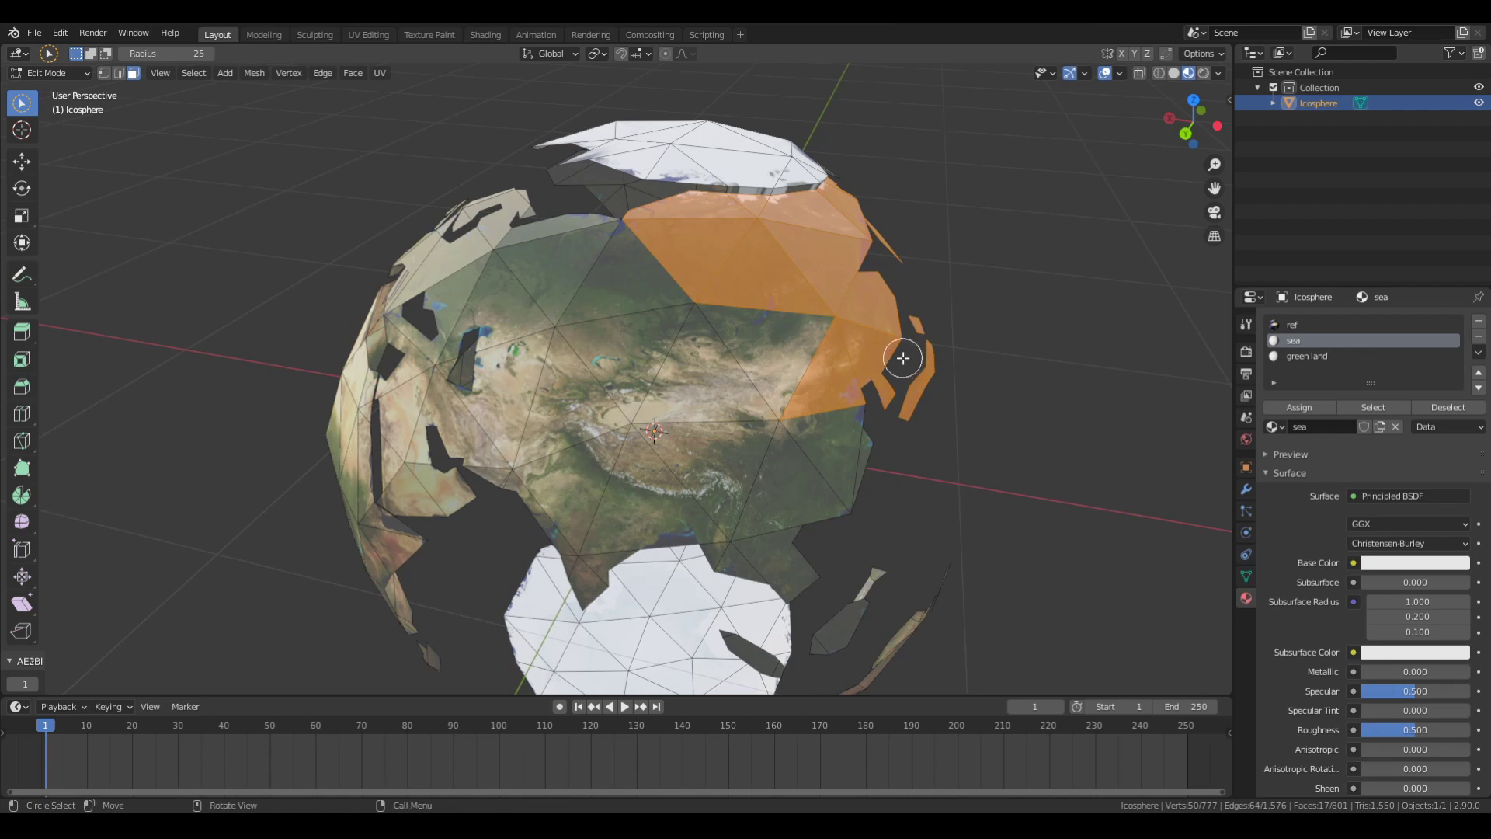
middle_drag(903, 358, 550, 383)
middle_drag(799, 359, 622, 365)
drag(622, 366, 661, 357)
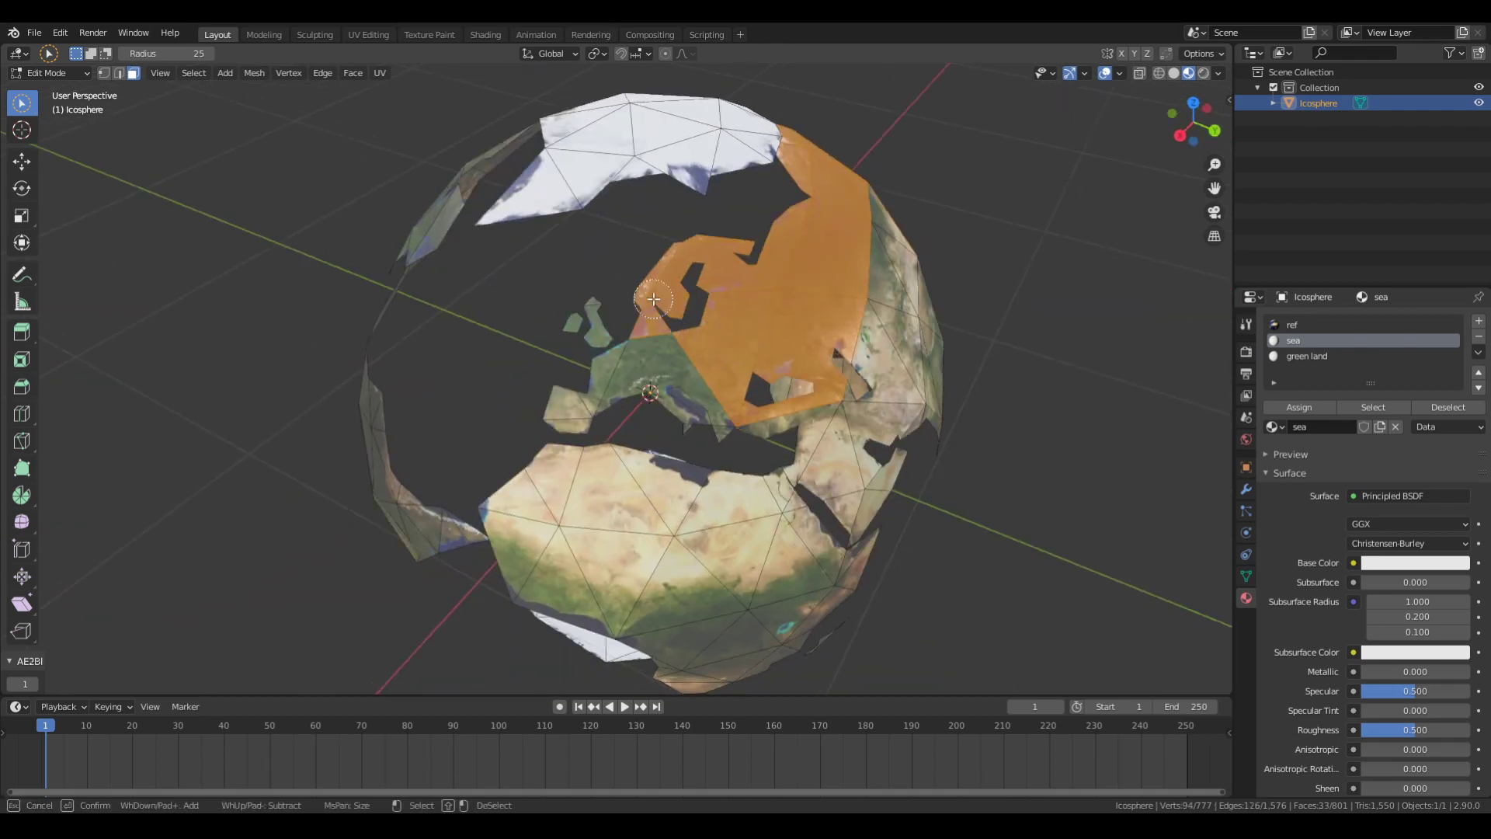
mouse_move(661, 357)
middle_down()
mouse_move(682, 313)
mouse_move(644, 341)
middle_up()
Step: Extend the land selection over the Middle East and on toward Asia
scroll(683, 313, up, 3)
drag(645, 342, 637, 345)
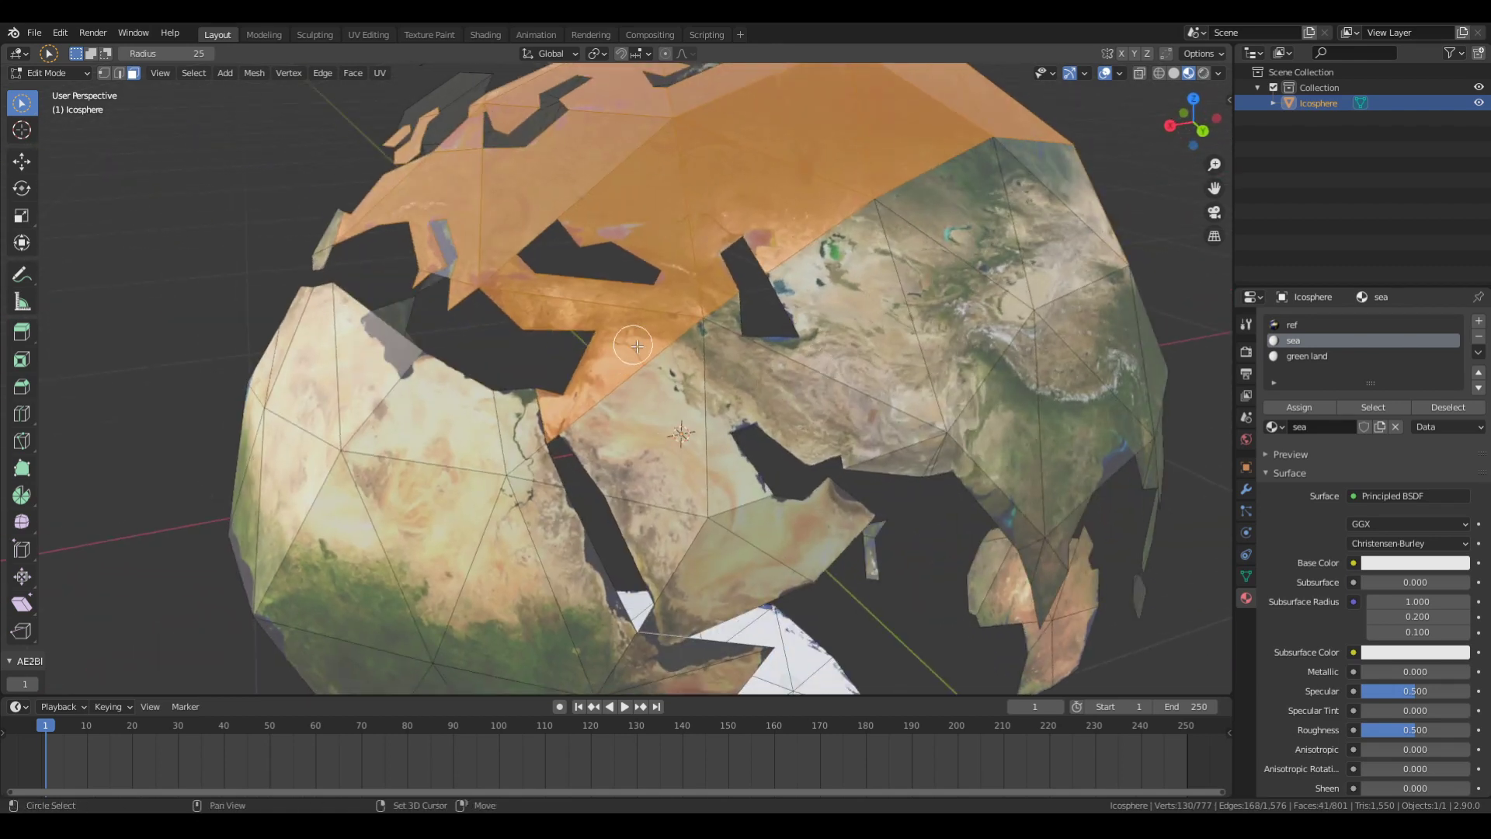
shift+click(629, 374)
mouse_move(629, 374)
middle_down()
mouse_move(643, 416)
mouse_move(667, 409)
mouse_move(738, 466)
middle_up()
shift+click(644, 417)
Step: Add land faces near India and across Africa to the selection, using a Knife cut
shift+click(621, 373)
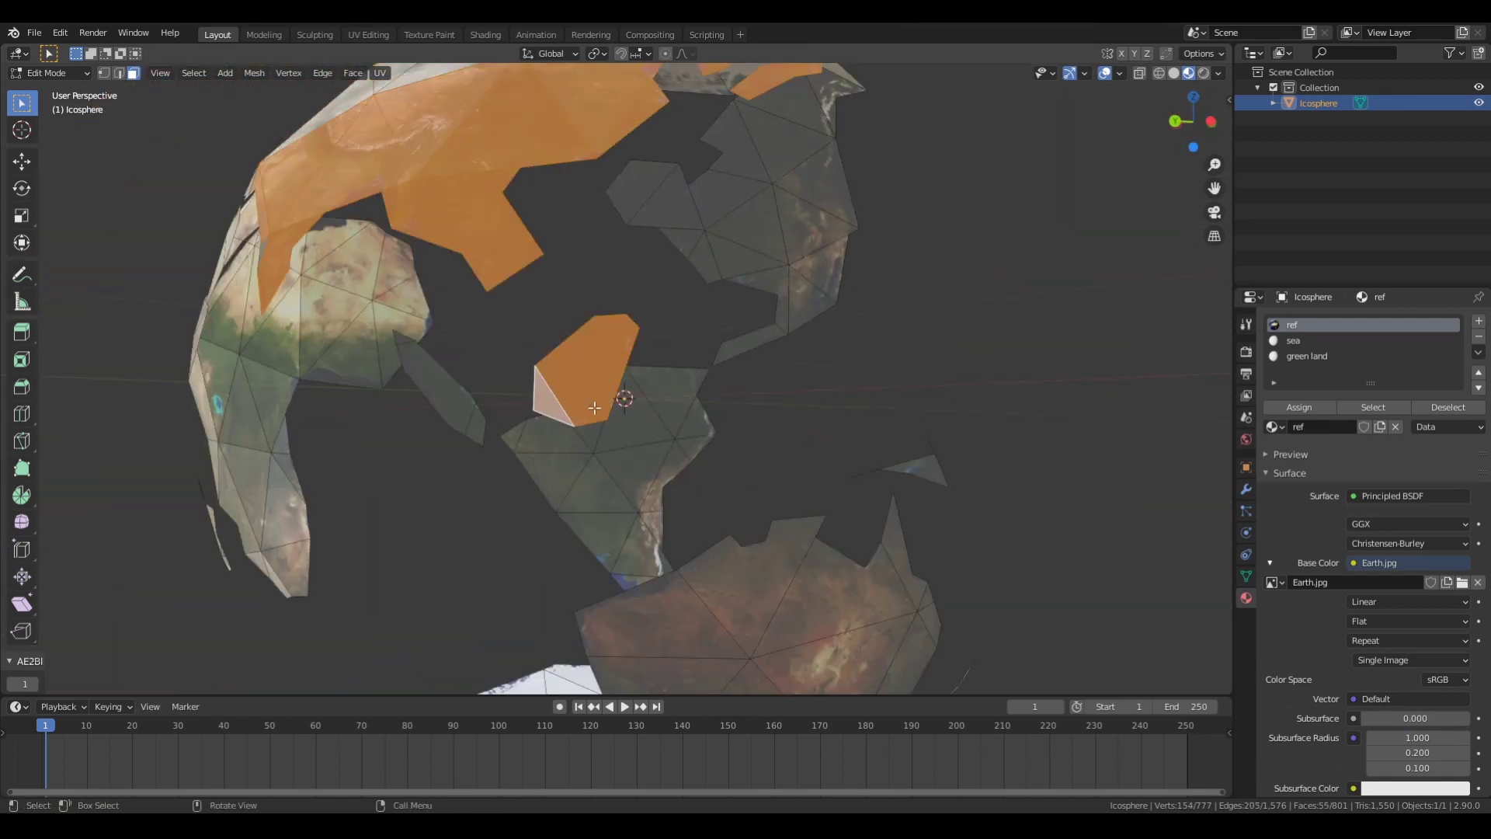
shift+click(808, 404)
mouse_move(622, 373)
middle_down()
mouse_move(808, 404)
mouse_move(634, 422)
middle_up()
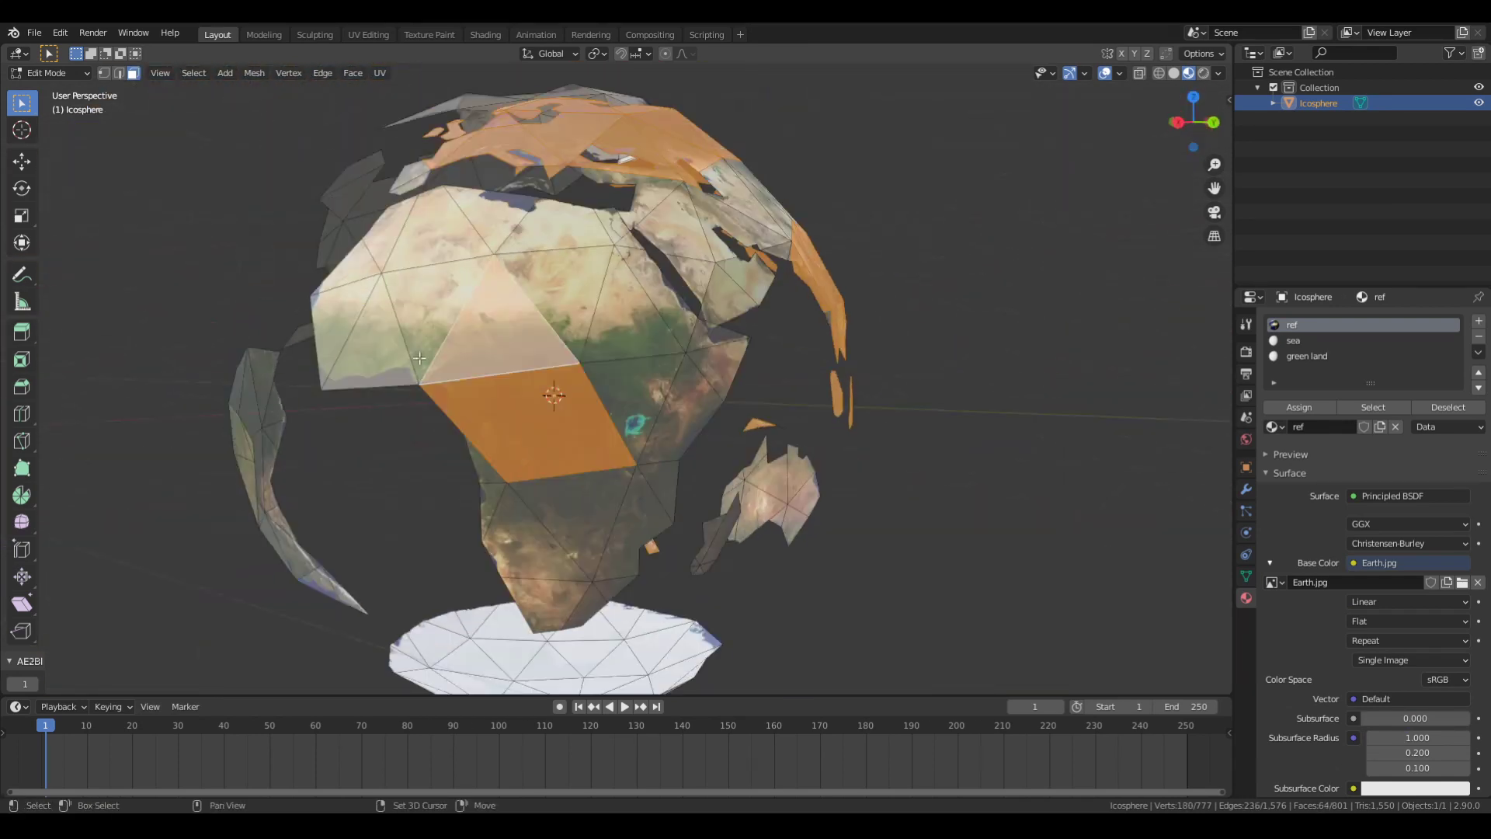
shift+click(634, 422)
scroll(719, 472, up, 2)
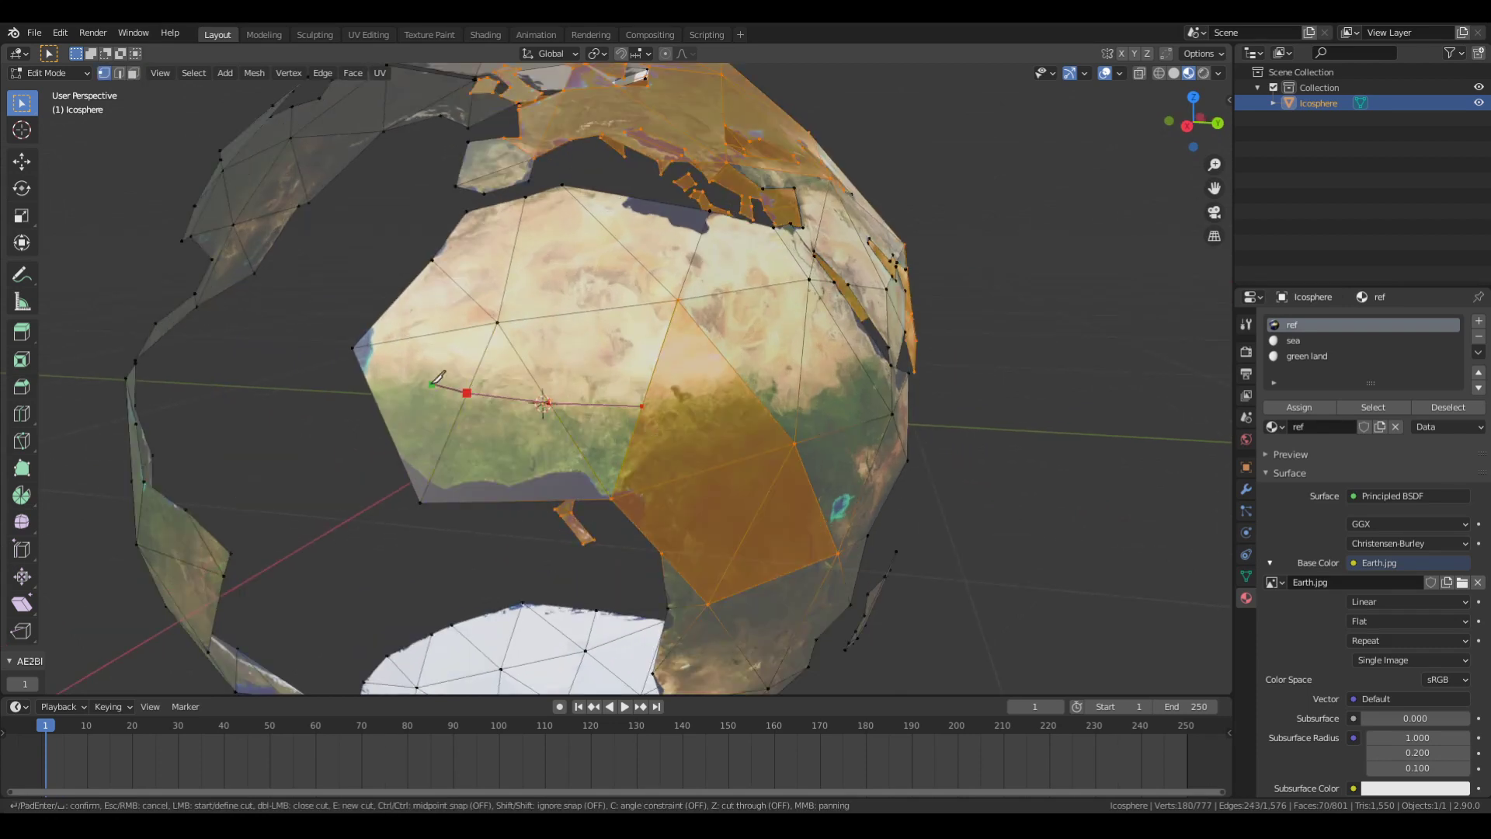
middle_drag(673, 456, 592, 404)
key(k)
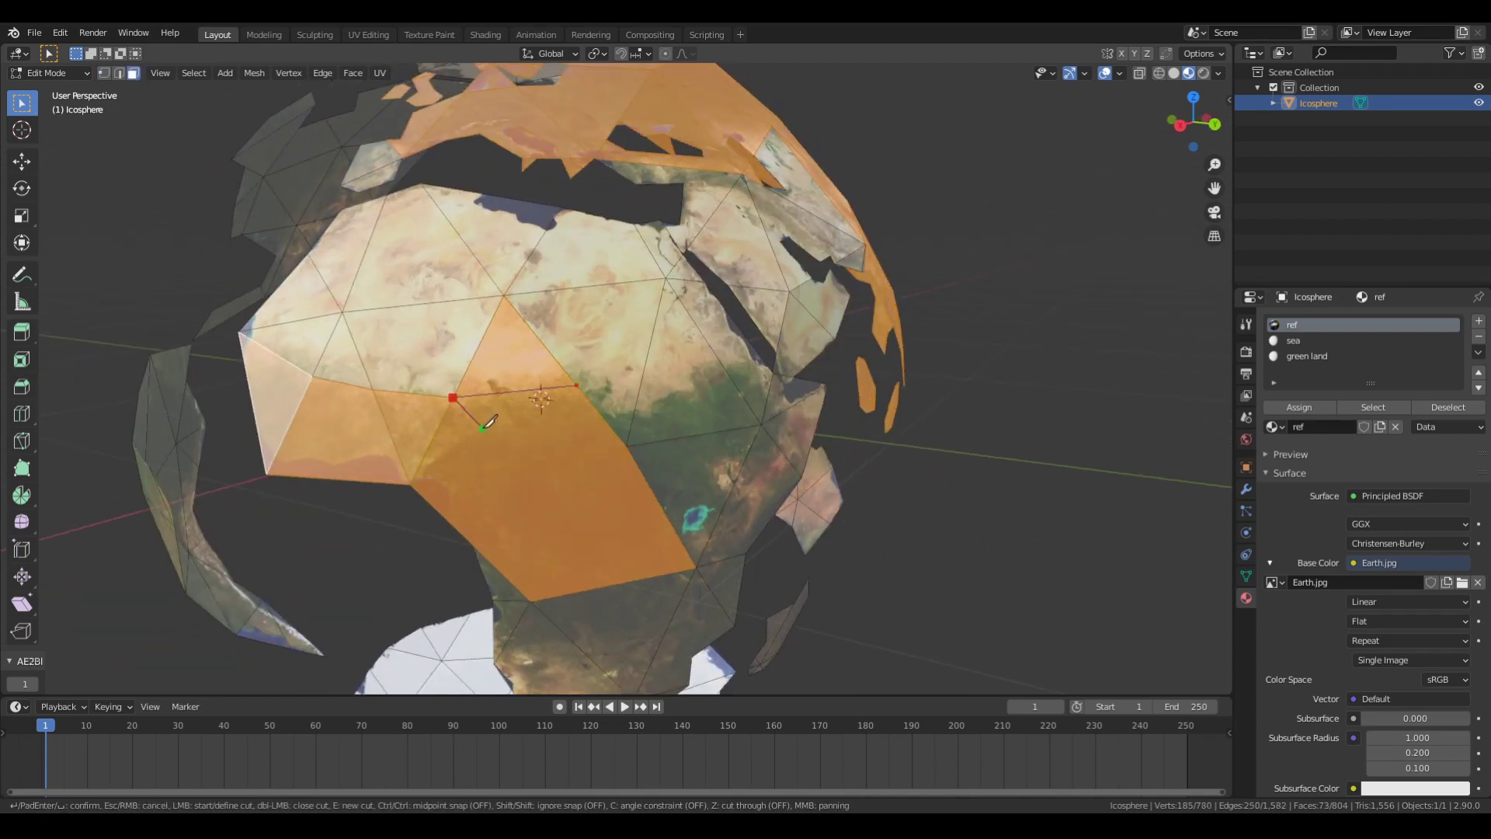
middle_drag(484, 426, 667, 358)
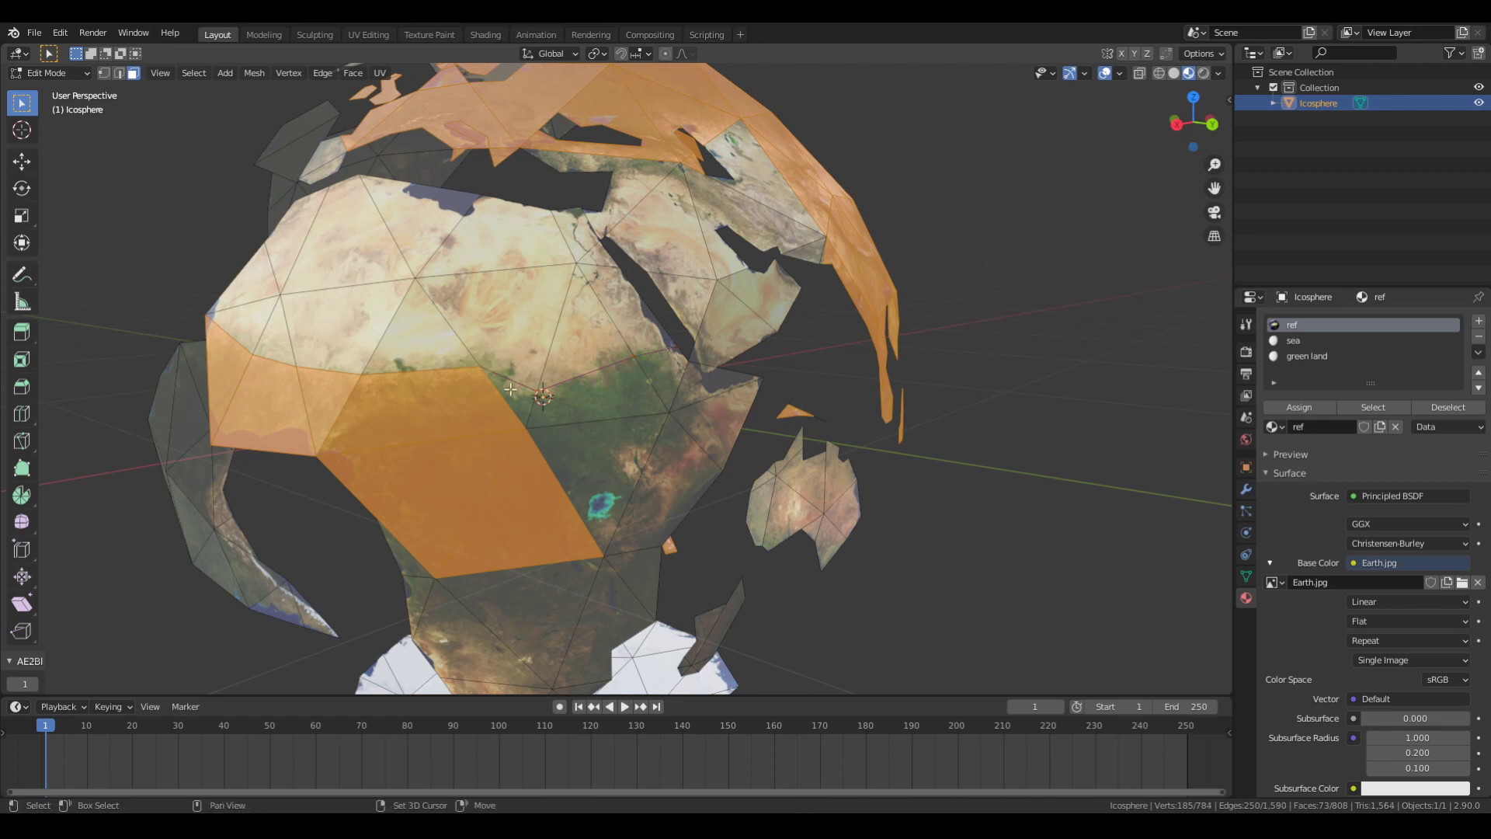
middle_drag(510, 388, 378, 350)
ctrl+click(379, 350)
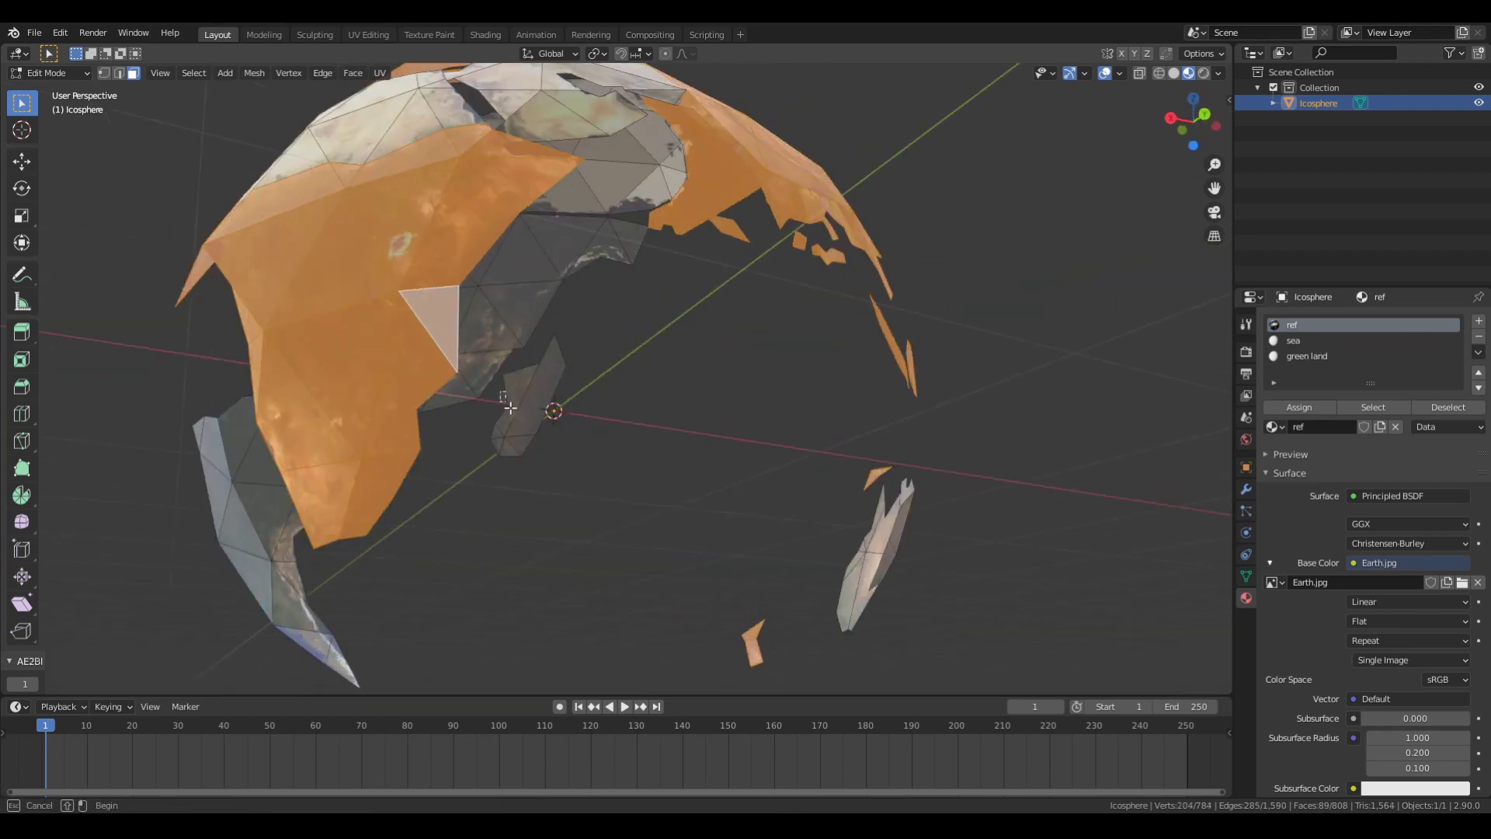
Step: Add South American, North American, European and African land faces to the green selection
mouse_move(507, 542)
middle_down()
mouse_move(633, 406)
mouse_move(659, 474)
mouse_move(679, 382)
mouse_move(703, 382)
middle_up()
ctrl+click(633, 405)
ctrl+click(658, 474)
scroll(658, 474, up, 3)
scroll(607, 481, down, 4)
scroll(678, 381, up, 3)
ctrl+click(678, 381)
key(k)
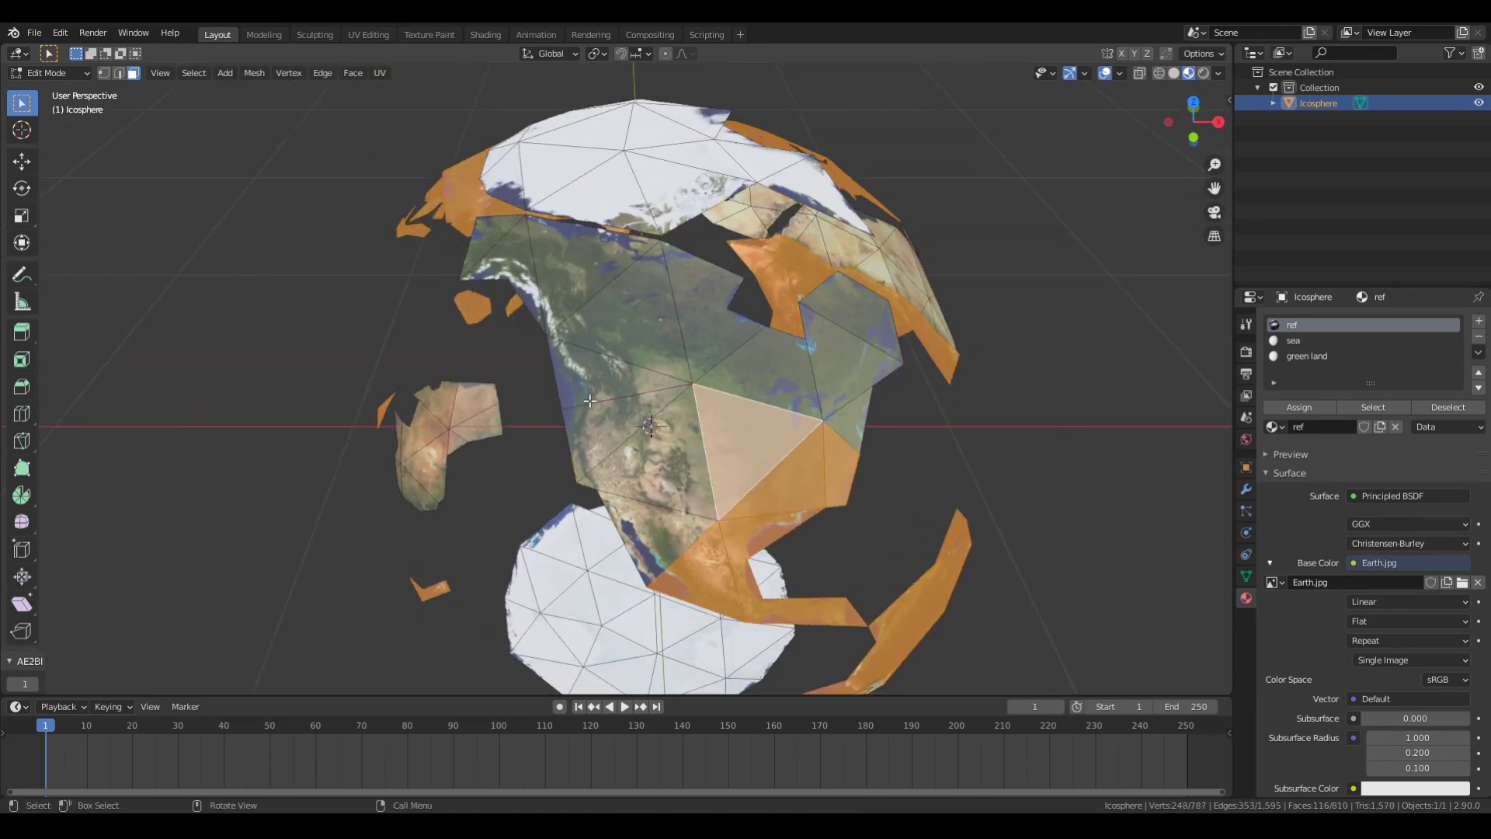
ctrl+click(590, 401)
mouse_move(590, 400)
middle_down()
mouse_move(930, 290)
mouse_move(746, 435)
mouse_move(798, 485)
middle_up()
ctrl+click(746, 435)
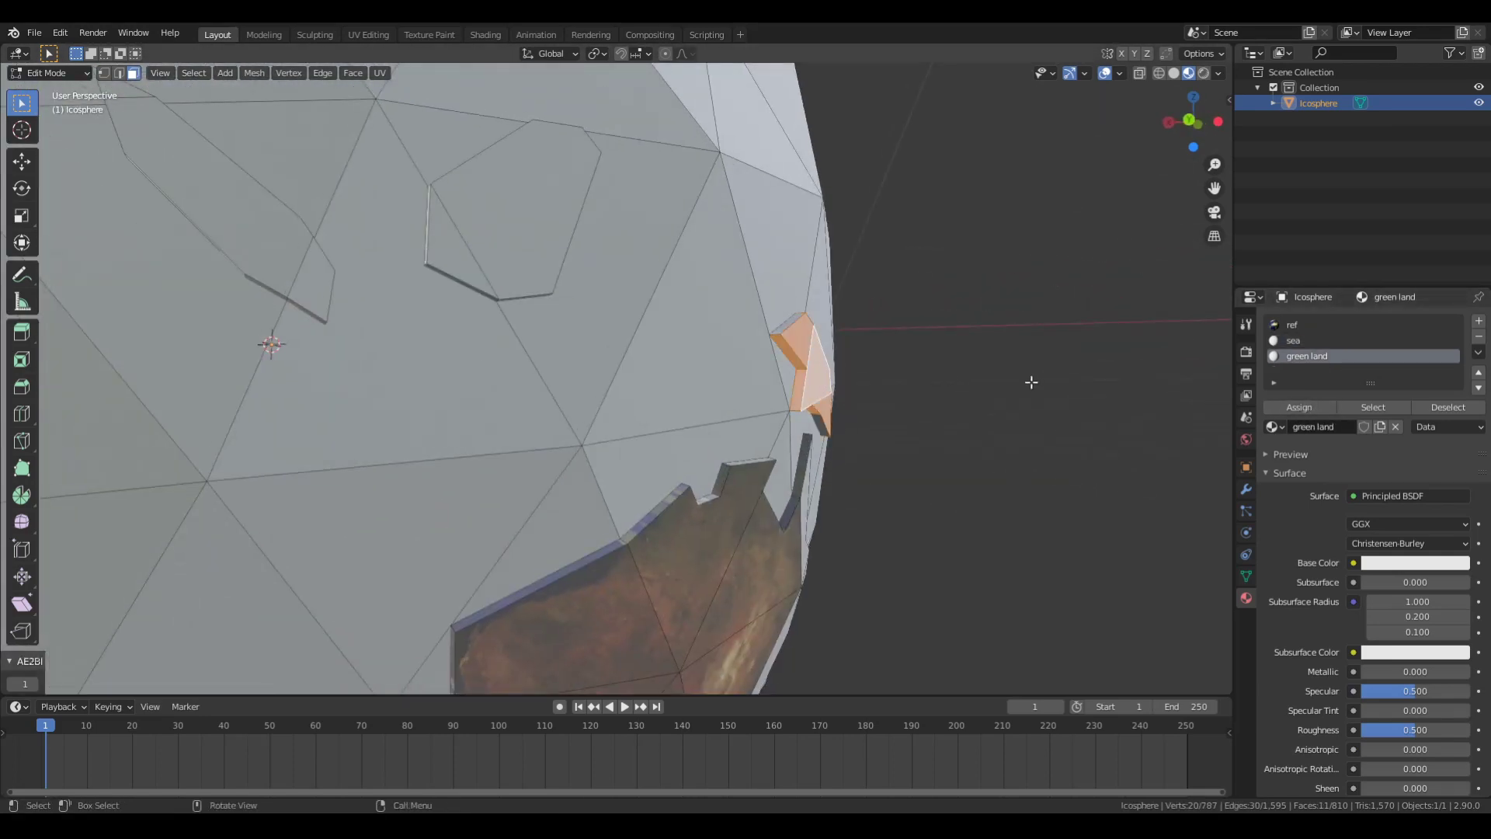
Step: Select the green land faces, then make the ref material slot active
mouse_move(1031, 382)
middle_down()
mouse_move(956, 383)
mouse_move(1067, 403)
middle_up()
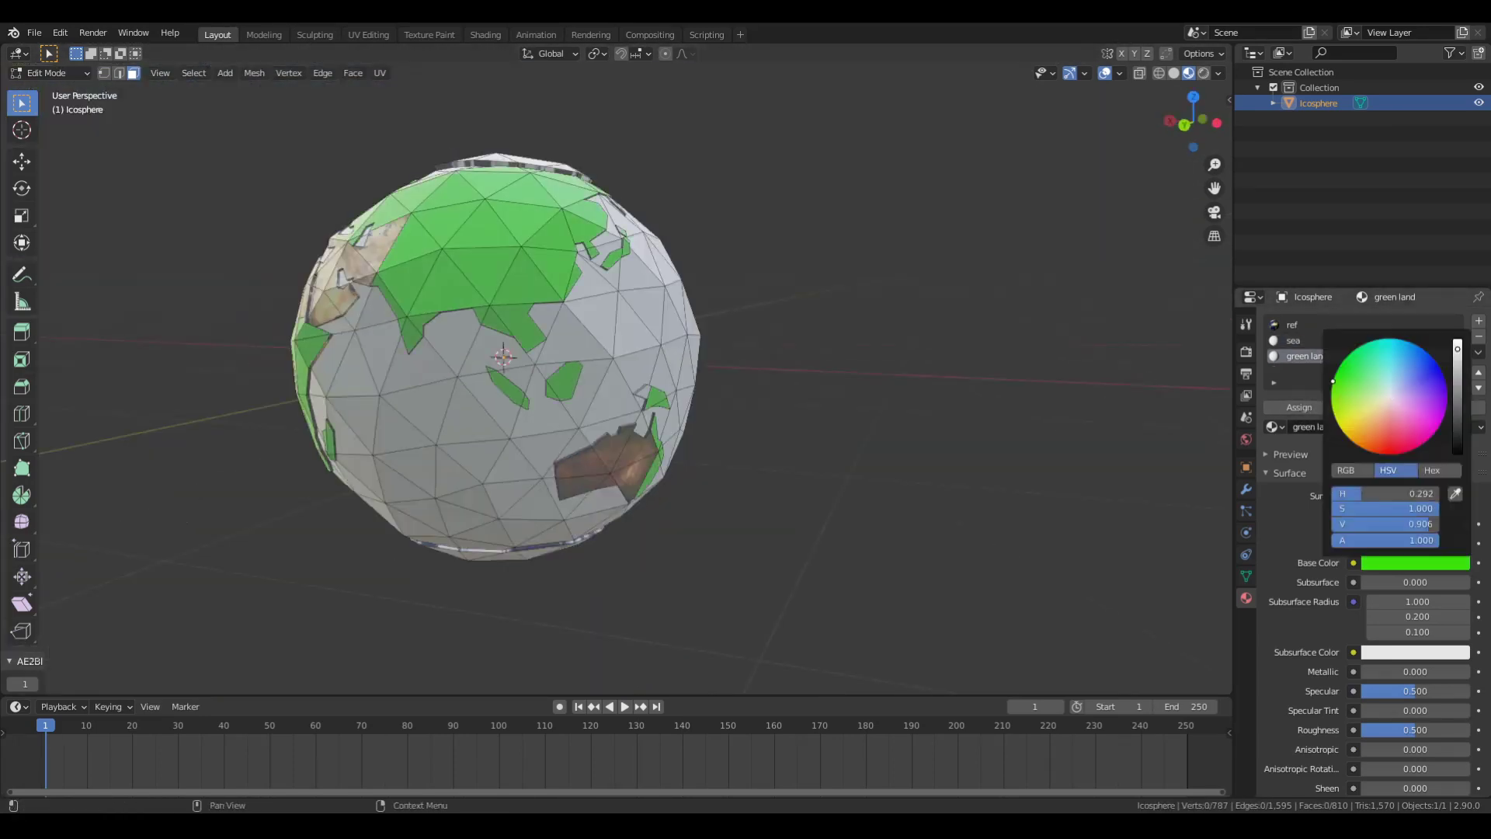
mouse_move(866, 488)
middle_down()
mouse_move(891, 441)
mouse_move(811, 383)
mouse_move(841, 379)
middle_up()
click(1373, 407)
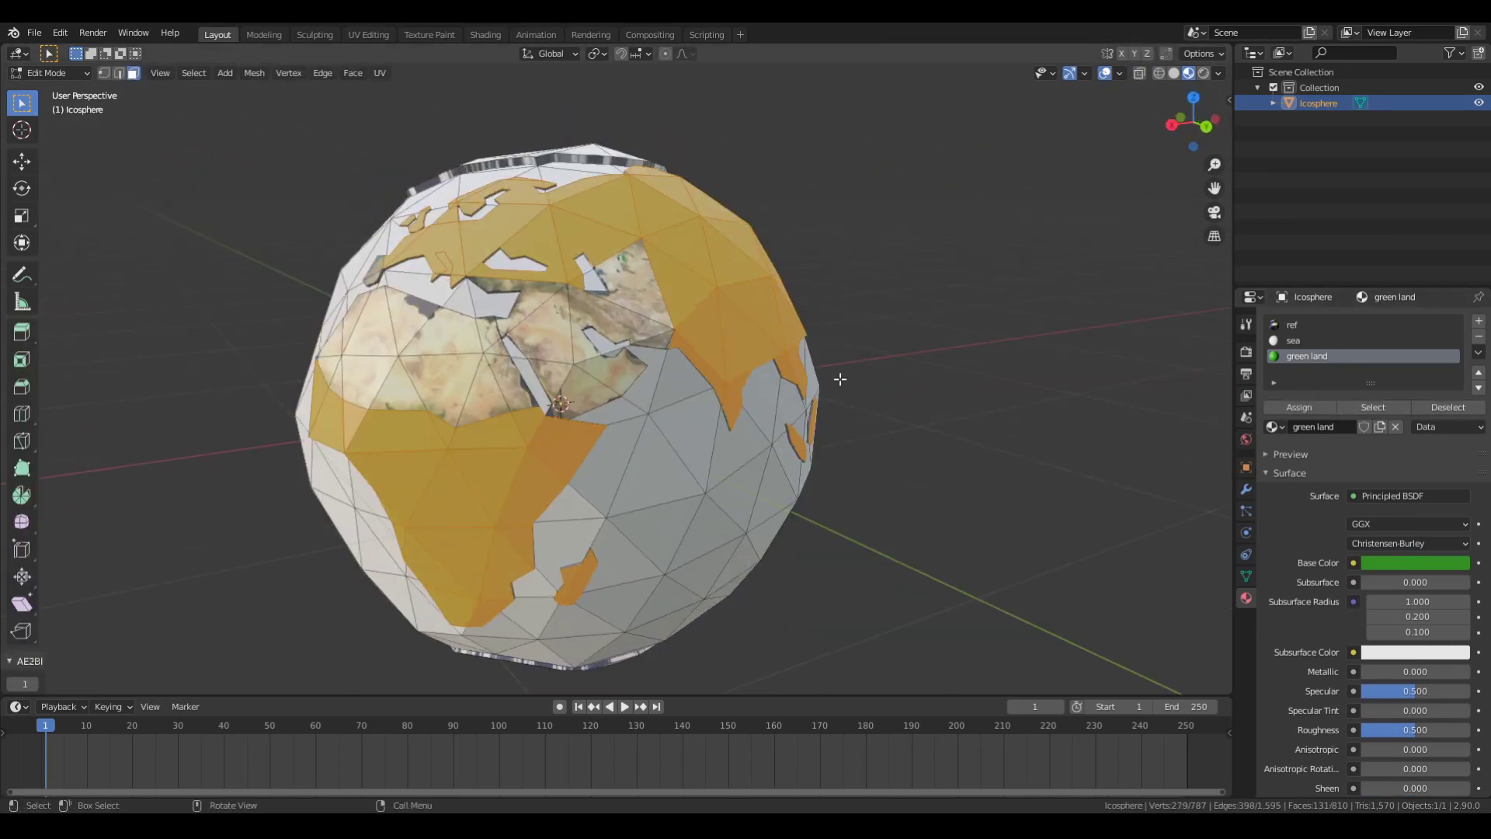
click(1338, 325)
scroll(929, 366, up, 3)
middle_drag(928, 366, 1126, 418)
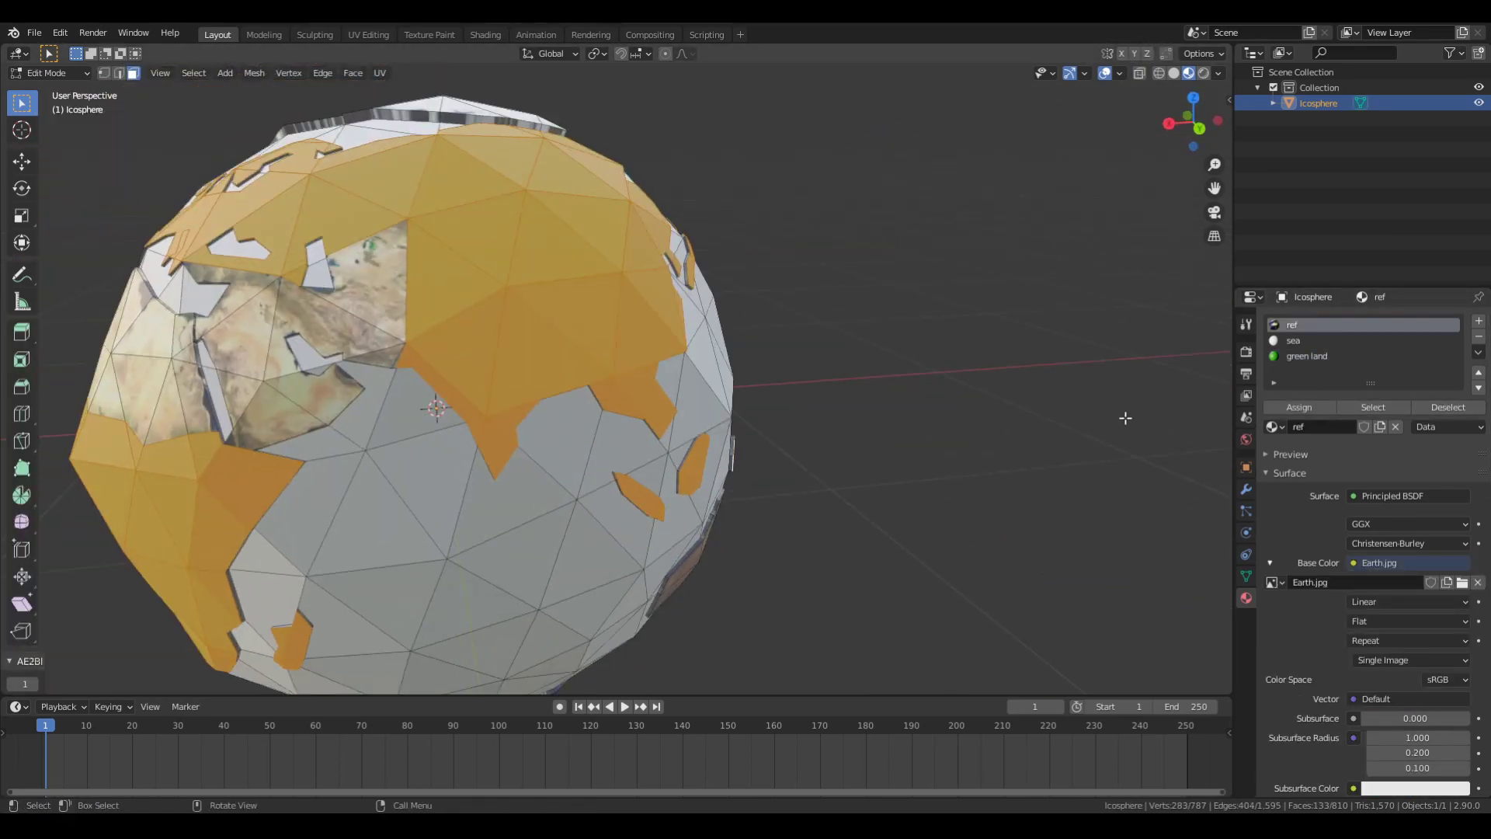
scroll(779, 463, down, 3)
middle_drag(779, 463, 921, 394)
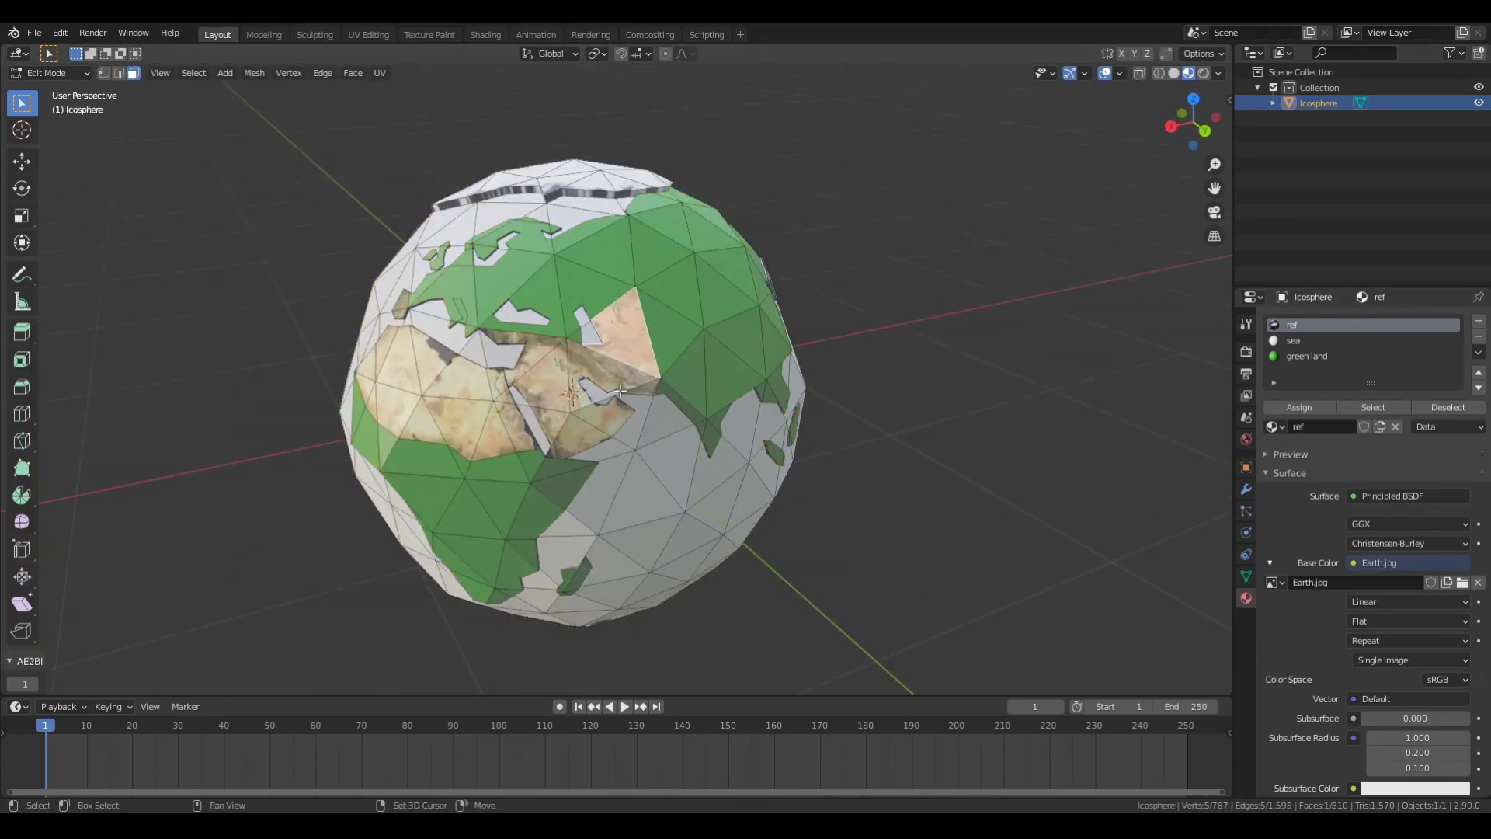
Step: Select all faces, deselect the sea to isolate the desert, and add a new material
key(a)
click(1308, 342)
click(1448, 407)
middle_drag(1087, 435, 875, 456)
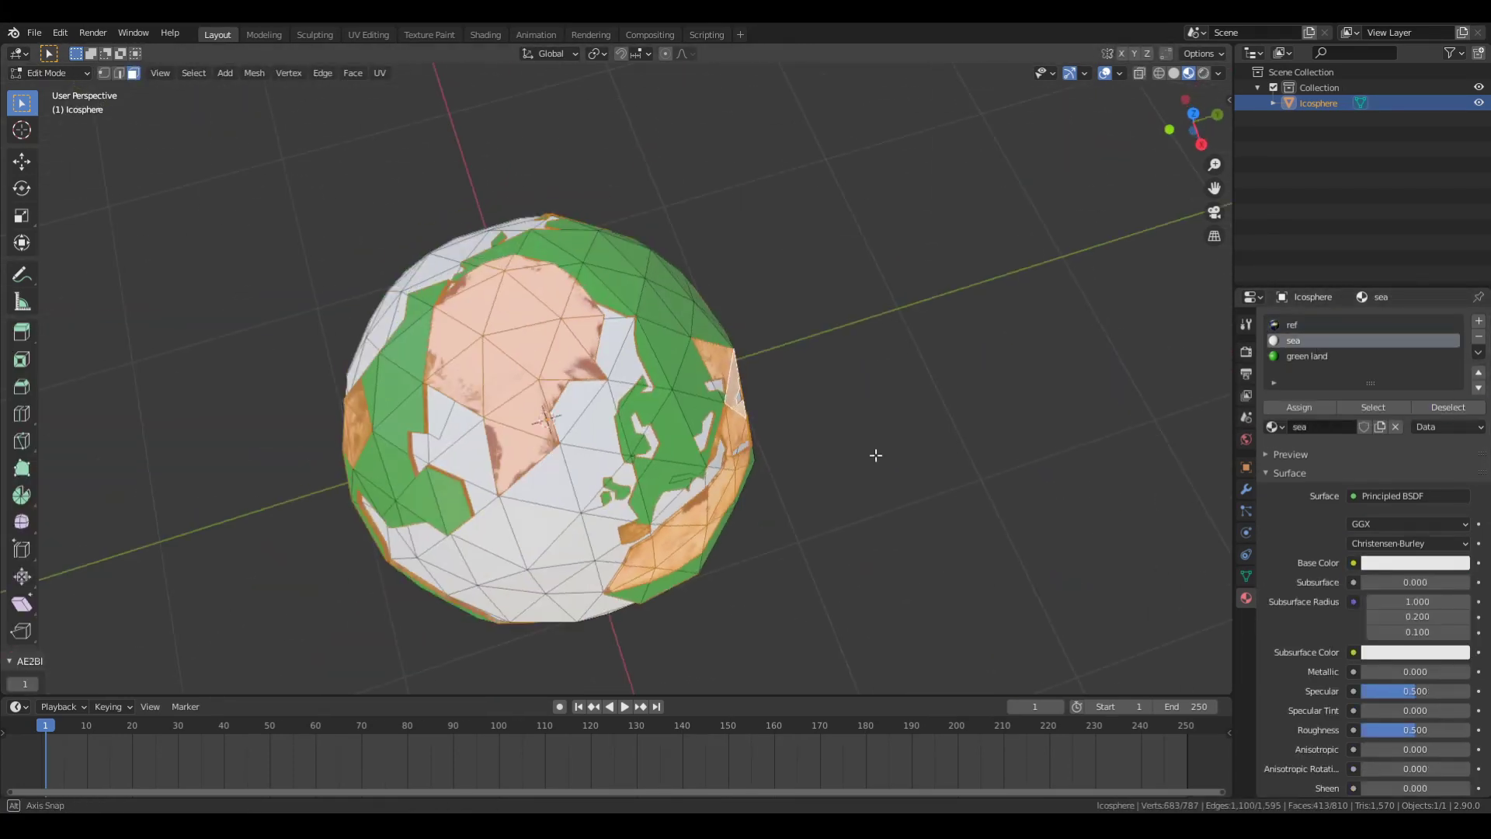
scroll(954, 404, up, 2)
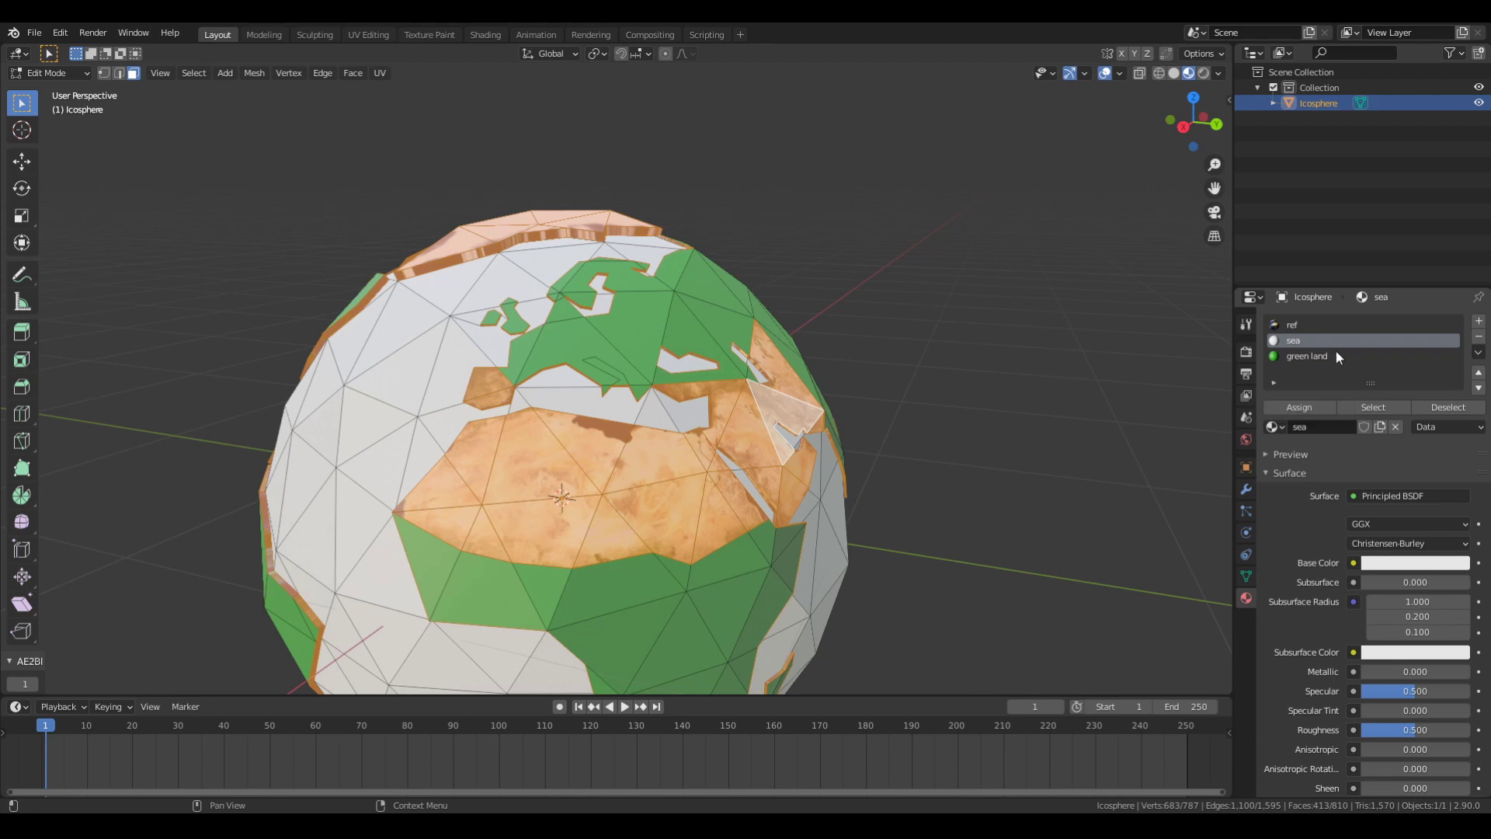
click(1354, 432)
Step: Name the new material 'beige' and give it a beige colour
double_click(1330, 427)
text(beige land)
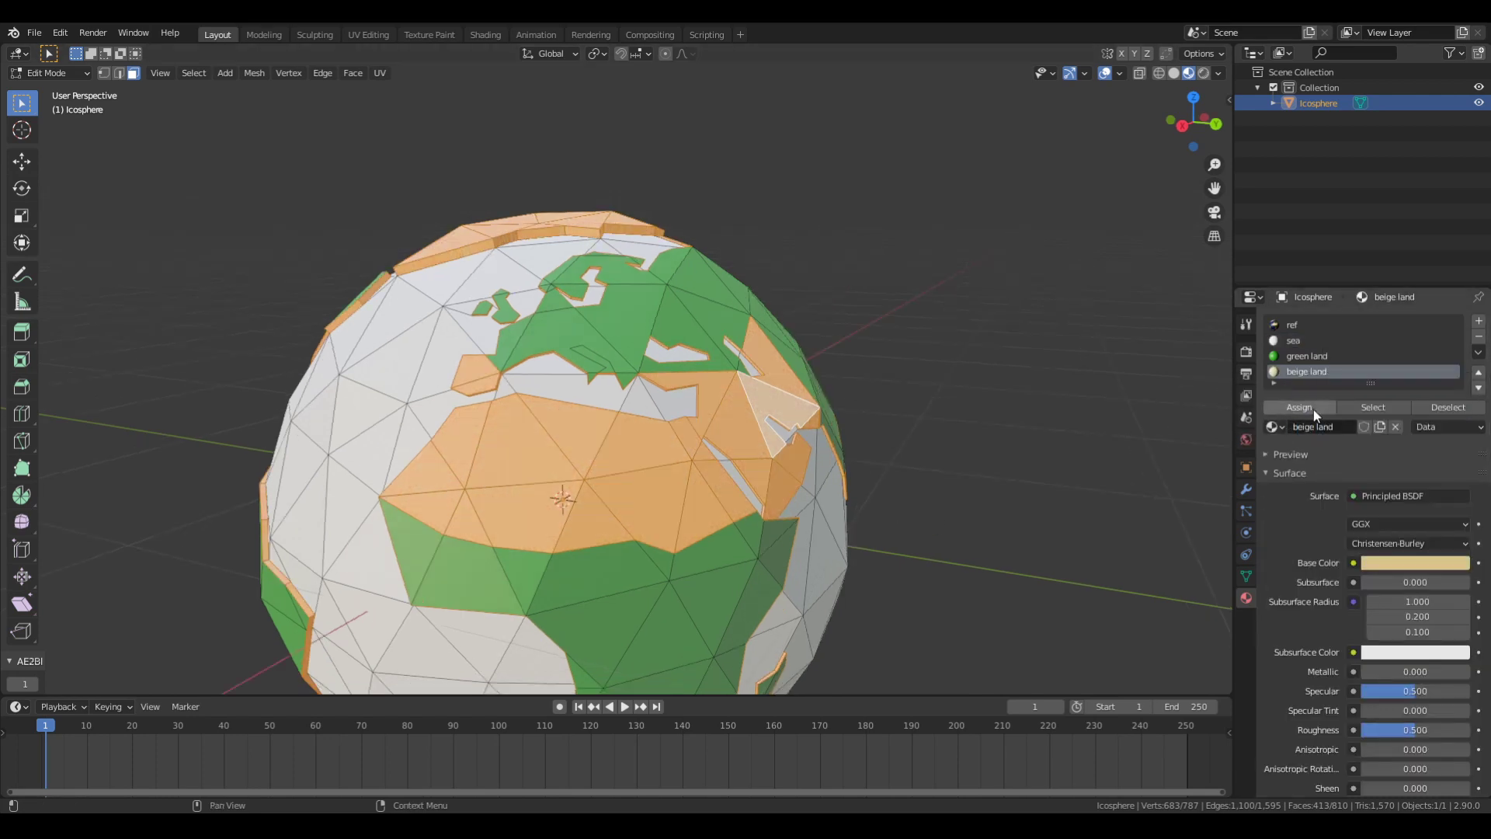
click(1300, 407)
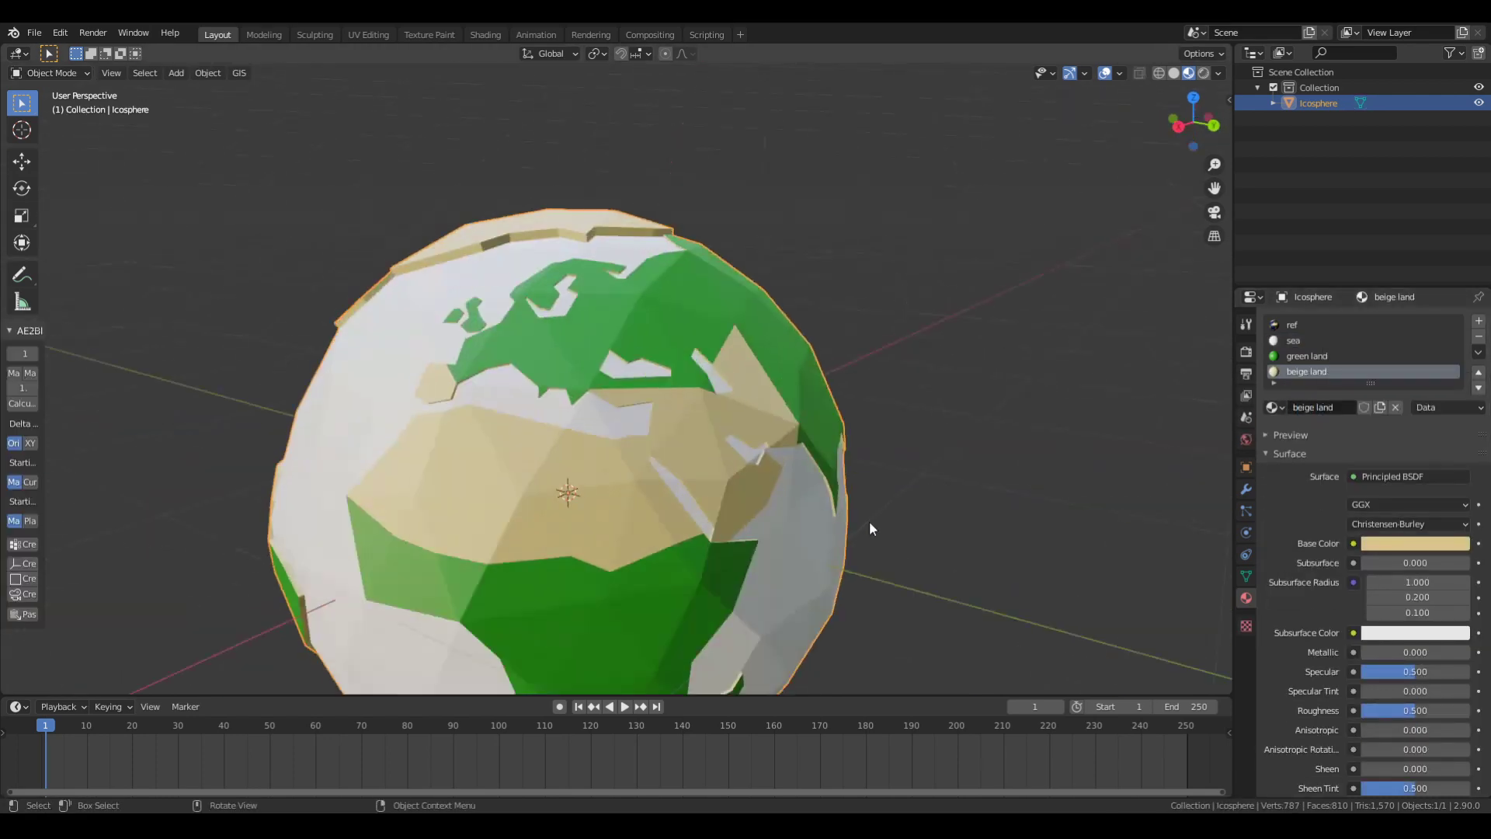
Step: Select the north and south polar caps and assign them to the icecaps material
middle_drag(869, 521, 543, 466)
click(520, 479)
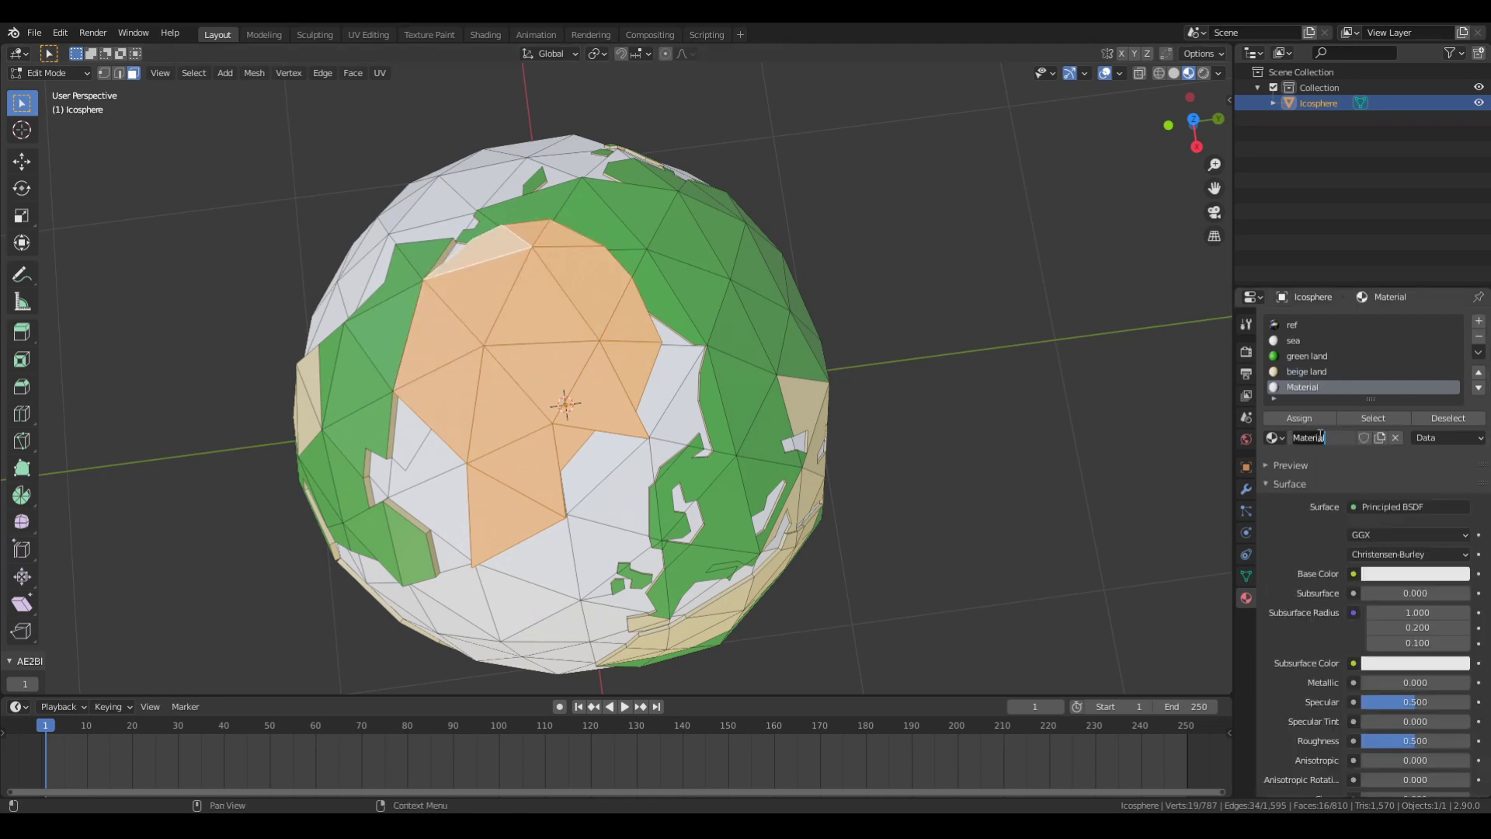
text(s)
key(Return)
mouse_move(855, 389)
middle_down()
mouse_move(999, 393)
mouse_move(685, 394)
mouse_move(777, 389)
middle_up()
key(ctrl+KP_Add)
key(ctrl+KP_Add)
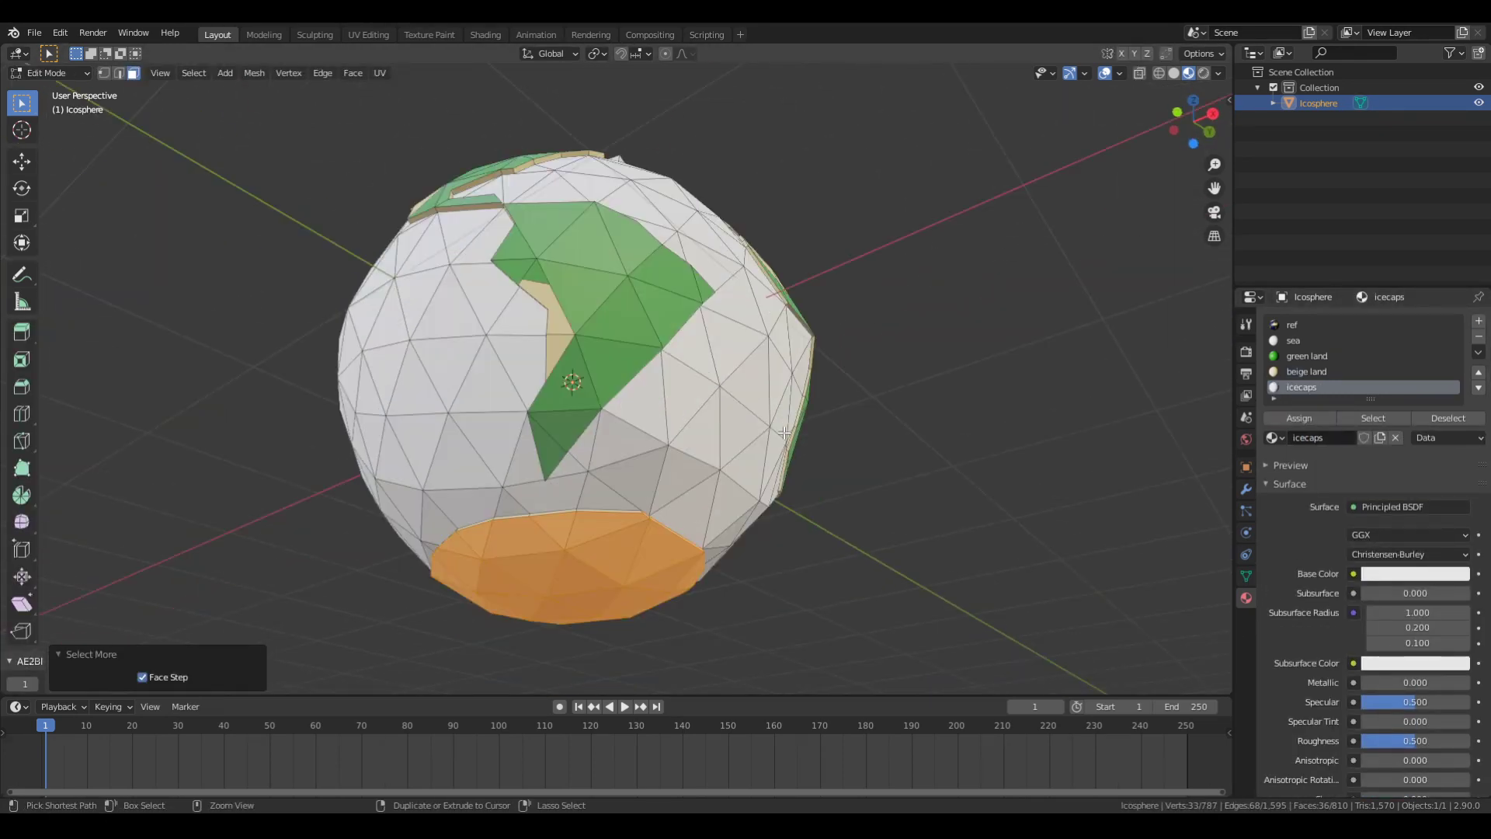
click(1293, 340)
mouse_move(699, 466)
middle_down()
mouse_move(649, 490)
mouse_move(591, 435)
middle_up()
click(1301, 387)
click(1299, 418)
Step: Return to Object Mode and set the sea material's colour to blue
key(Tab)
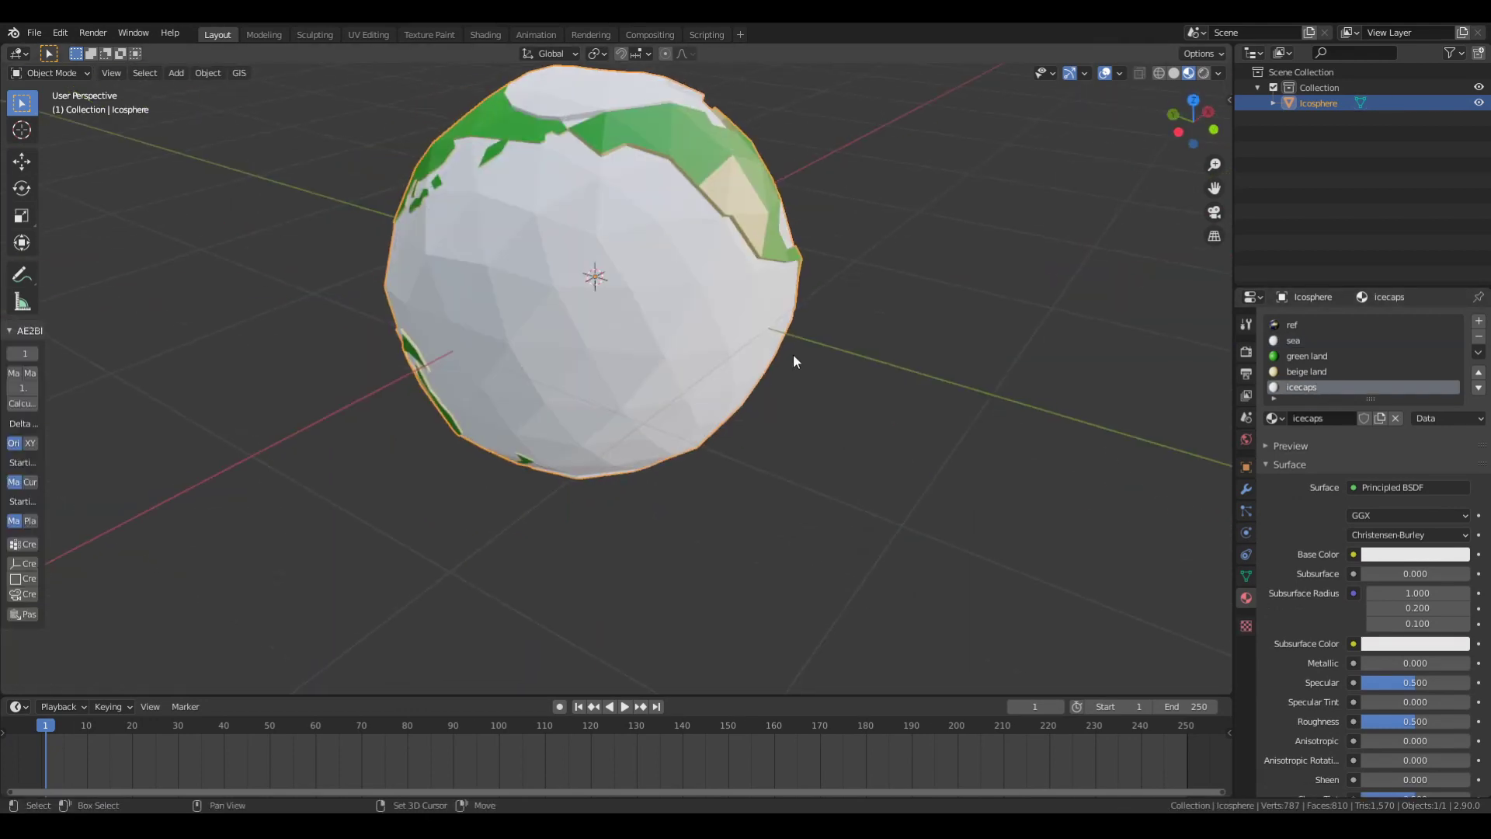
scroll(788, 361, up, 3)
mouse_move(783, 371)
middle_down()
mouse_move(760, 450)
mouse_move(738, 404)
mouse_move(761, 405)
middle_up()
scroll(724, 370, down, 3)
key(ctrl+v)
scroll(760, 390, up, 3)
key(alt+a)
Step: Add a Sphere empty at the globe and scale it up to enclose it
scroll(773, 398, down, 3)
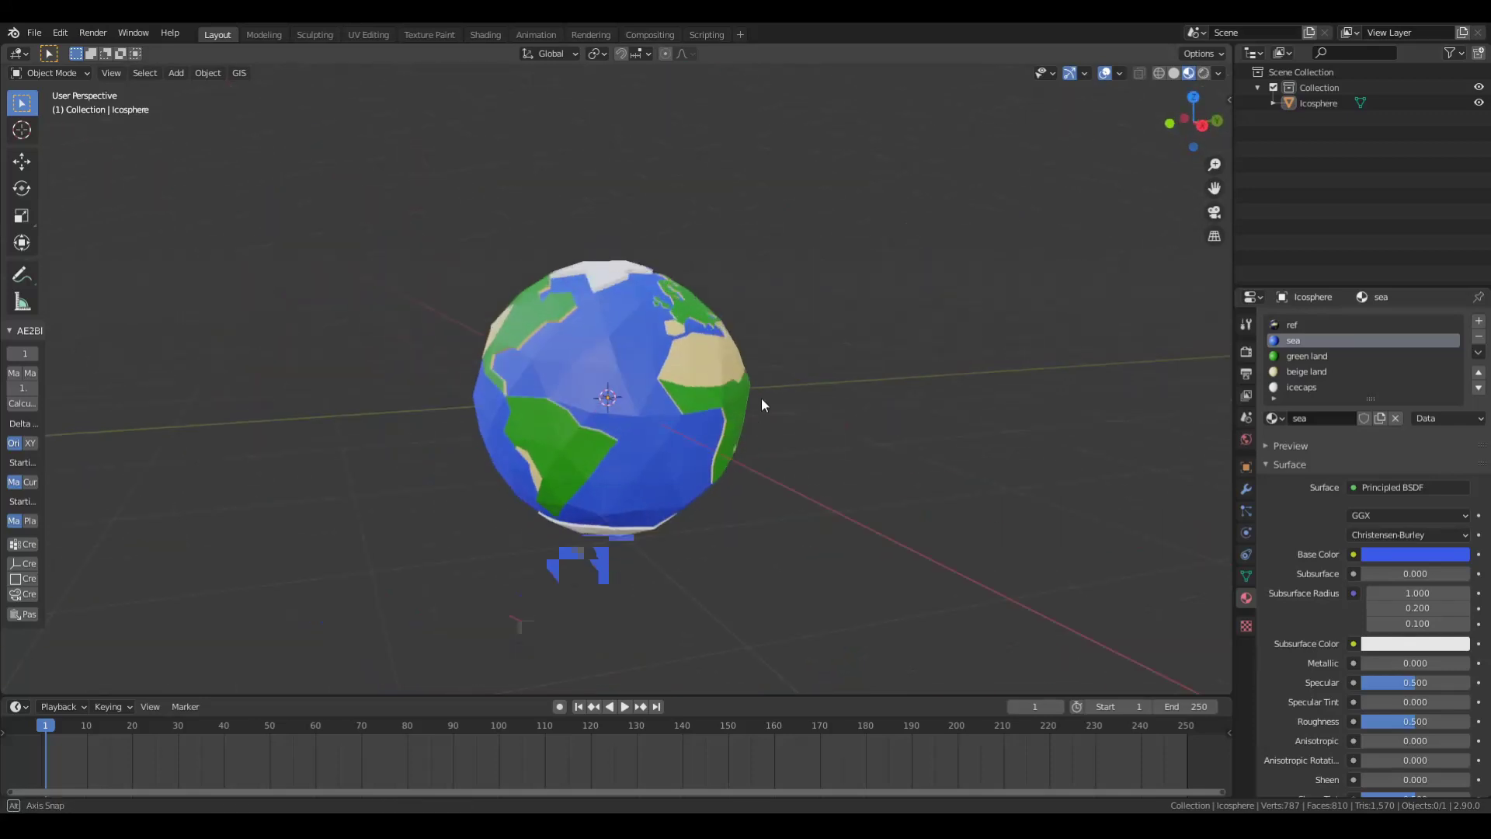
middle_drag(923, 365, 590, 678)
key(shift+a)
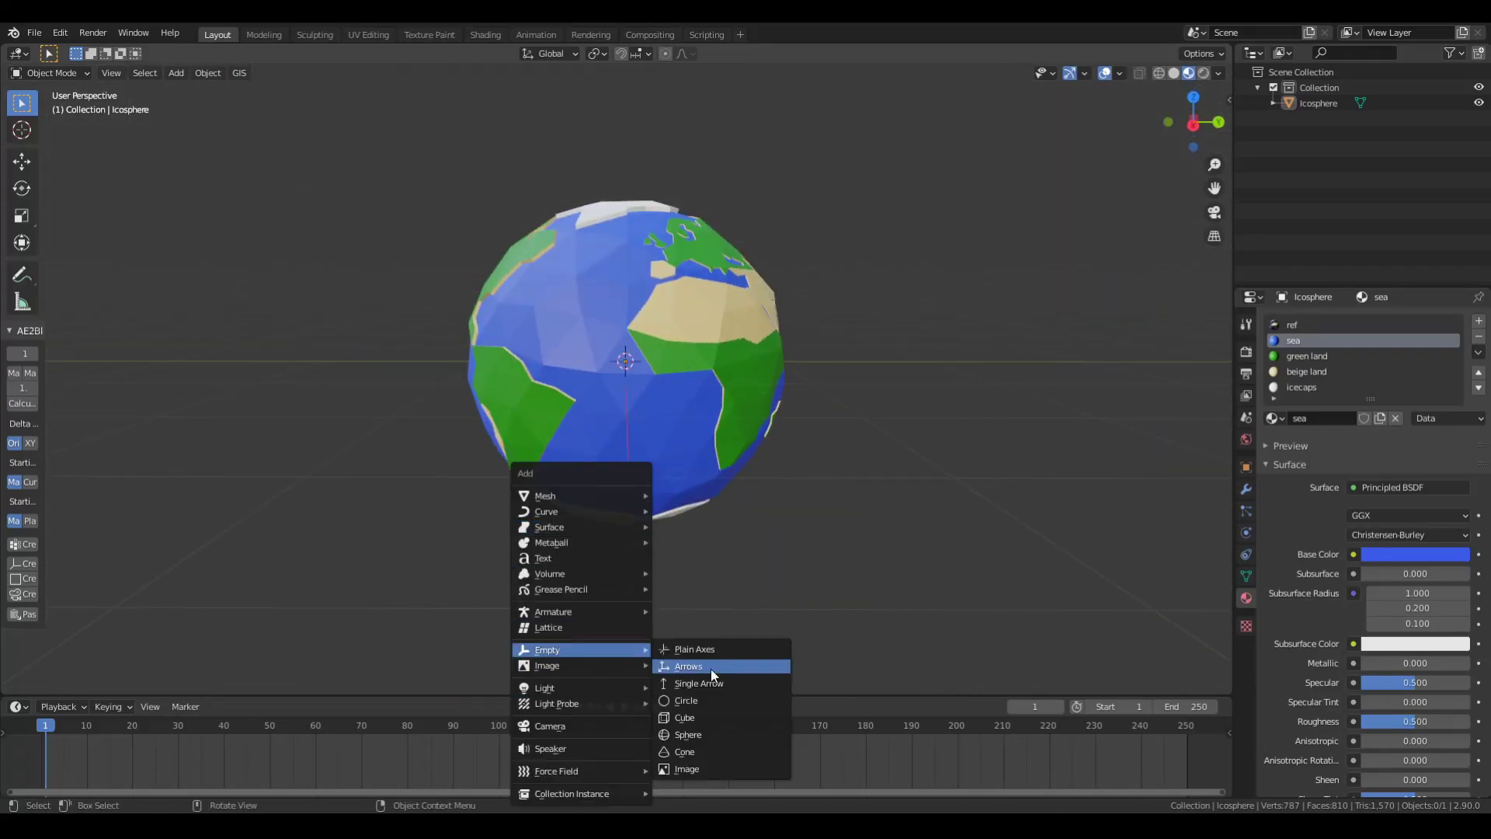
click(711, 669)
key(ctrl+z)
key(shift+a)
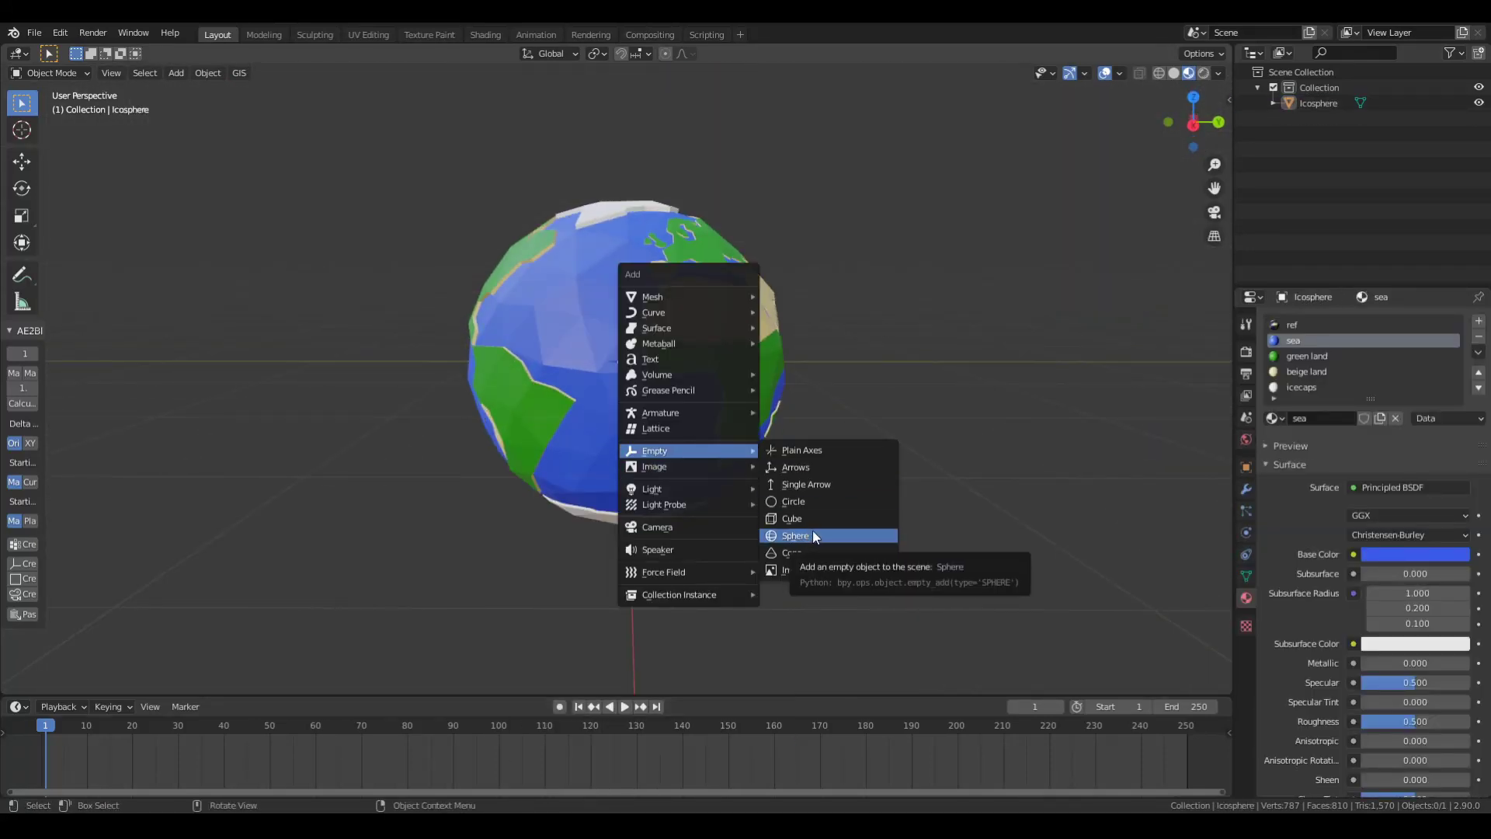
click(812, 535)
key(s)
click(716, 334)
Step: Parent the globe to the sphere empty using Object parenting
click(813, 291)
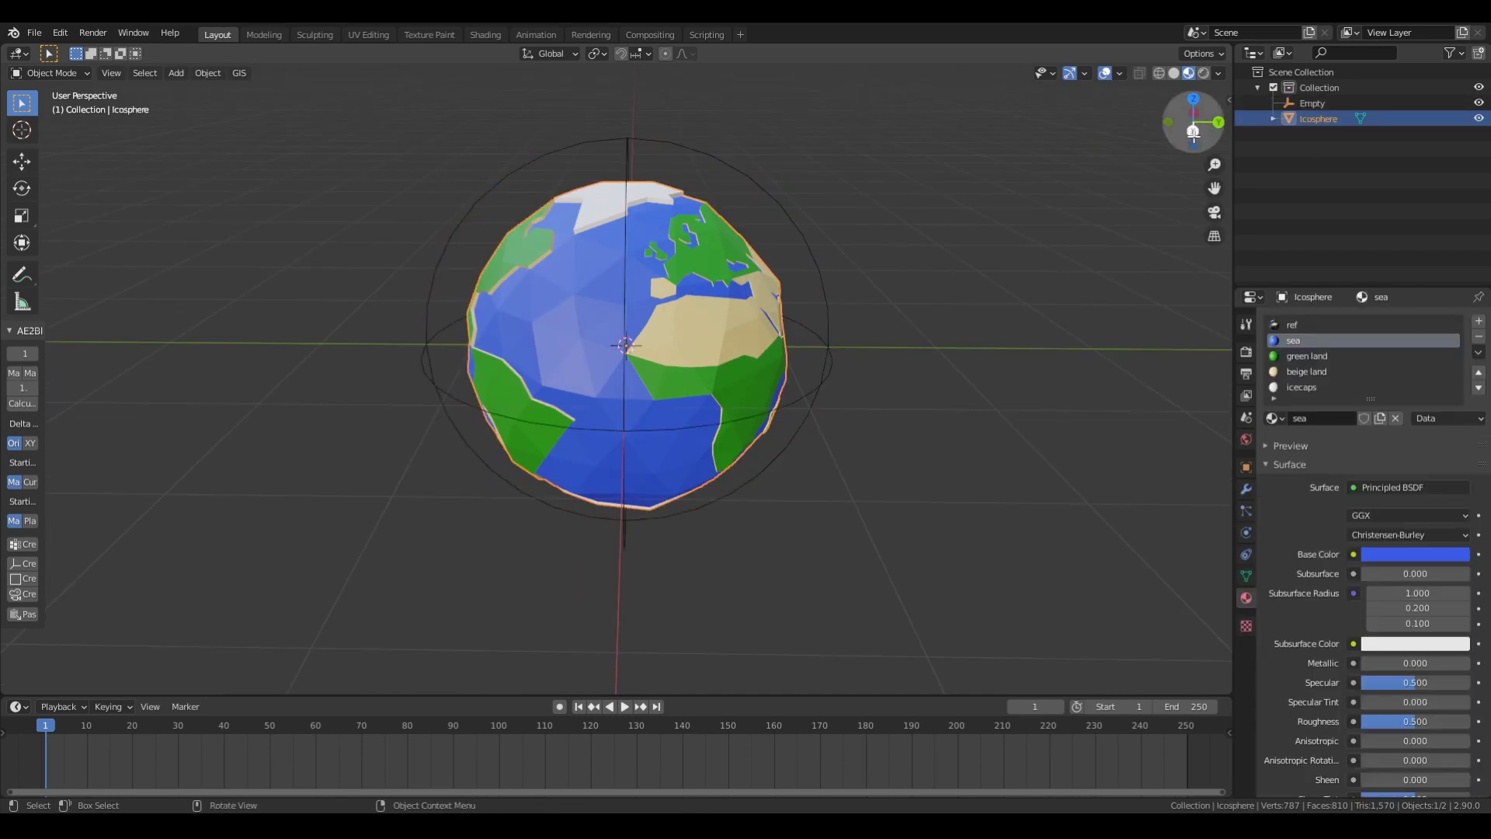
shift+click(841, 370)
mouse_move(842, 370)
middle_down()
mouse_move(960, 402)
mouse_move(650, 398)
middle_up()
key(ctrl+p)
click(958, 393)
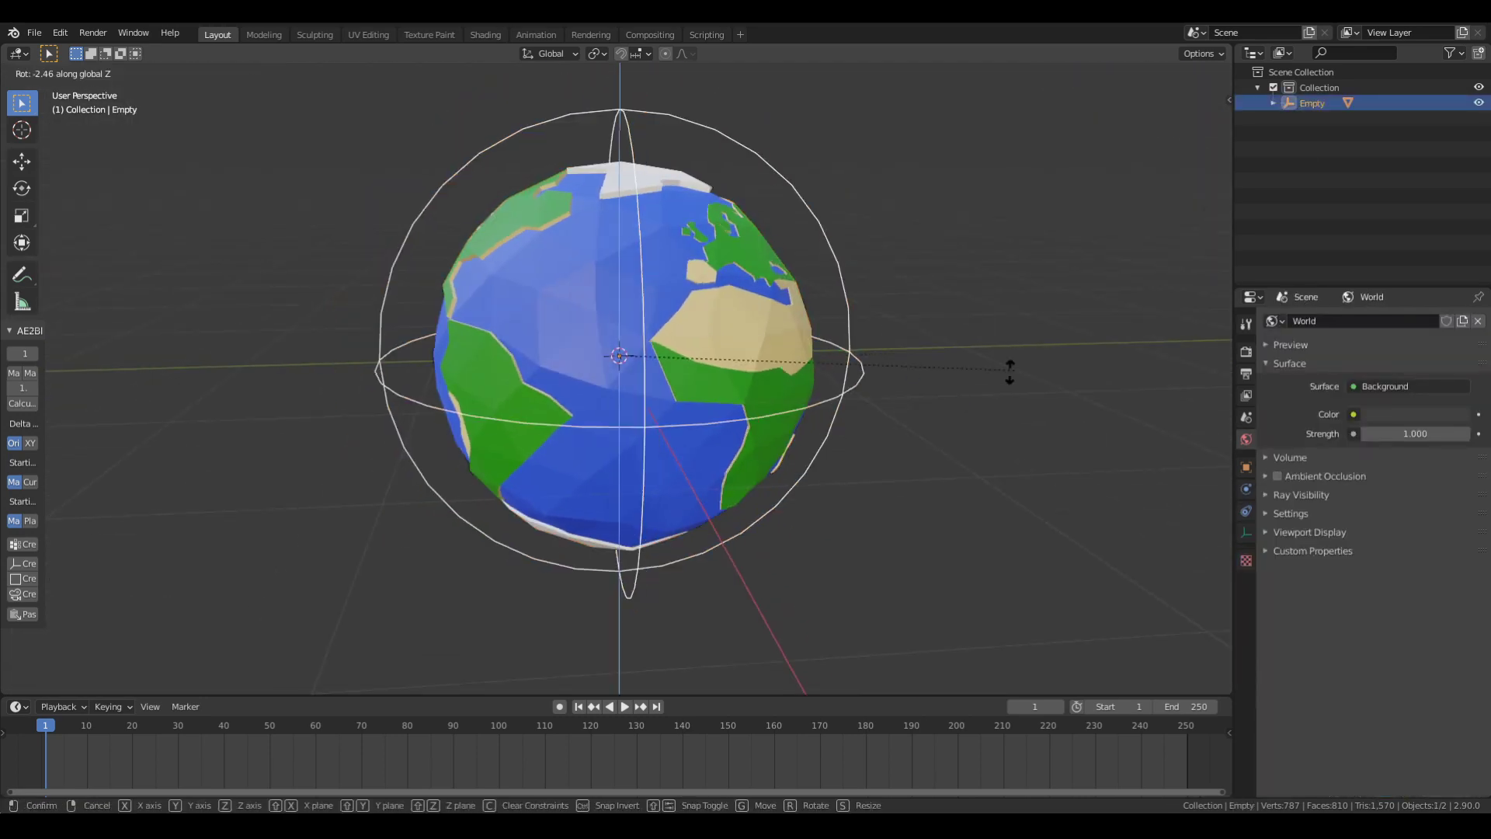
click(649, 399)
key(Tab)
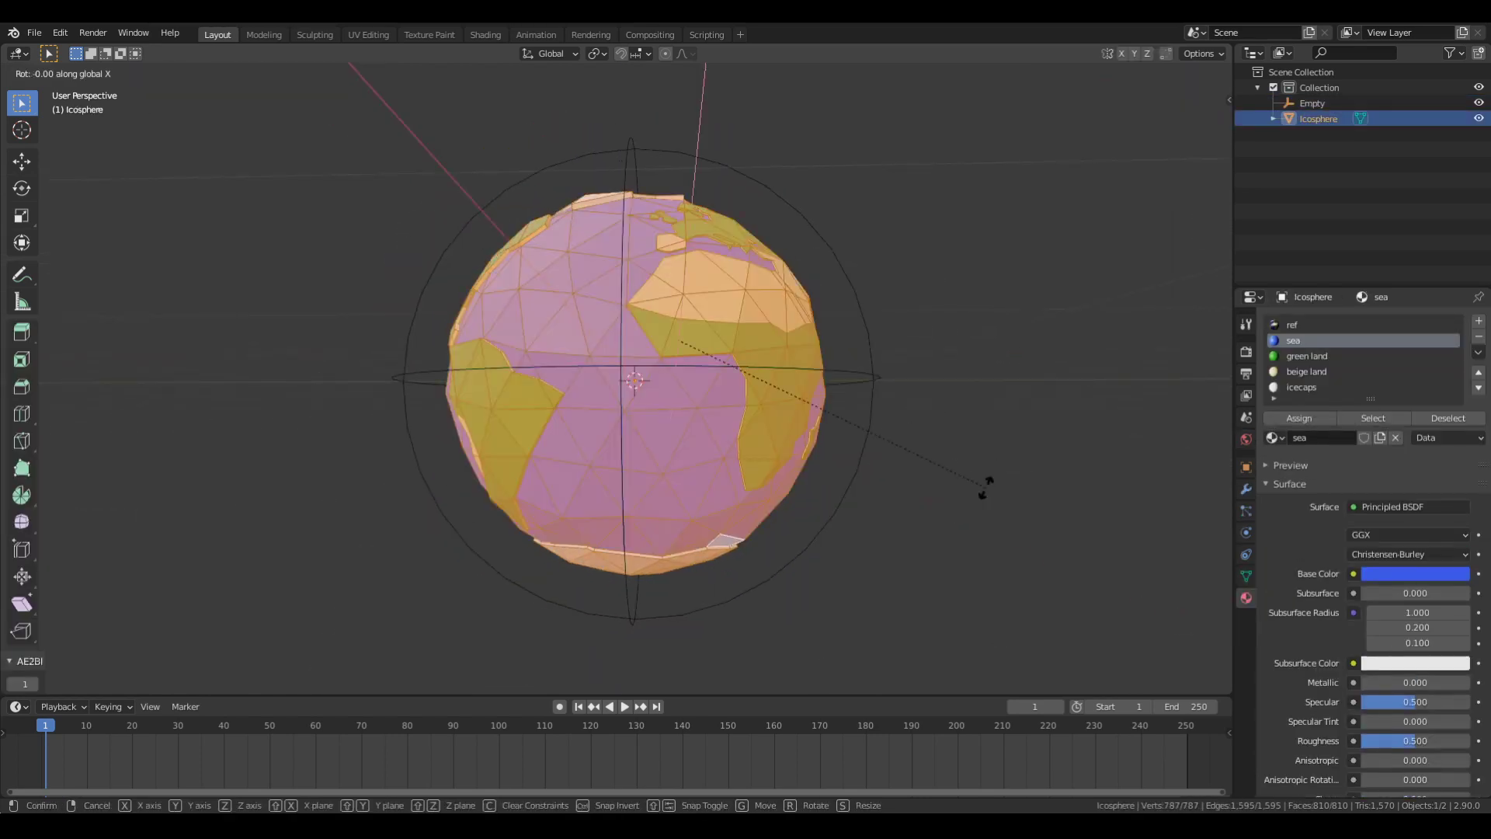
key(Tab)
mouse_move(890, 378)
middle_down()
mouse_move(859, 371)
mouse_move(766, 277)
middle_up()
click(859, 371)
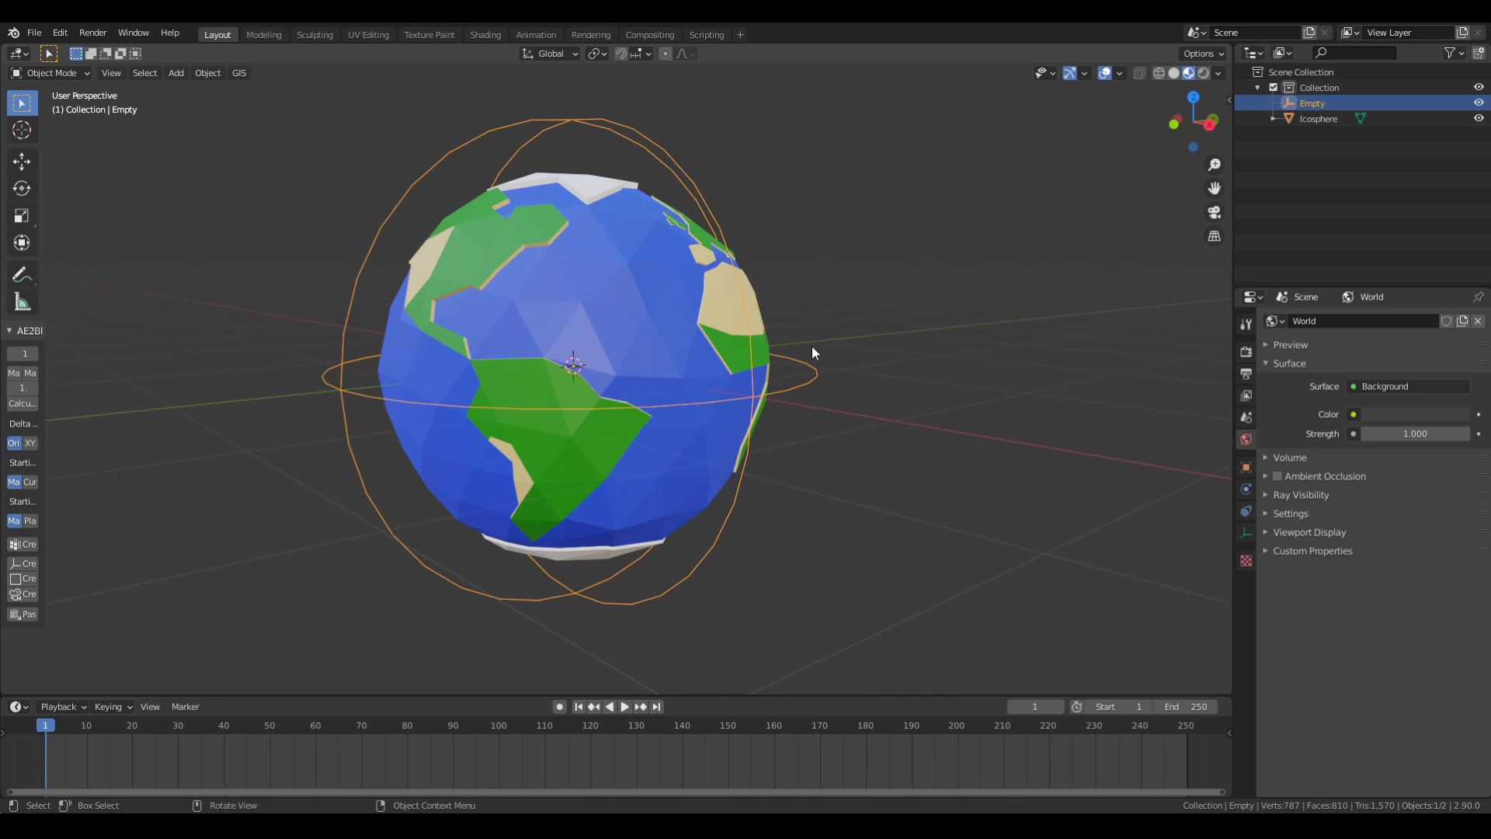
Step: Select the globe instead of the empty and orbit to face Europe and Africa
middle_drag(813, 353, 673, 368)
click(672, 368)
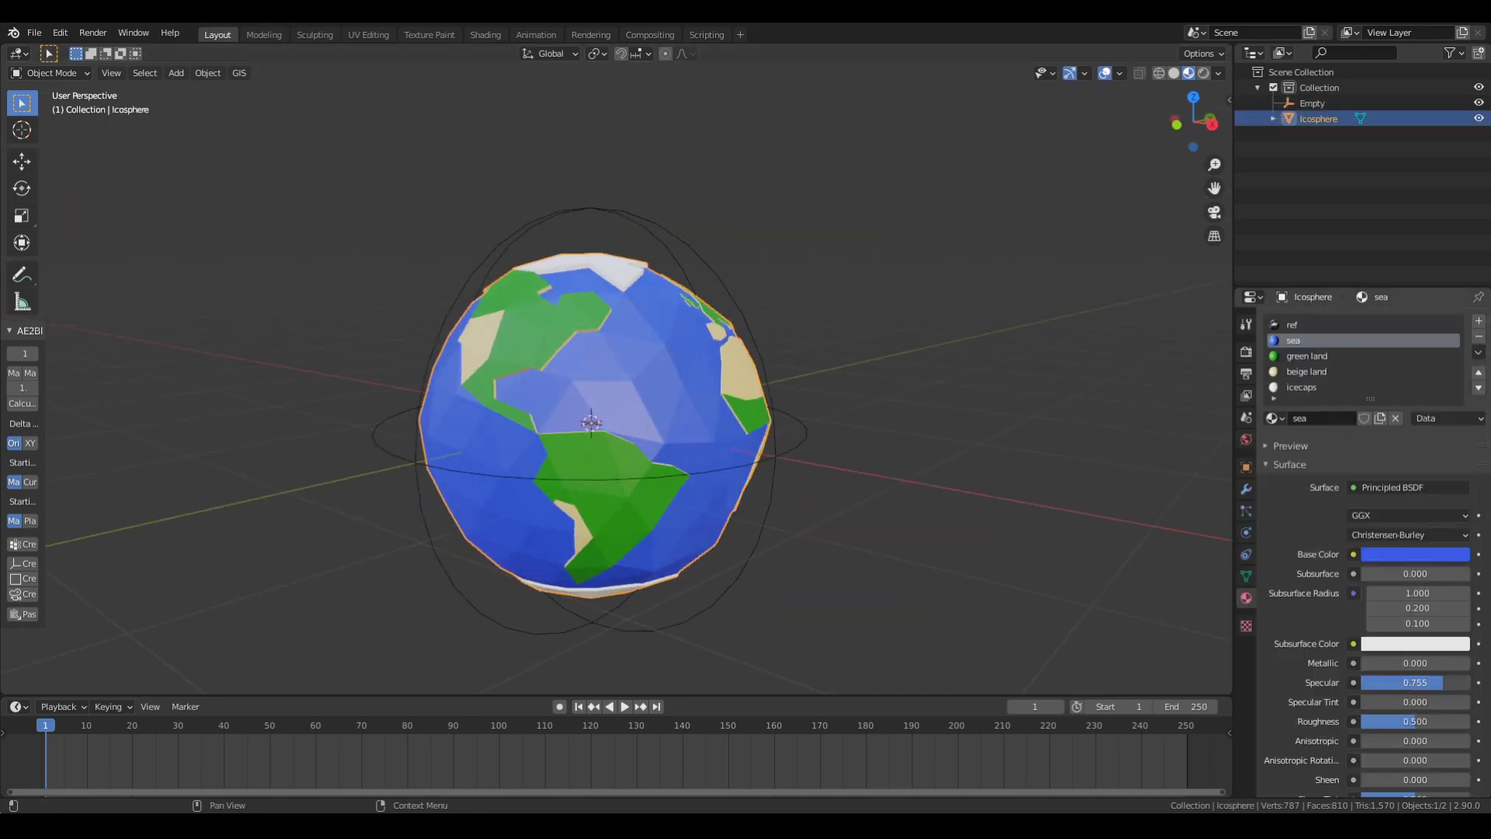
mouse_move(1108, 567)
middle_down()
mouse_move(809, 460)
mouse_move(1078, 380)
middle_up()
scroll(1078, 380, up, 3)
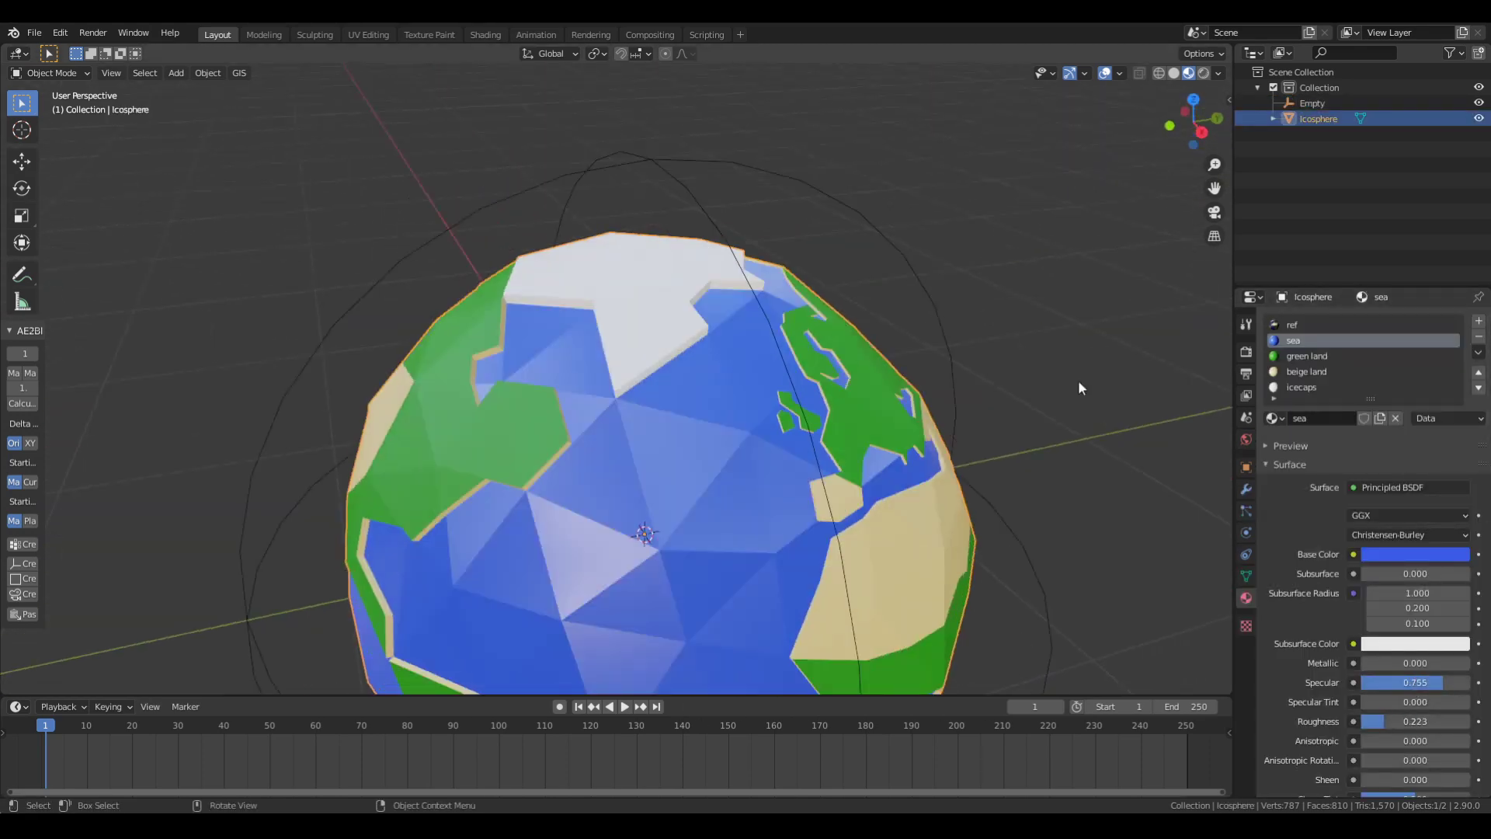
middle_drag(921, 530, 888, 471)
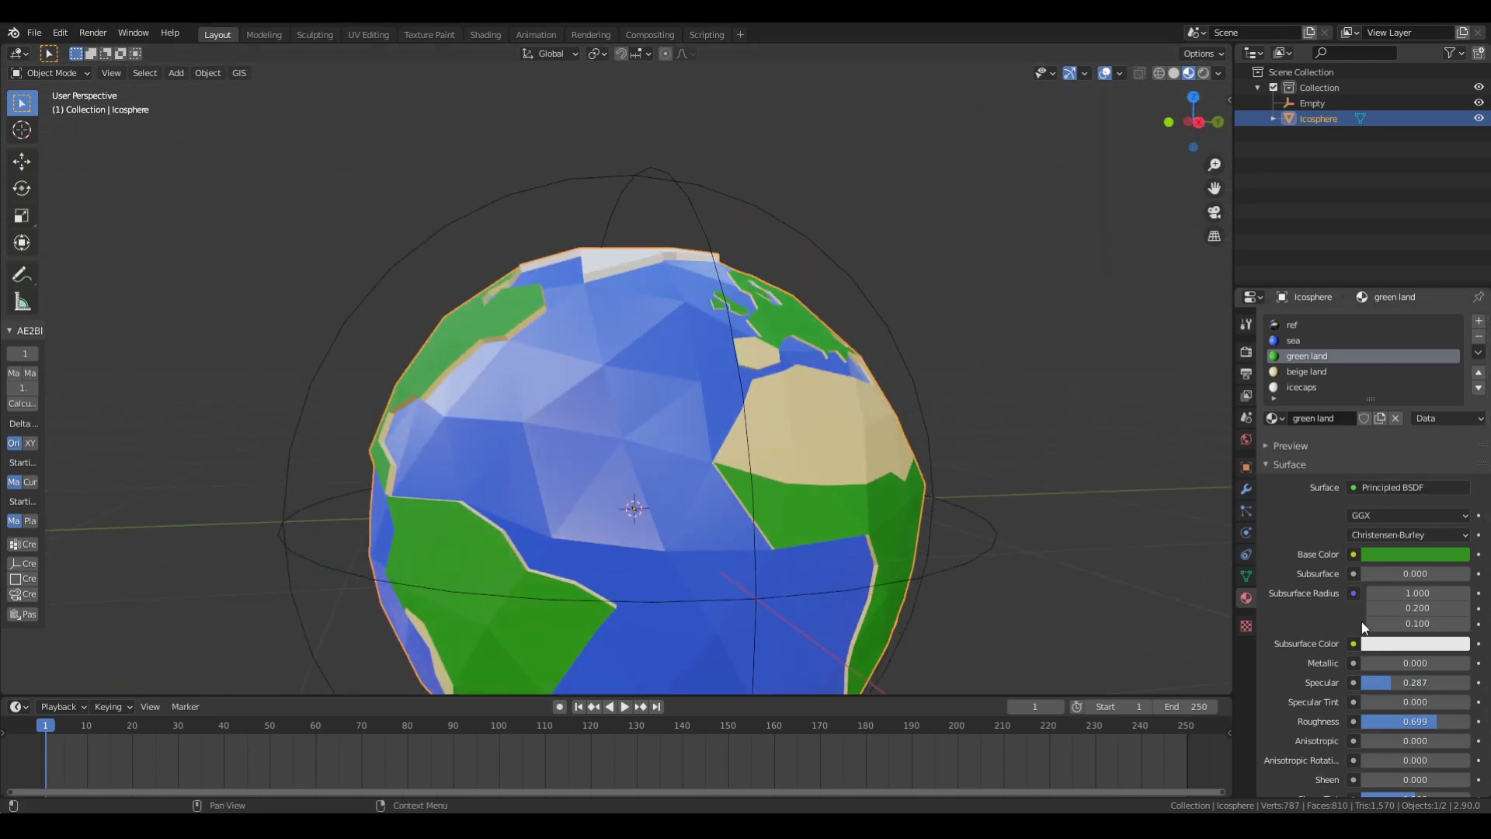
Step: Make the beige land material active, then deselect the globe and view the Pacific side
click(1318, 373)
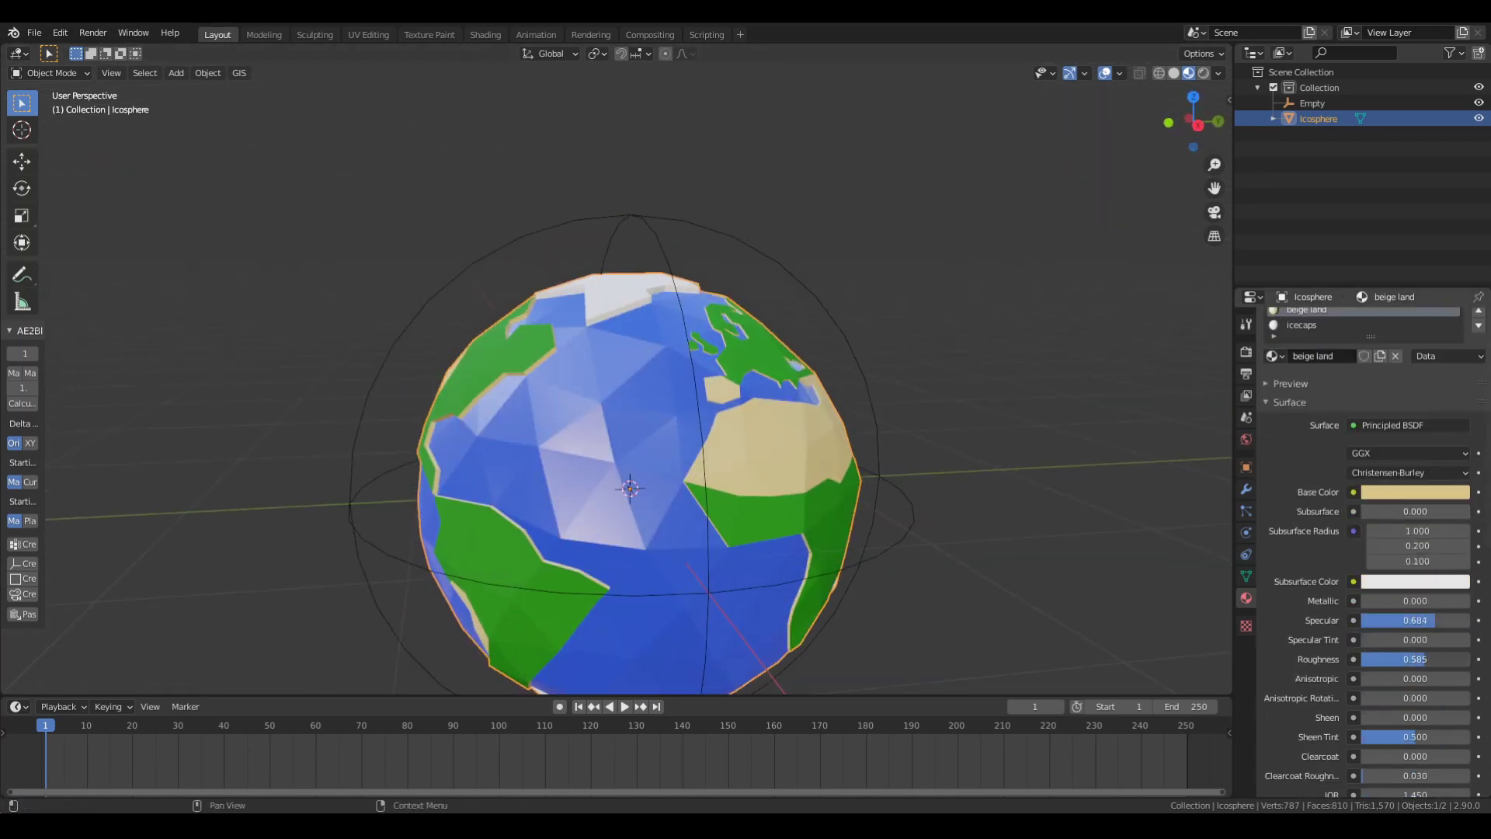
scroll(1389, 722, down, 3)
mouse_move(772, 562)
middle_down()
mouse_move(950, 632)
mouse_move(855, 544)
middle_up()
click(761, 456)
scroll(761, 455, down, 5)
scroll(828, 486, up, 5)
mouse_move(828, 487)
middle_down()
mouse_move(1009, 425)
mouse_move(997, 472)
mouse_move(760, 463)
middle_up()
scroll(760, 463, down, 3)
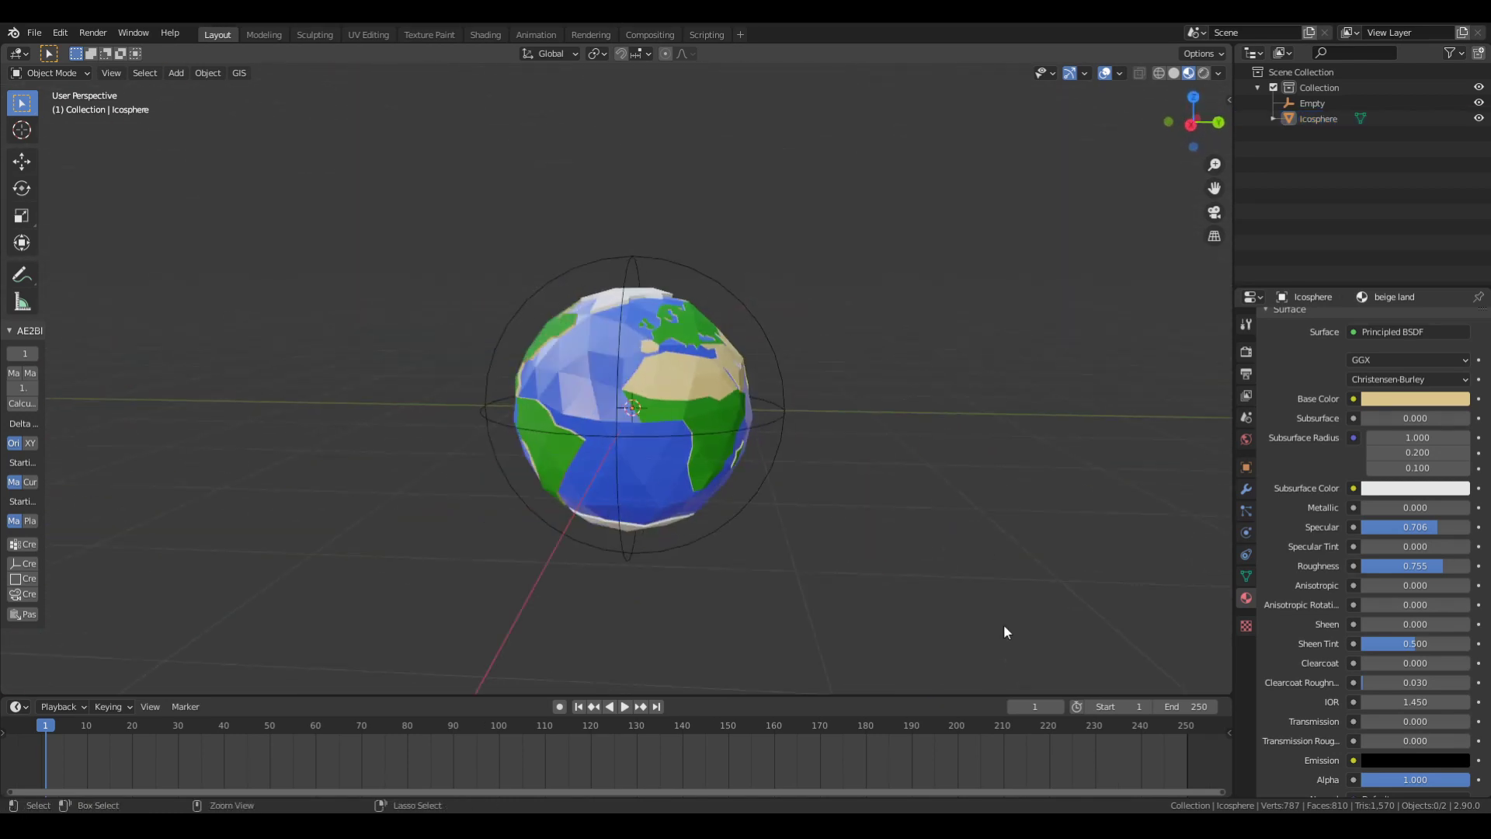